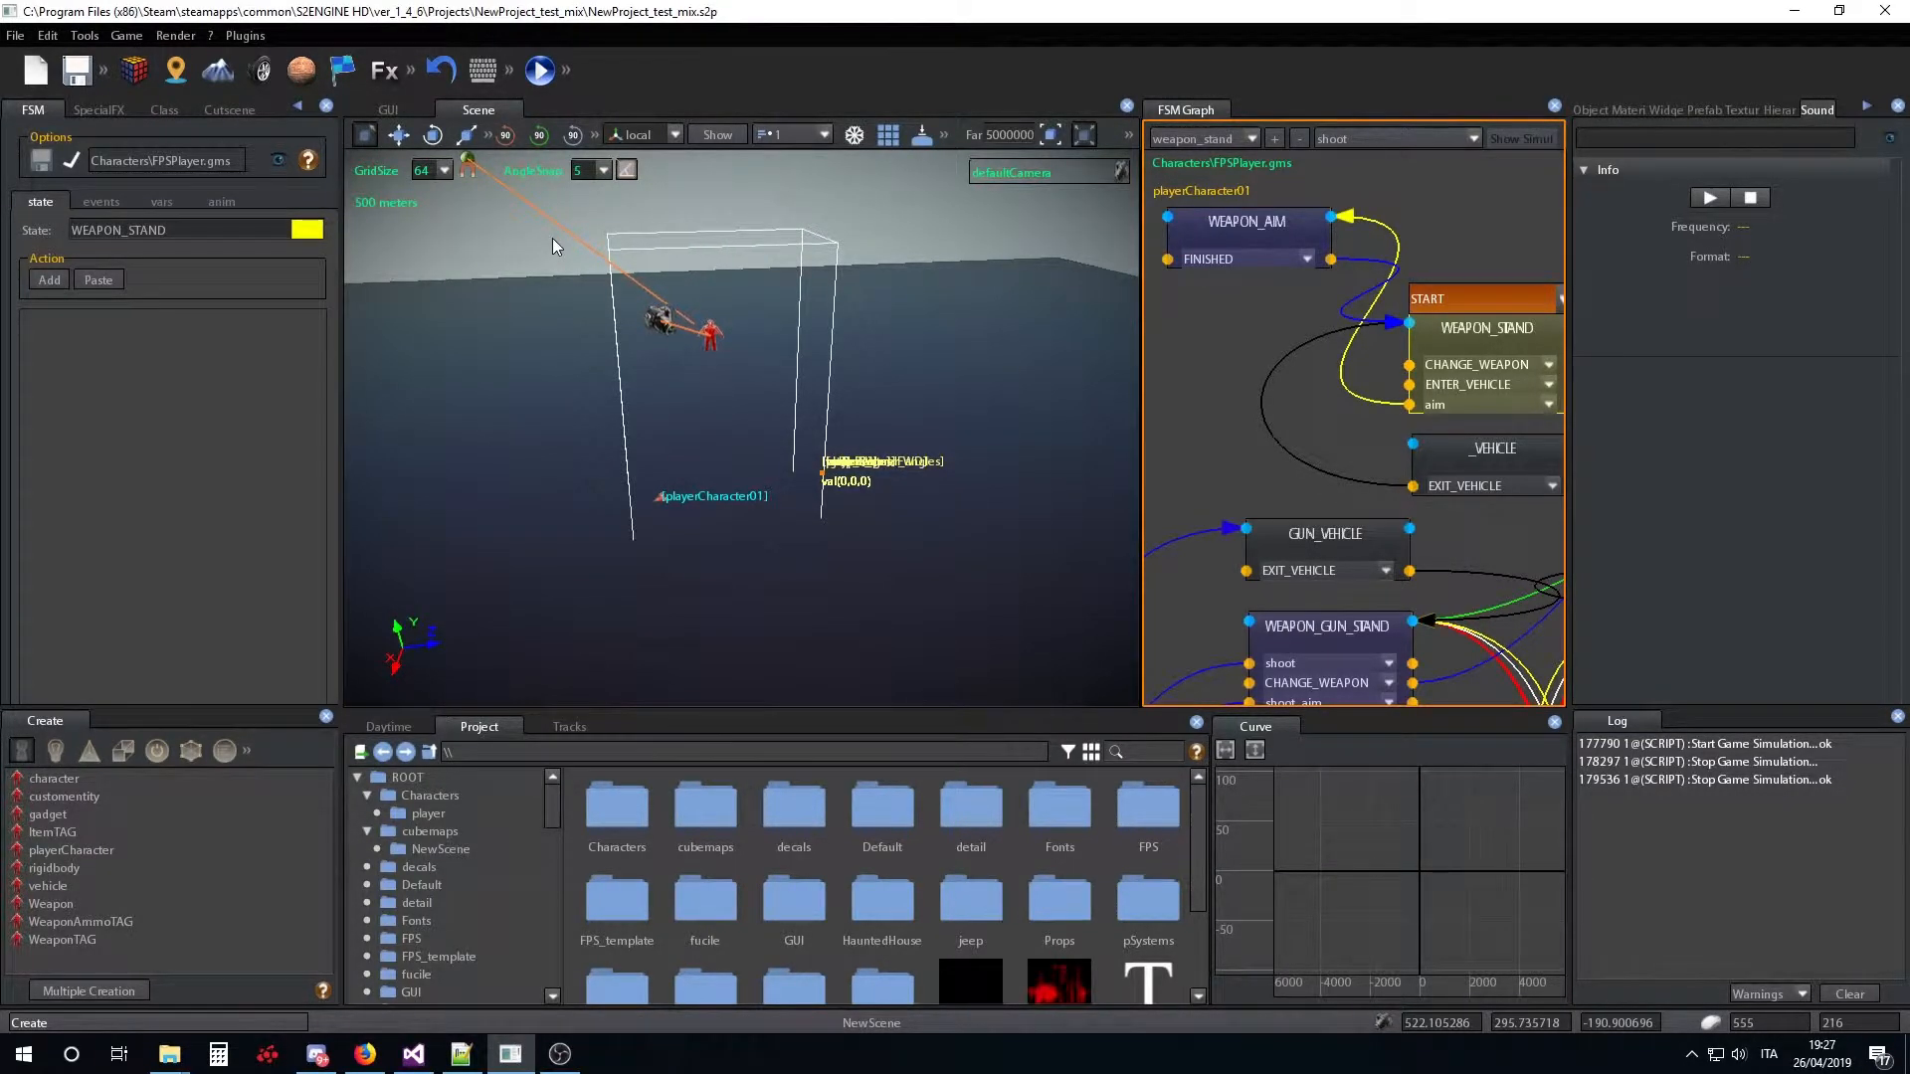
Import the Animals asset package from the Bin\Assets folder of S2ENGINE HD ver_1_4_6 into the project
click(88, 42)
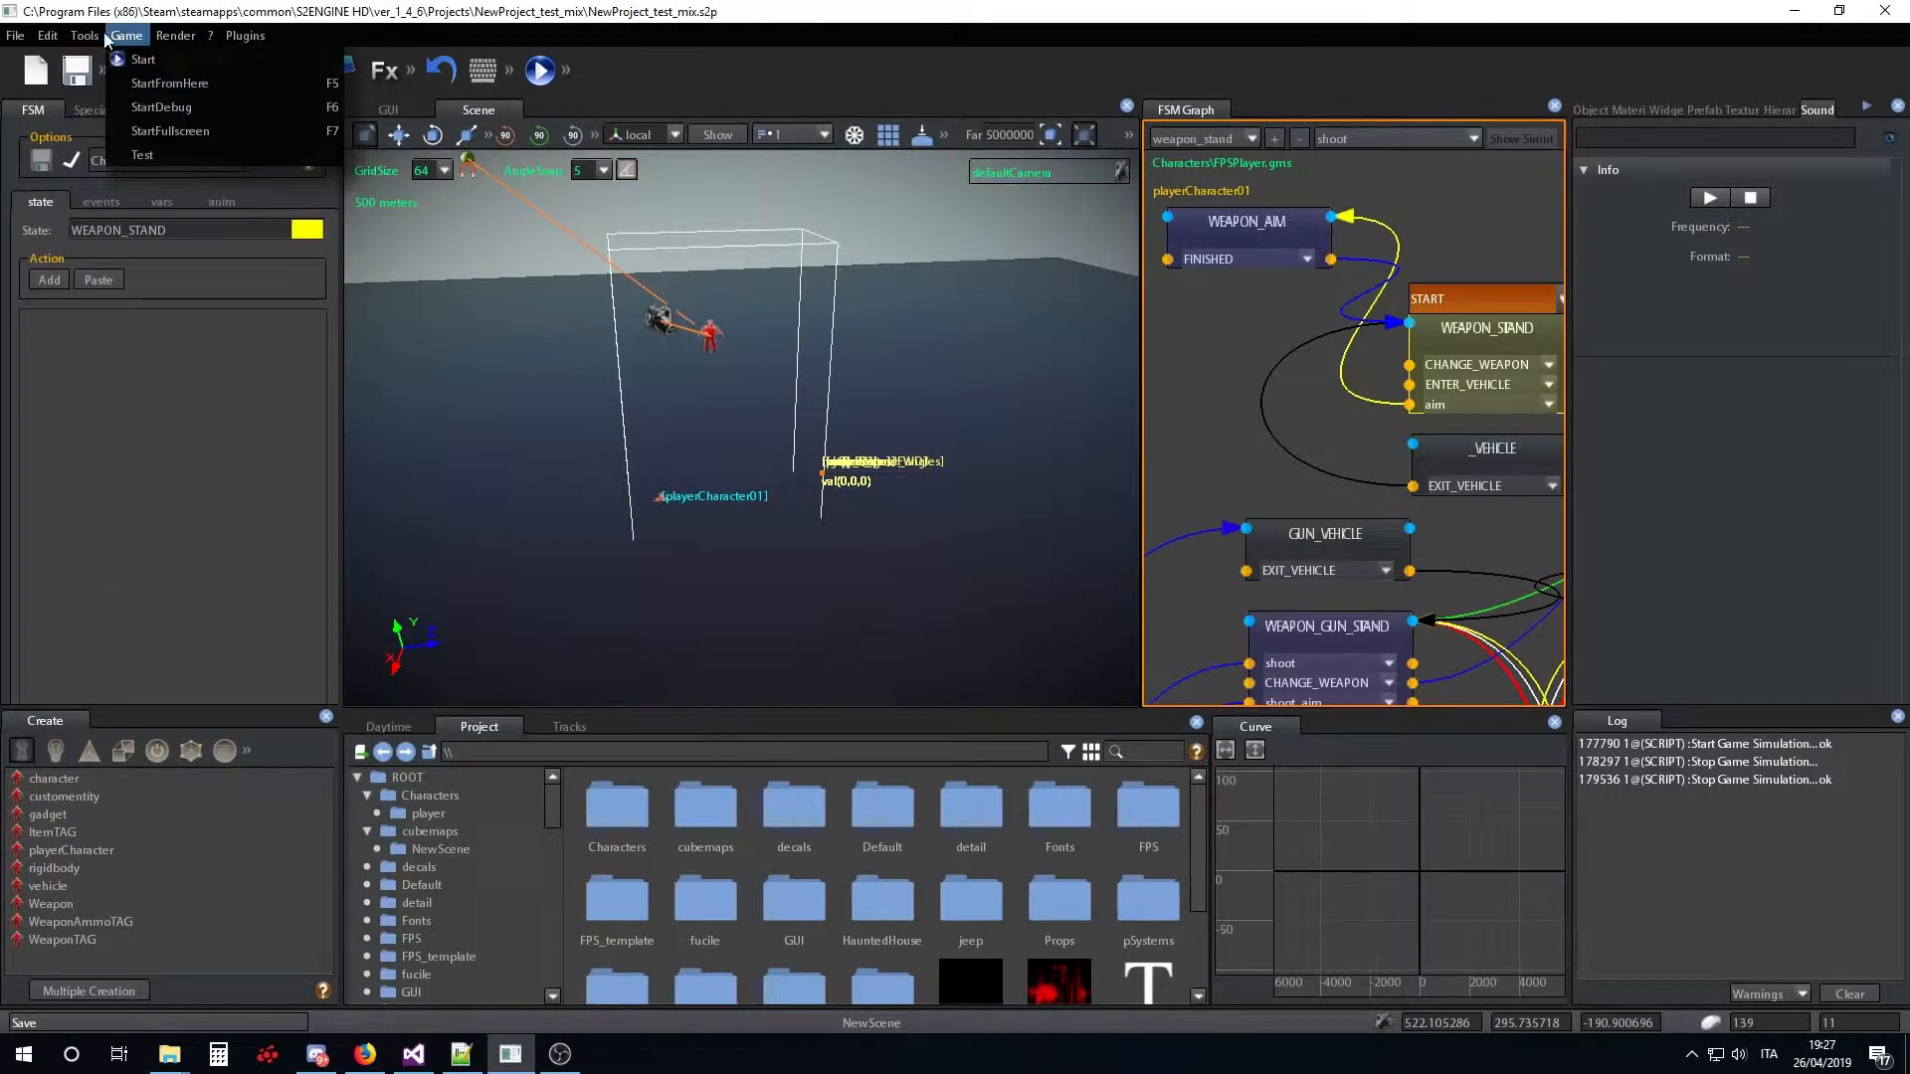
mouse_move(58, 41)
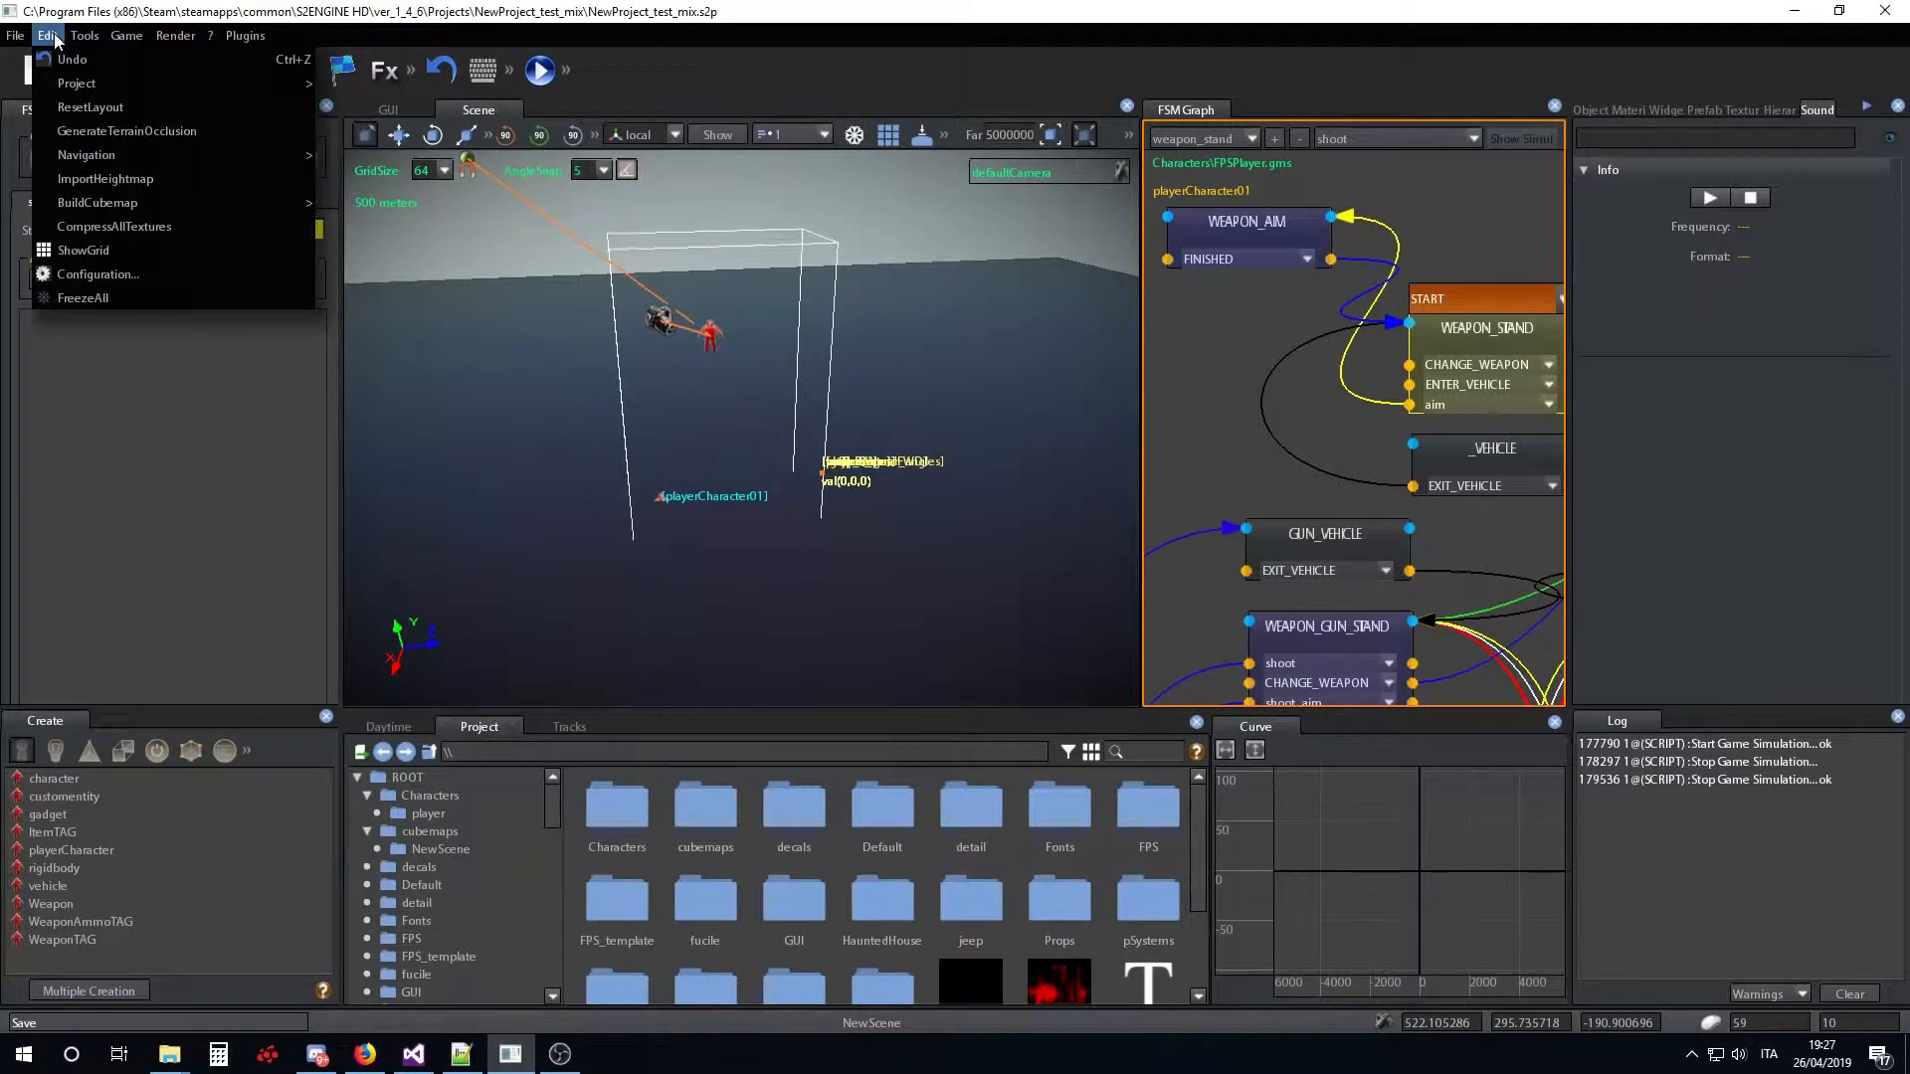
mouse_move(90, 83)
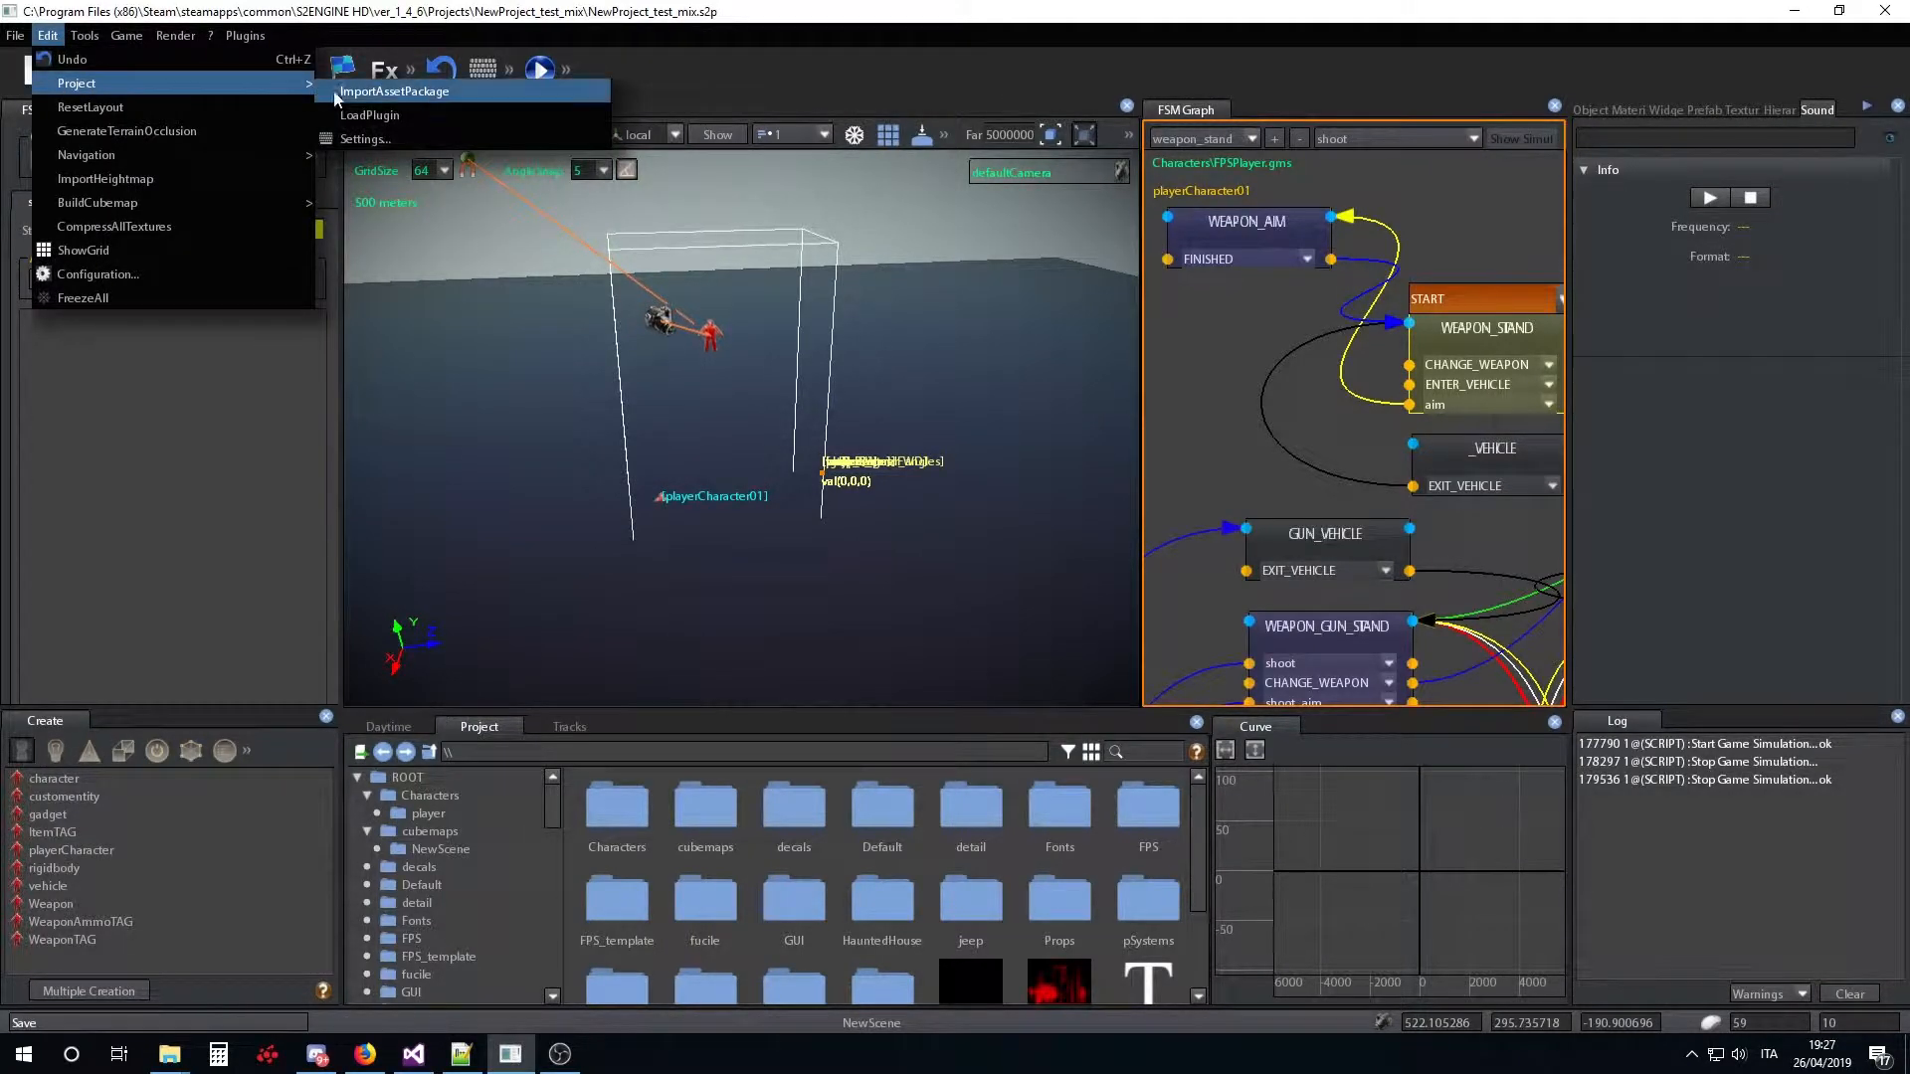
click(397, 95)
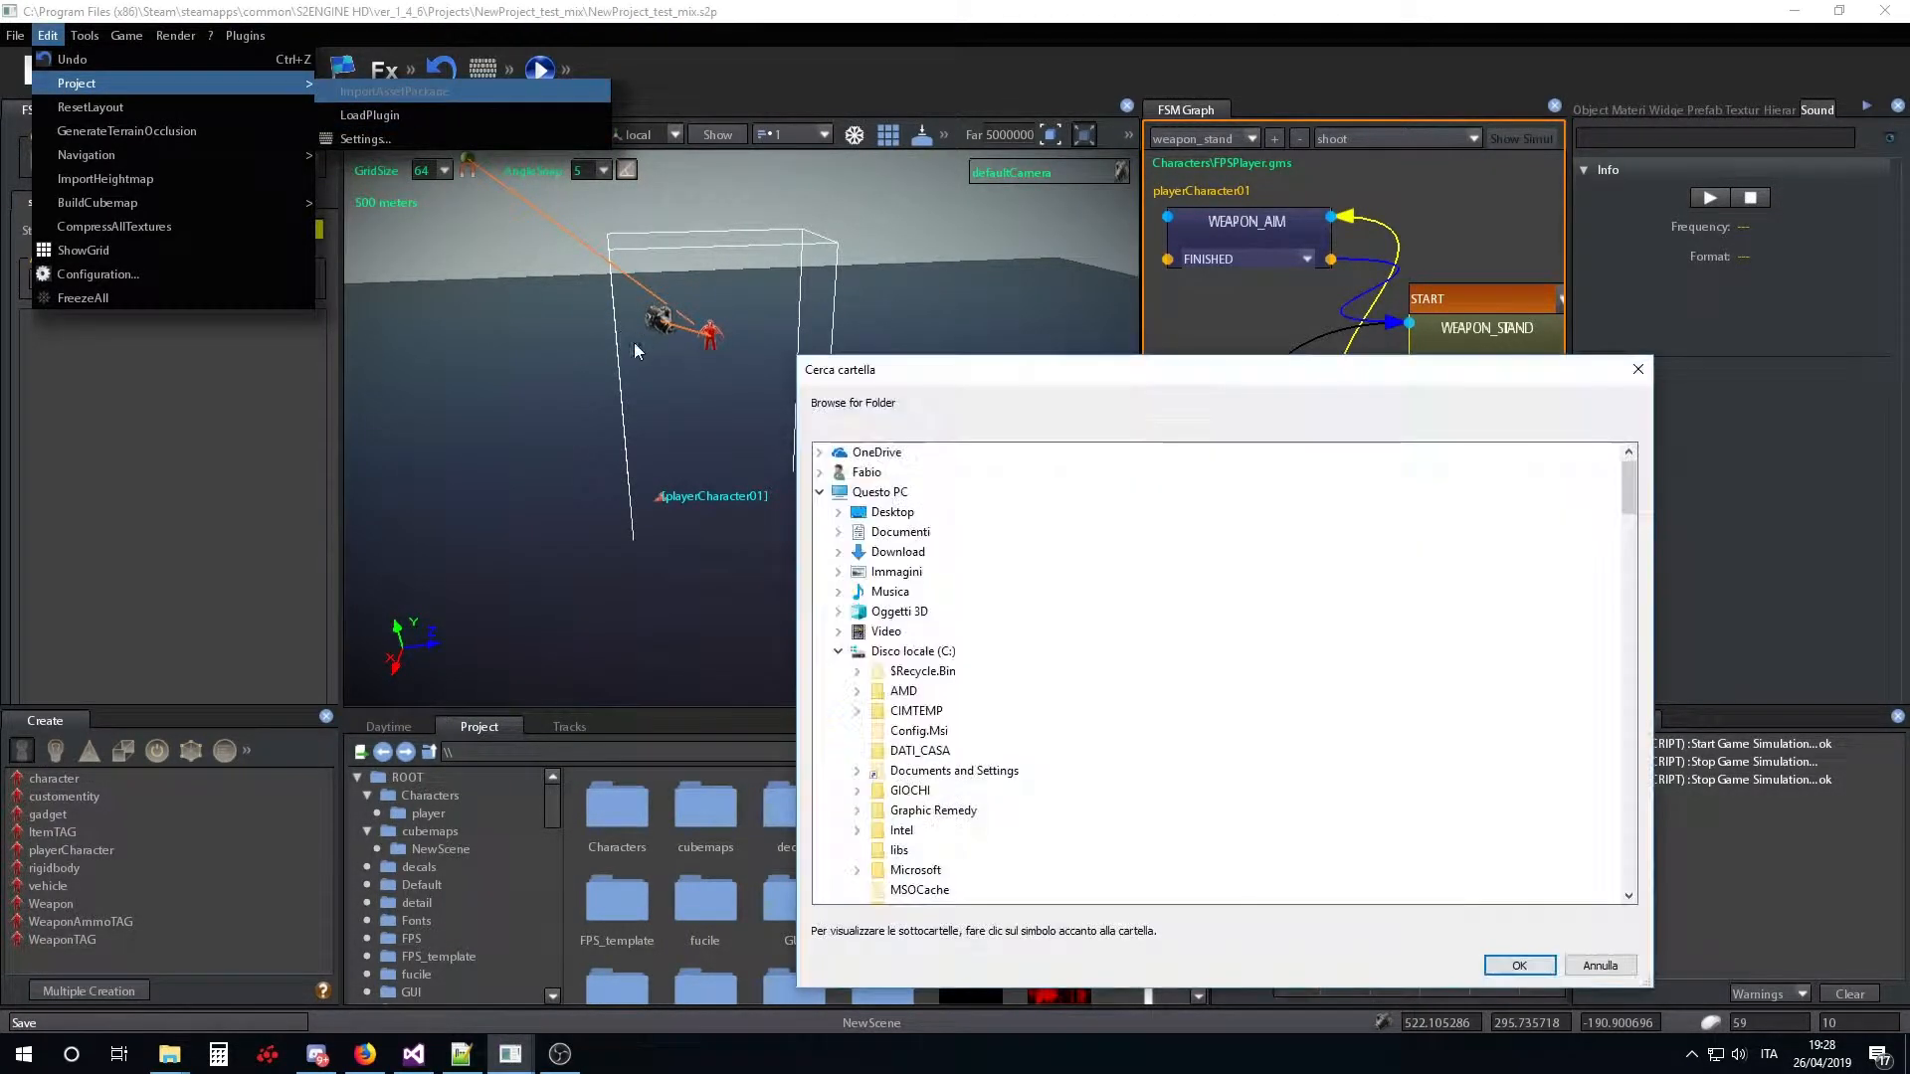
drag(1079, 385, 796, 167)
scroll(786, 473, down, 10)
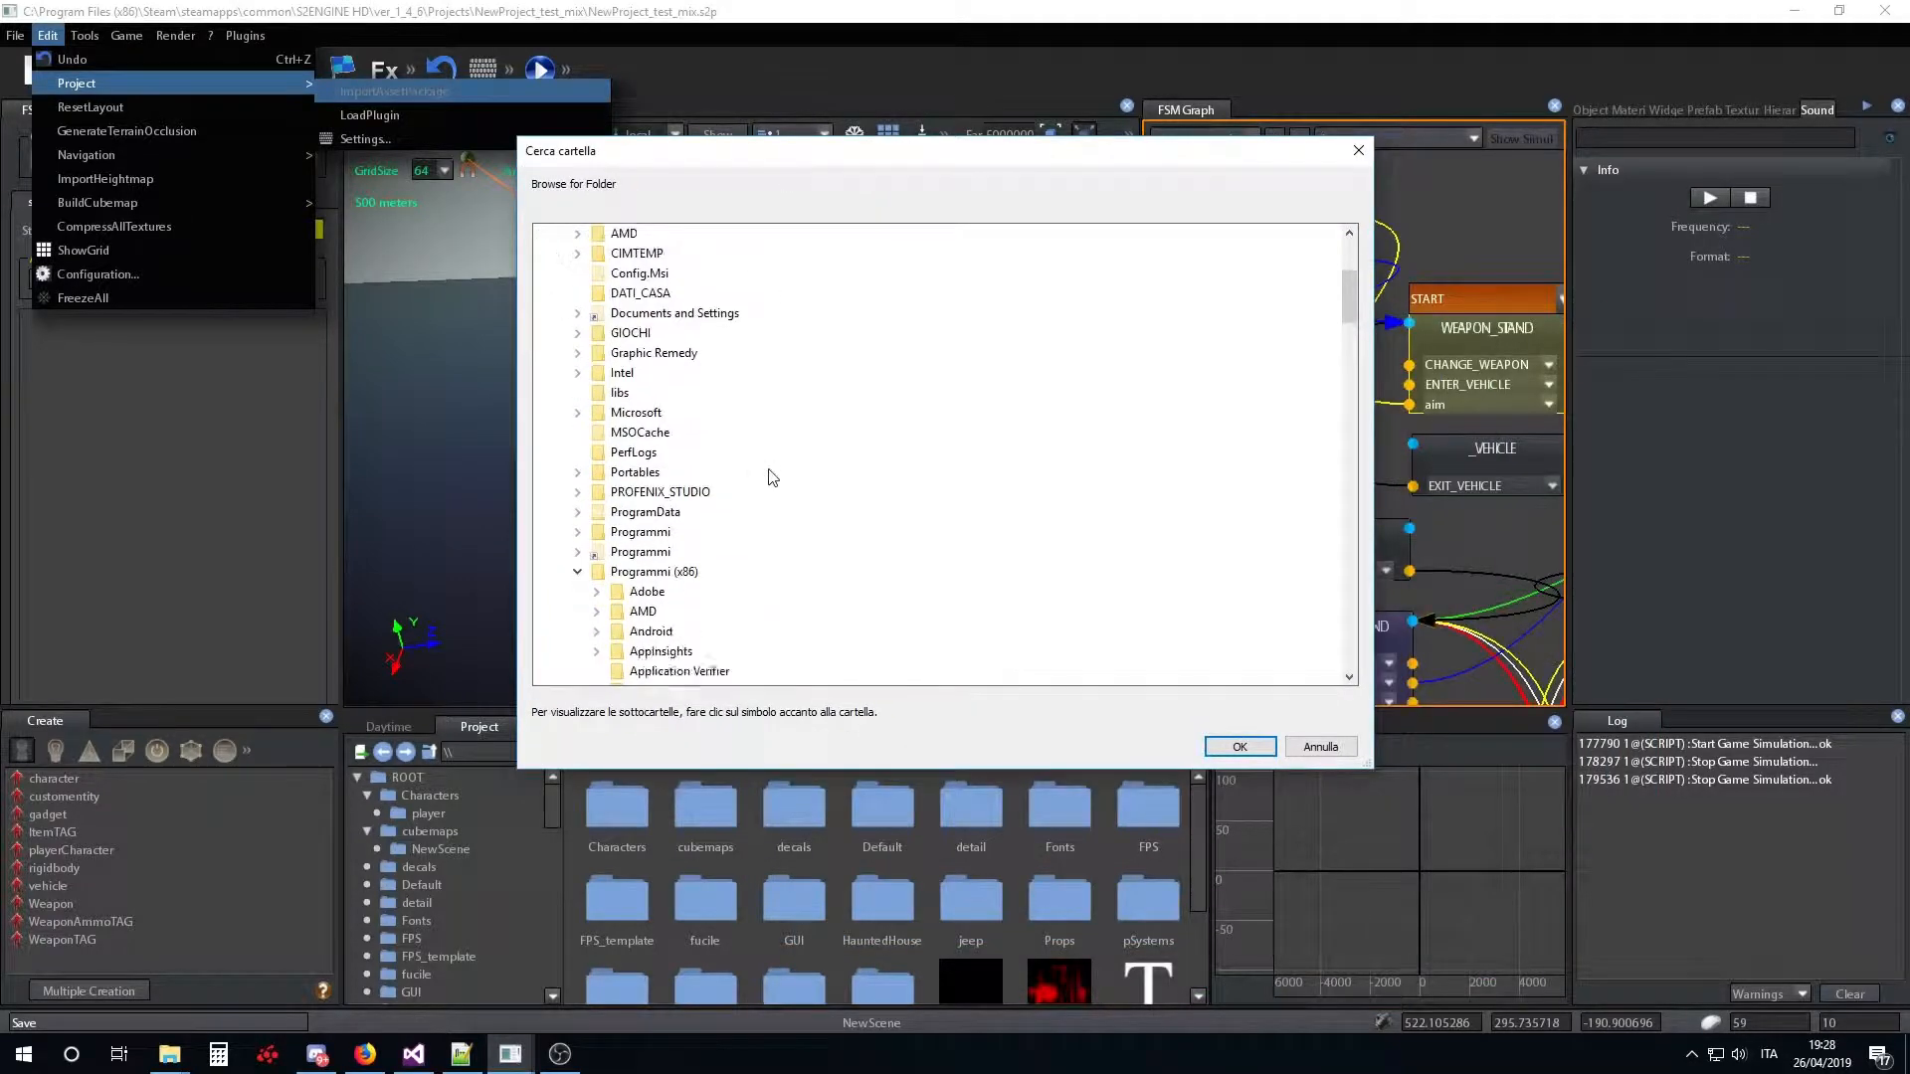
scroll(812, 467, down, 3)
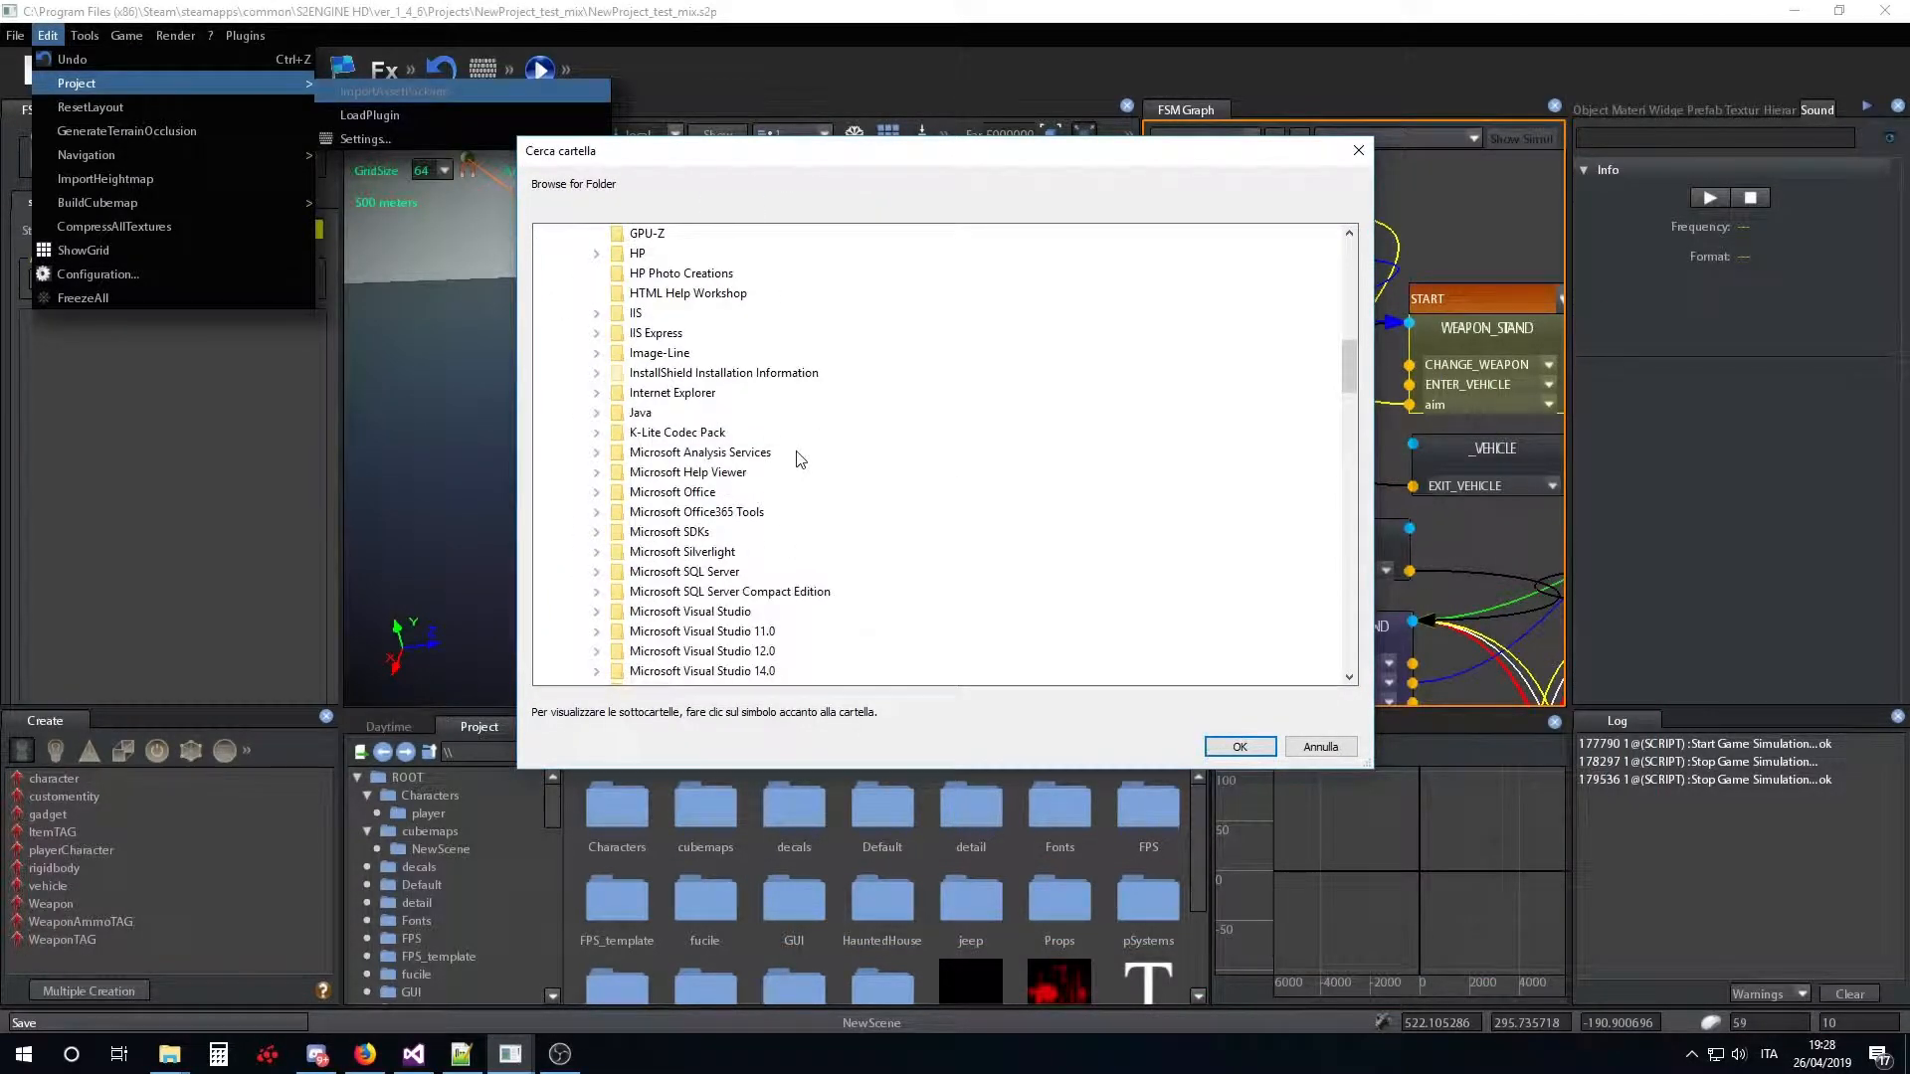
scroll(806, 456, down, 15)
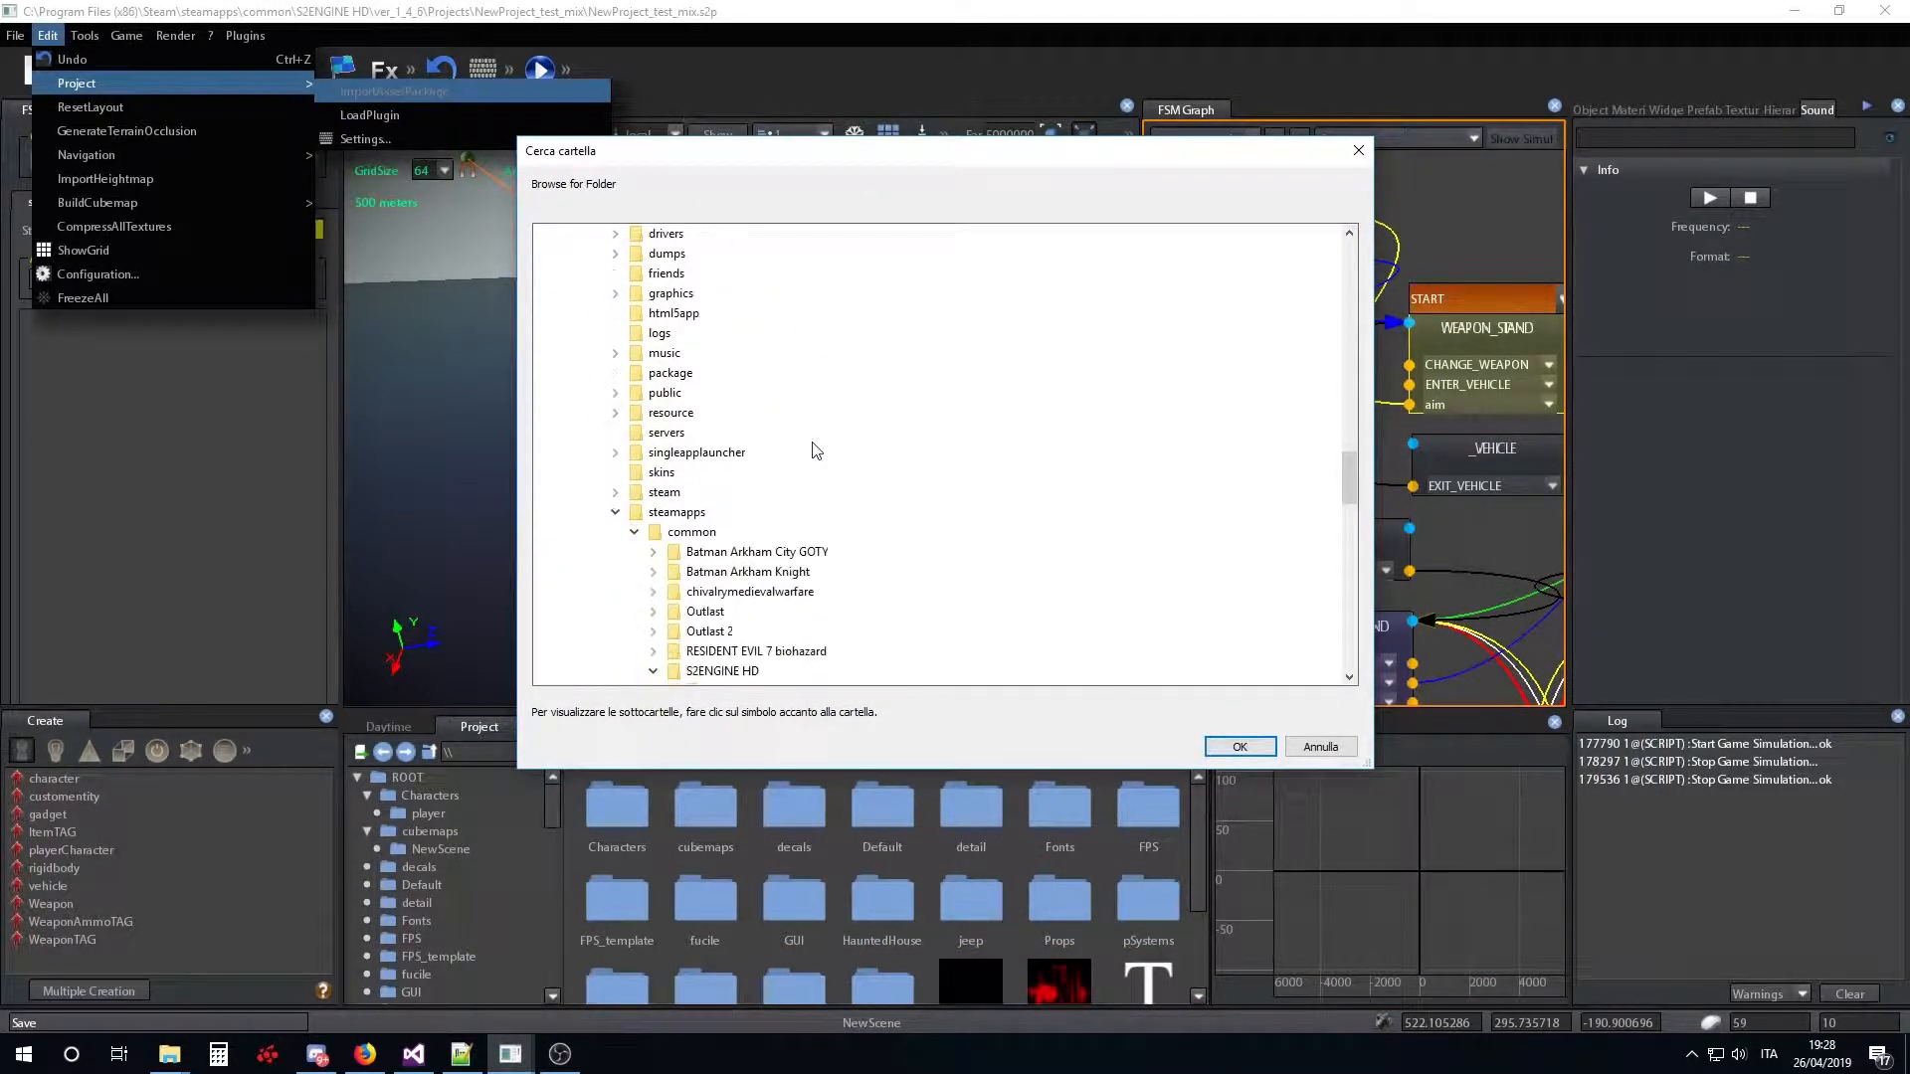
scroll(816, 451, down, 6)
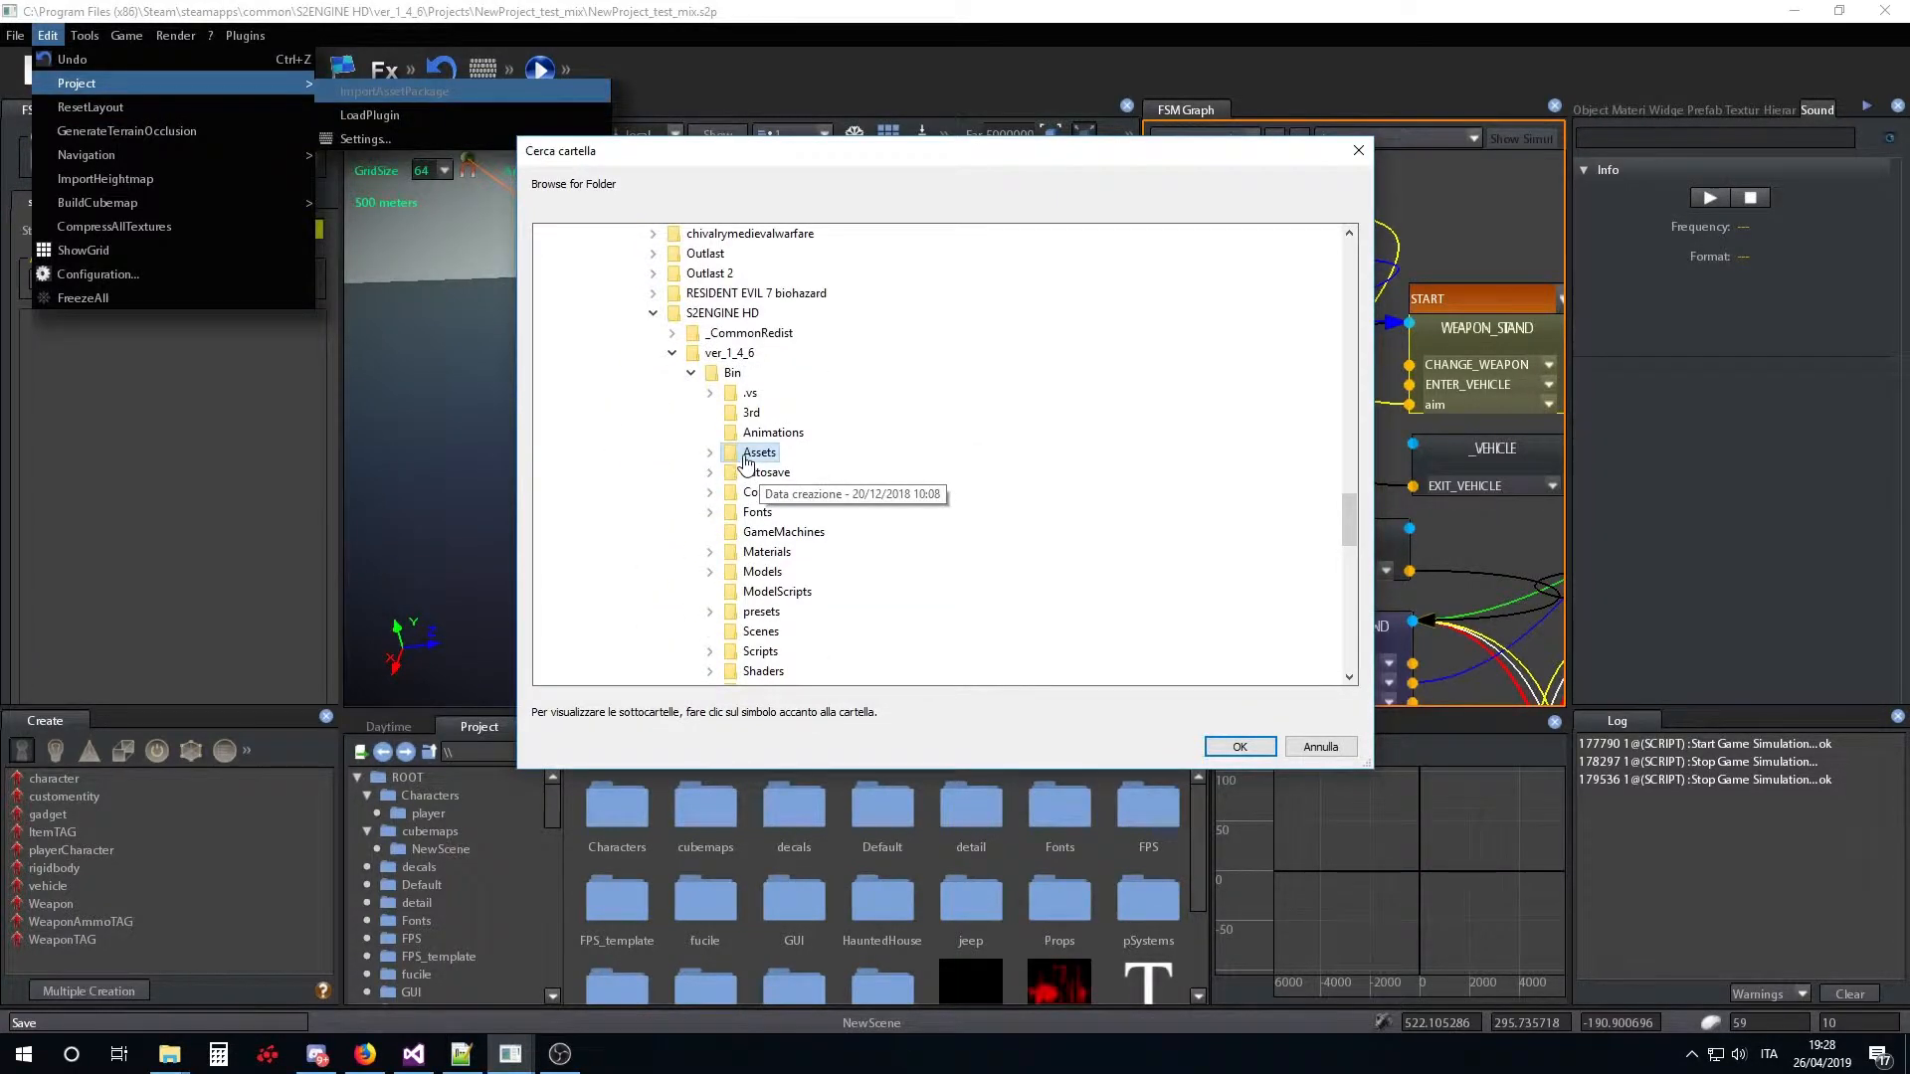
double_click(751, 457)
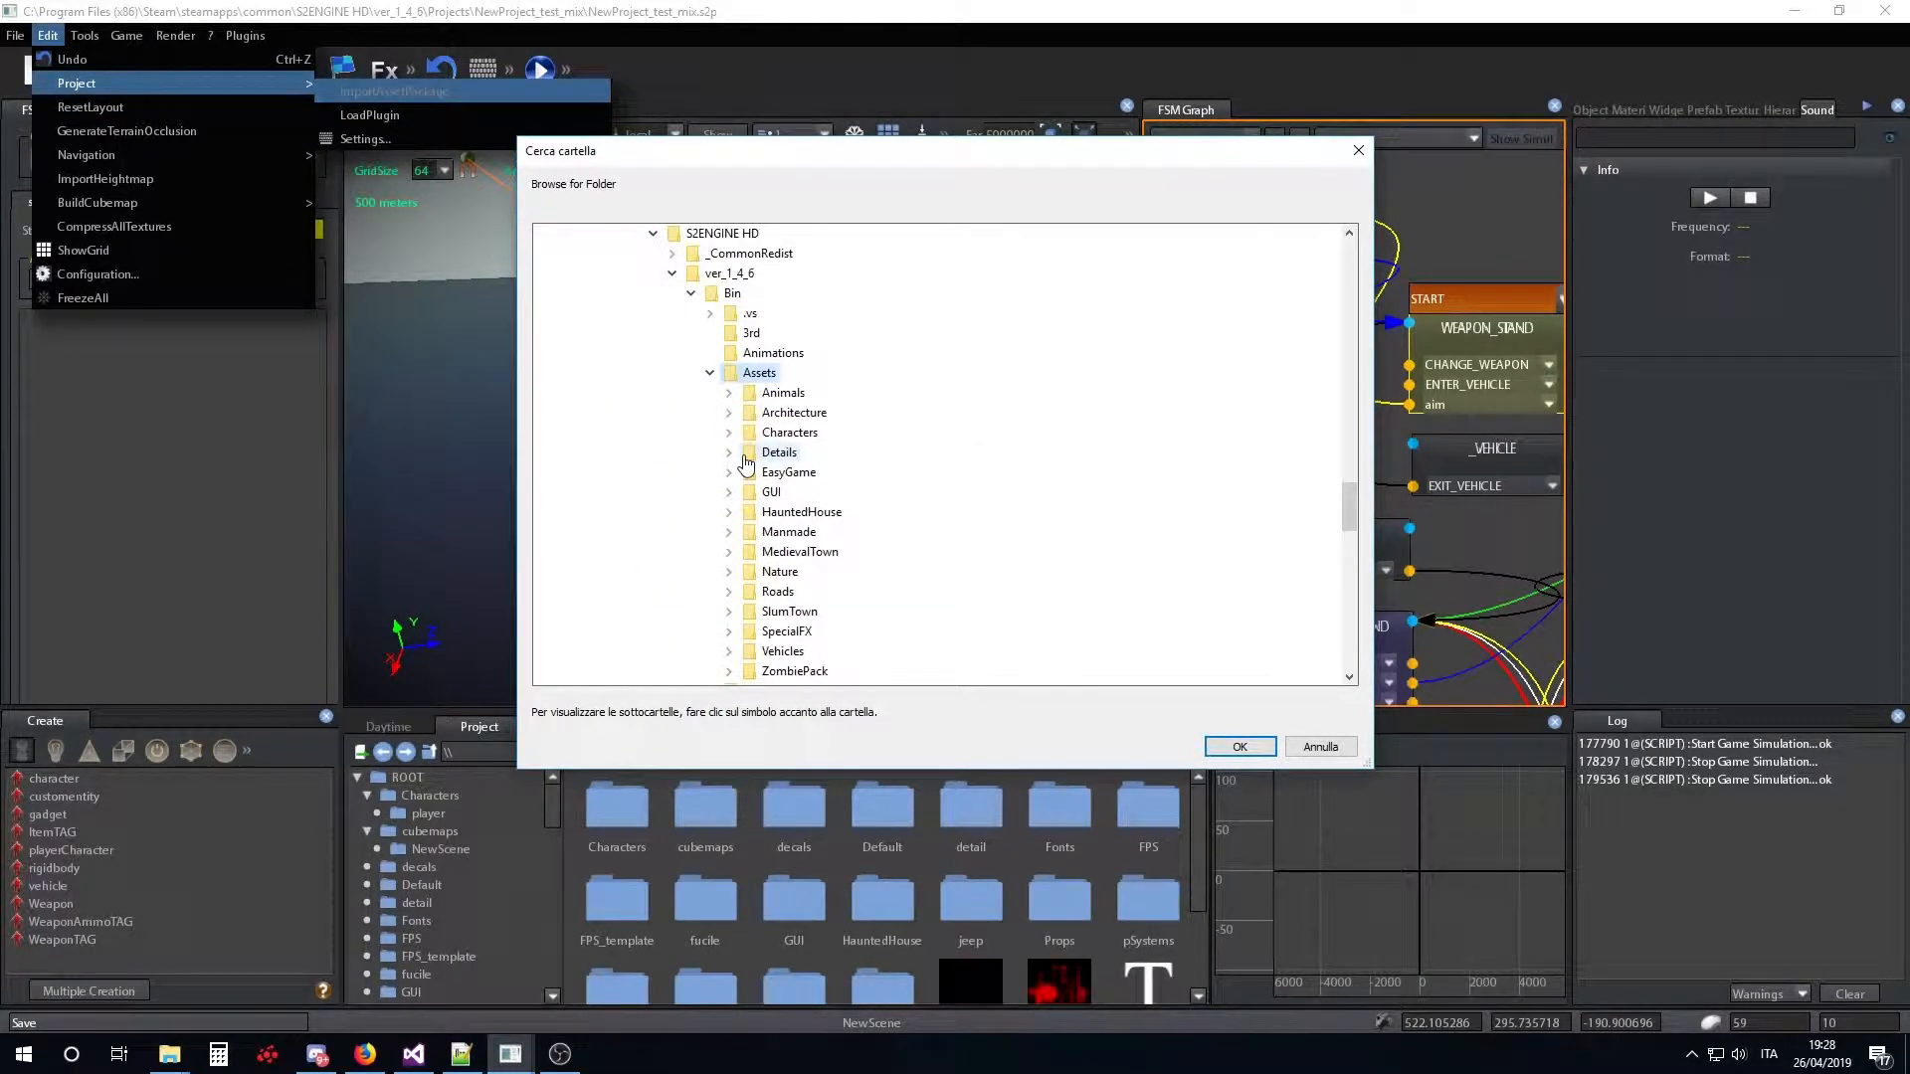
double_click(779, 396)
click(1237, 748)
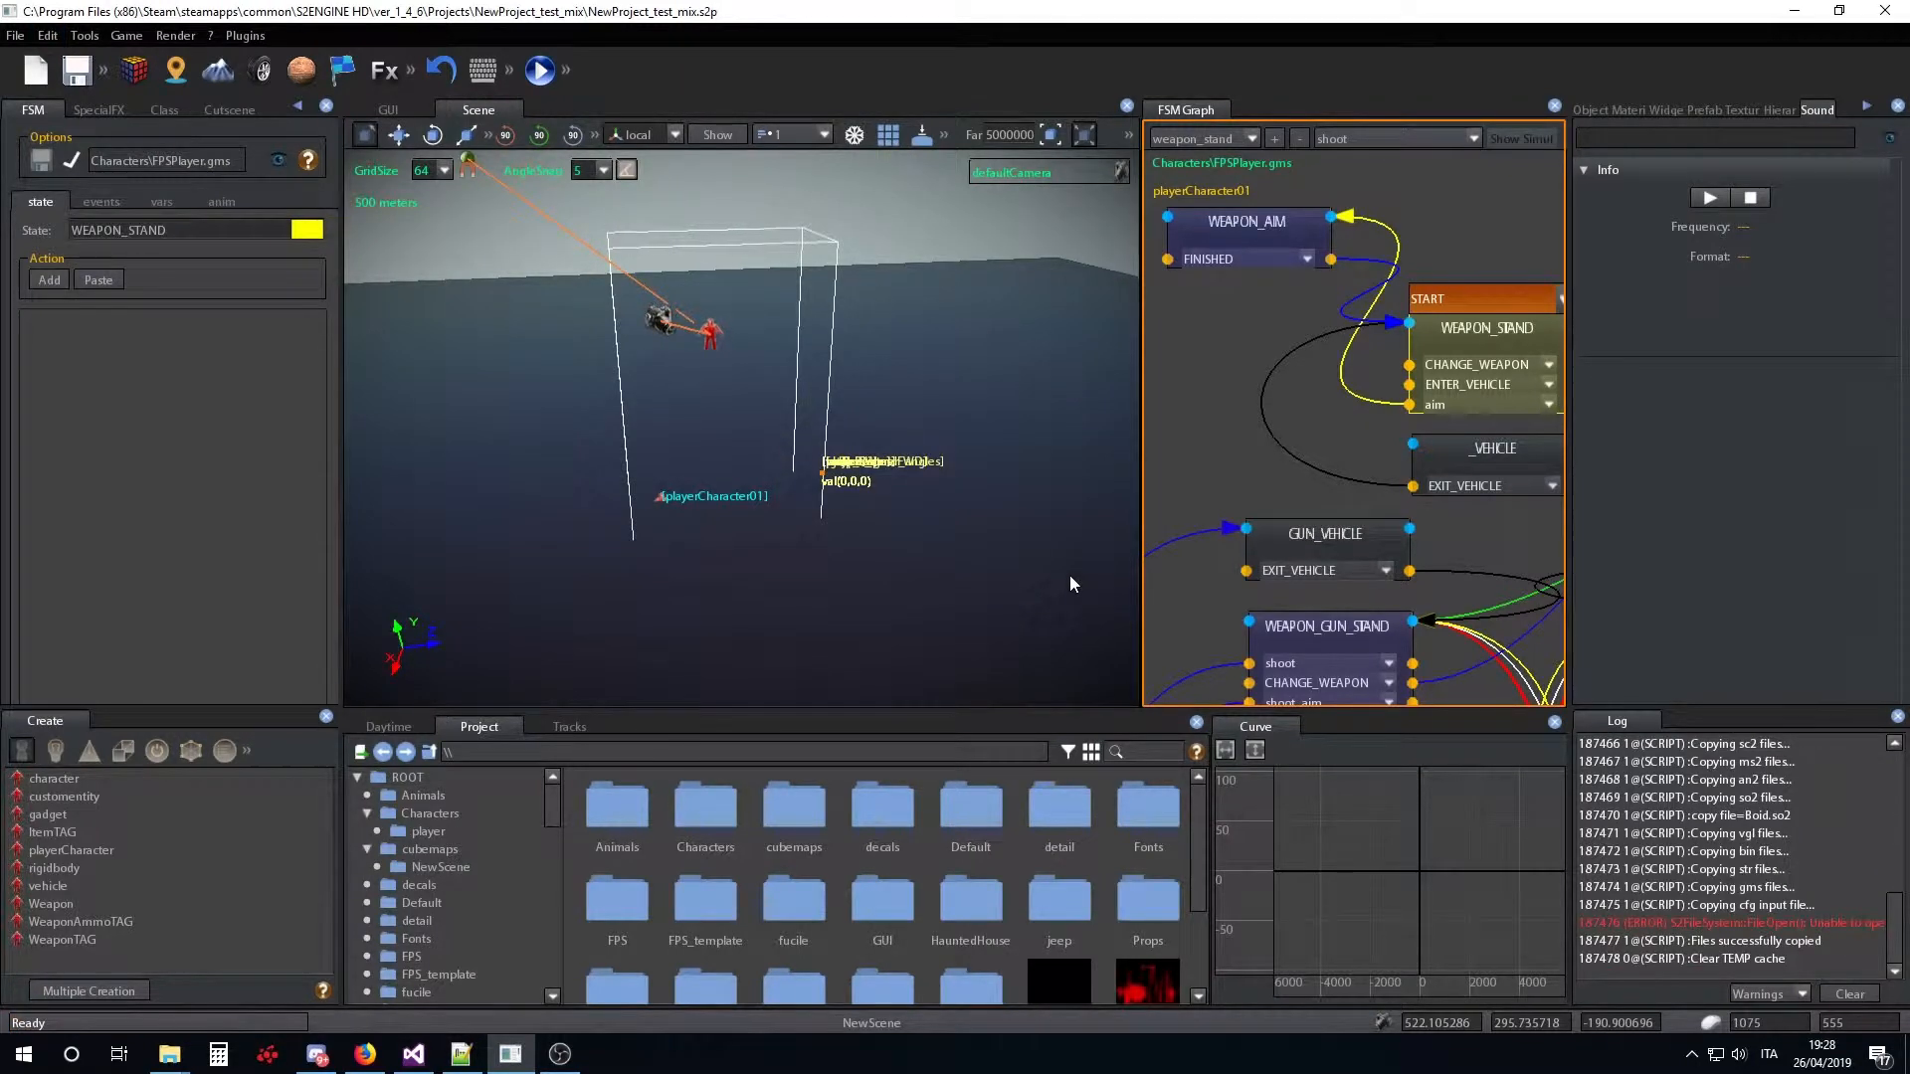
Open the imported Animals folder in the project browser and filter its contents down to the object prefab
double_click(617, 805)
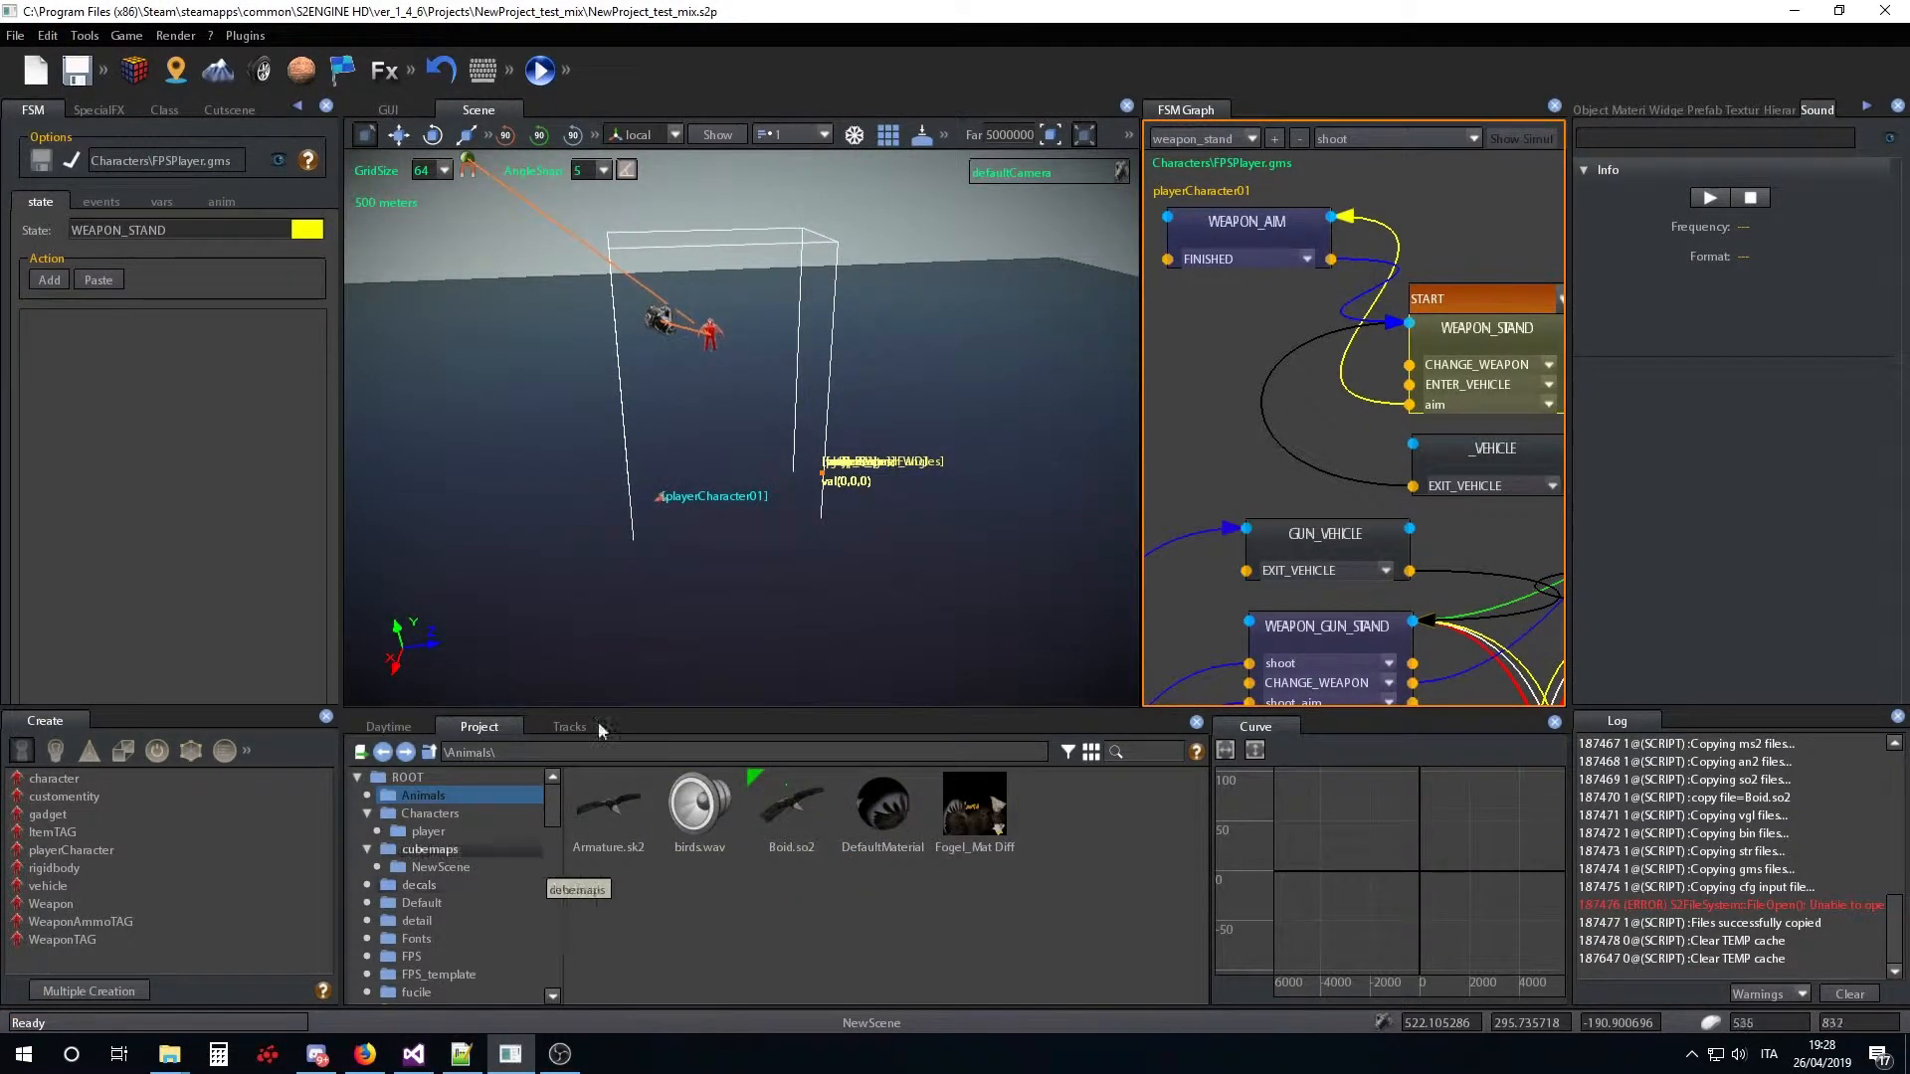
right_drag(789, 495, 891, 522)
scroll(891, 521, down, 4)
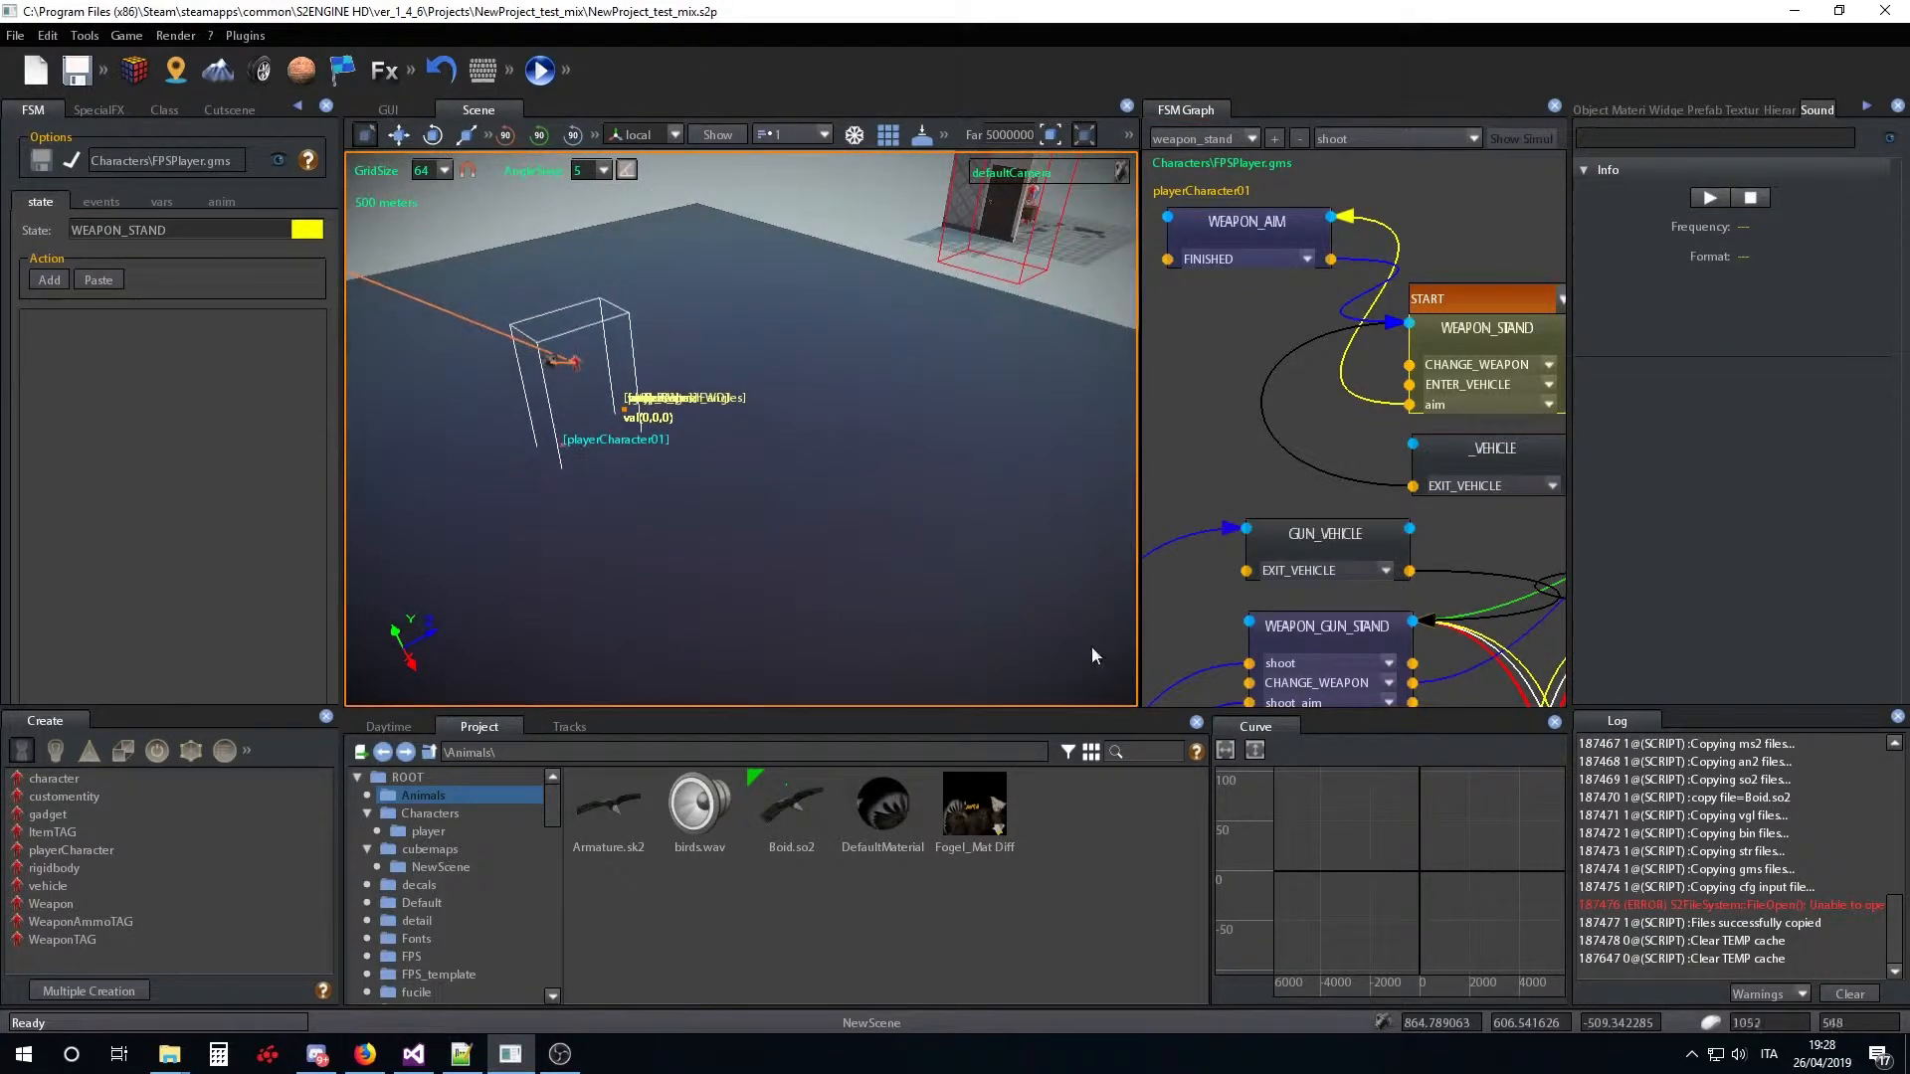
click(1070, 753)
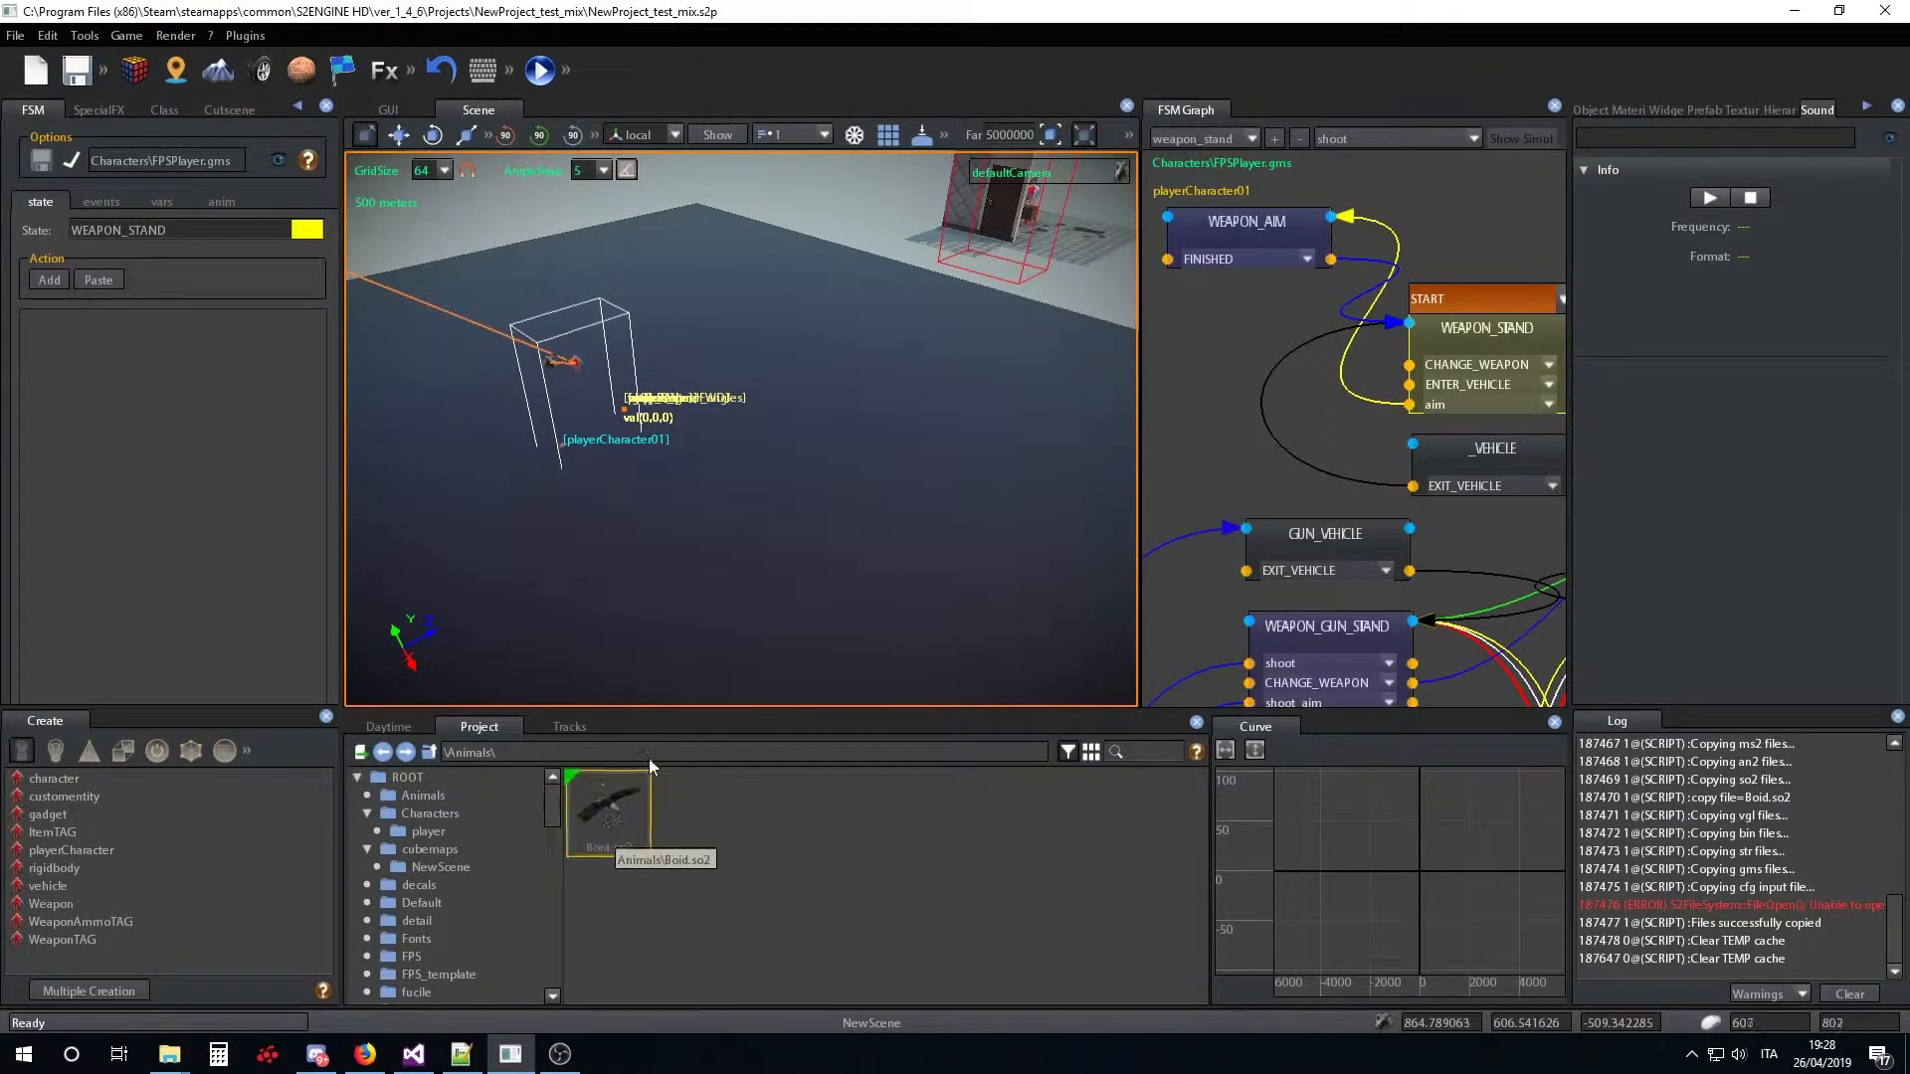
Place the Boid.so2 prefab in the scene, view it up close, and delete it
drag(652, 766, 890, 541)
drag(637, 827, 759, 609)
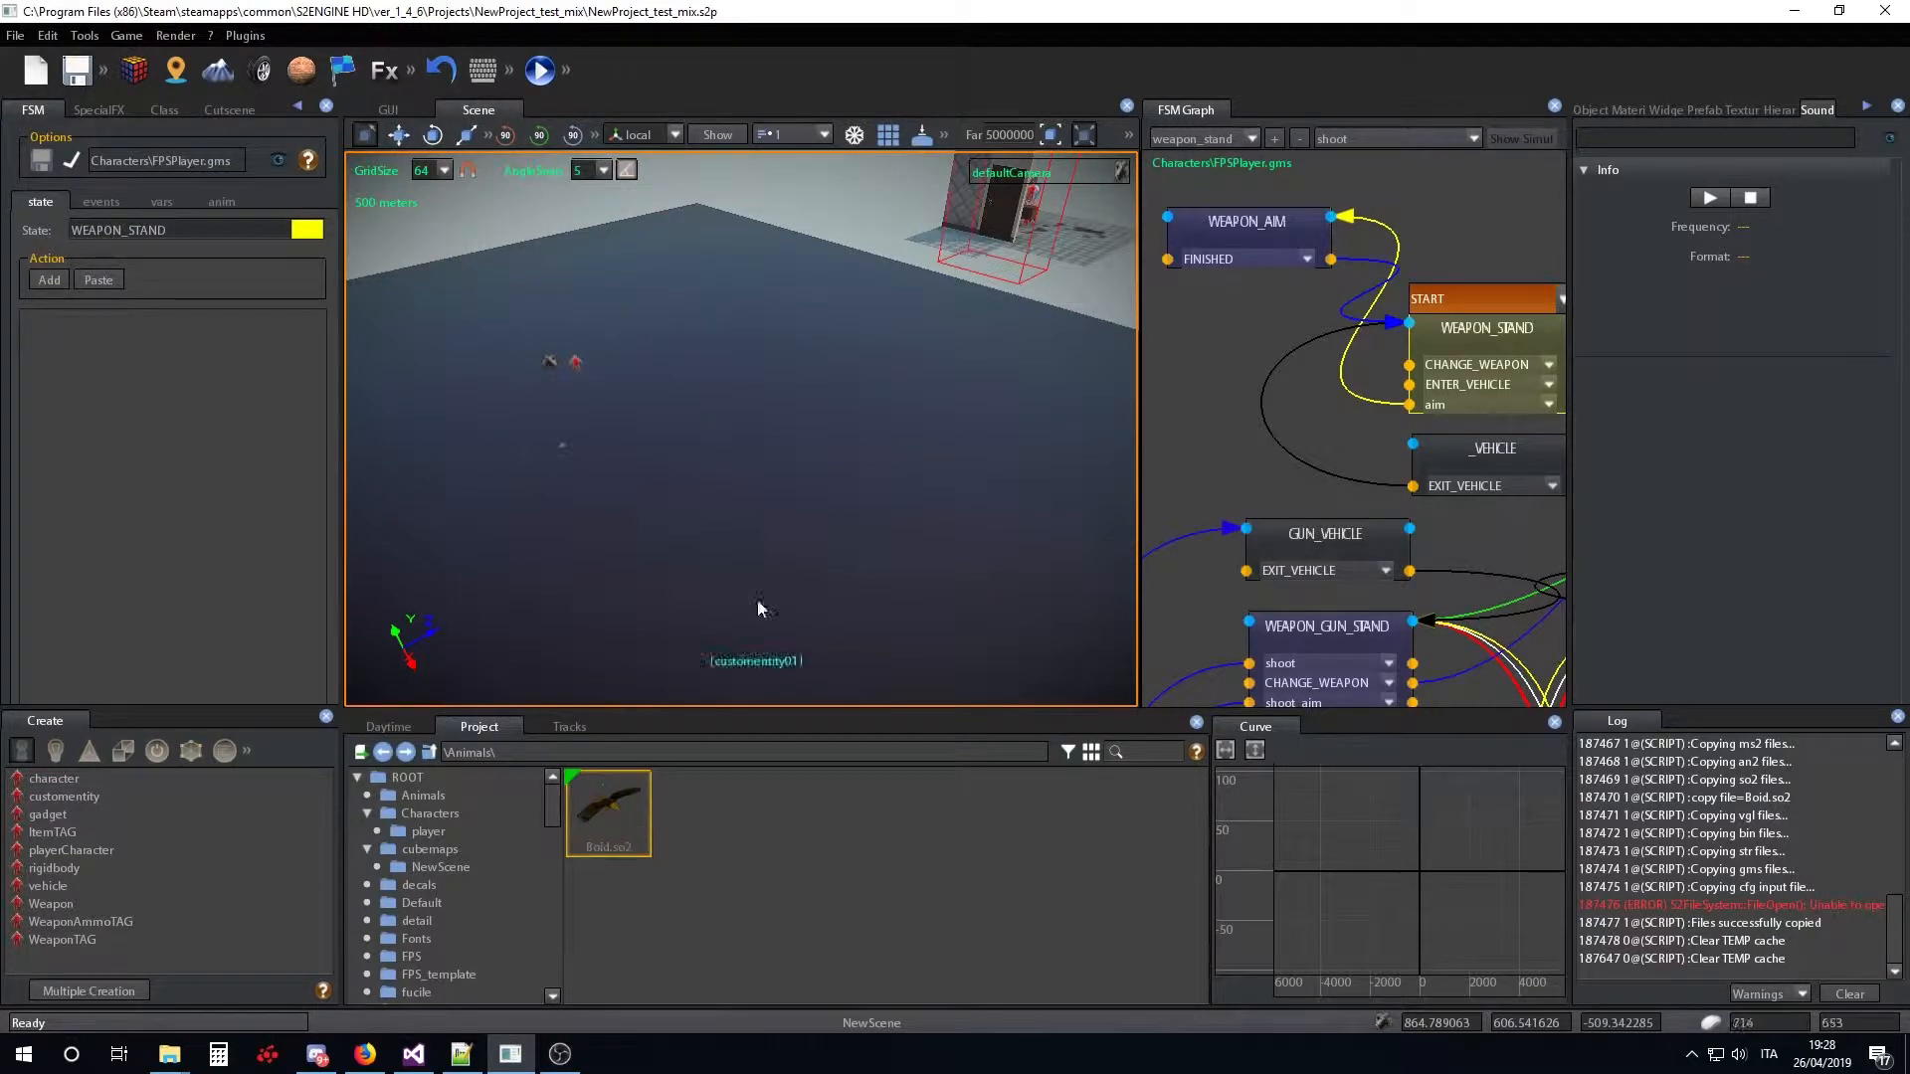
key(w)
right_drag(830, 529, 874, 564)
key(Delete)
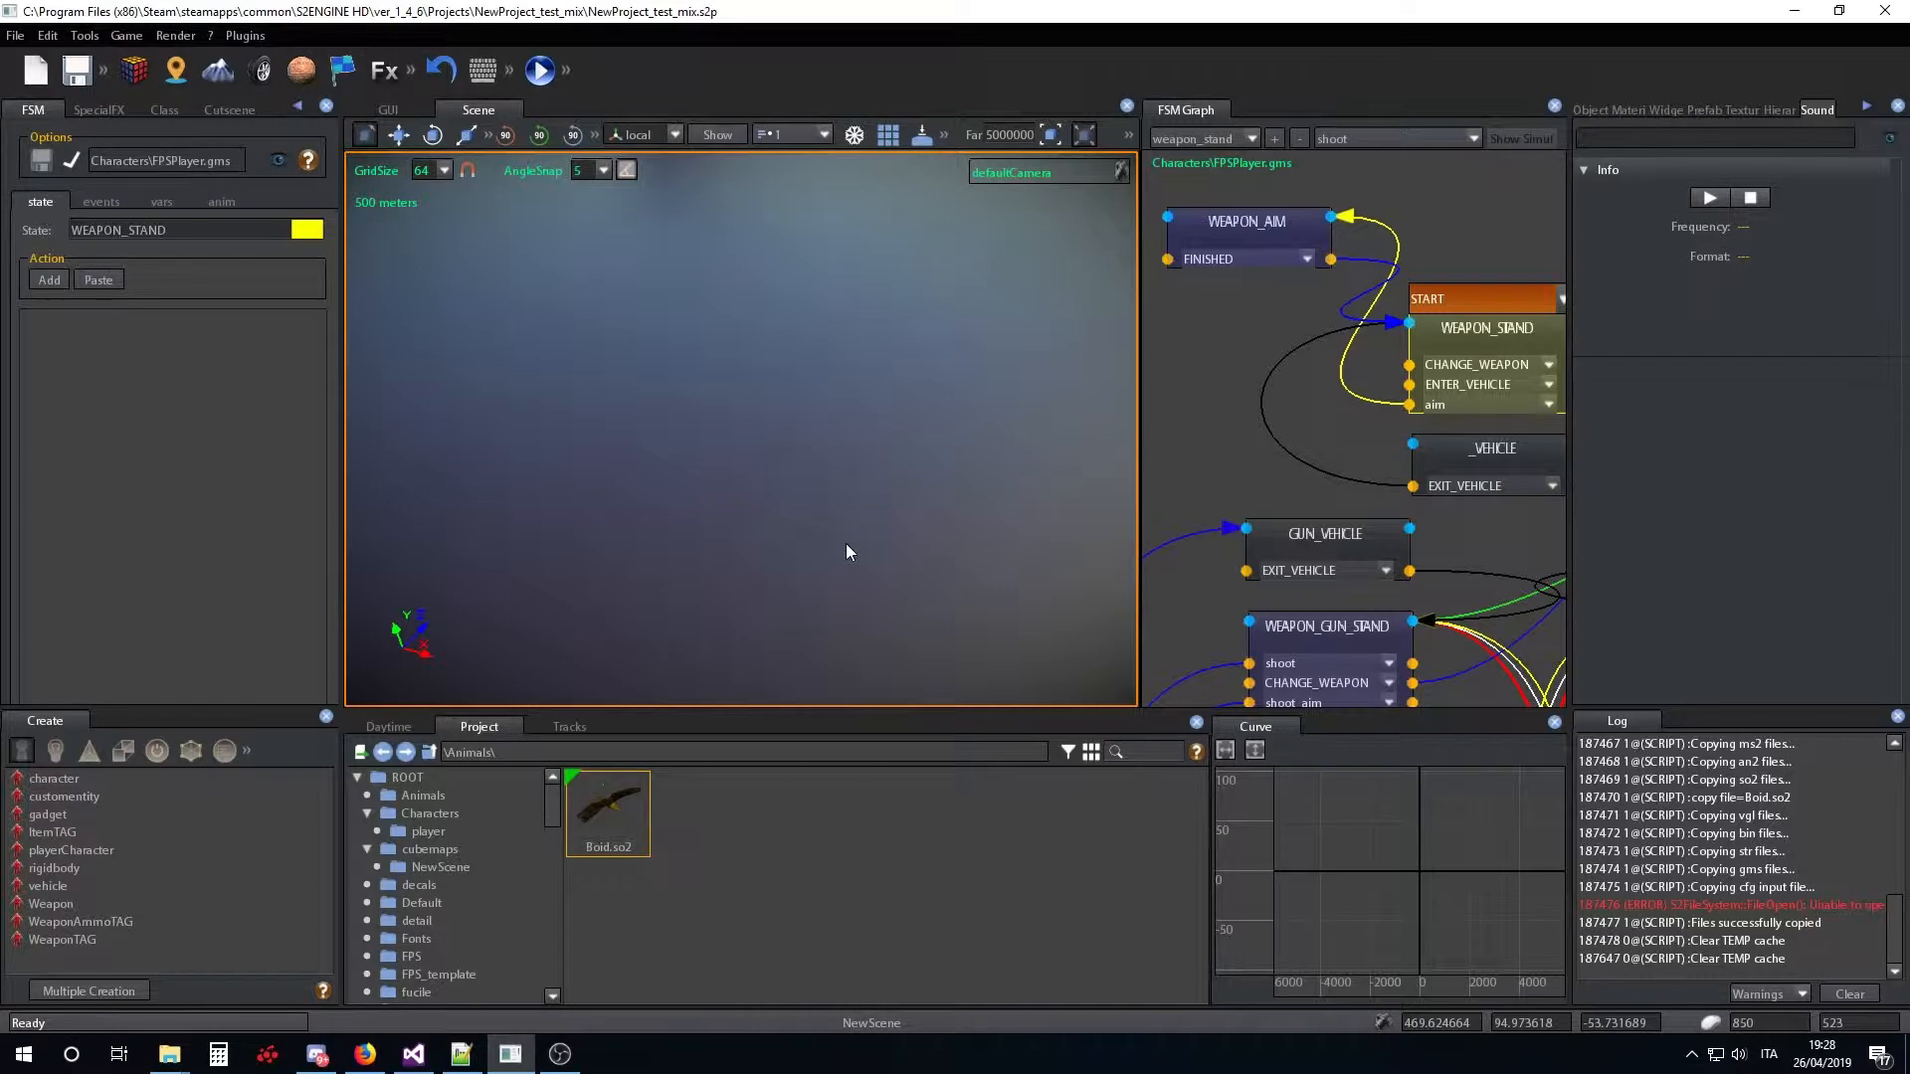
Create a flock object on the ground platform, in the open area in front of the building
key(s)
right_drag(845, 543, 707, 518)
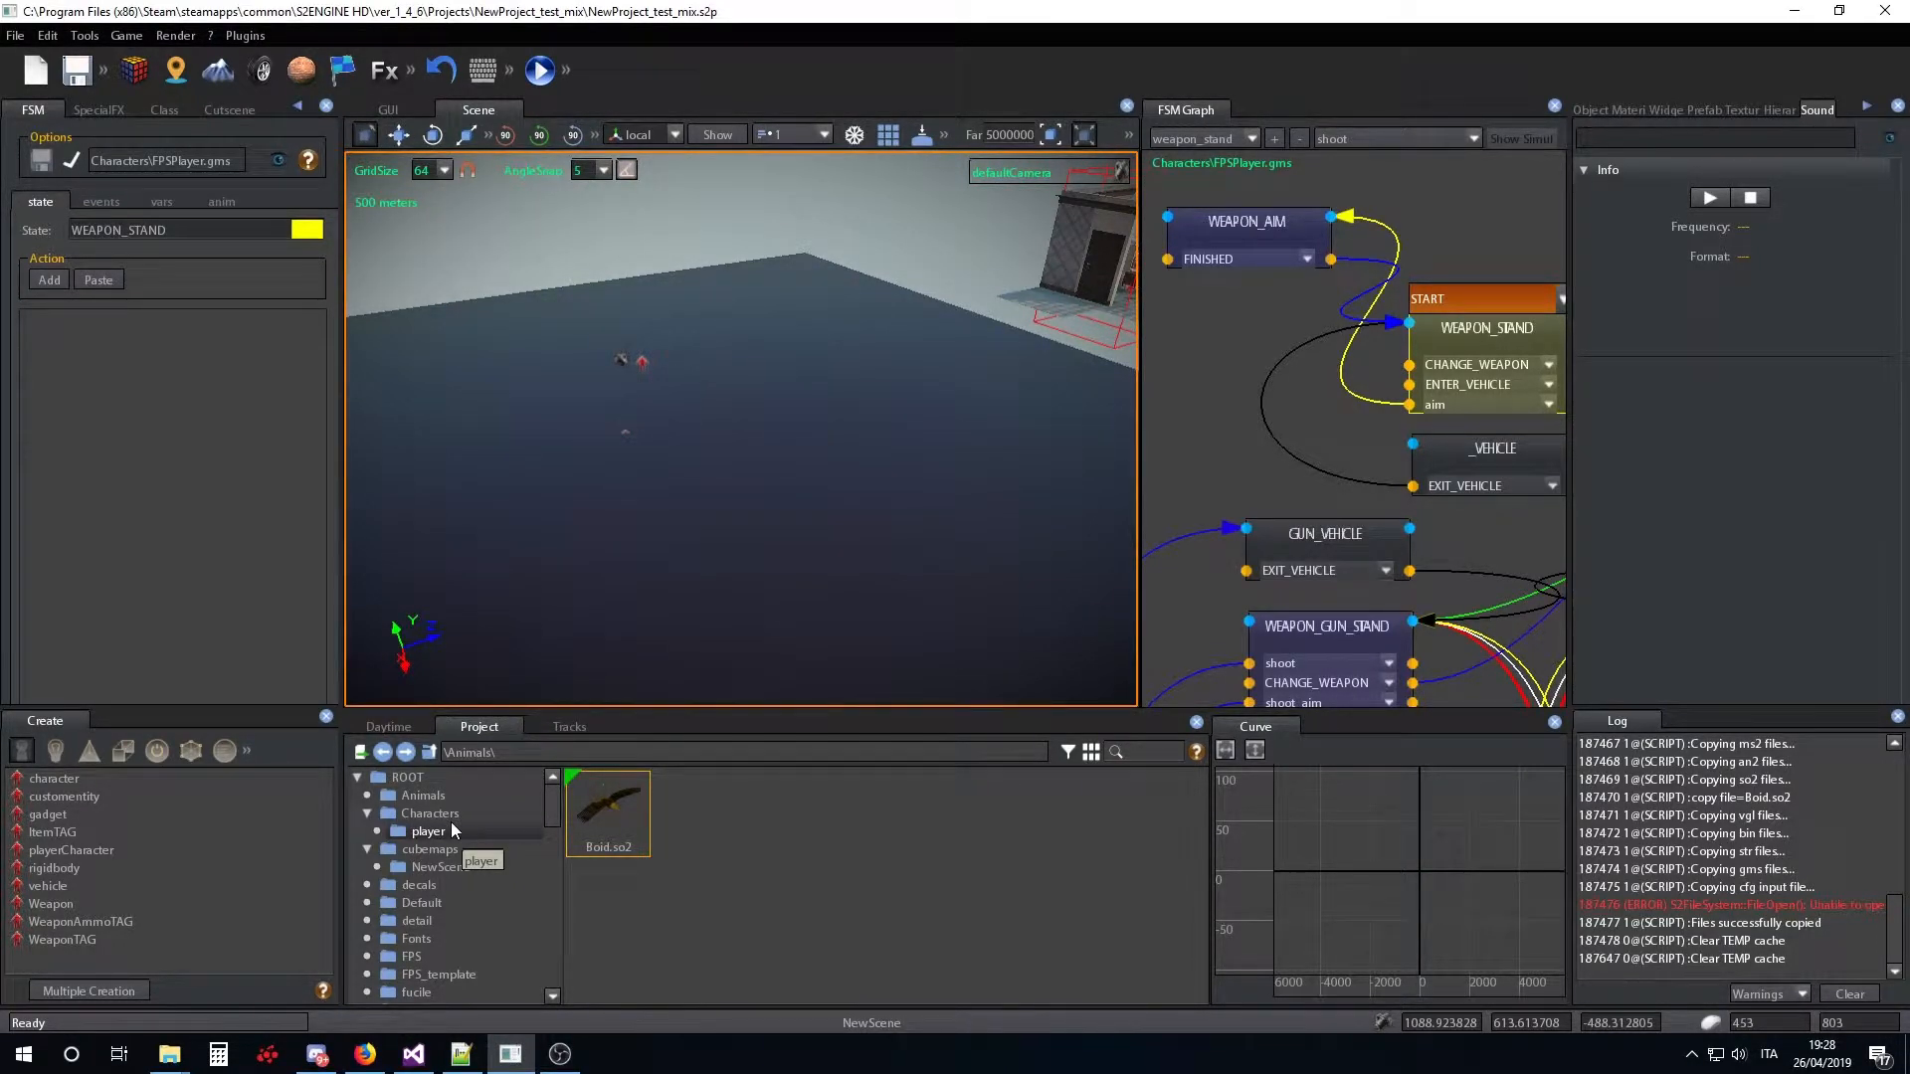
click(224, 753)
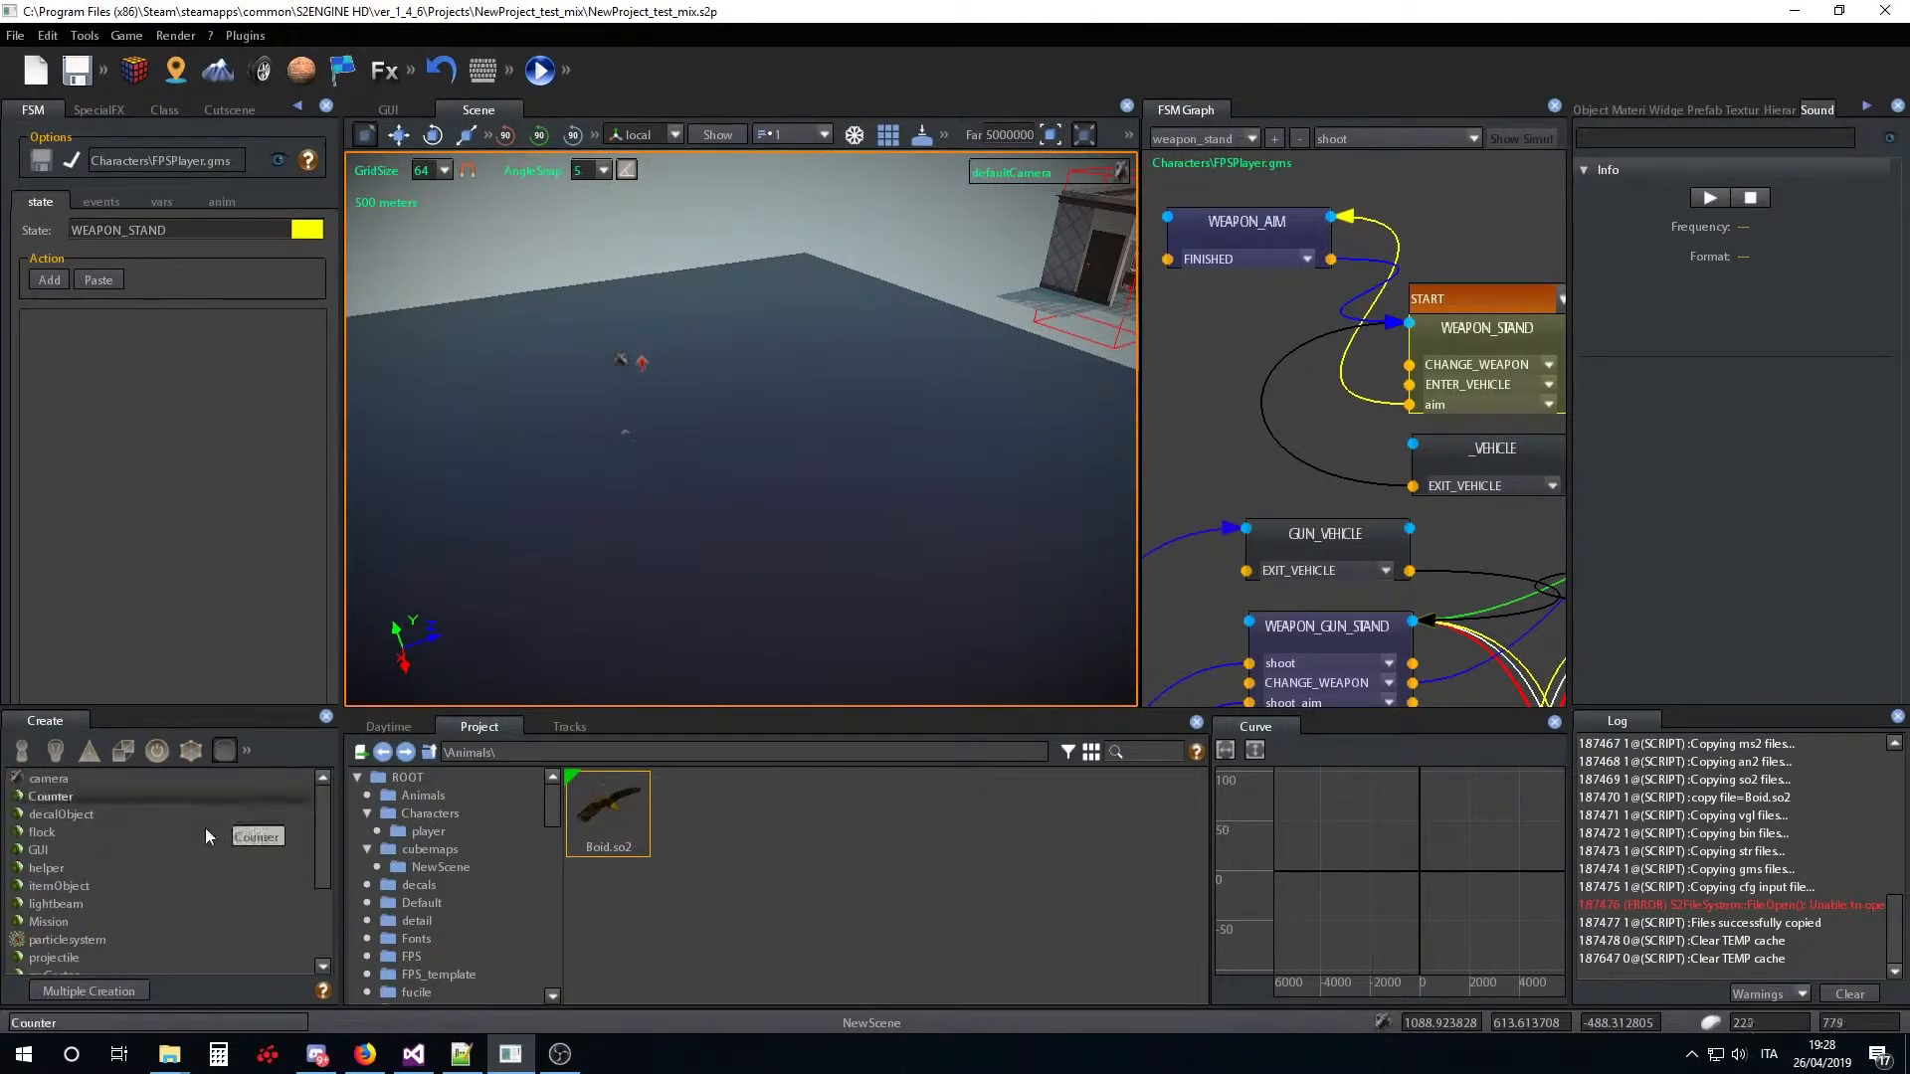
click(52, 834)
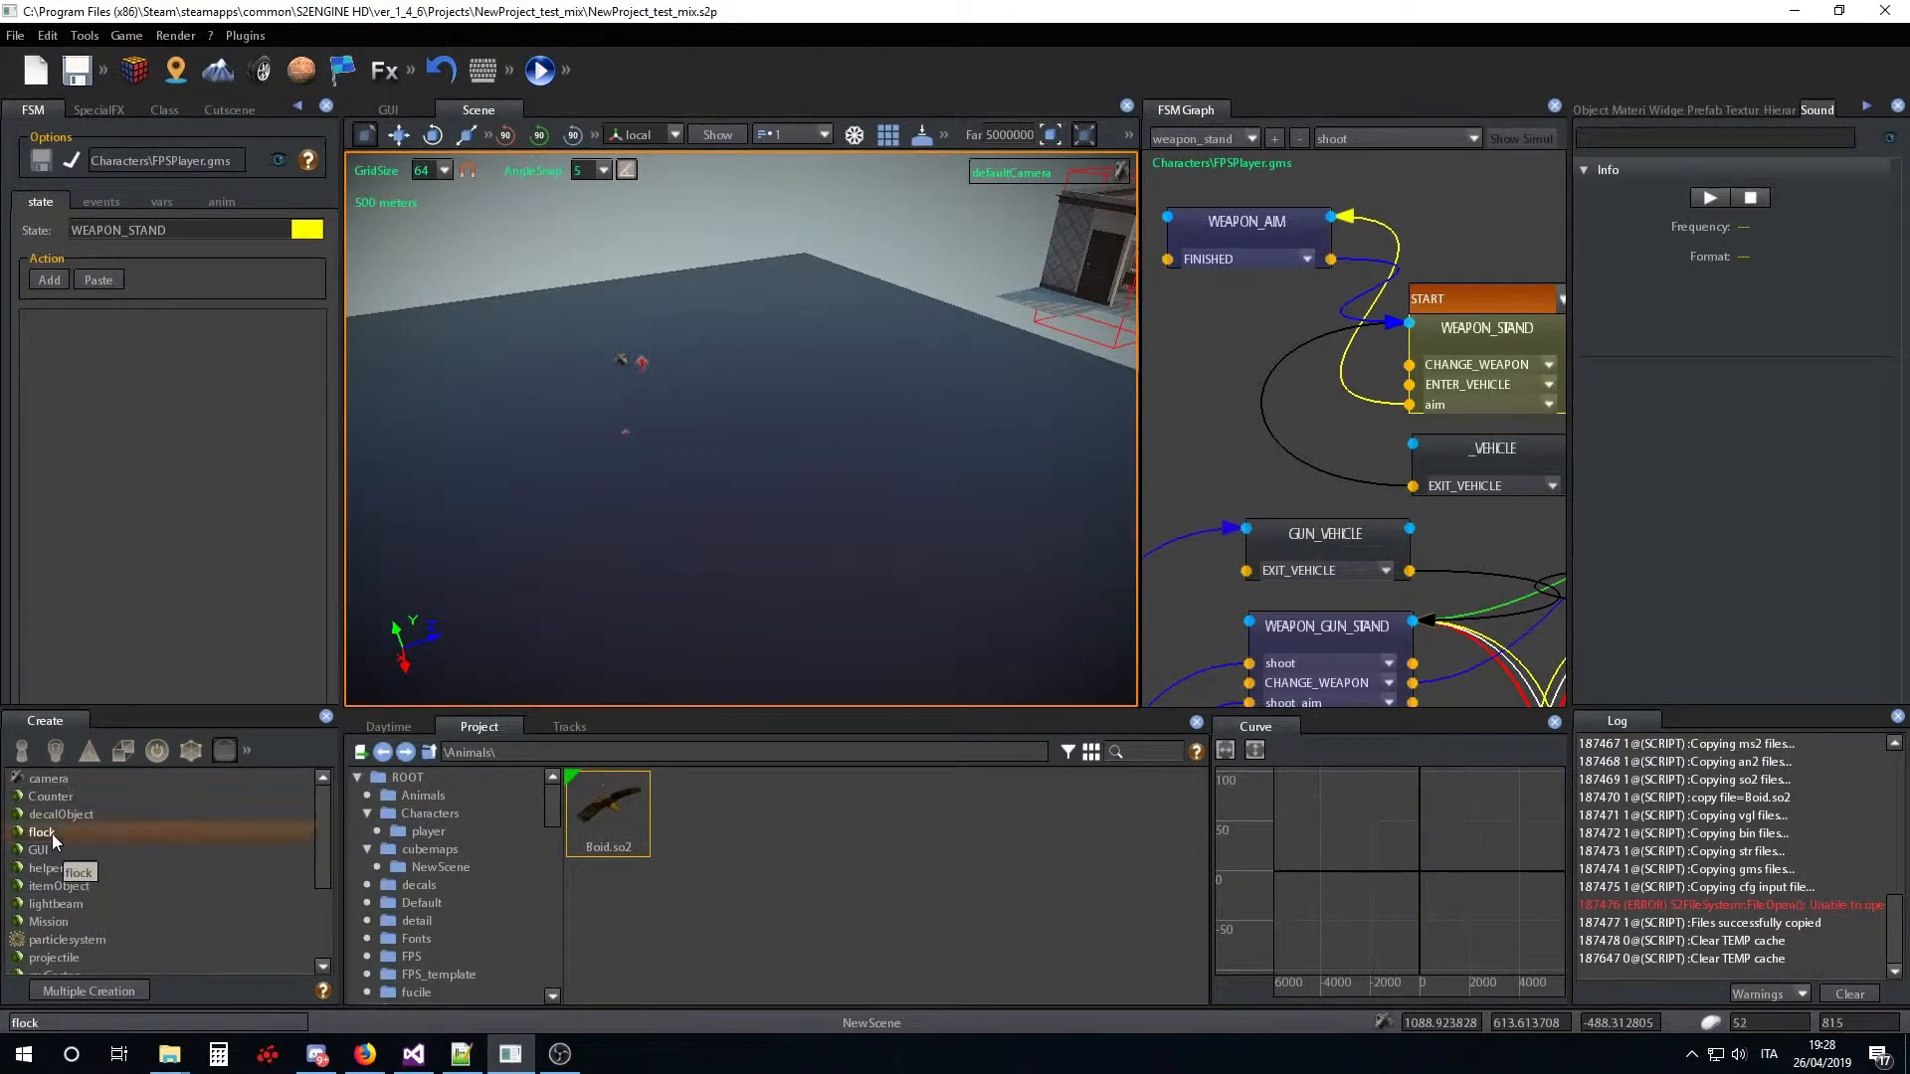
click(776, 506)
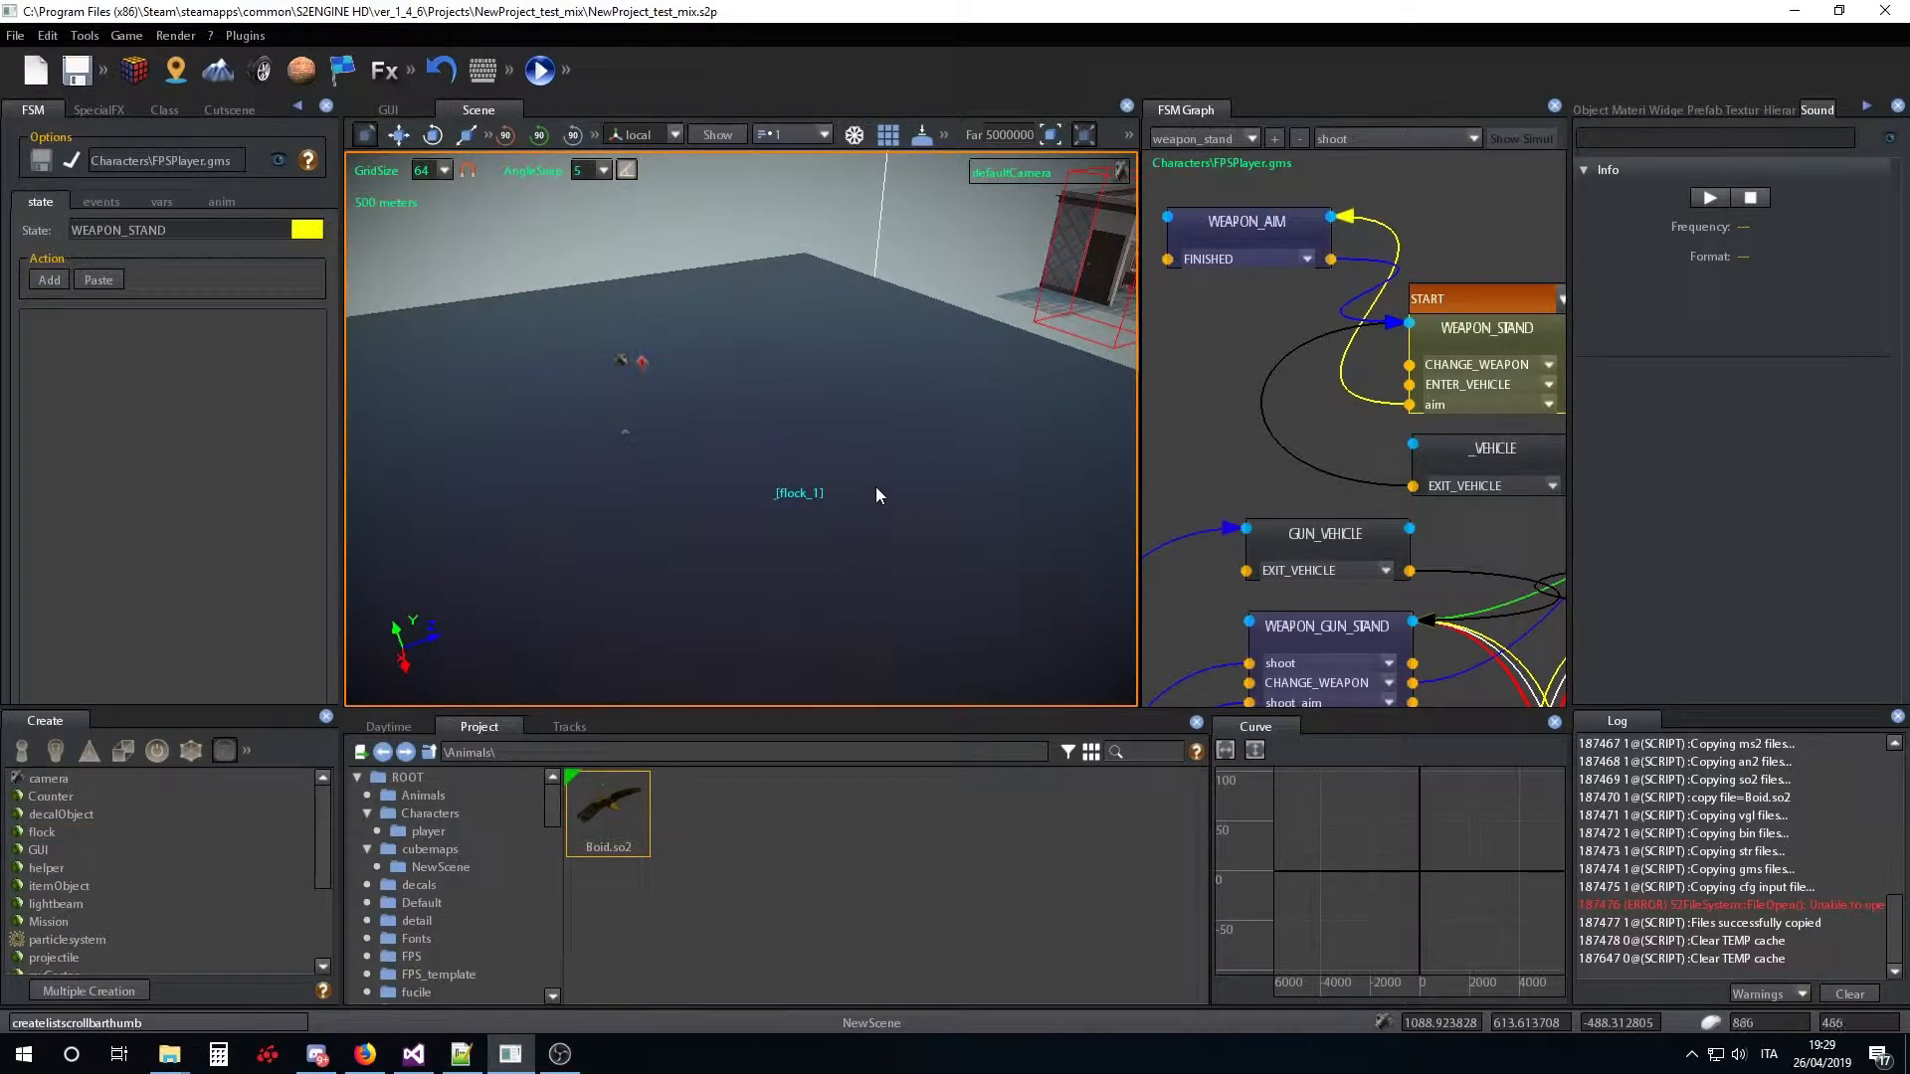
mouse_move(876, 487)
right_down()
mouse_move(917, 462)
mouse_move(887, 456)
mouse_move(886, 487)
right_up()
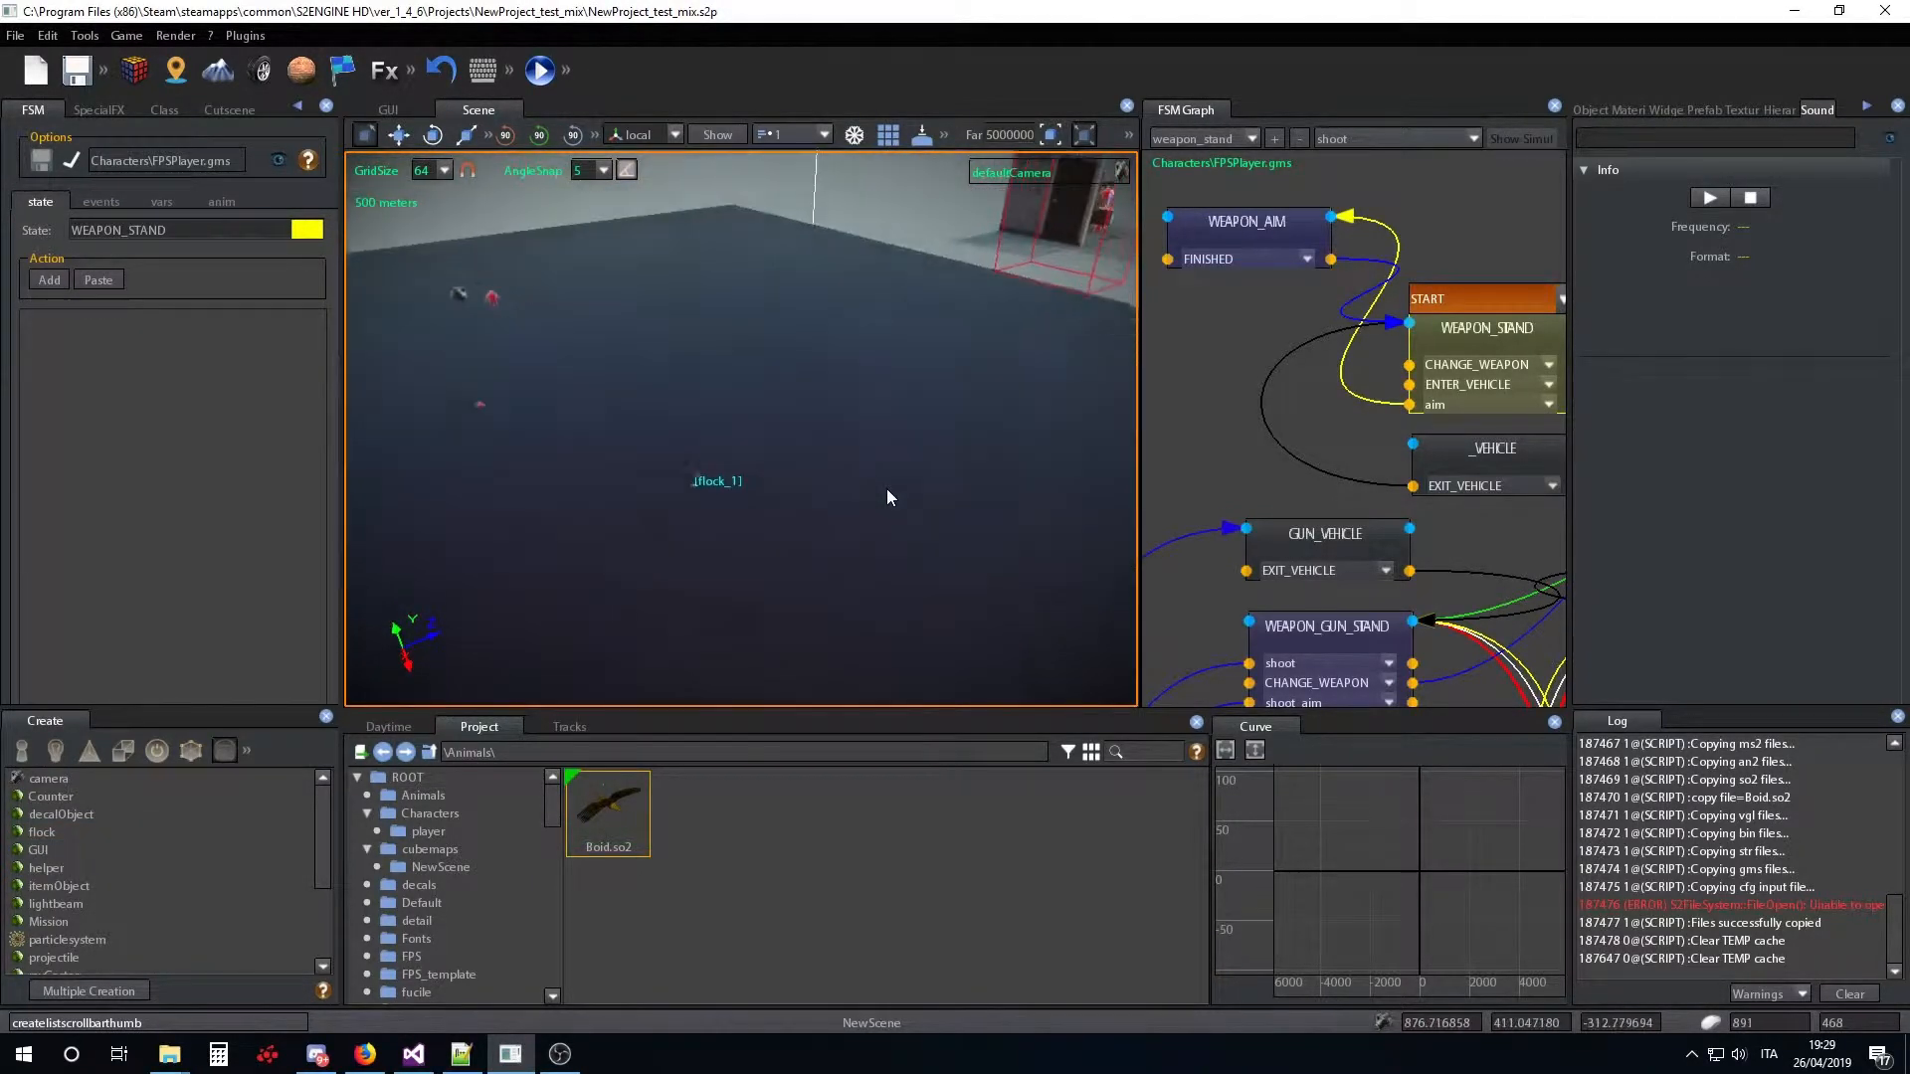
Open the class properties of the flock object and look through its flock, physics, behaviour and misc parameters
click(175, 109)
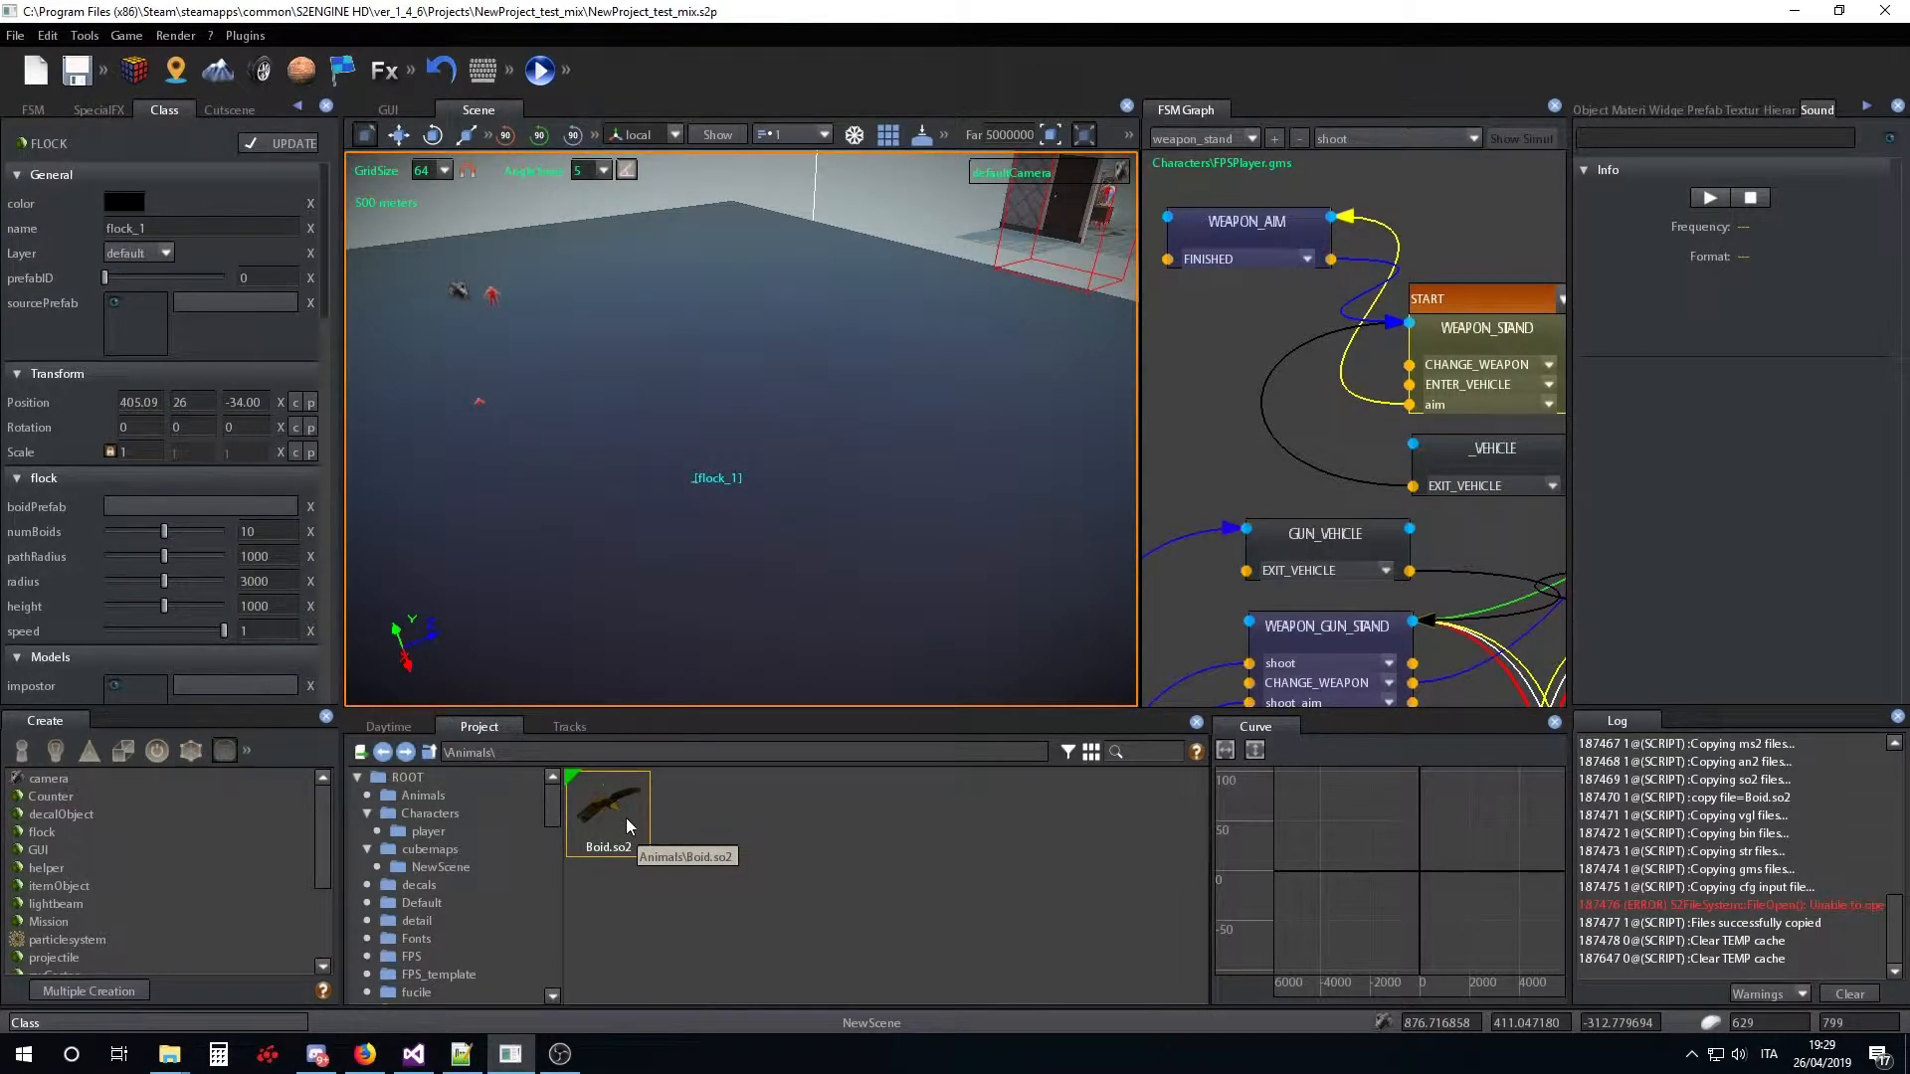
scroll(249, 498, down, 3)
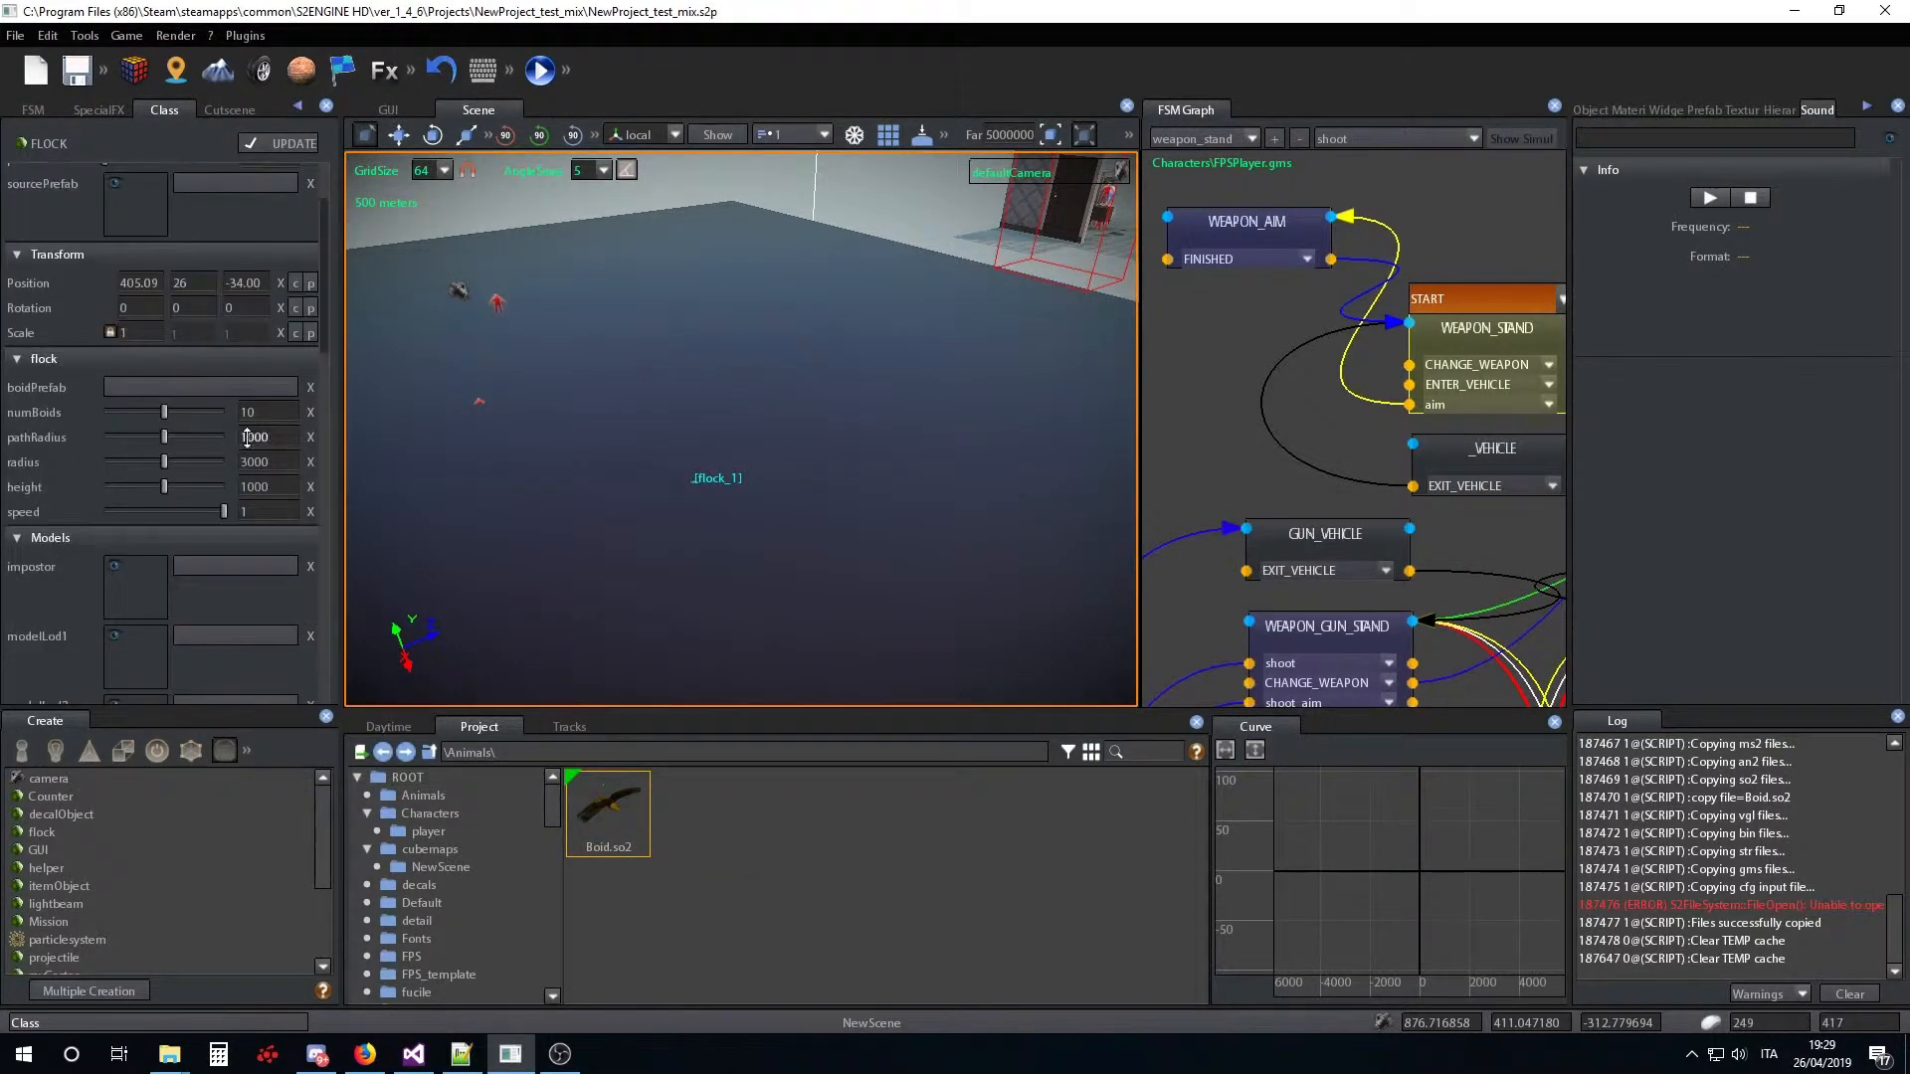
scroll(244, 441, down, 5)
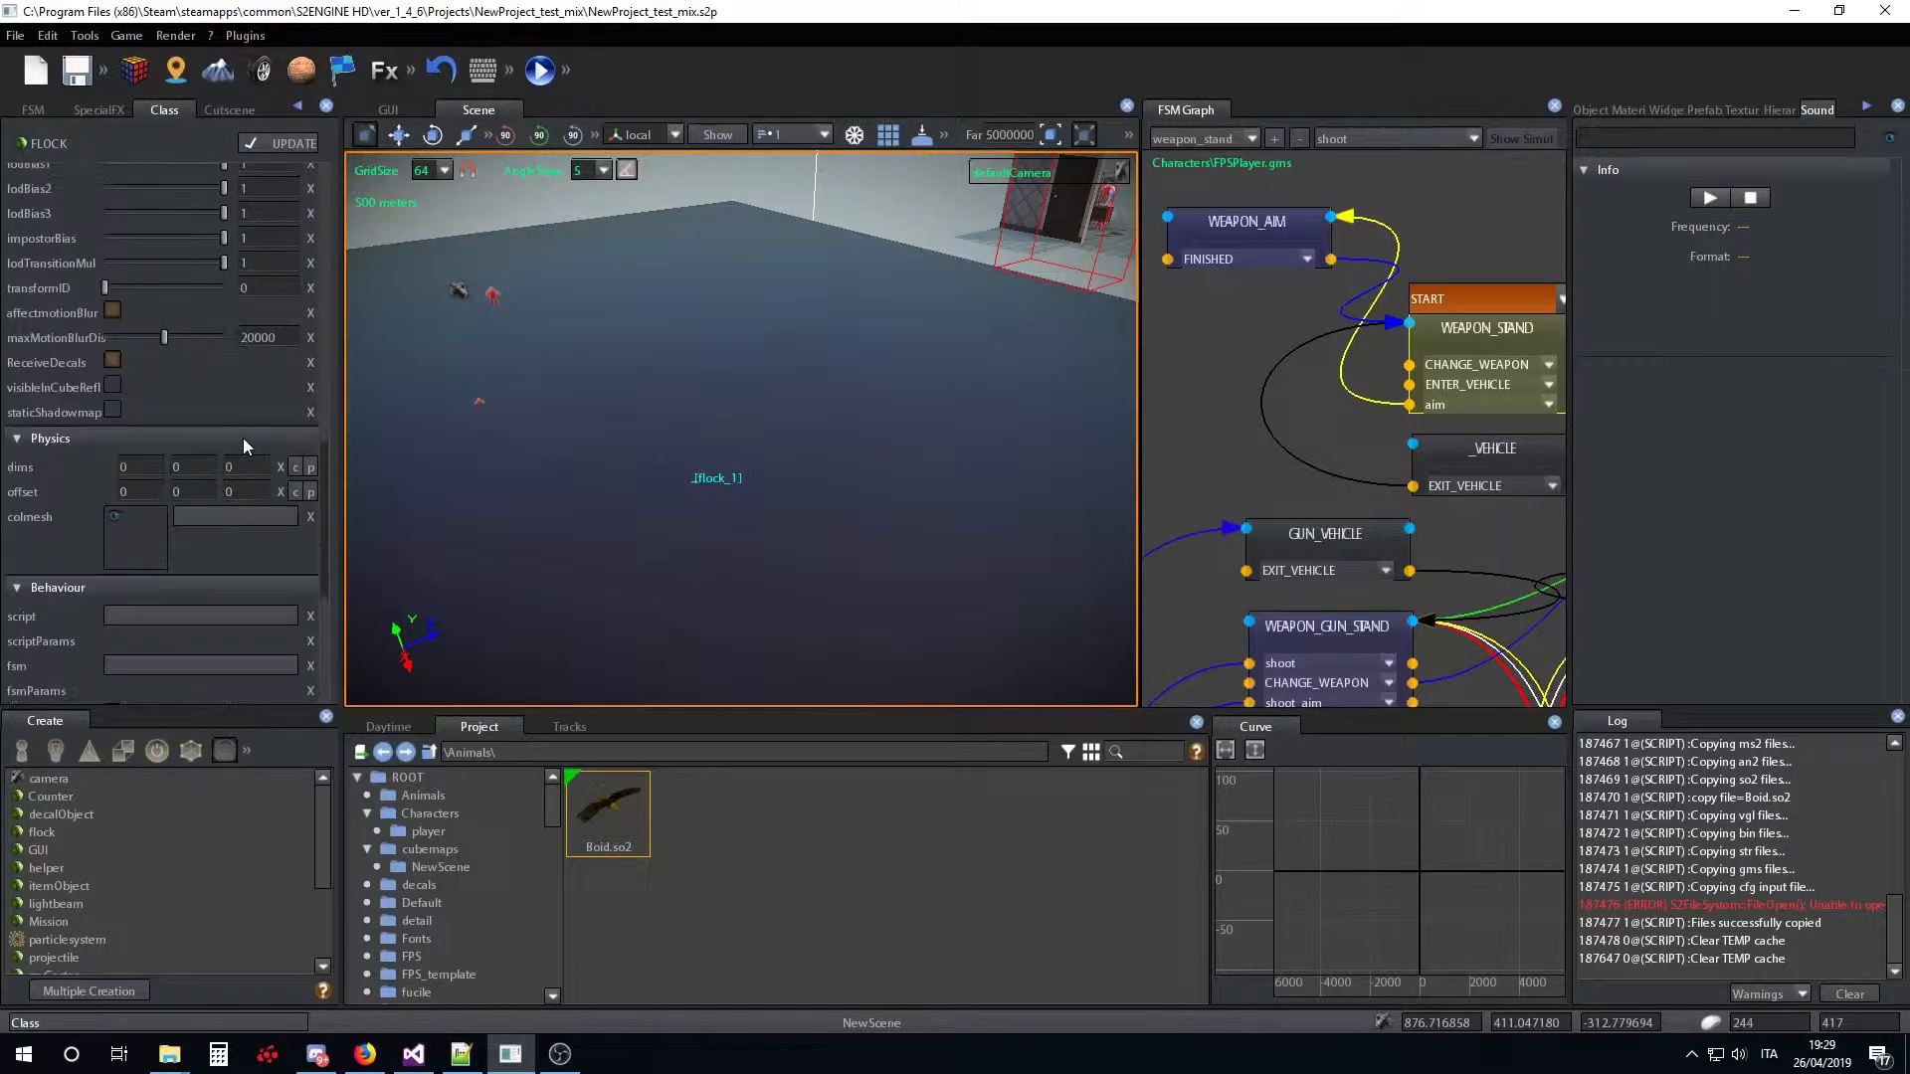
scroll(244, 440, down, 5)
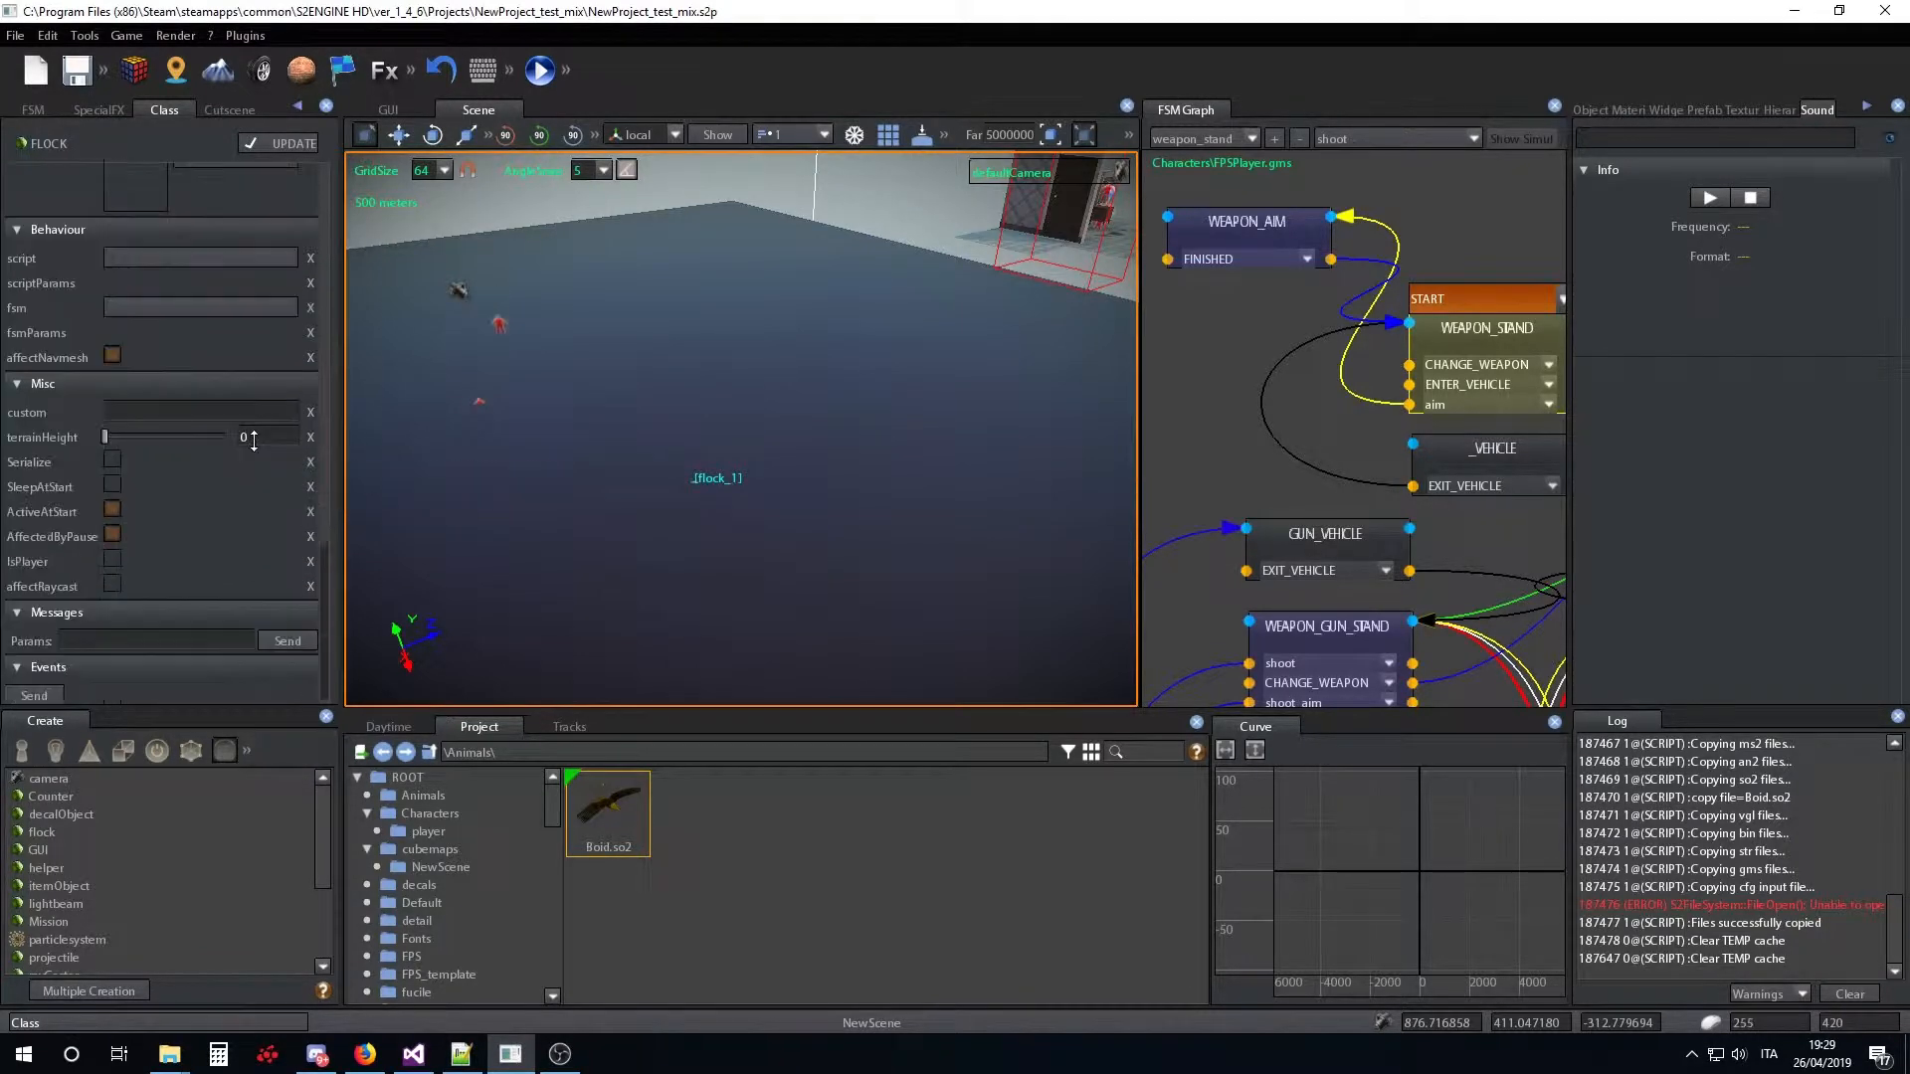
scroll(193, 482, up, 10)
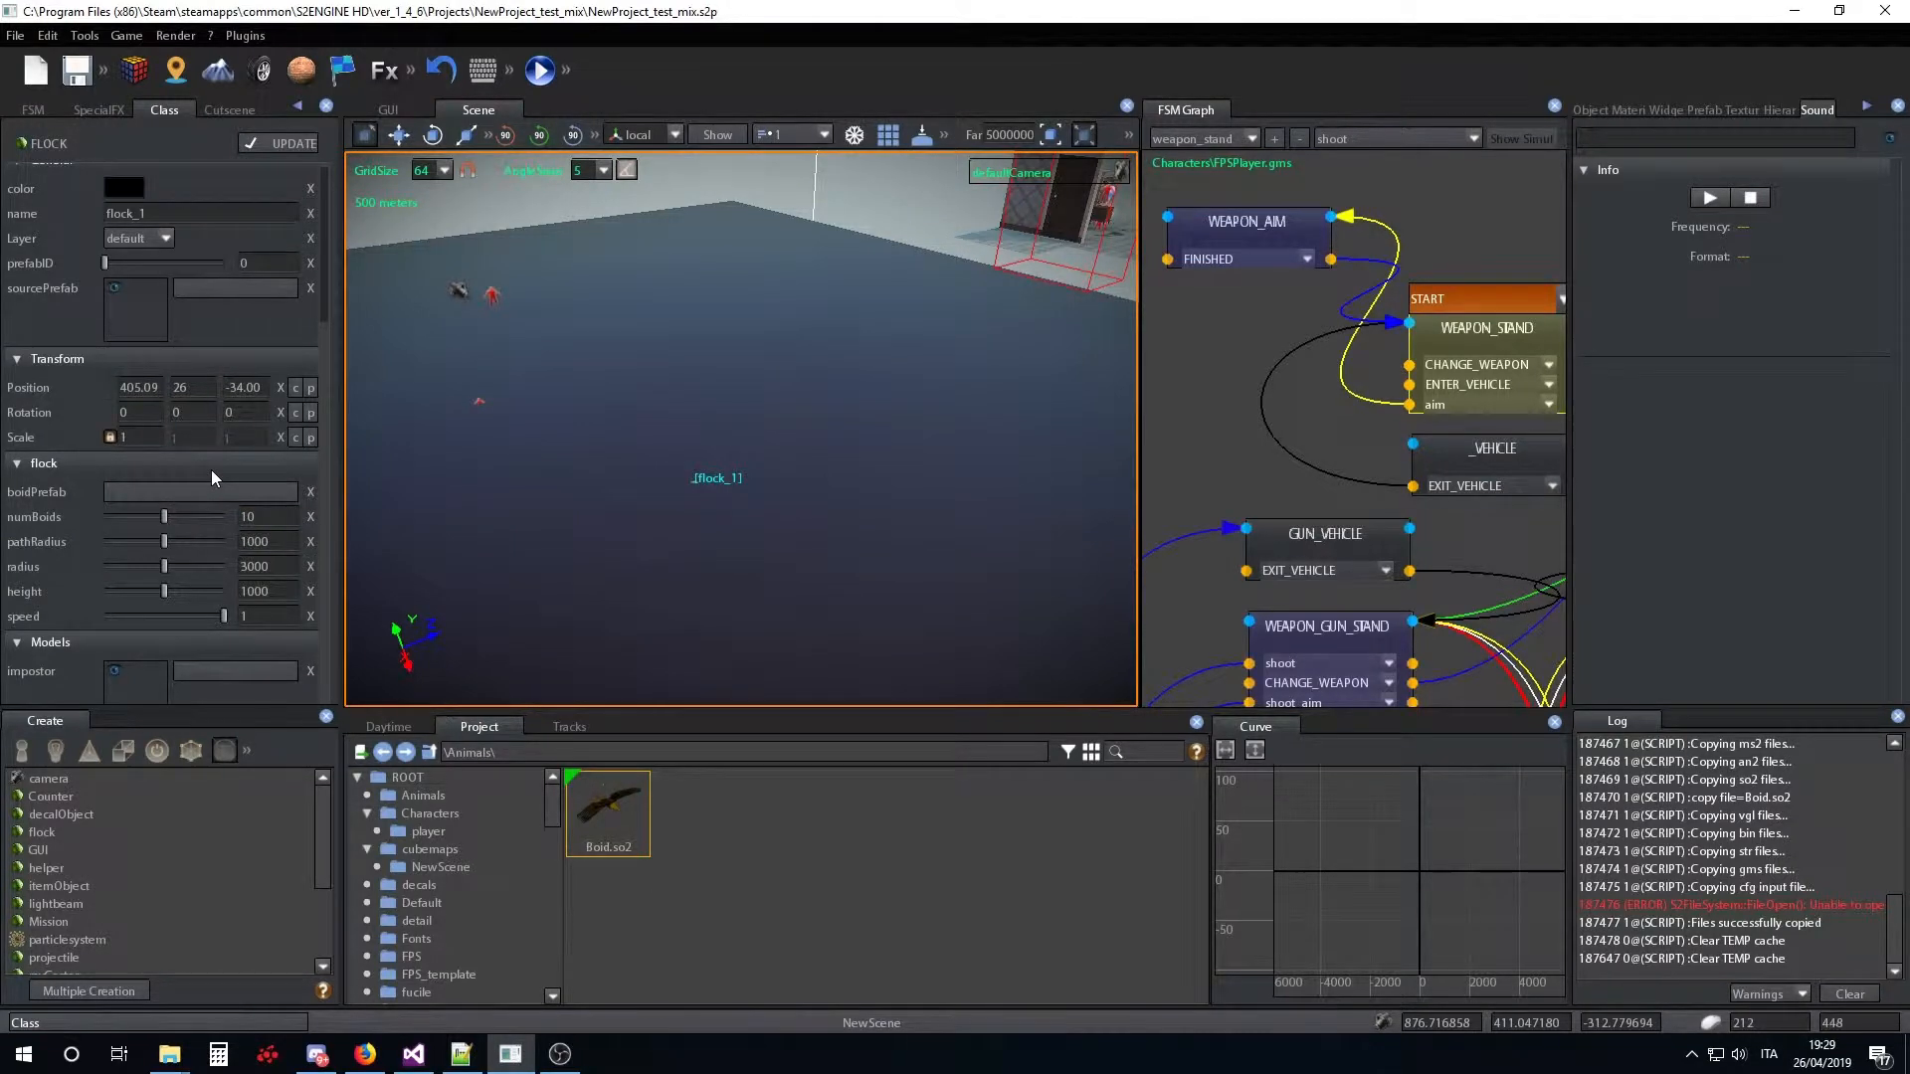
Add Animals\Boid.so2 to the flock's boidPrefab list and apply it
scroll(211, 470, down, 3)
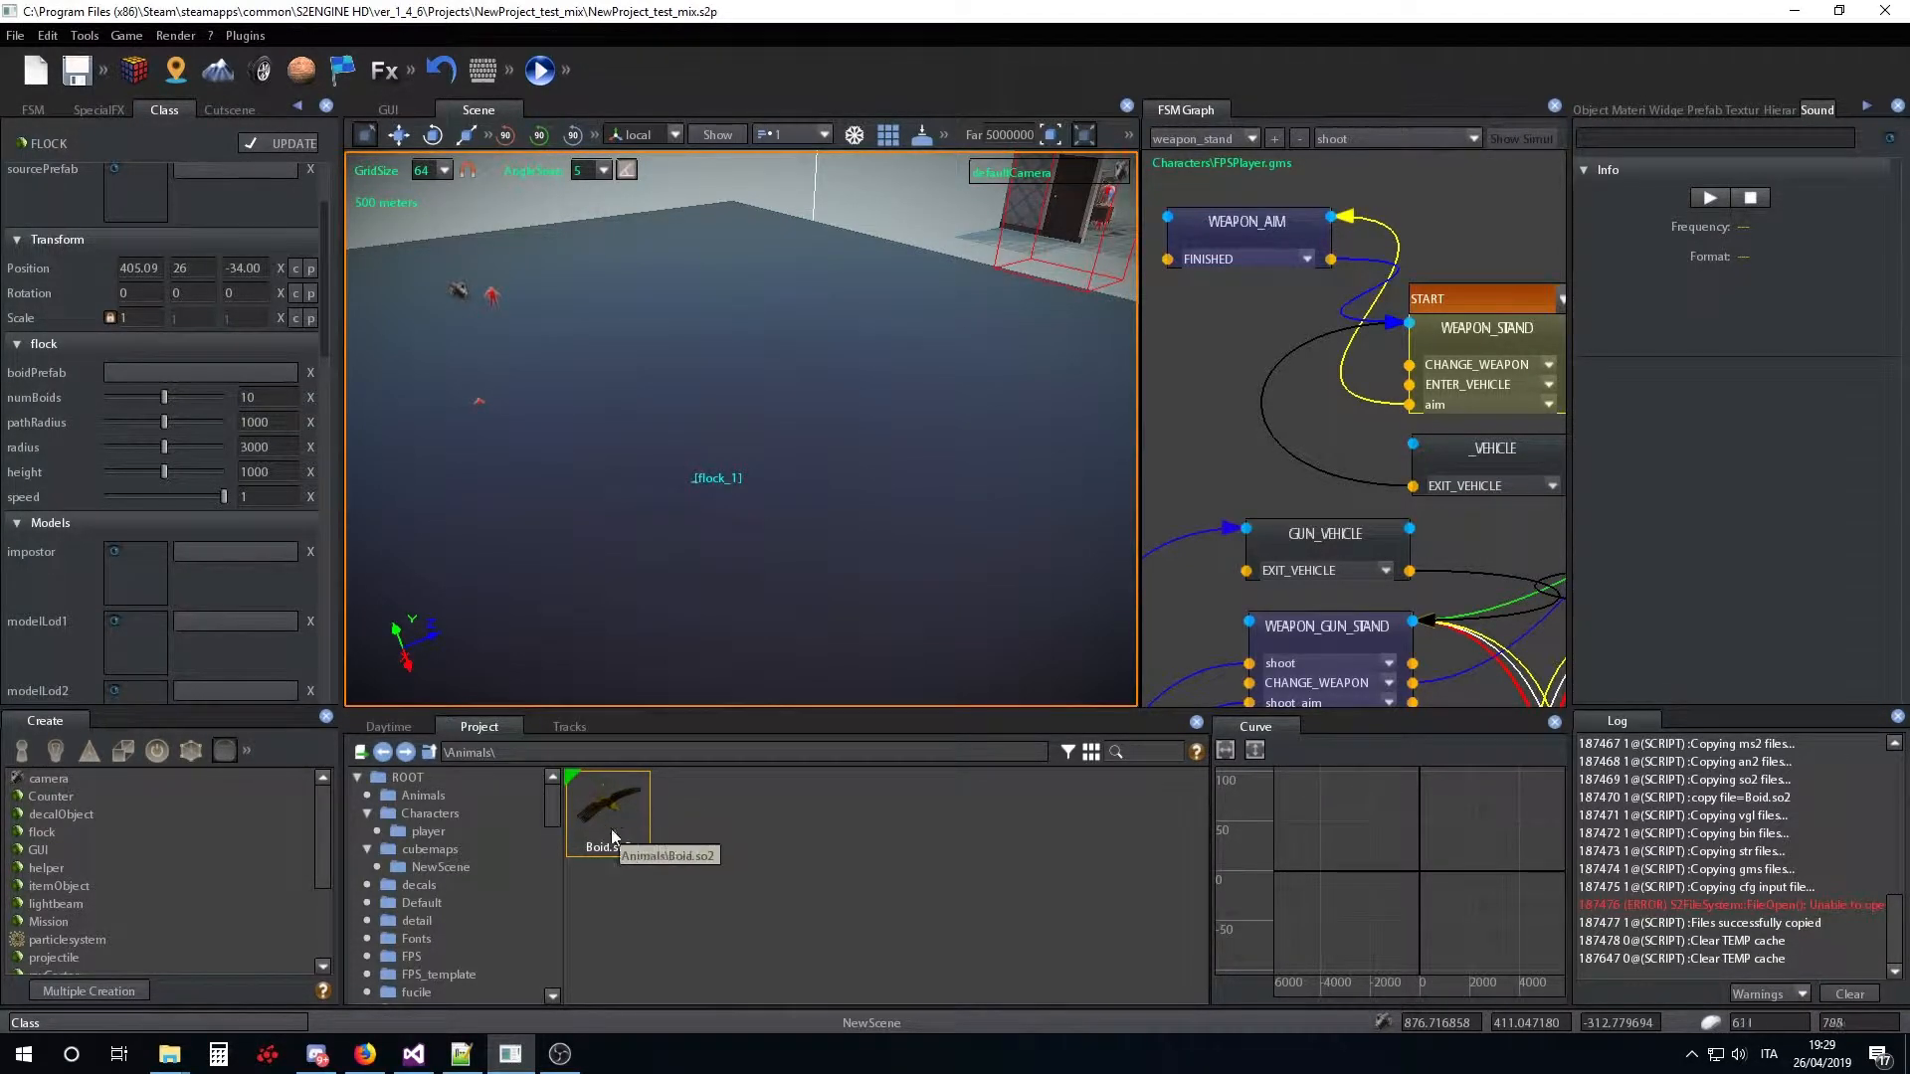
click(153, 372)
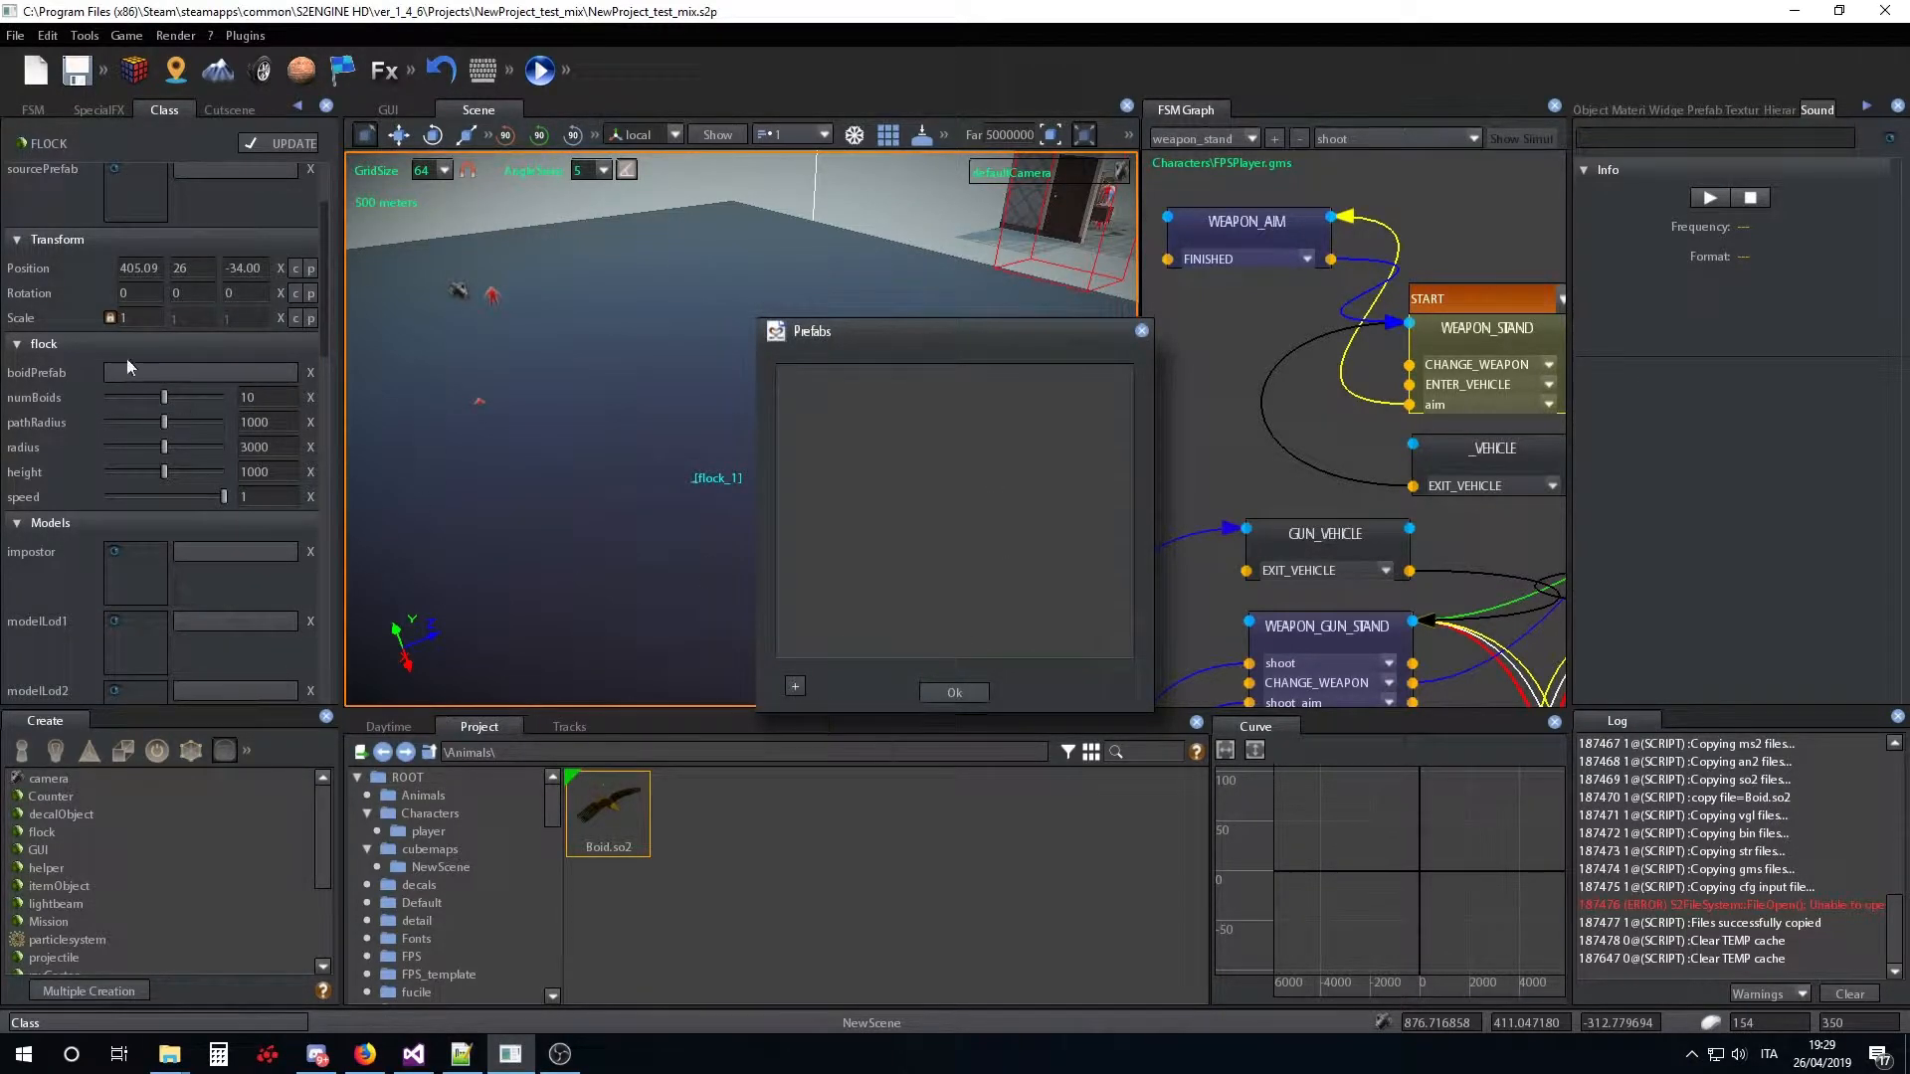
drag(862, 341, 795, 324)
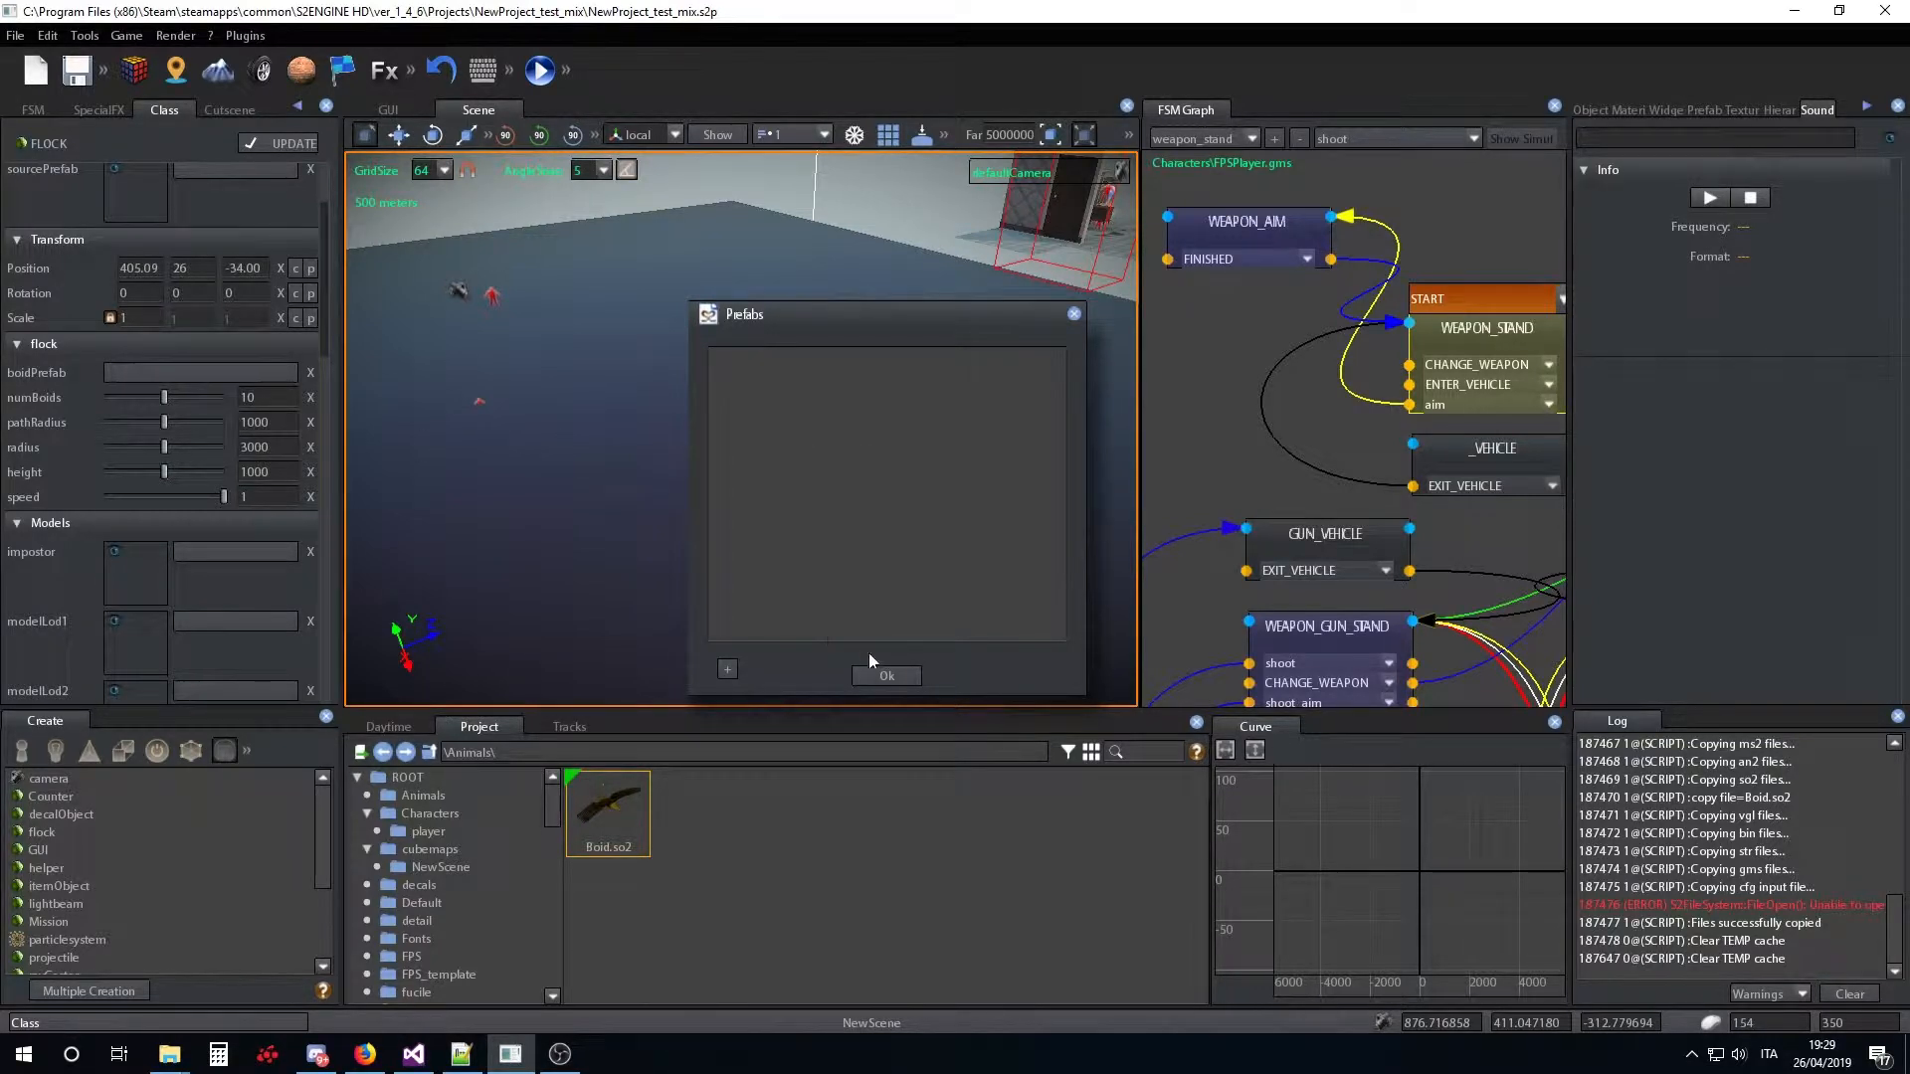
click(727, 668)
double_click(756, 390)
scroll(299, 294, down, 2)
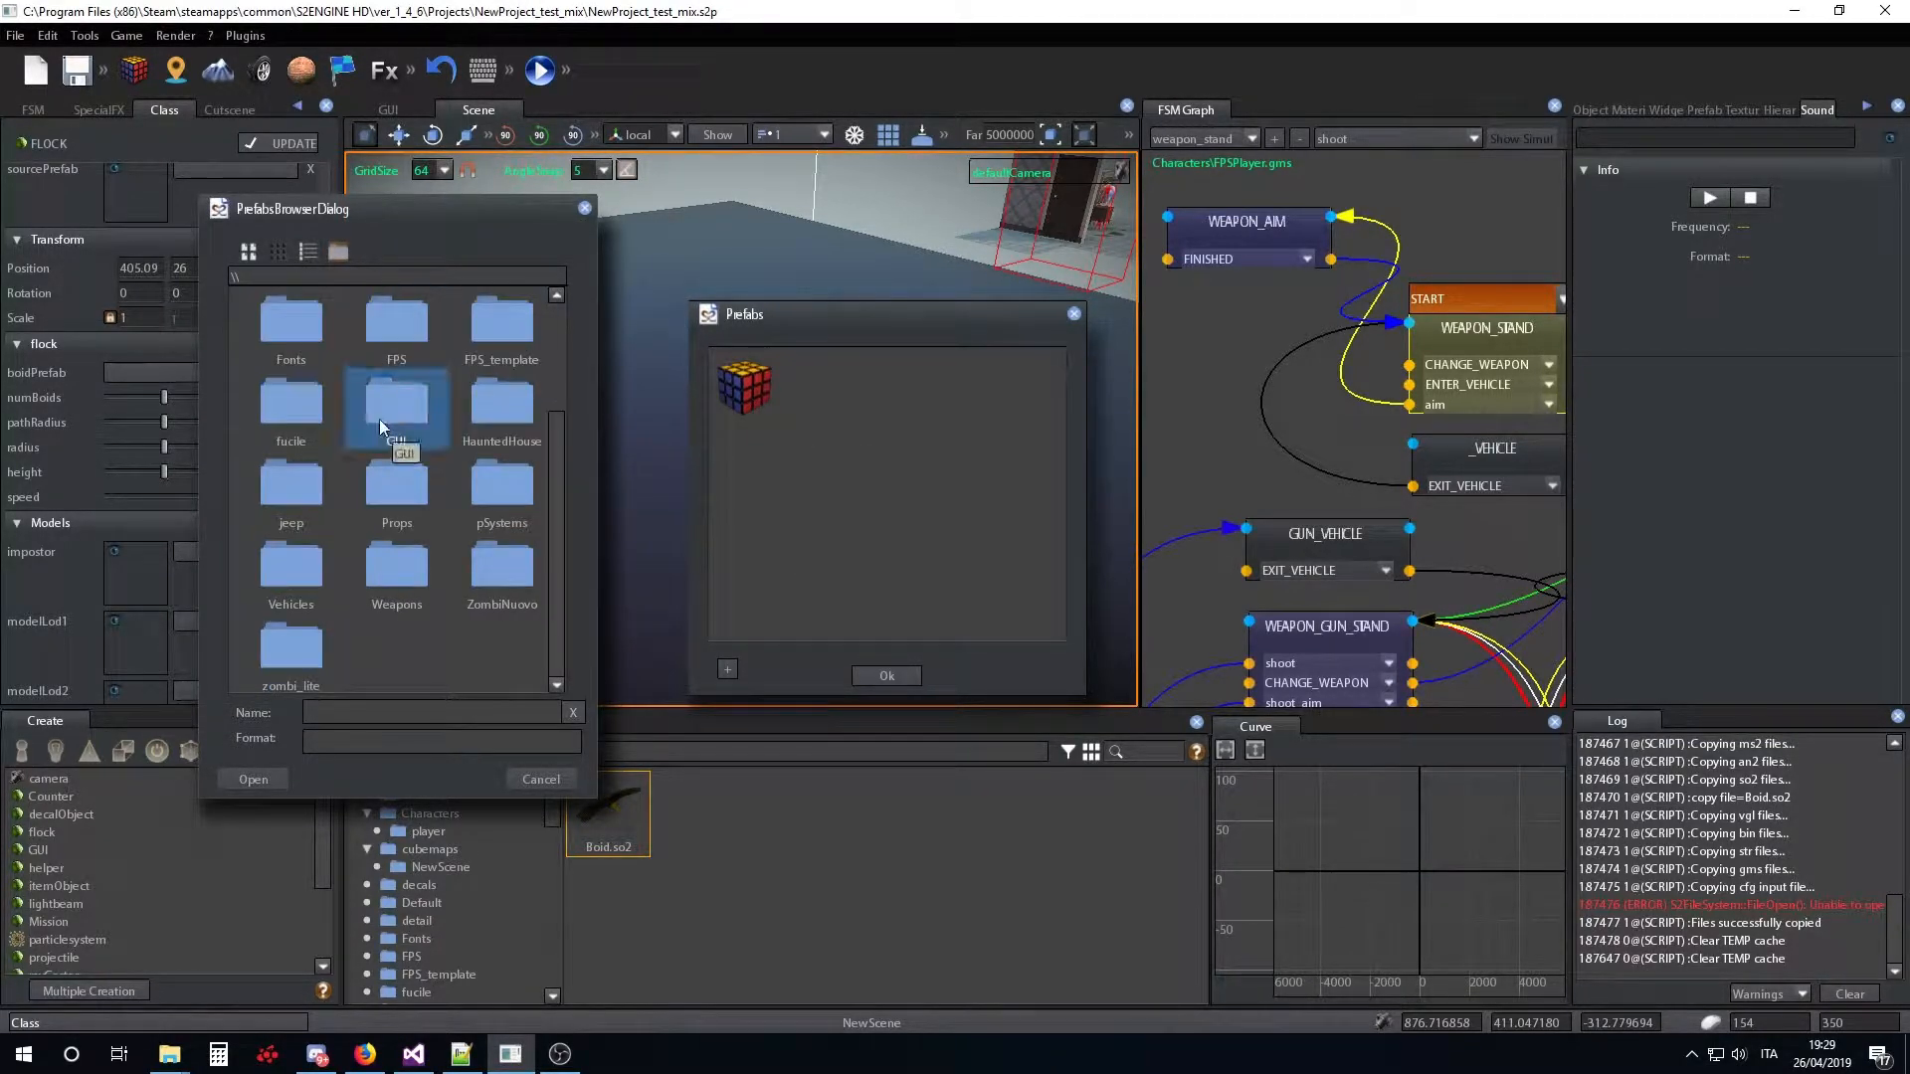
scroll(344, 438, up, 2)
double_click(294, 333)
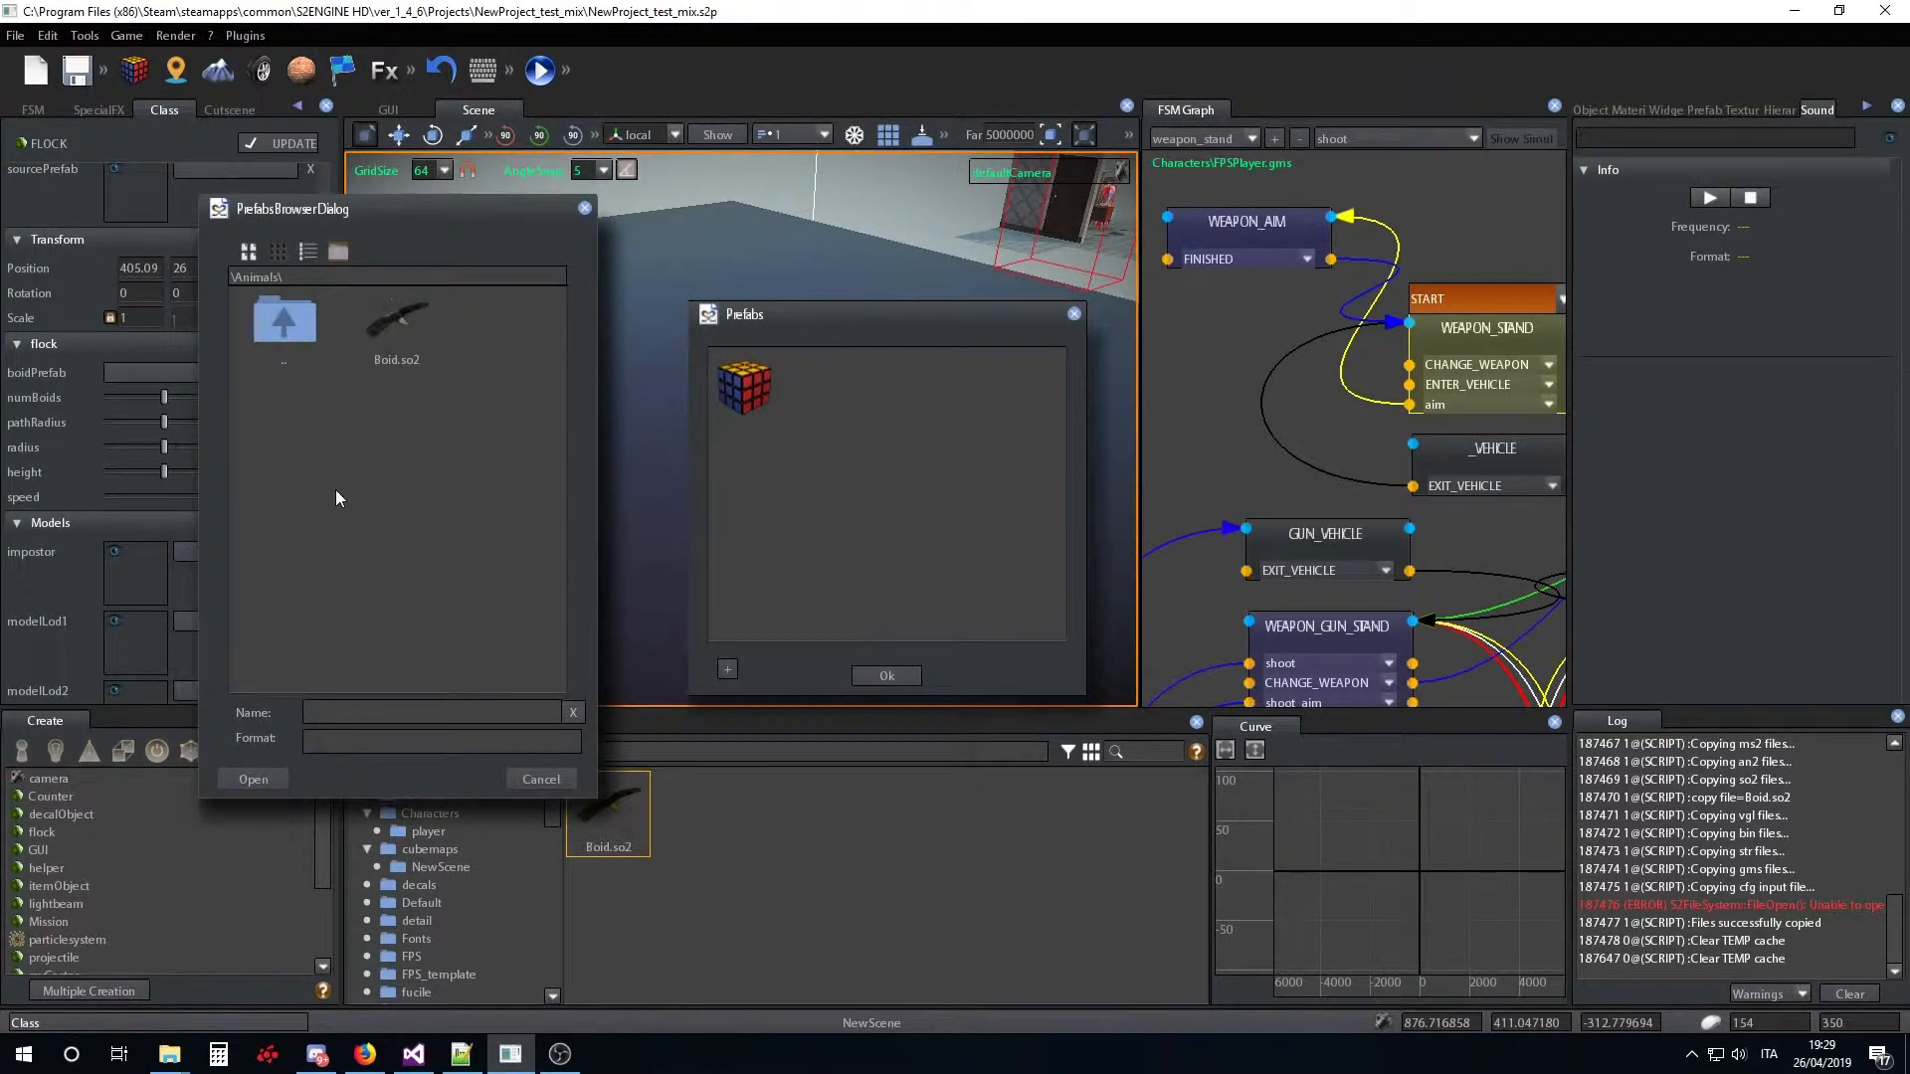
click(425, 343)
click(269, 779)
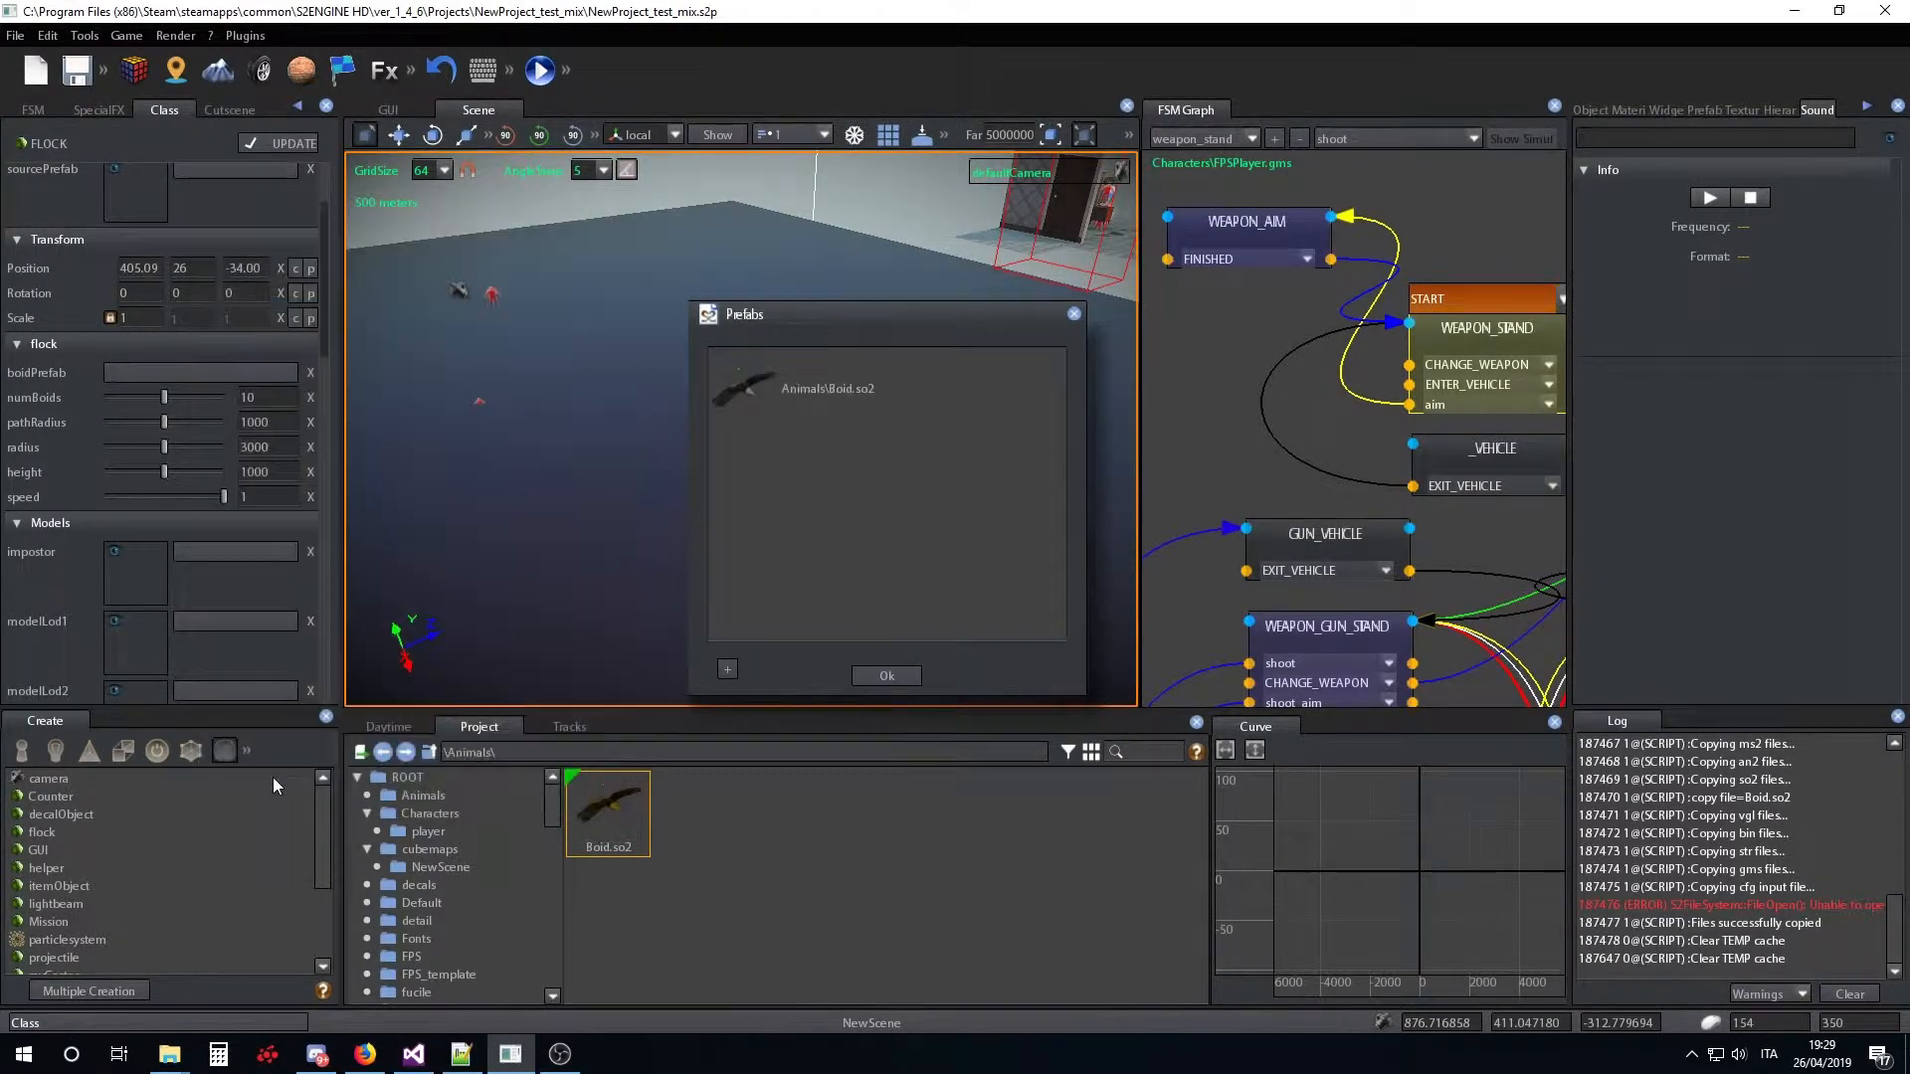
click(884, 676)
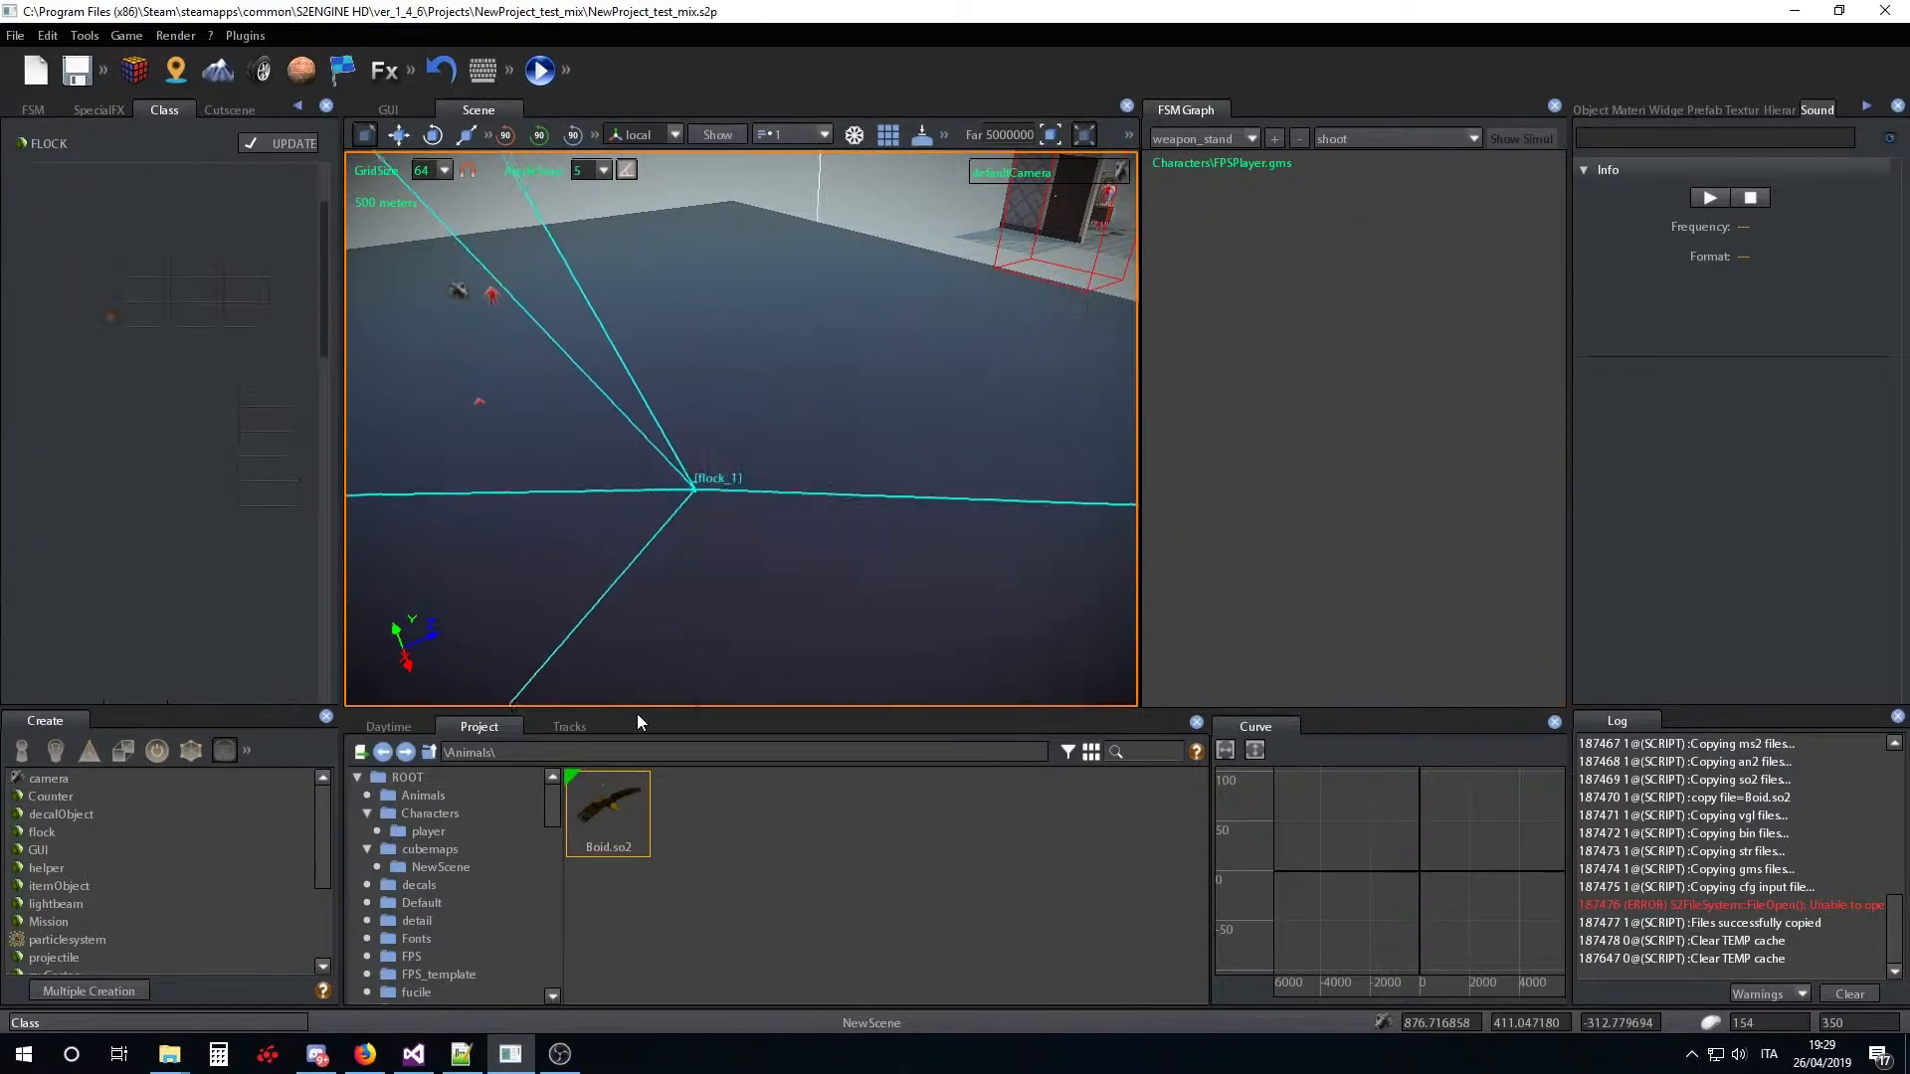
Raise the flock object vertically above the platform to a Y position of about 1459
right_drag(851, 563, 843, 547)
scroll(844, 547, down, 6)
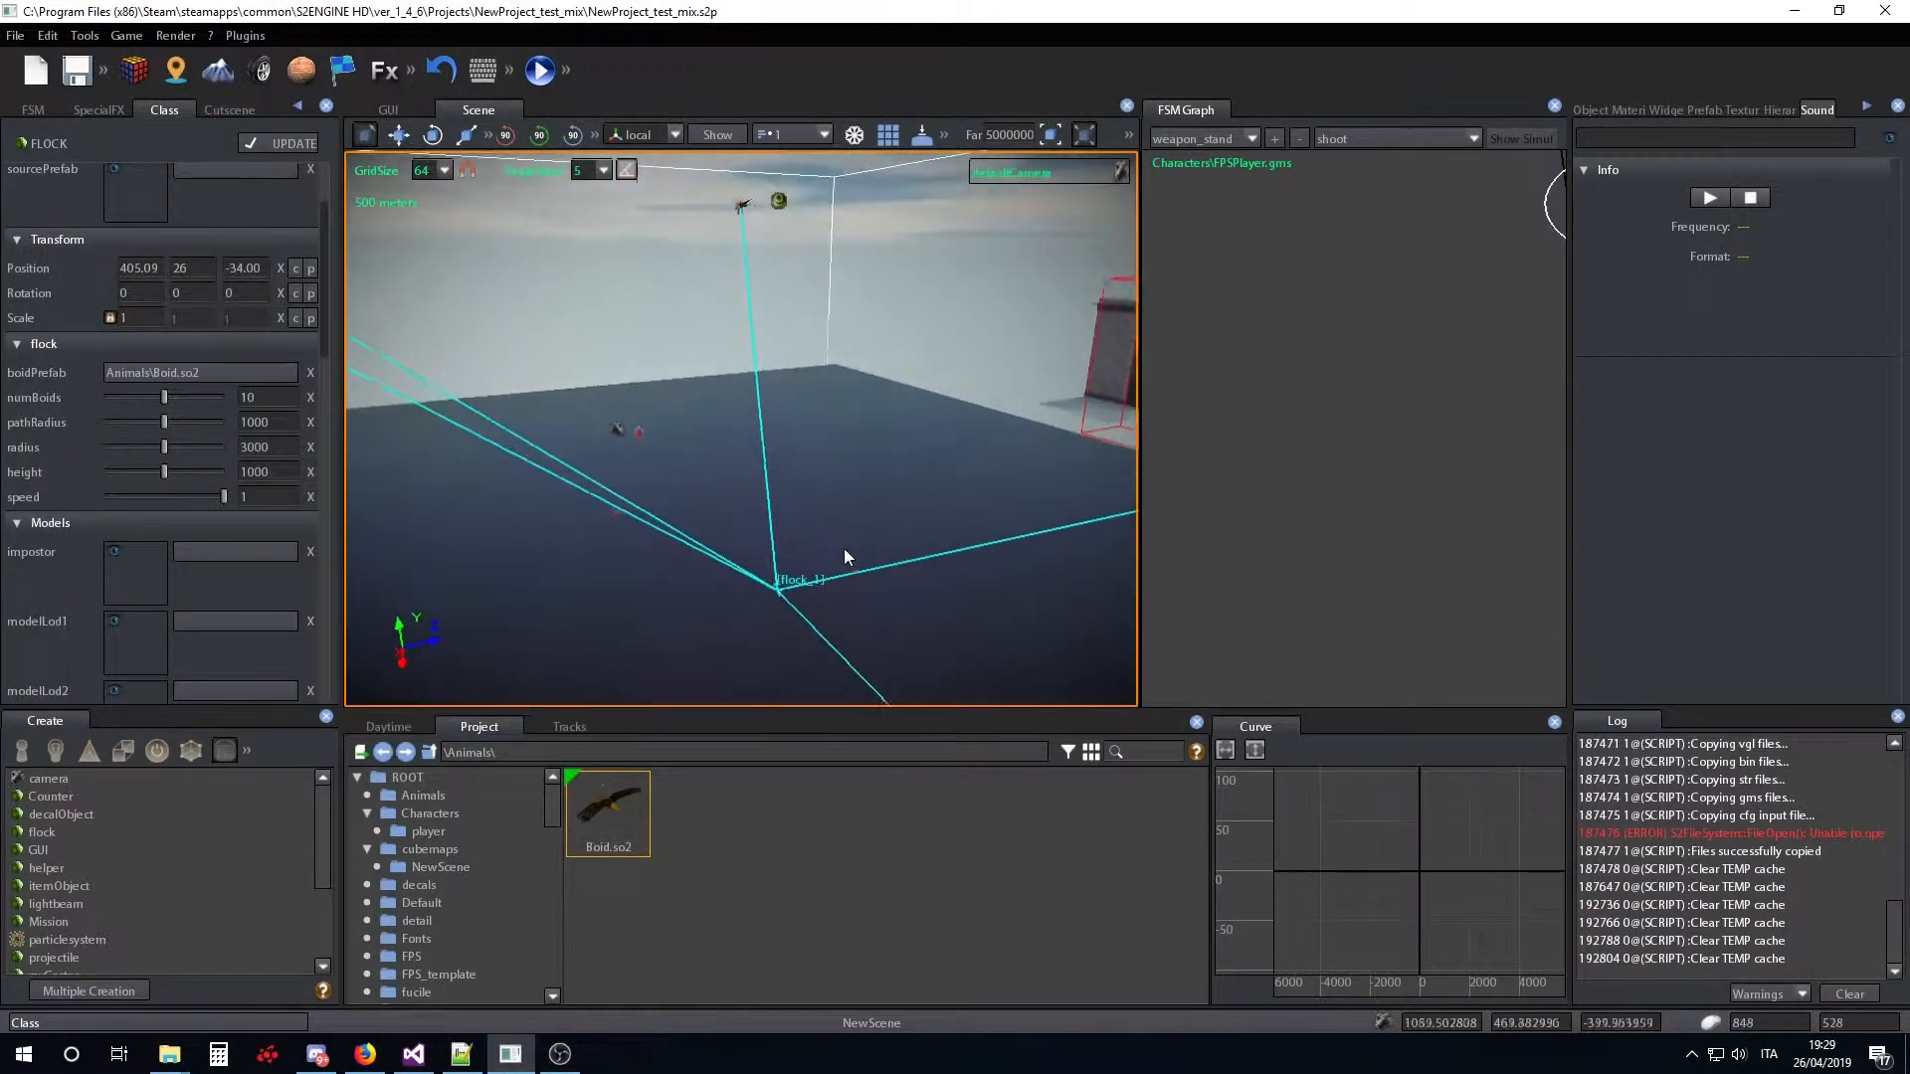
mouse_move(710, 552)
right_down()
mouse_move(742, 553)
mouse_move(682, 587)
mouse_move(689, 551)
right_up()
scroll(688, 555, down, 4)
key(w)
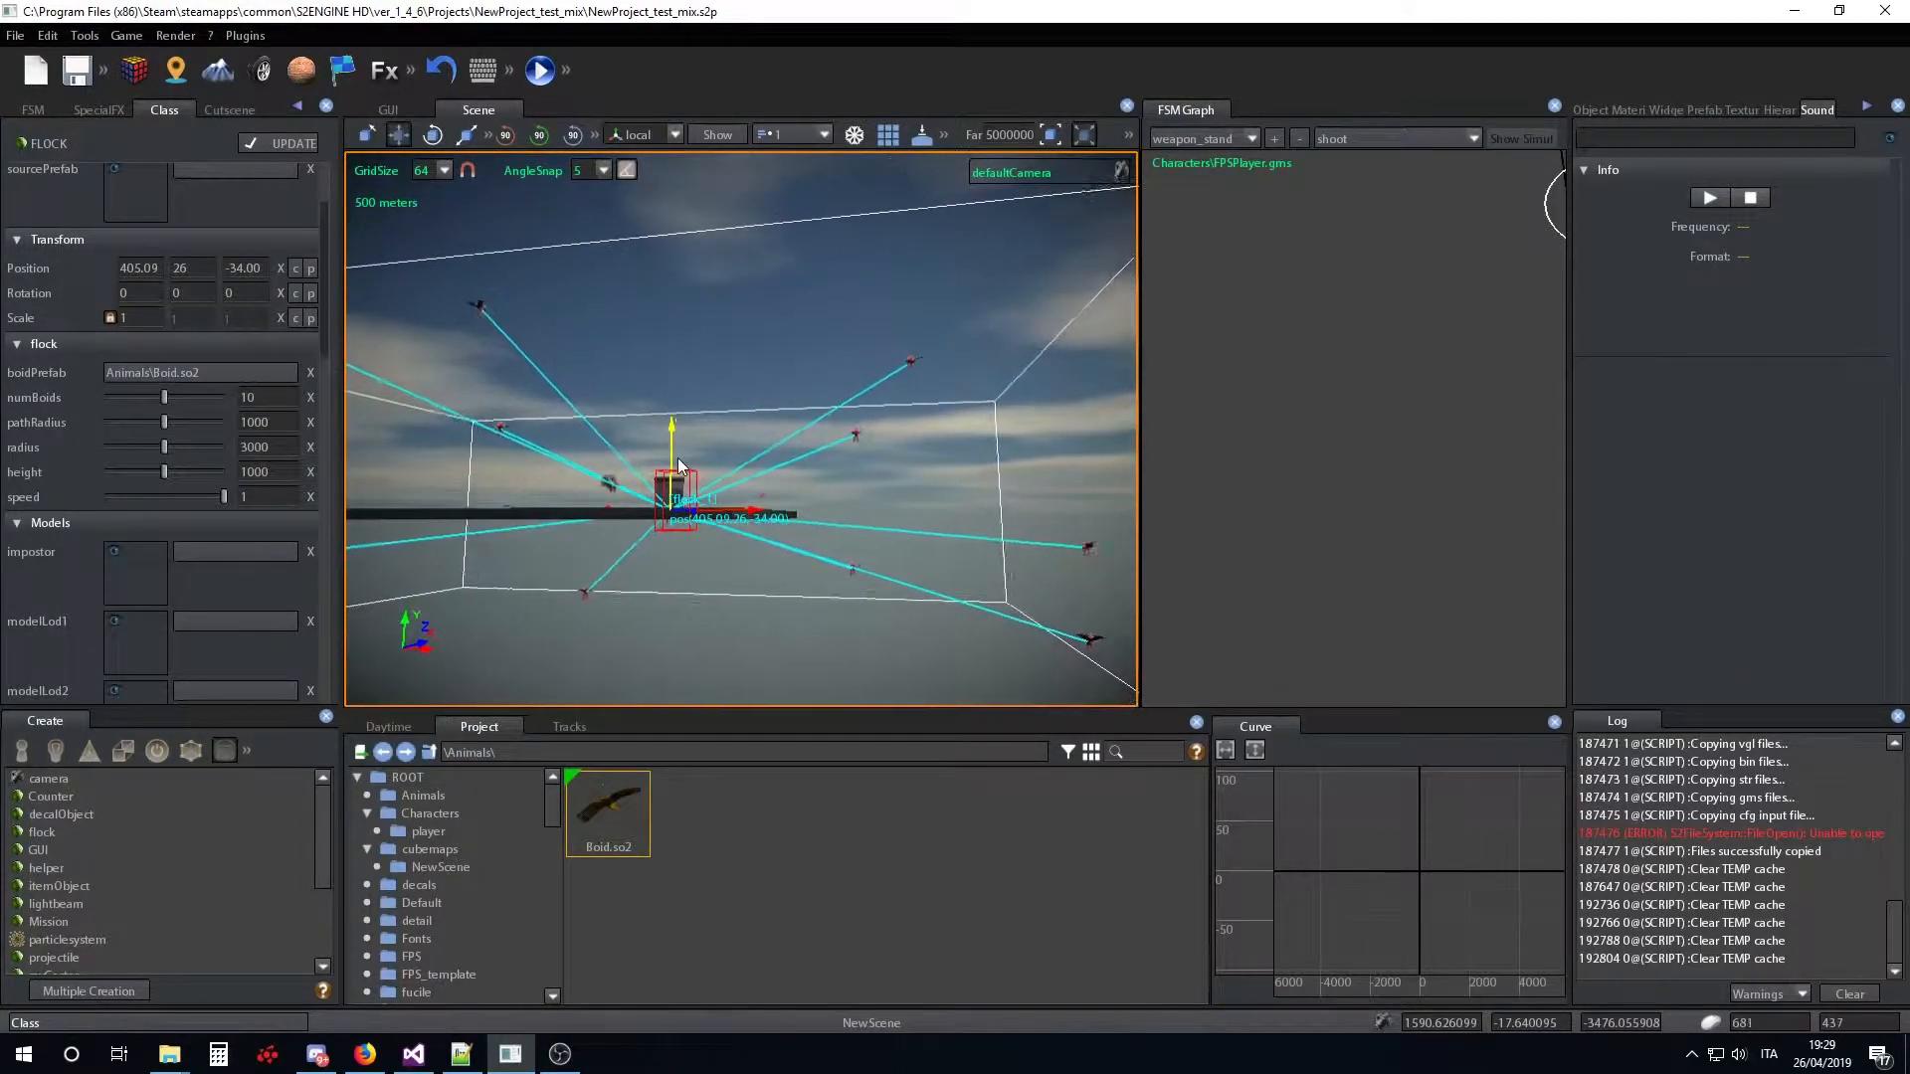
drag(677, 457, 677, 390)
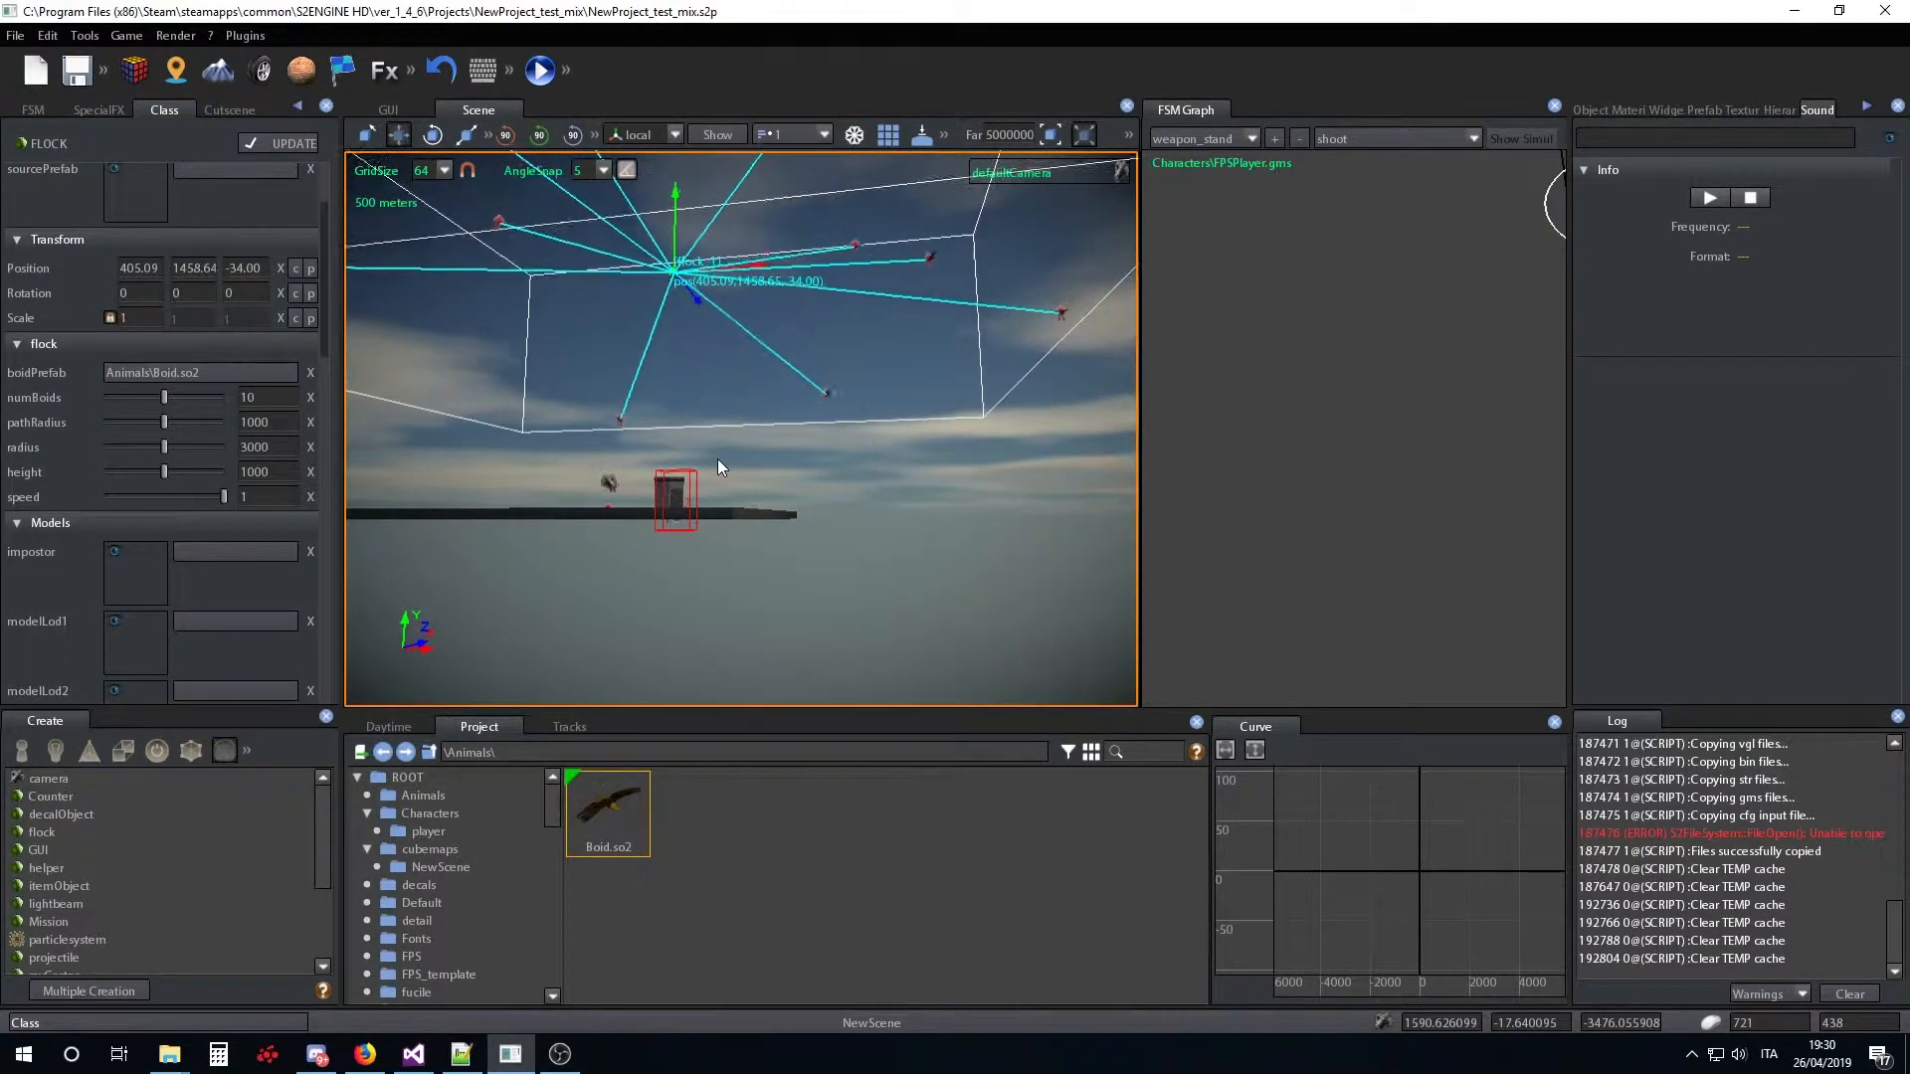
Inspect the Boid.so2 prefab and examine its bird model from different angles along with its material and model properties
right_click(627, 814)
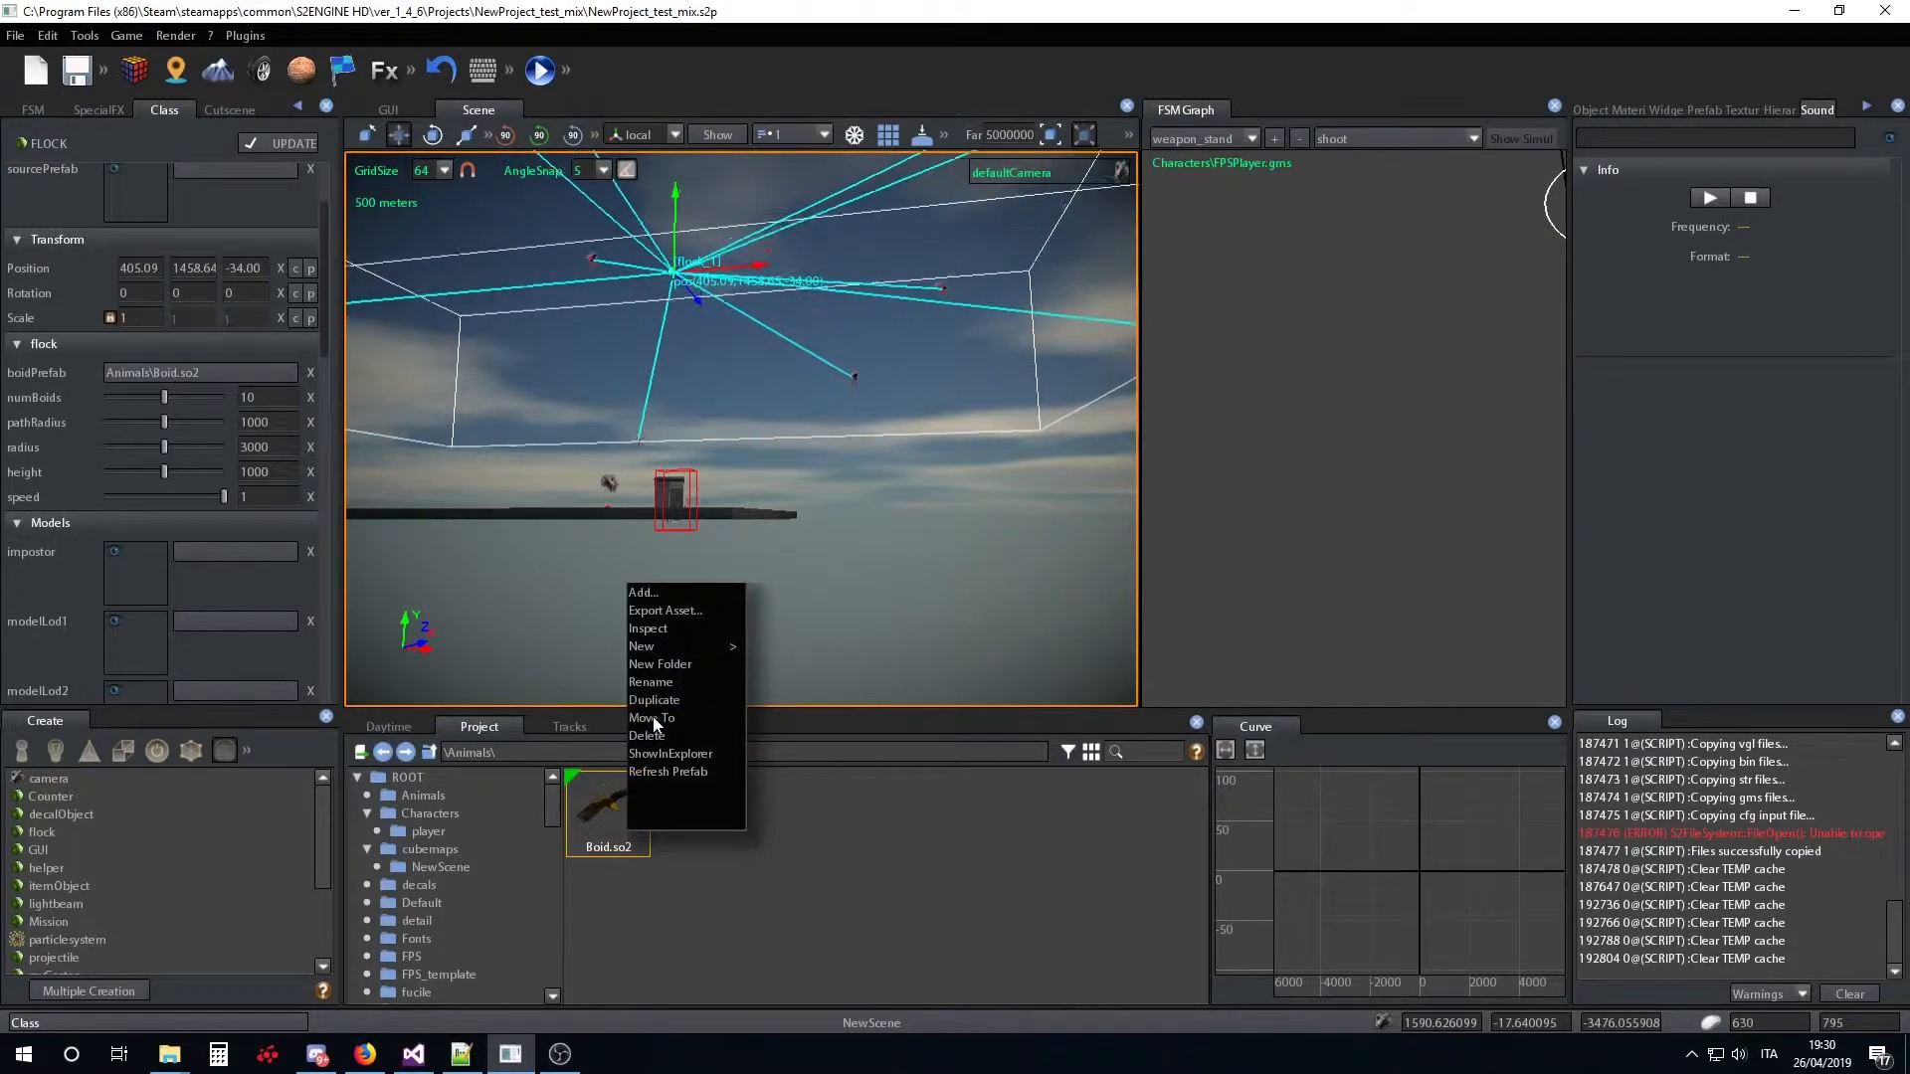
click(664, 630)
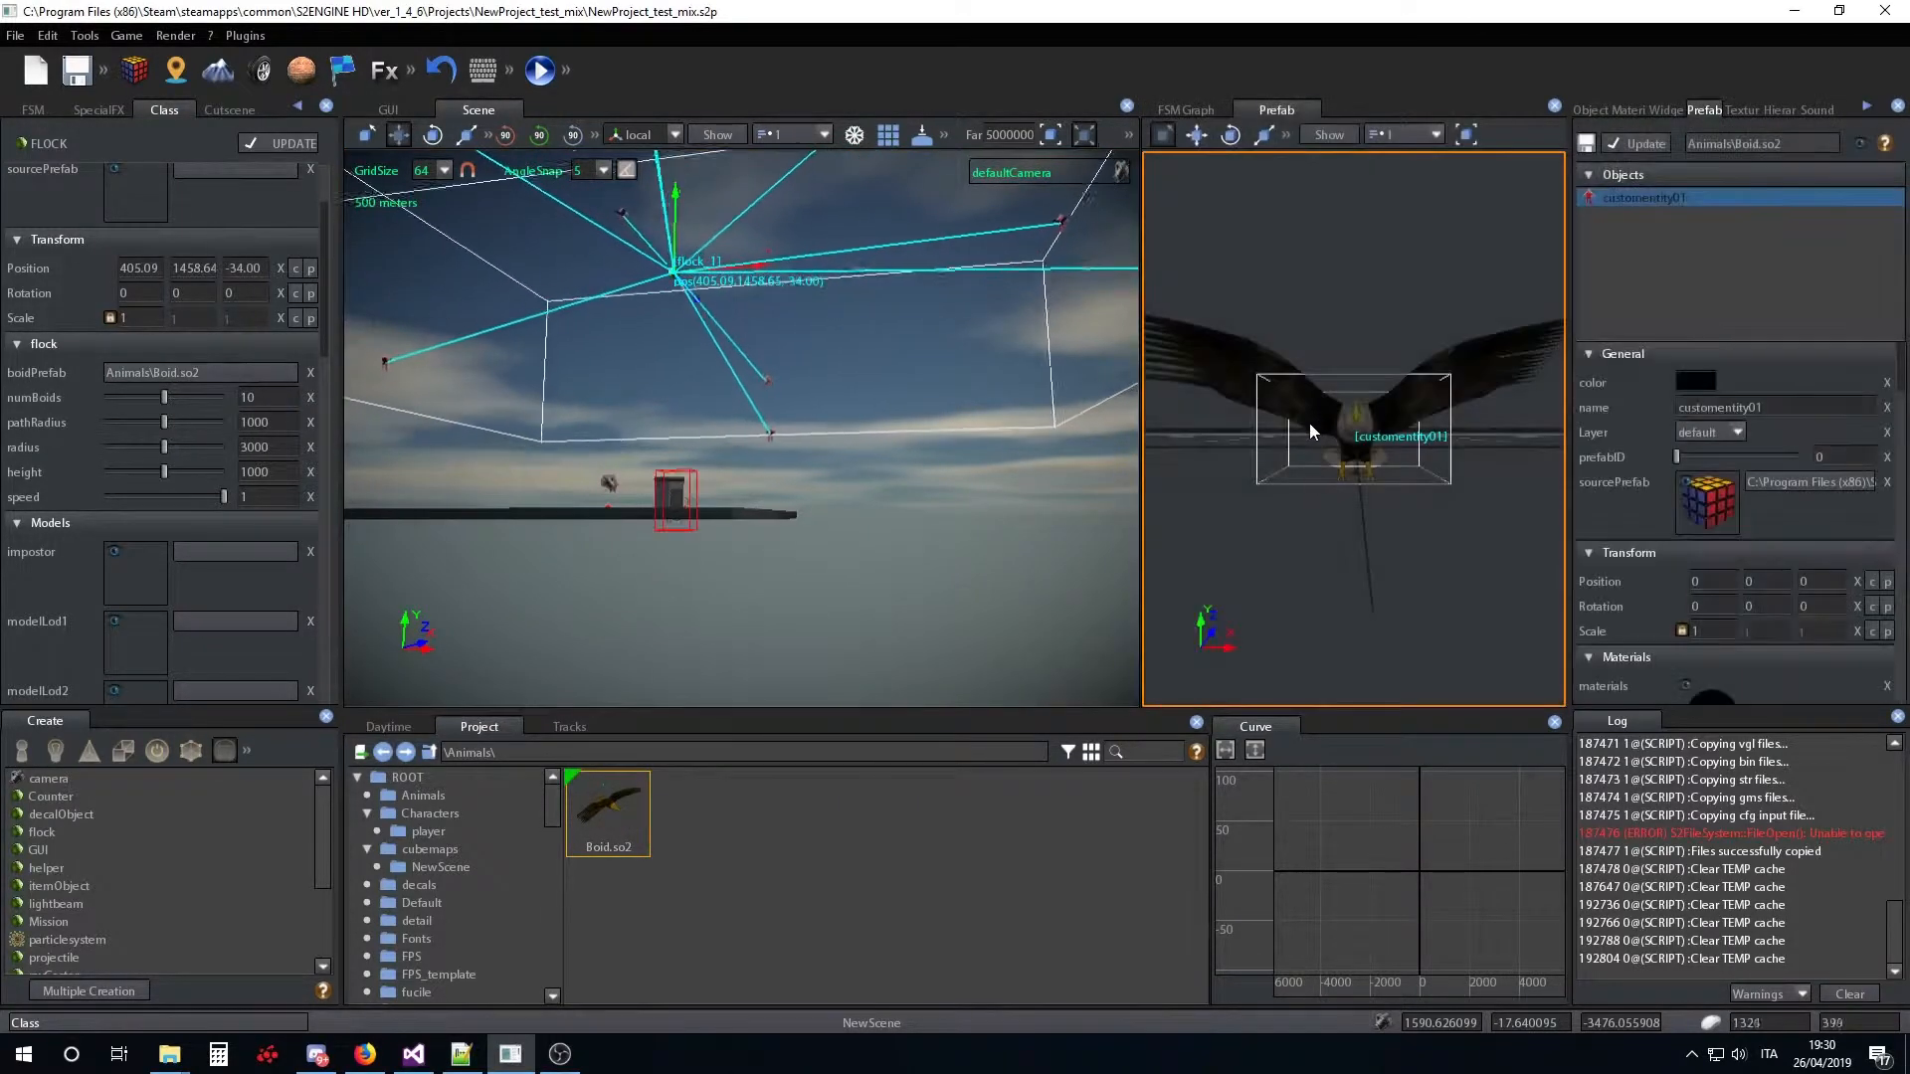
right_drag(1310, 421, 1285, 509)
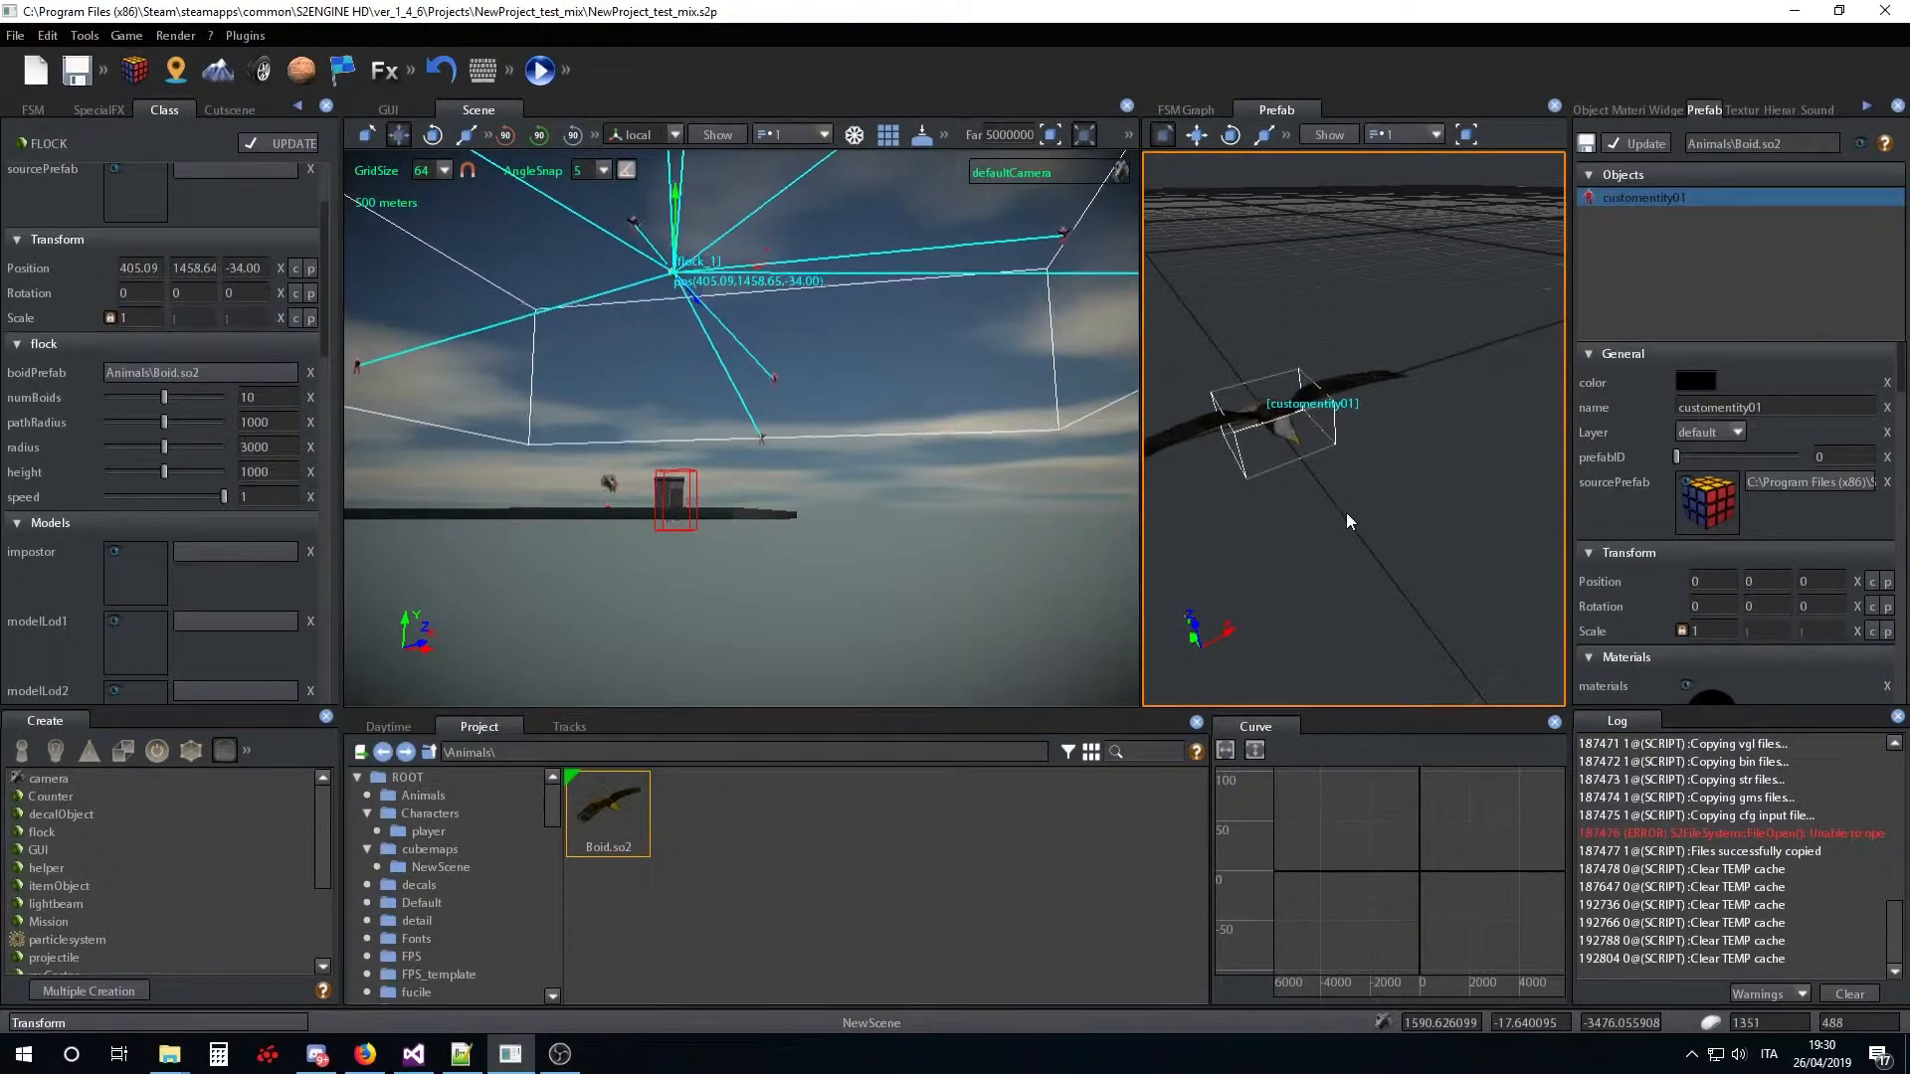
right_drag(1333, 518, 1297, 496)
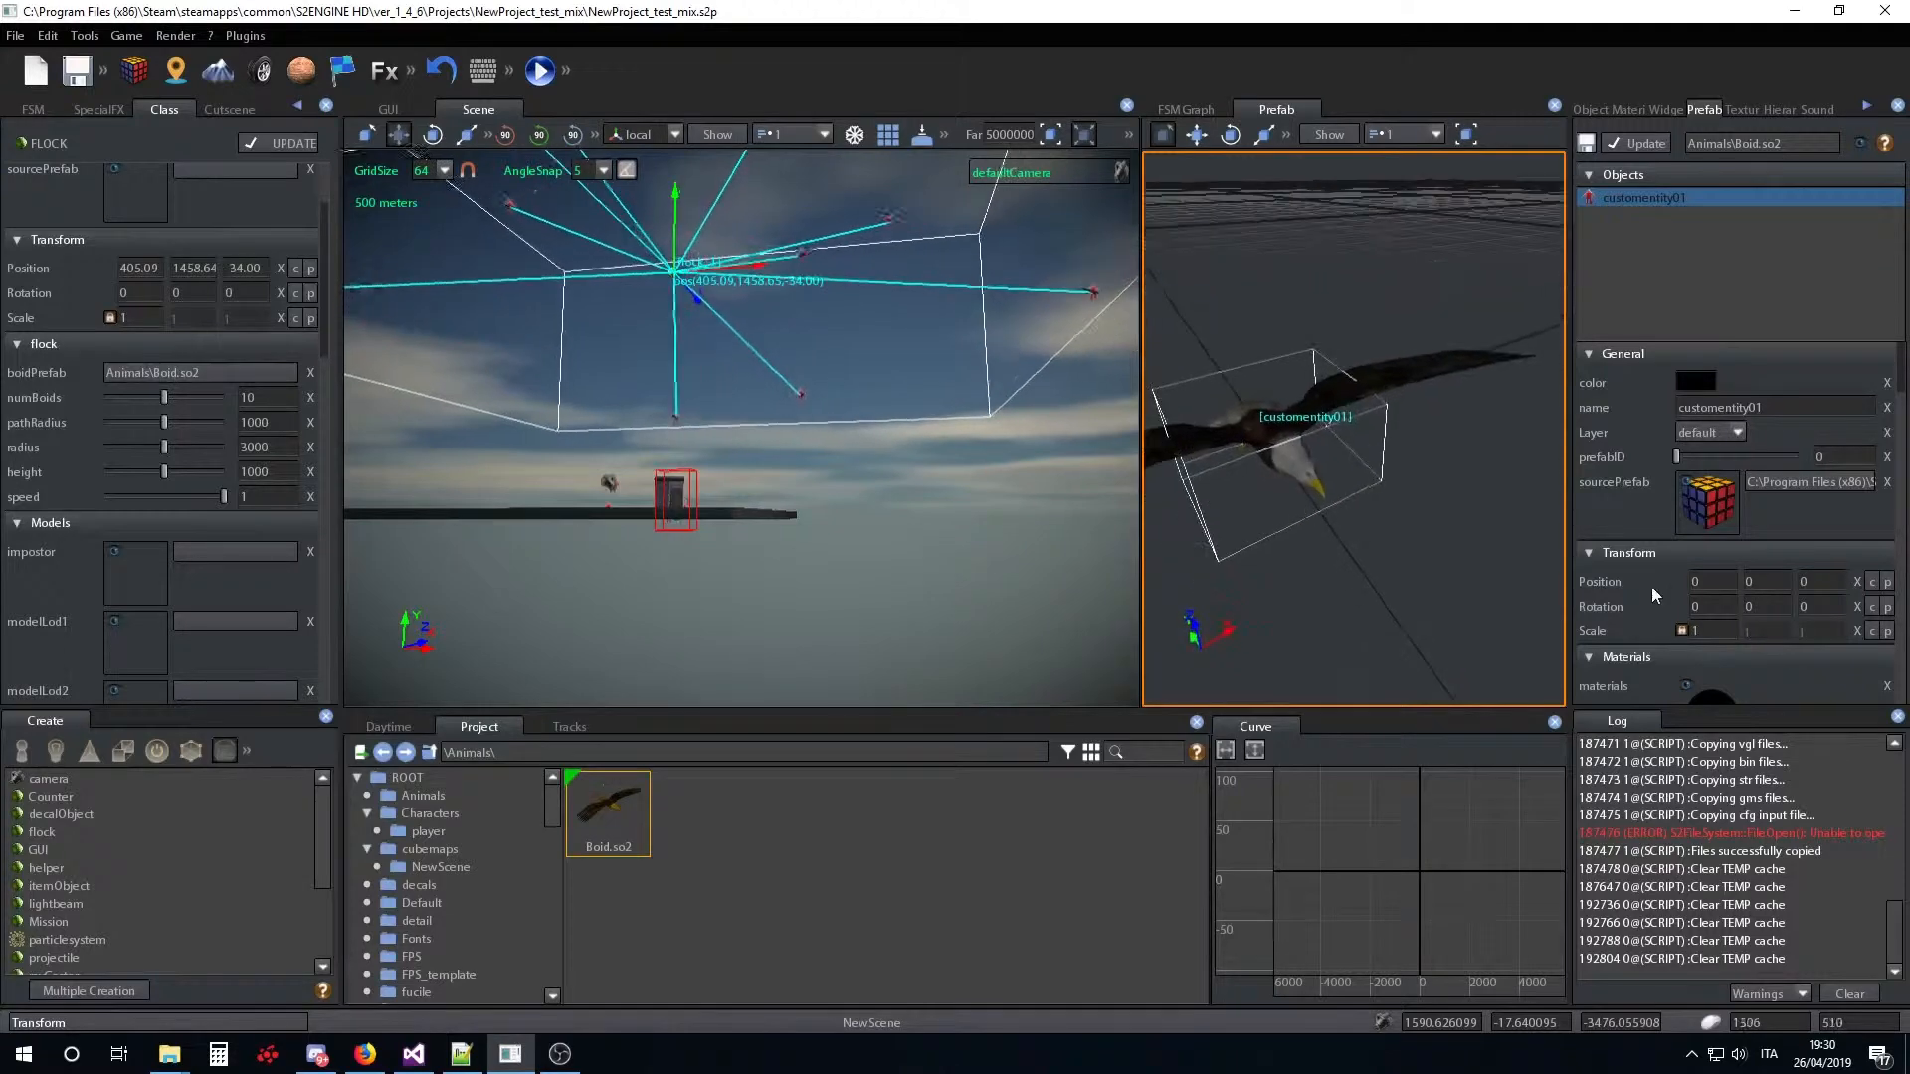
scroll(1646, 567, down, 3)
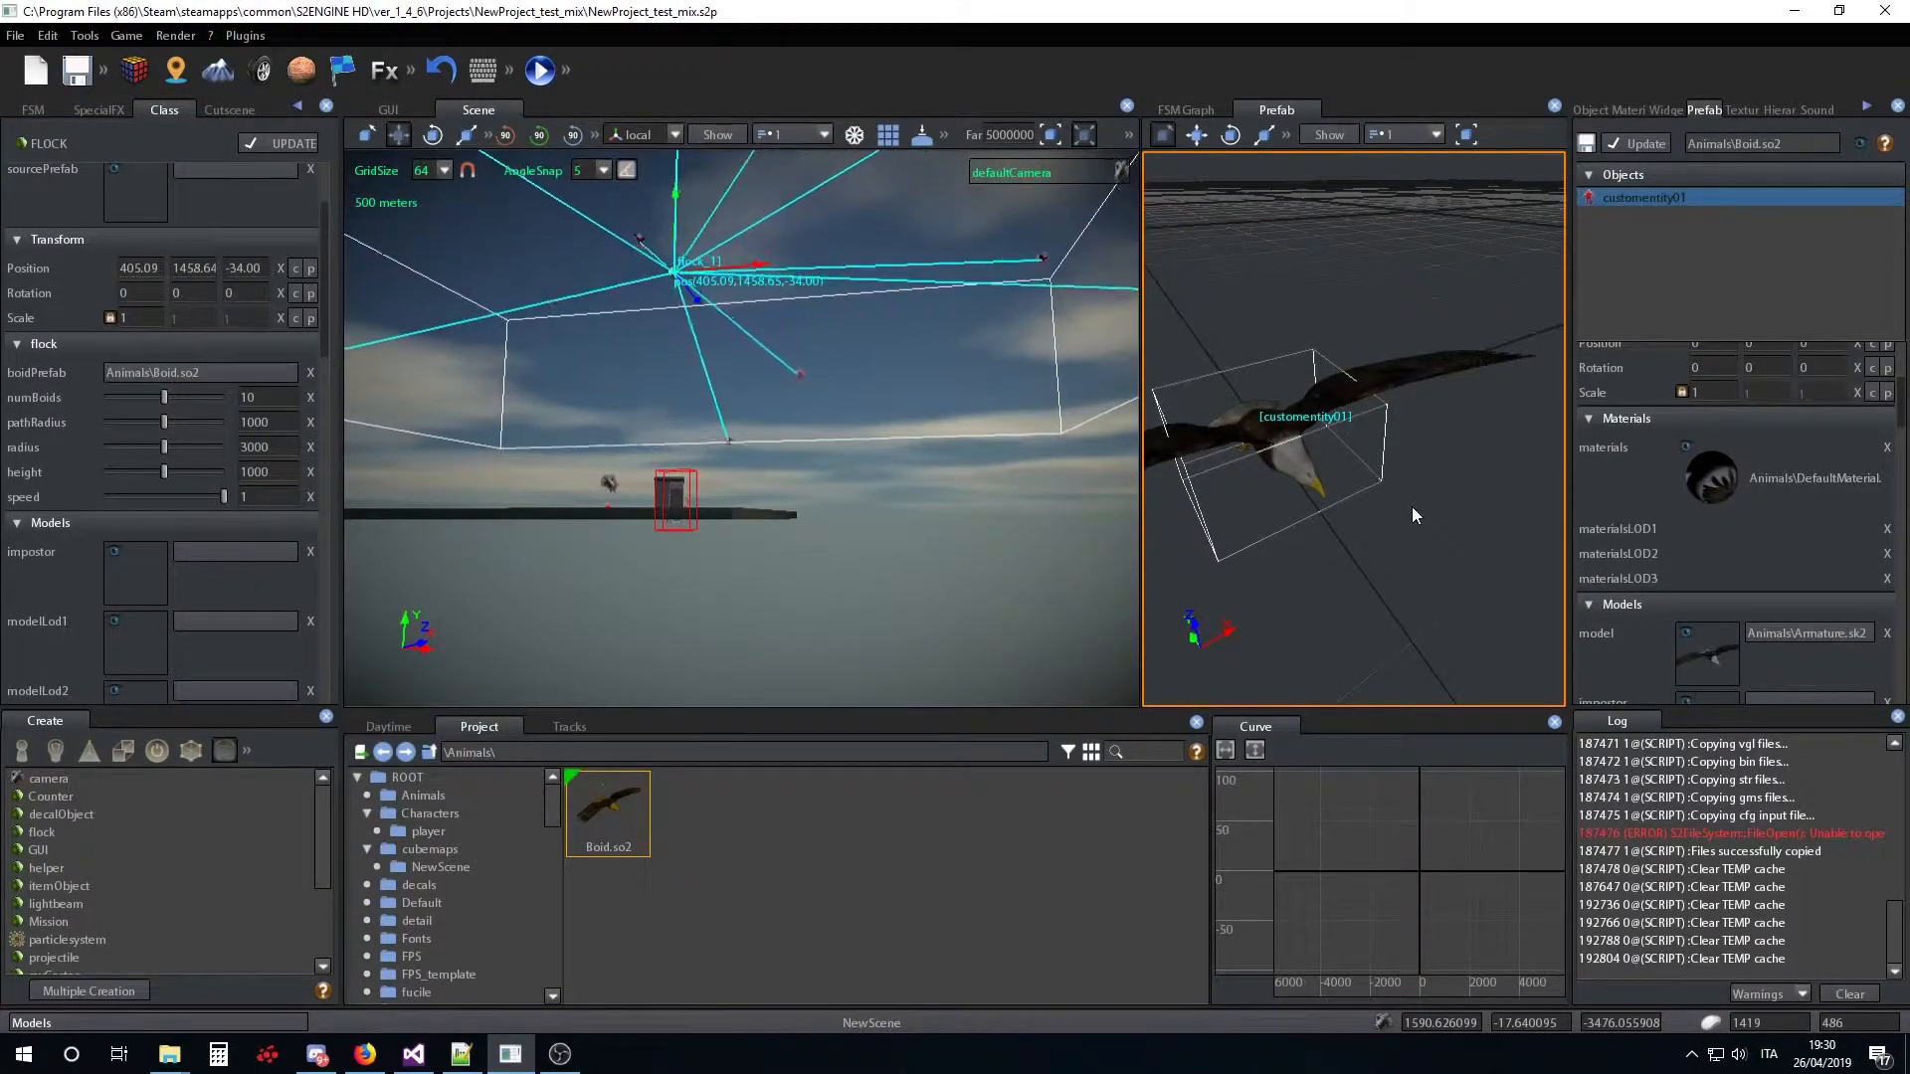
Set the flock's numBoids to 30
right_drag(826, 505, 737, 452)
key(w)
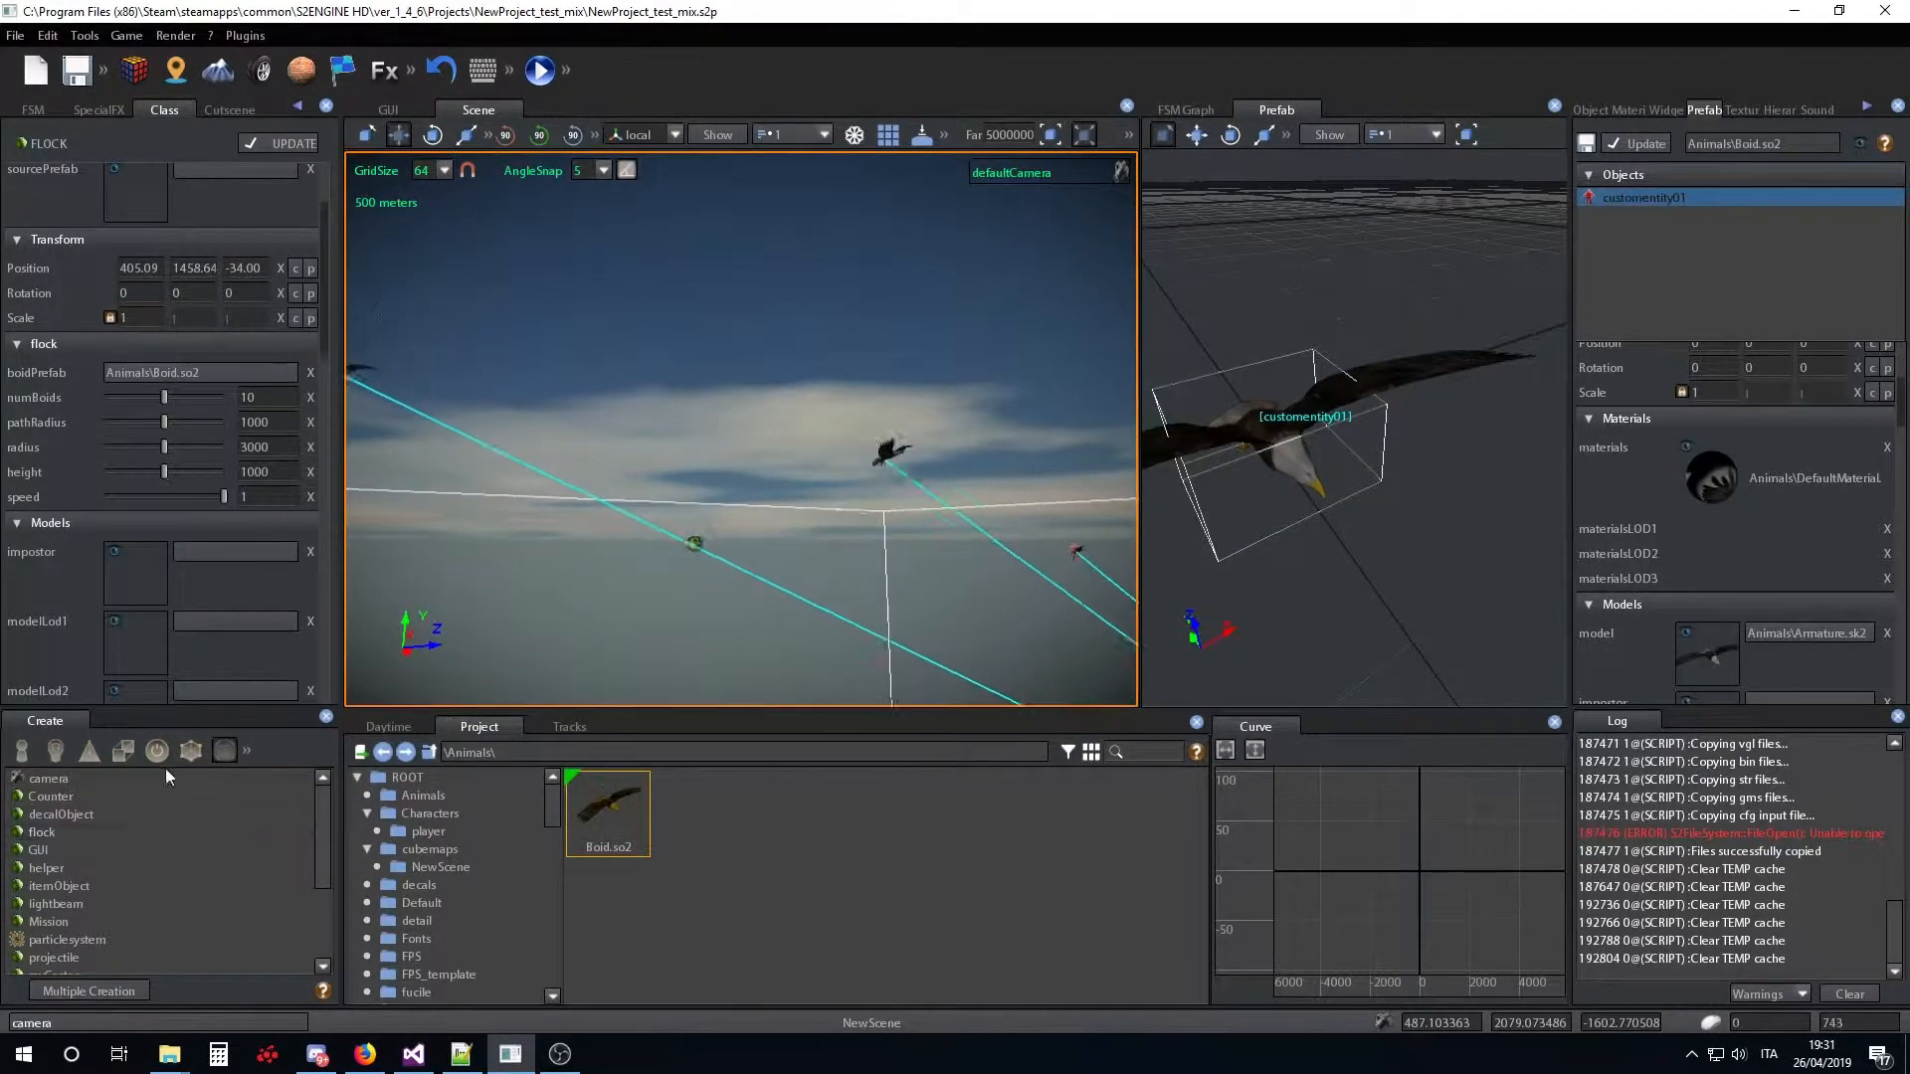
right_drag(693, 512, 878, 585)
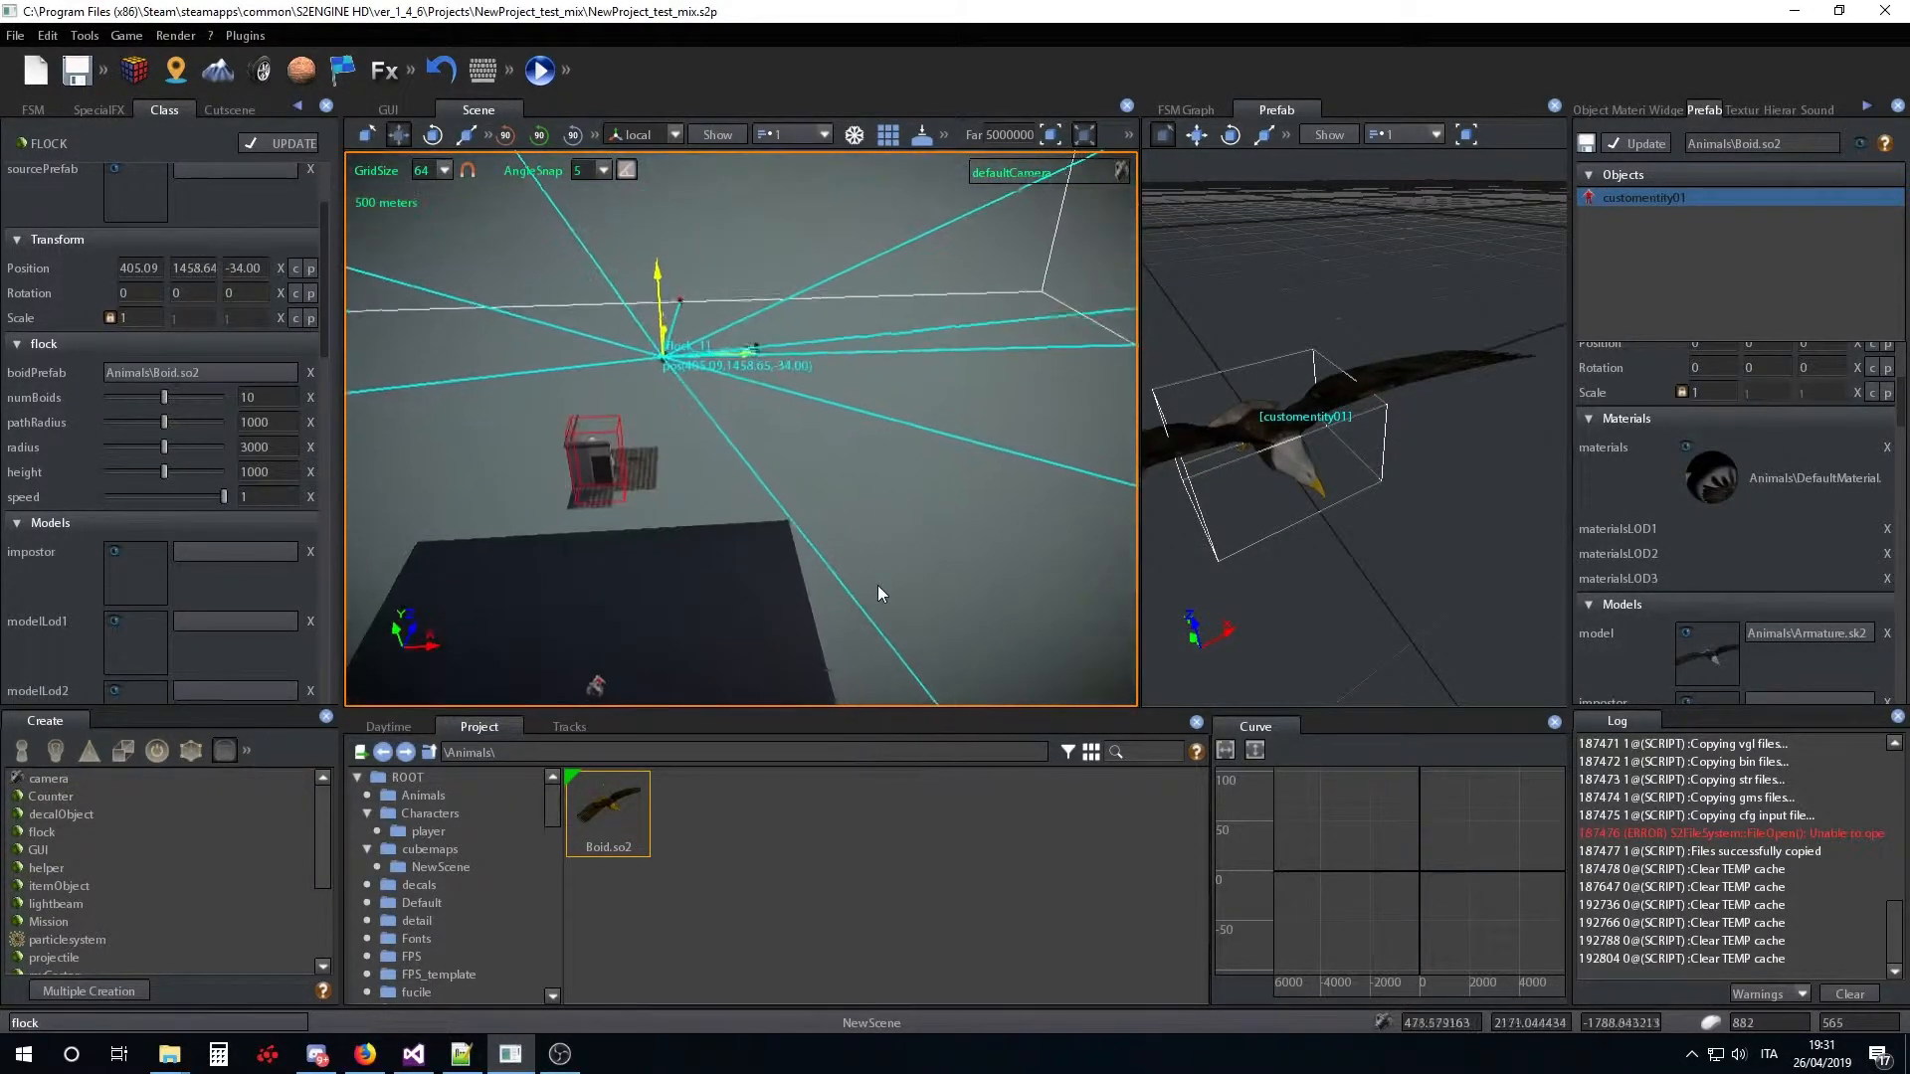
scroll(875, 587, down, 3)
scroll(867, 572, up, 10)
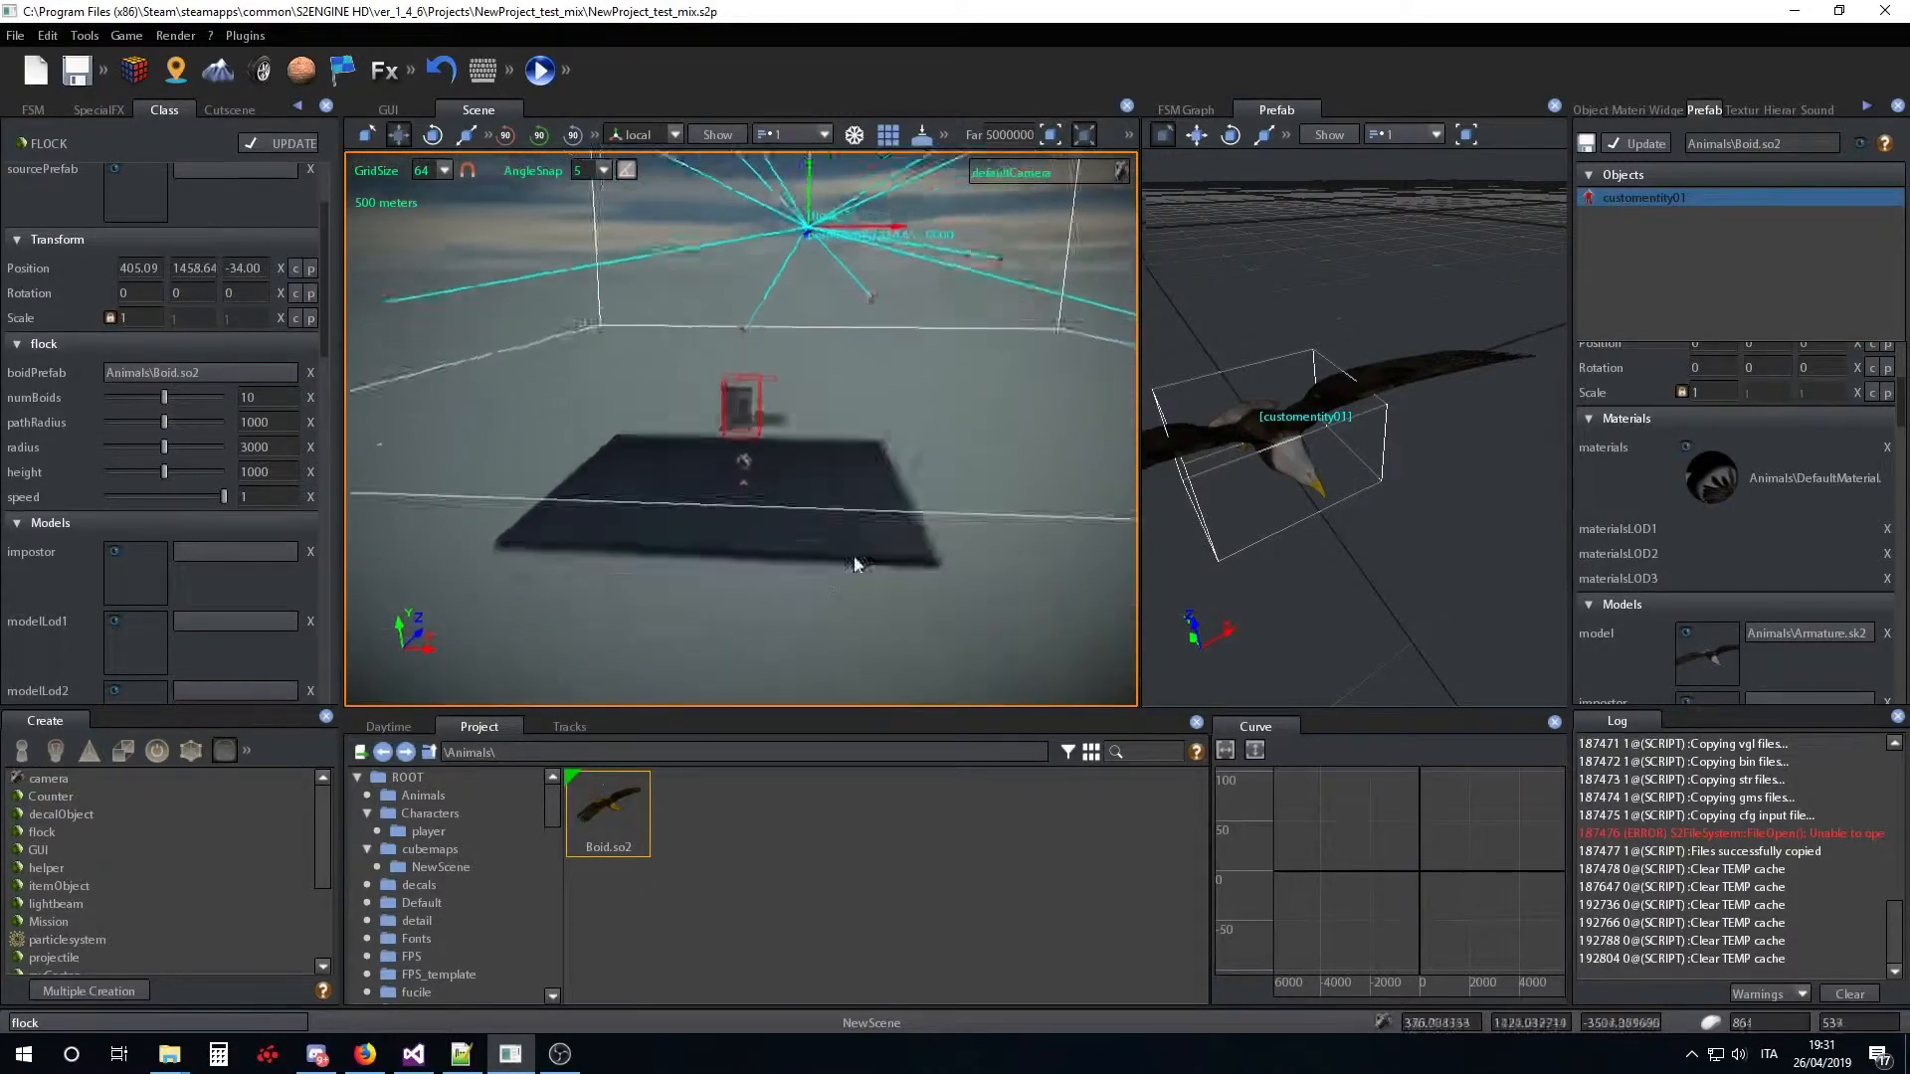
right_drag(853, 549, 784, 545)
scroll(854, 551, down, 5)
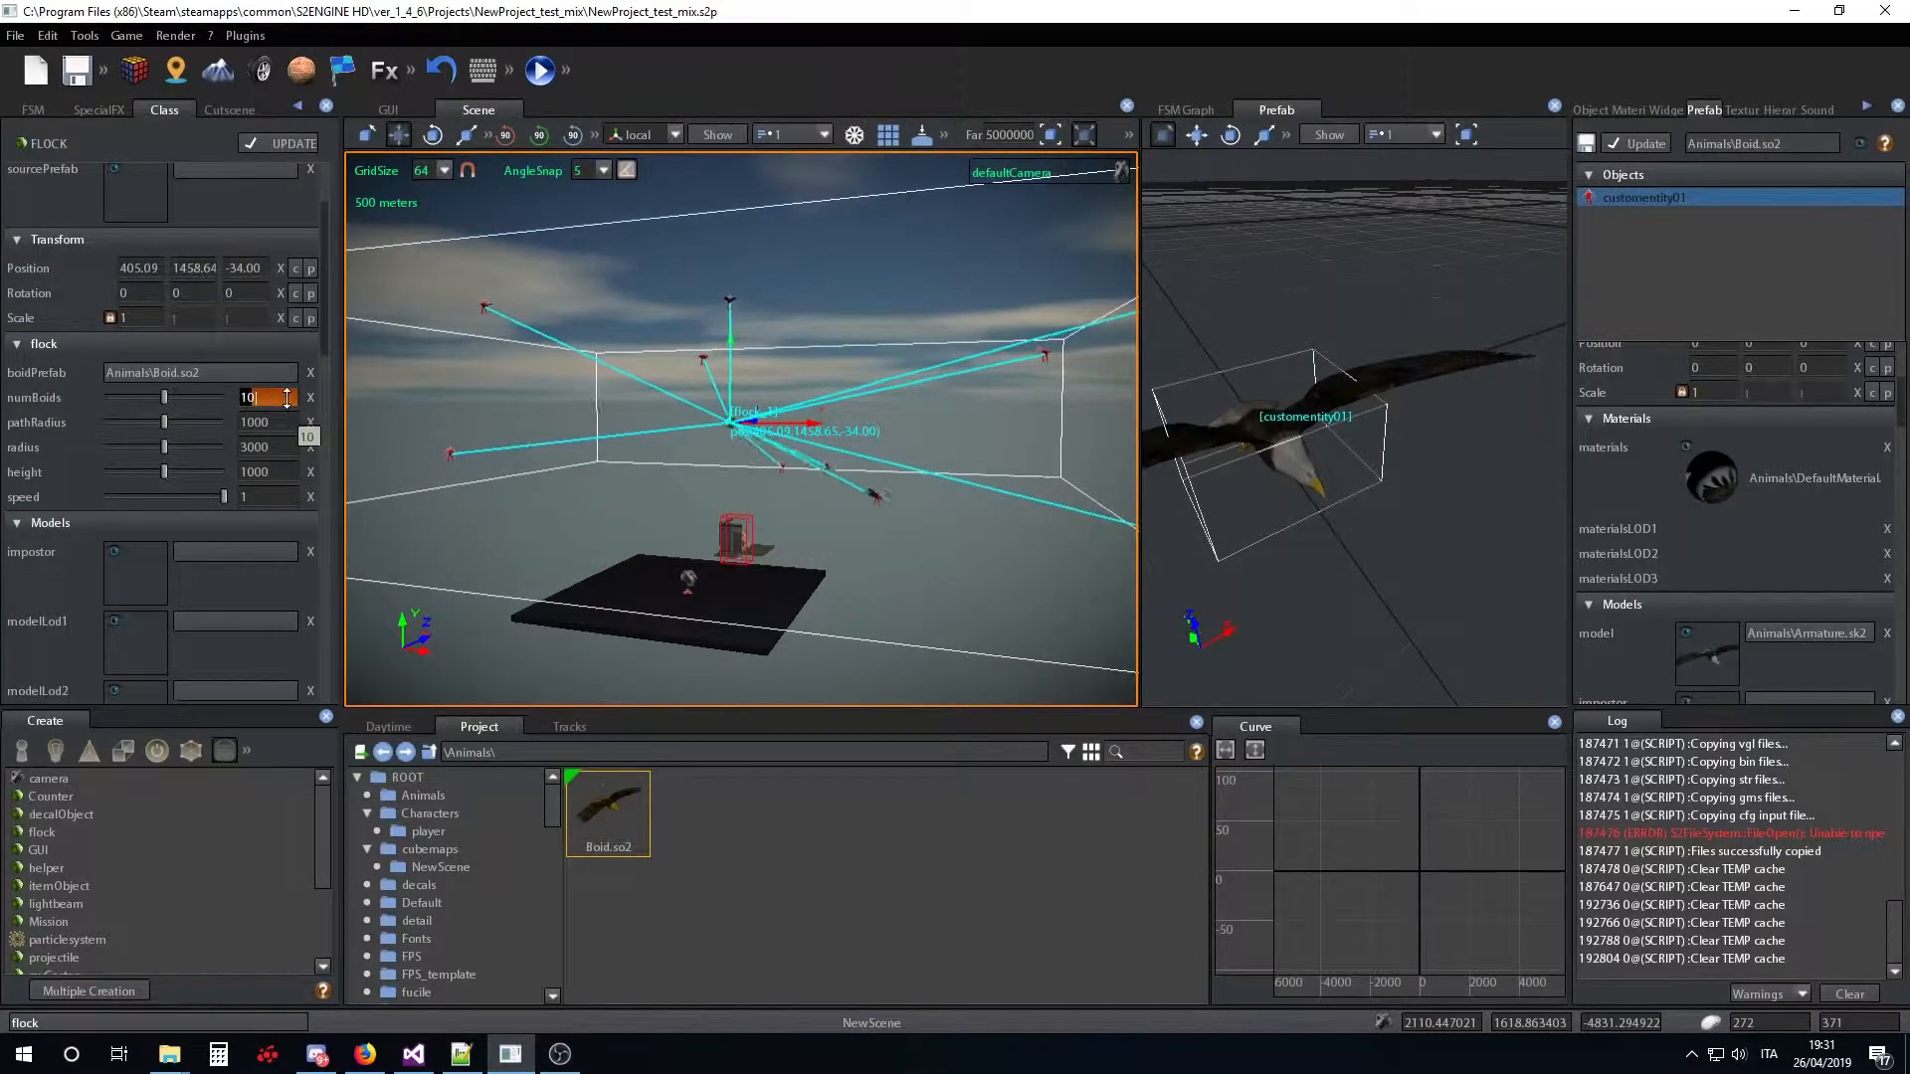
key(Return)
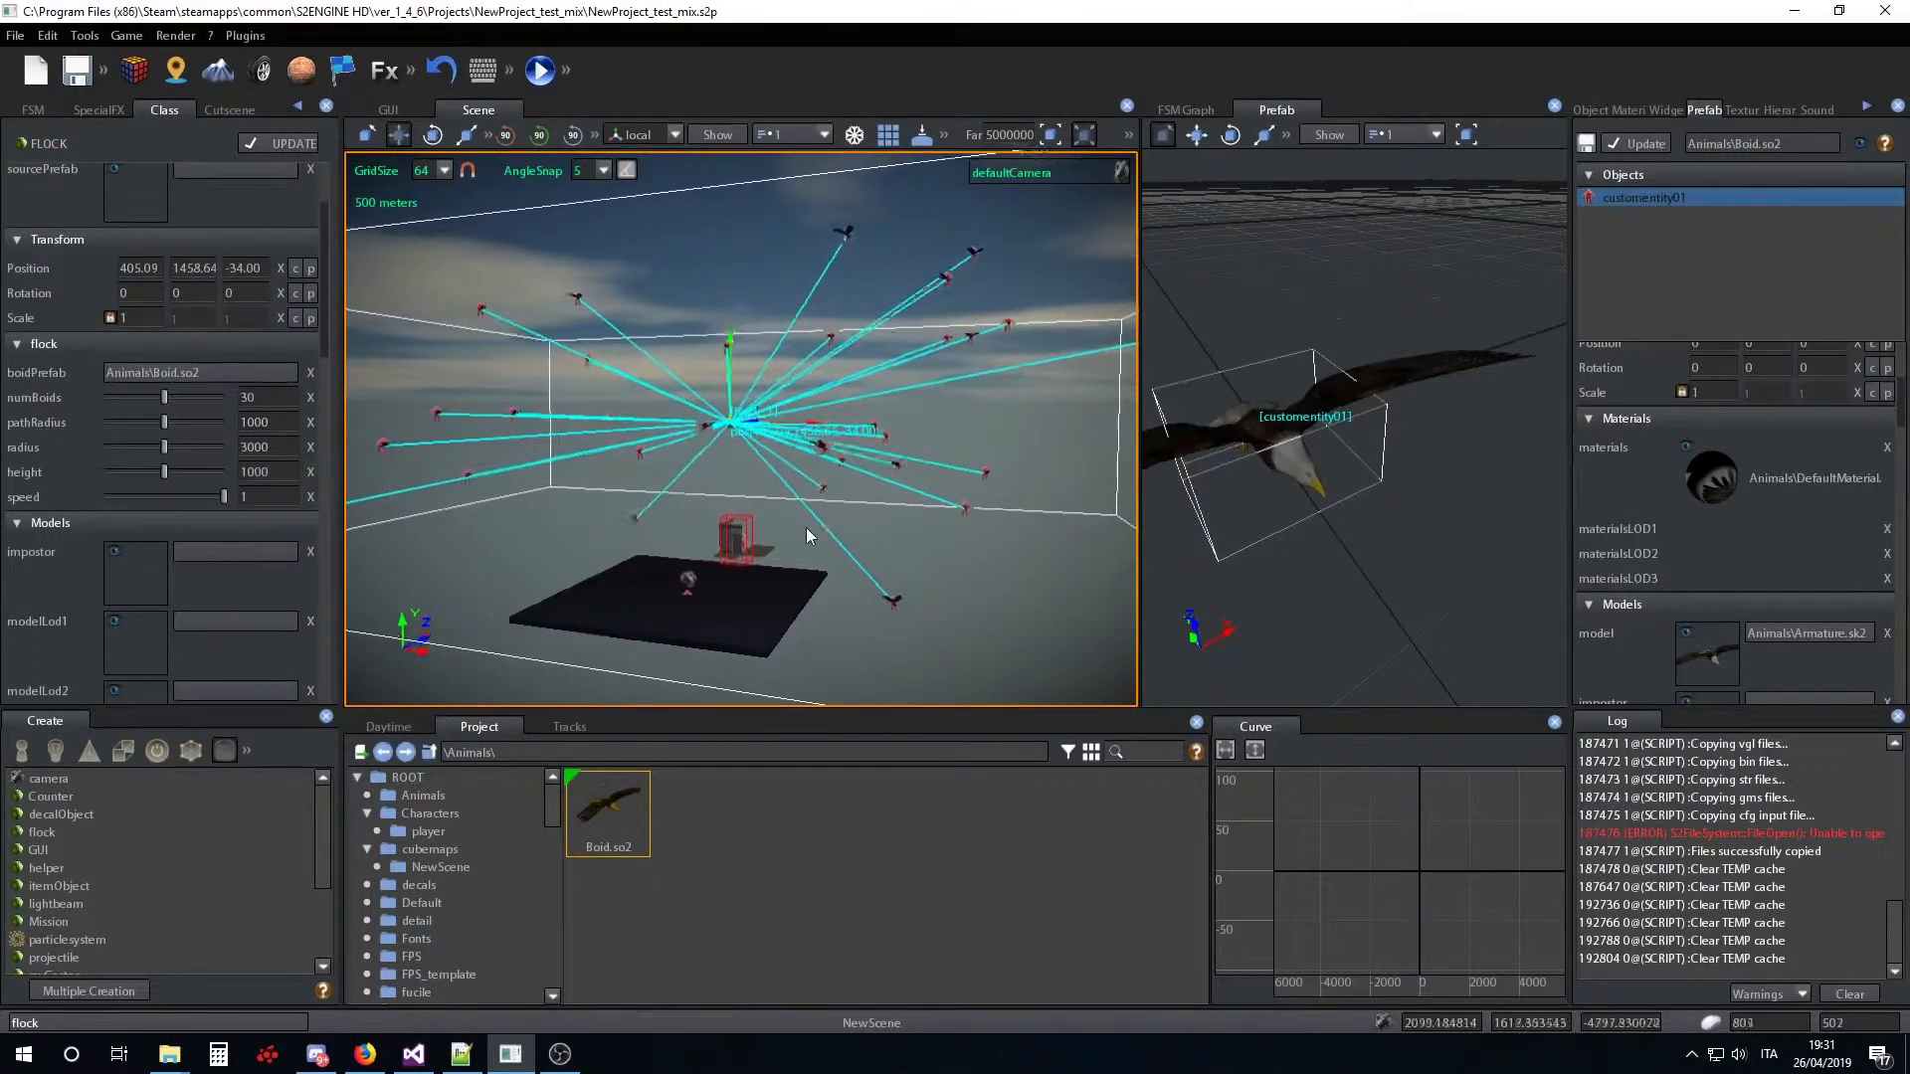
Set the flock's pathRadius to 10 to test a much smaller flight path
right_drag(806, 527, 908, 414)
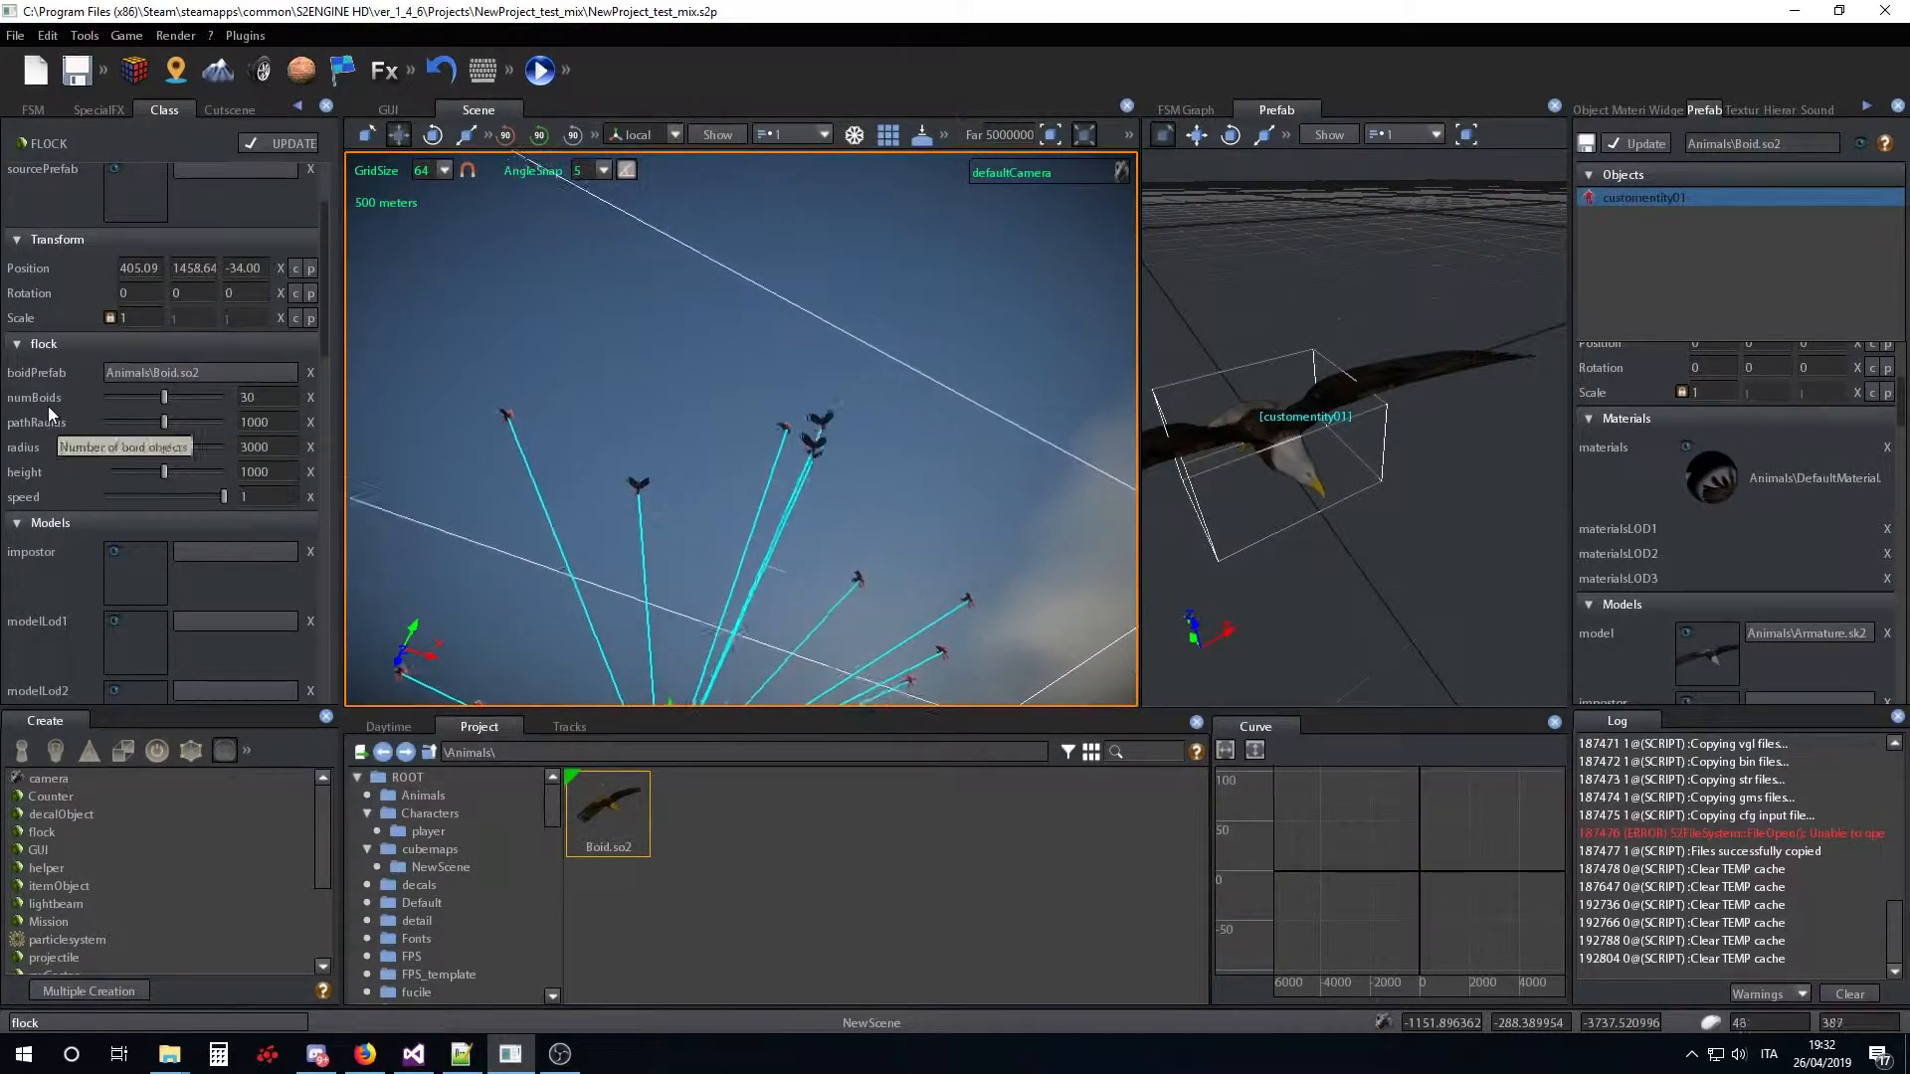
click(271, 422)
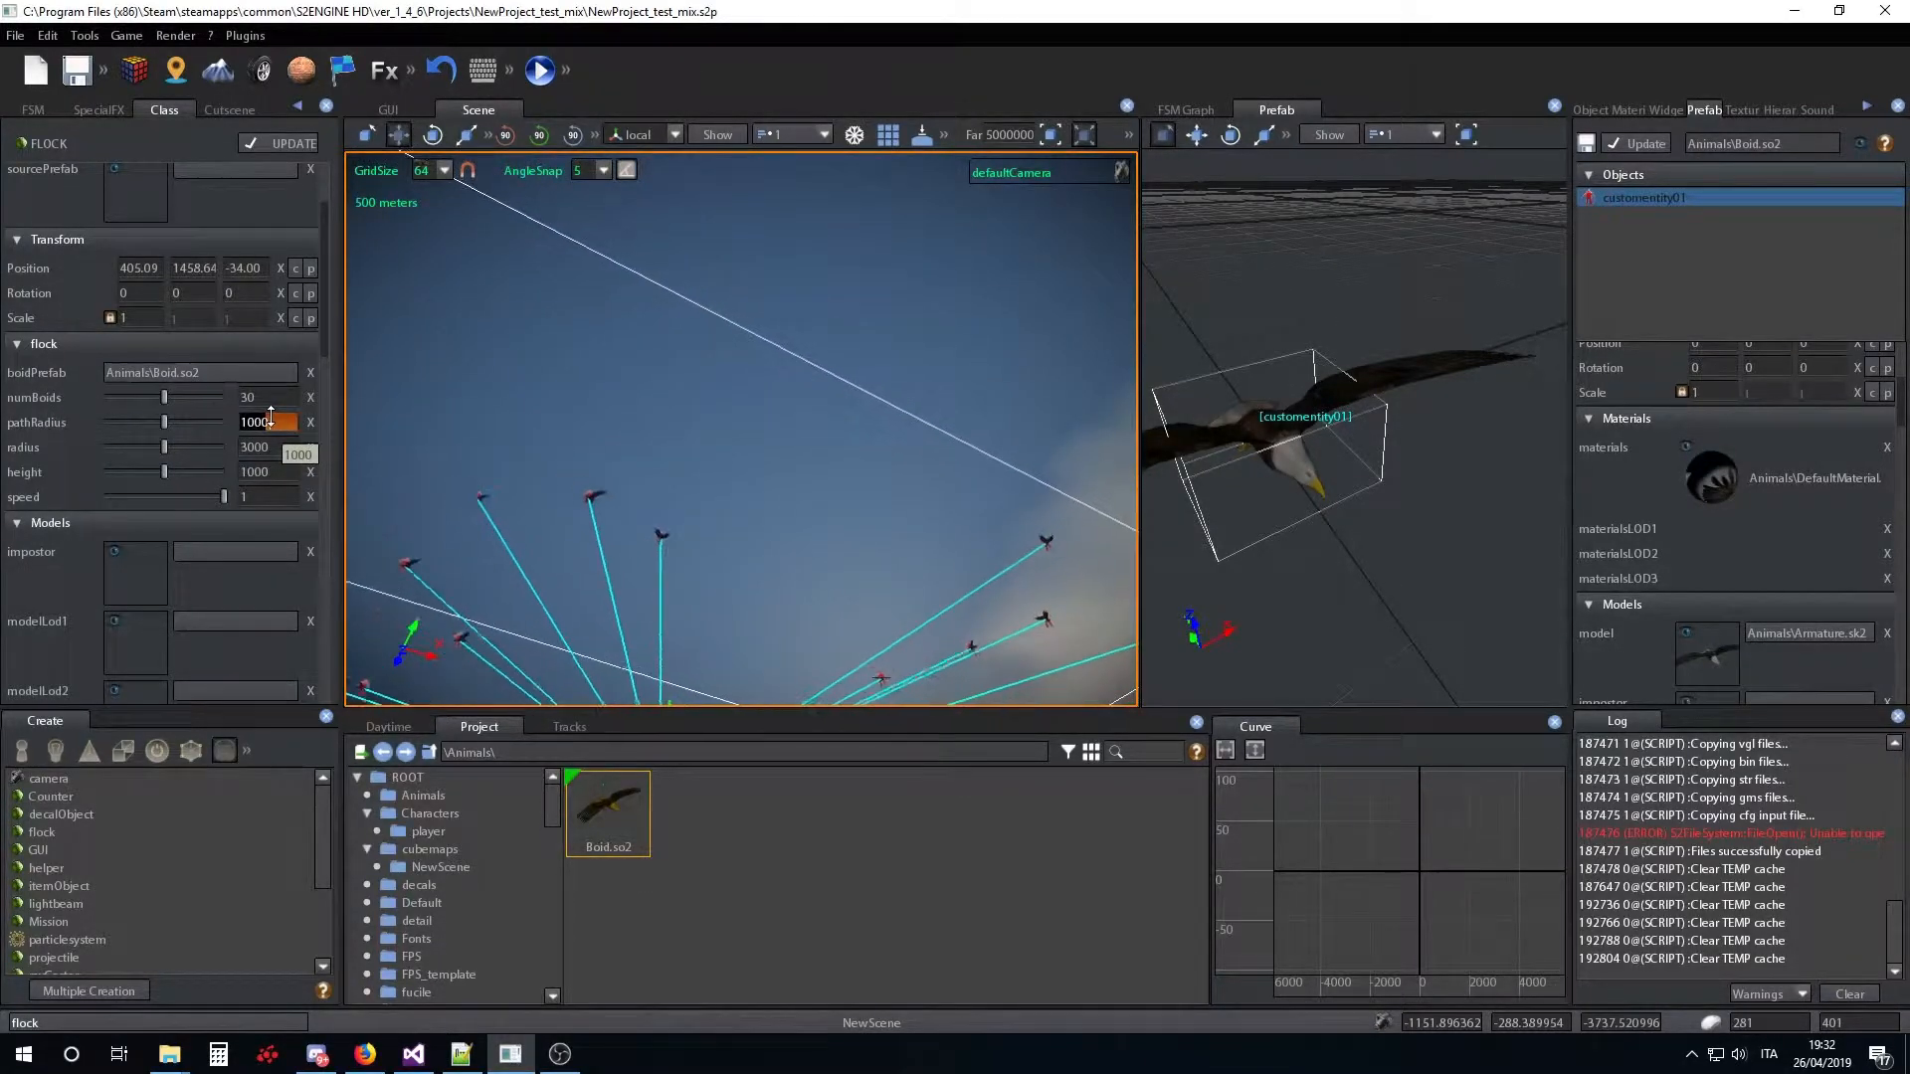
text(10)
key(Return)
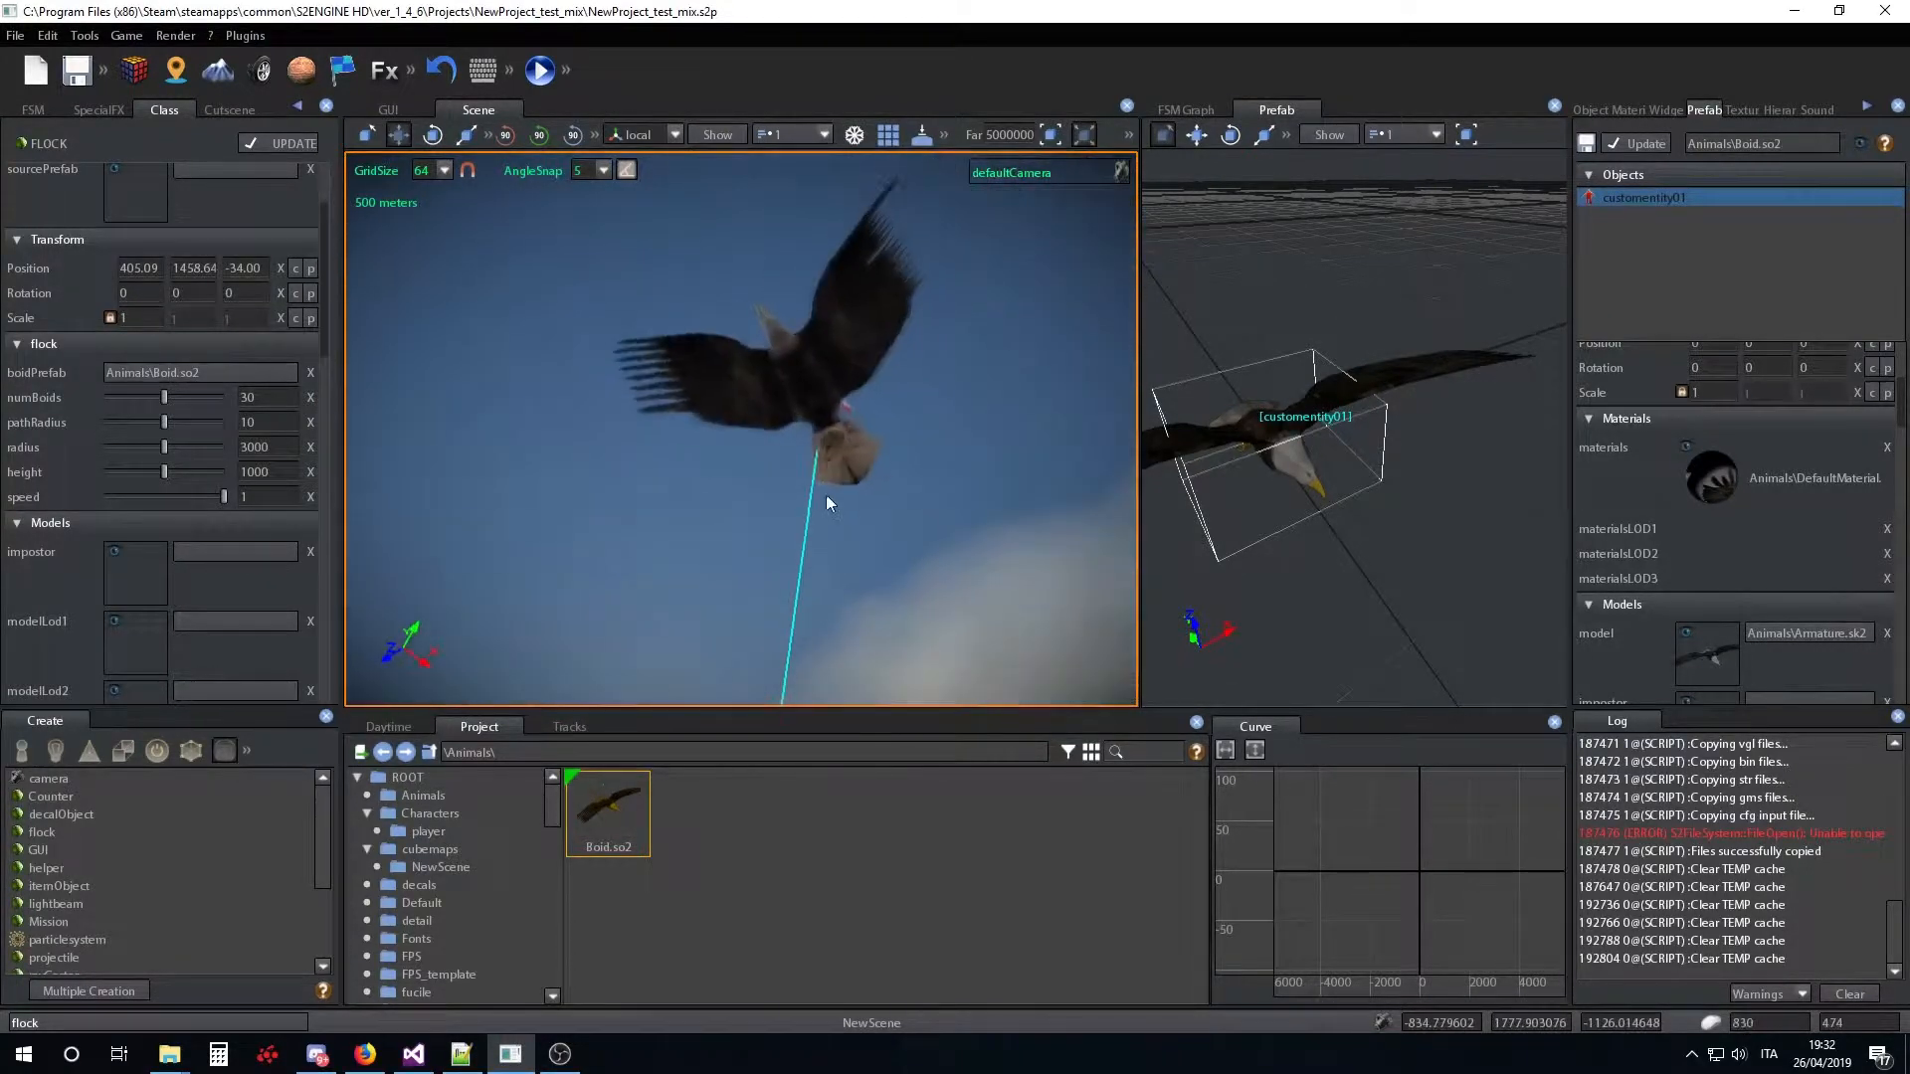
Set the flock's pathRadius to 100 to test a slightly wider flight path
click(262, 420)
text(100)
key(Return)
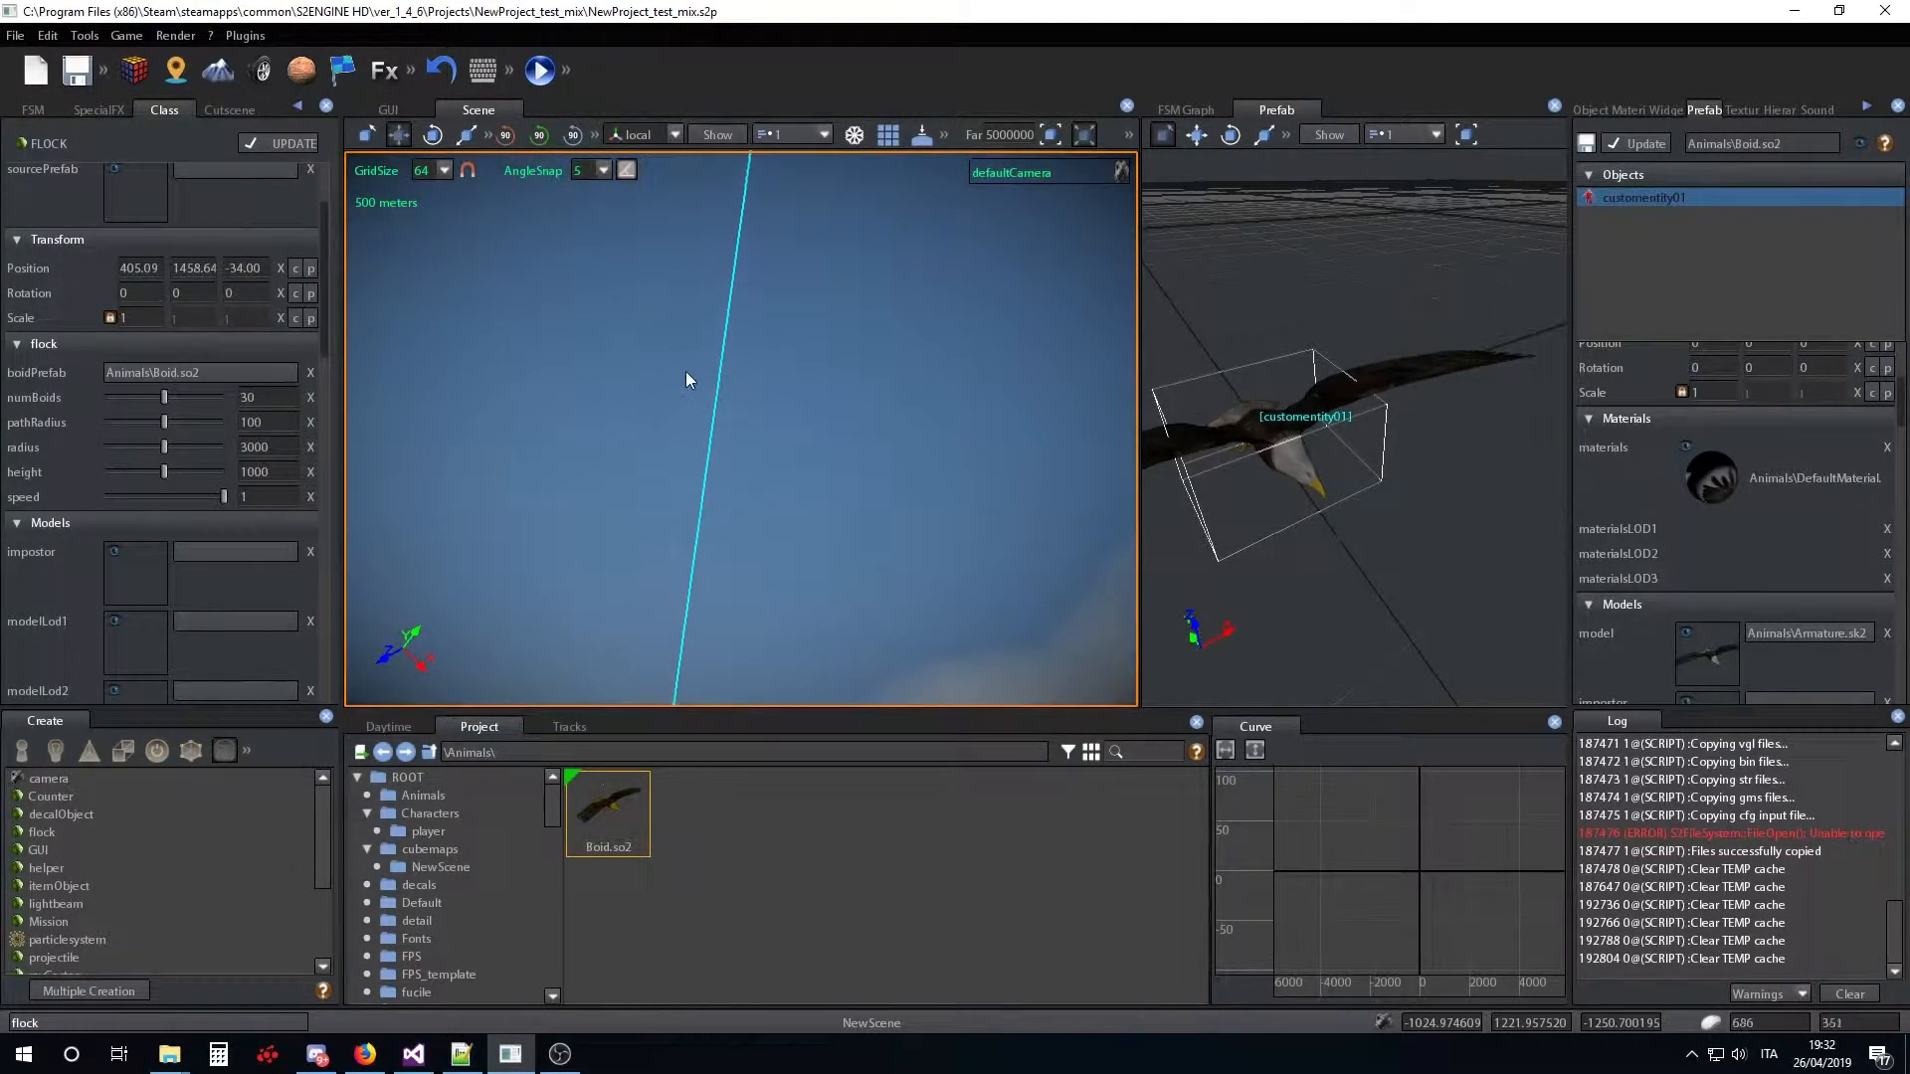
Restore the flock's pathRadius to 1000
right_drag(684, 372, 784, 433)
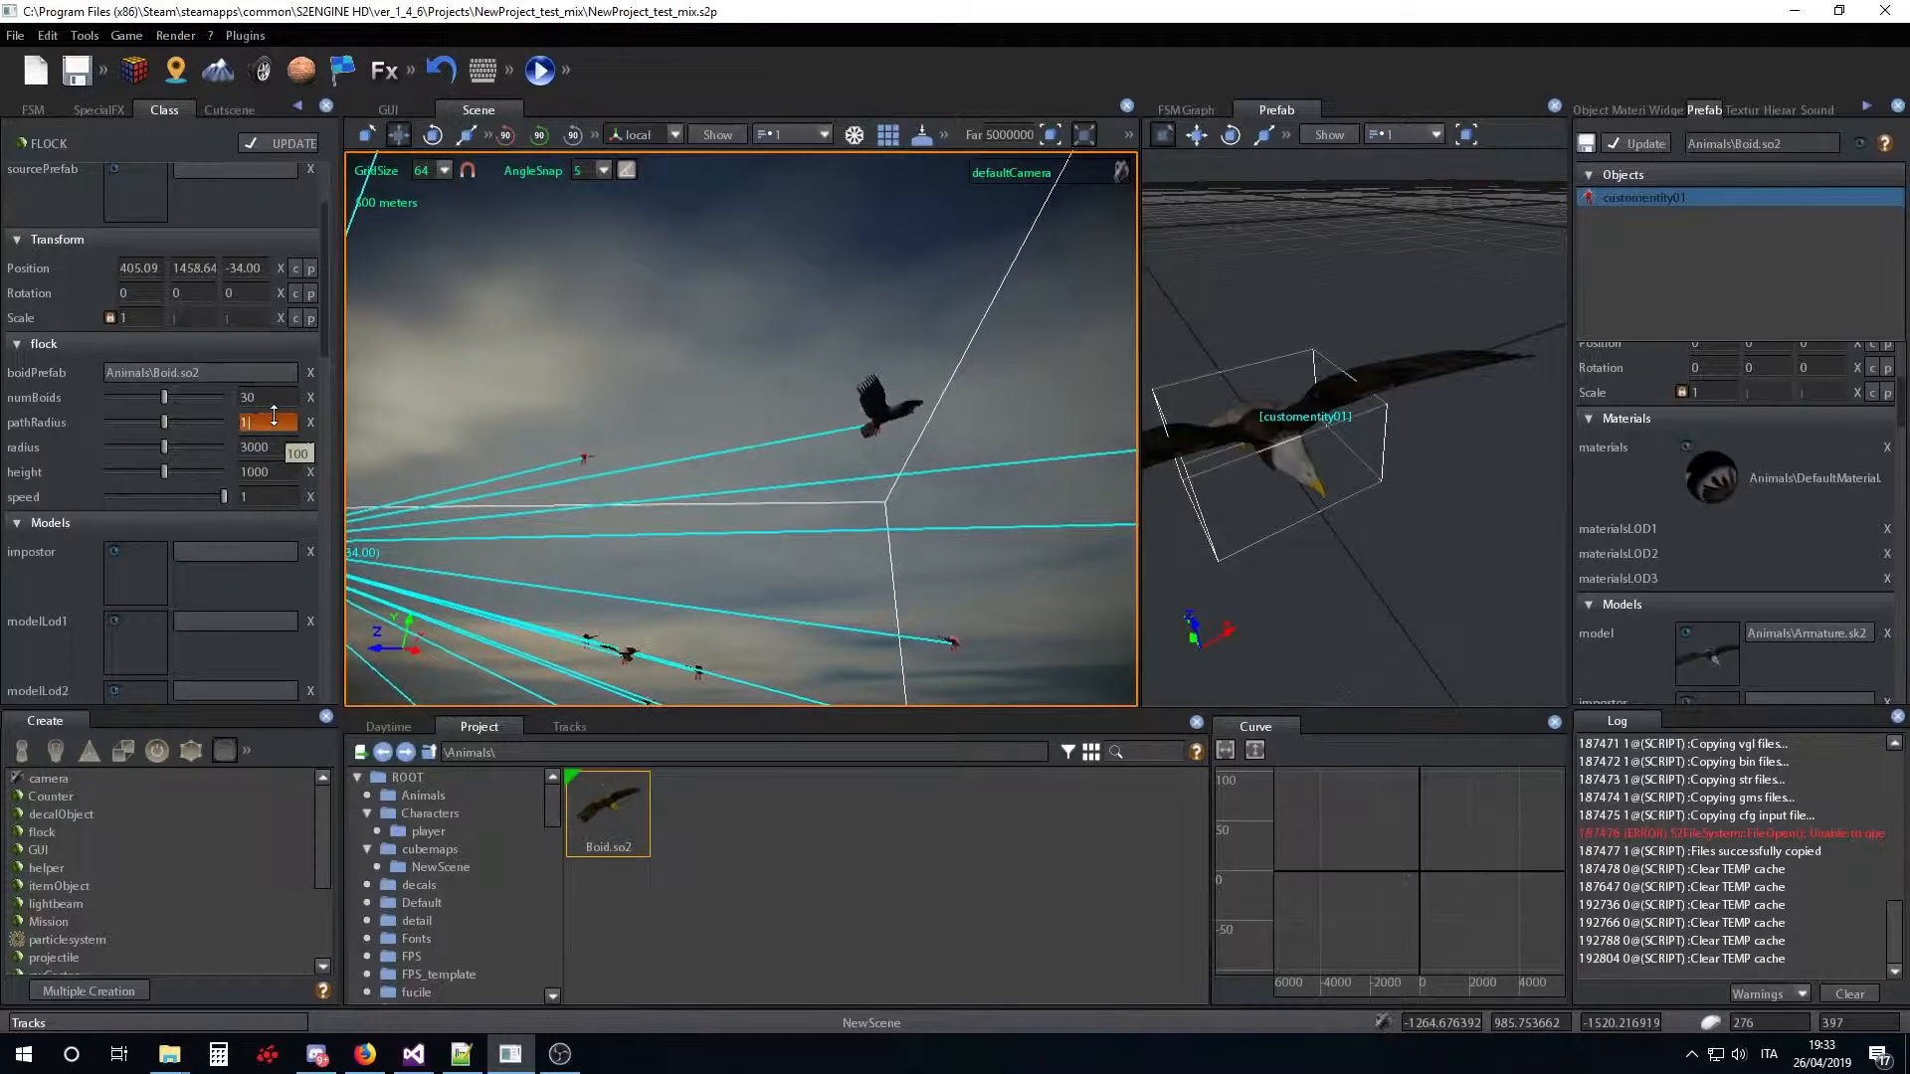
text(00)
key(Return)
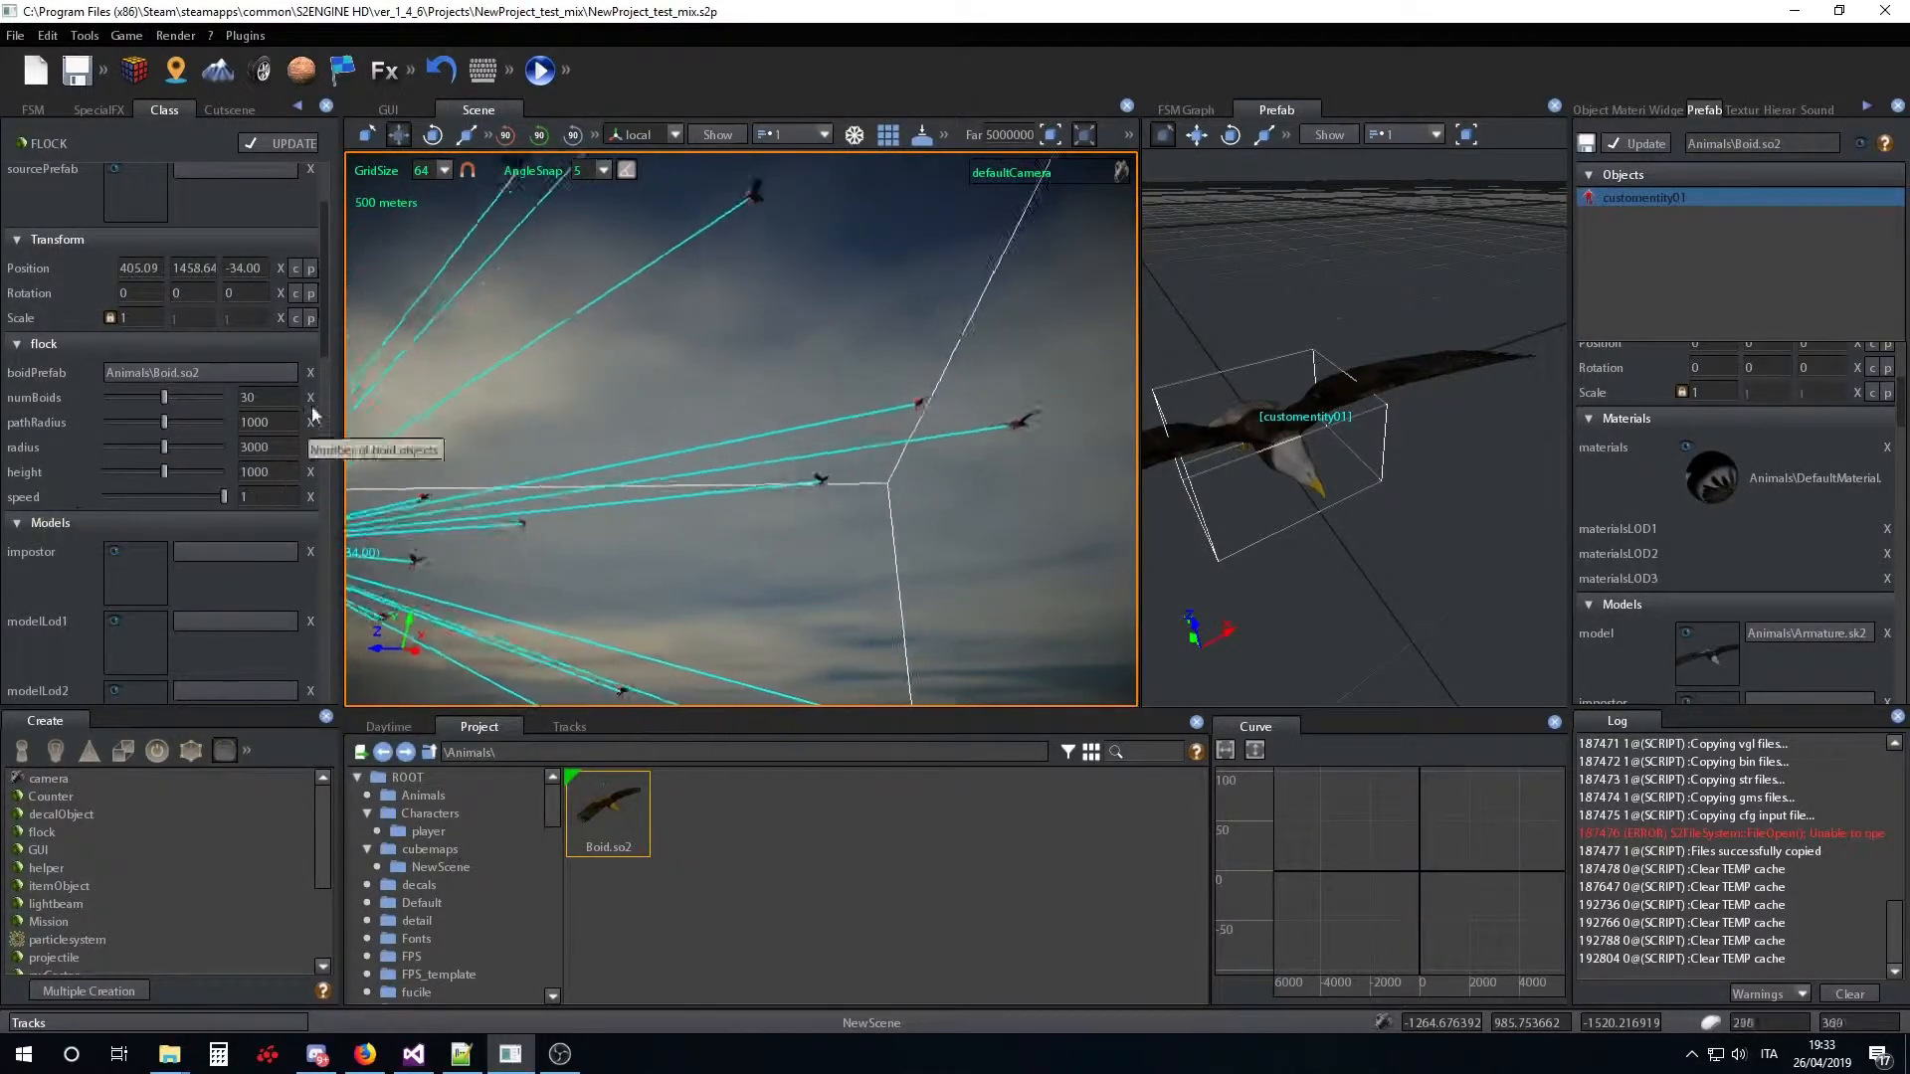
Set the flock's radius to 1000 to test a narrower bounding area
right_drag(784, 470, 690, 549)
scroll(662, 552, down, 4)
scroll(652, 603, down, 3)
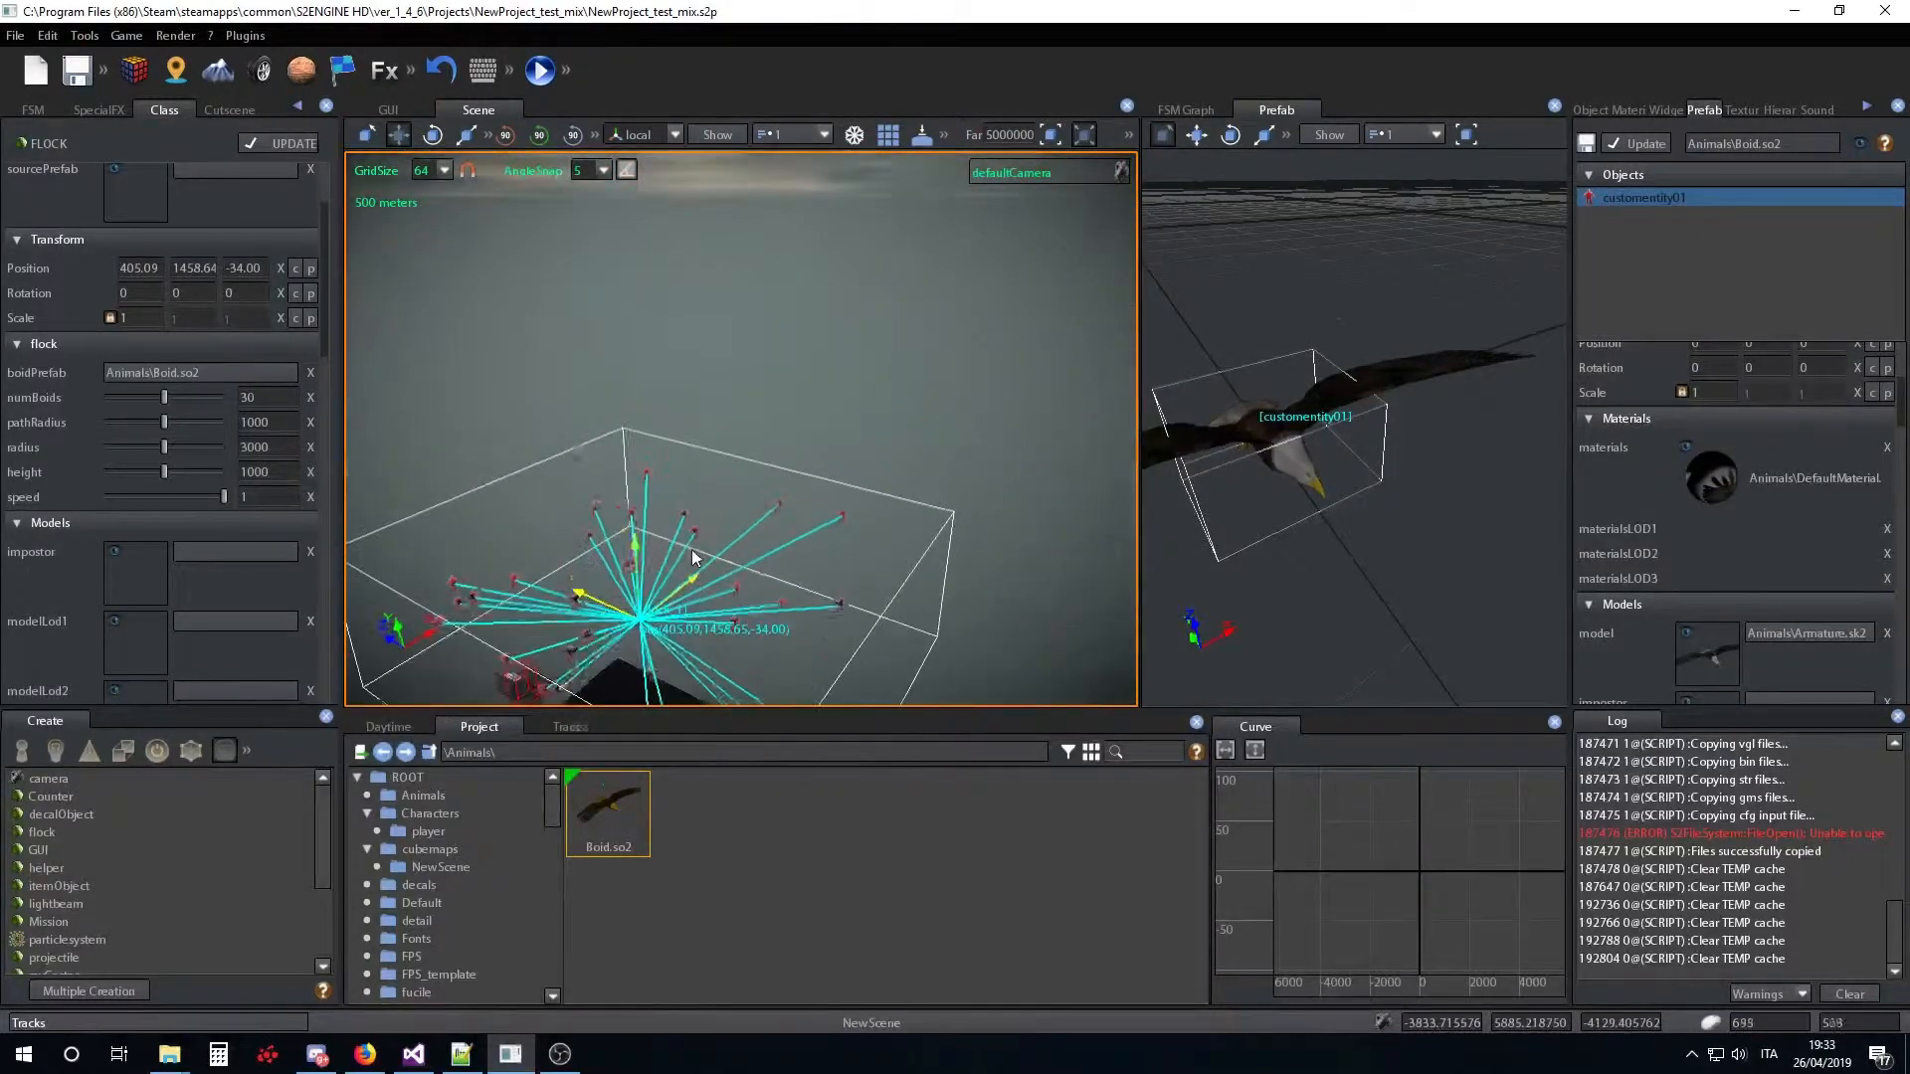
right_drag(754, 341, 778, 481)
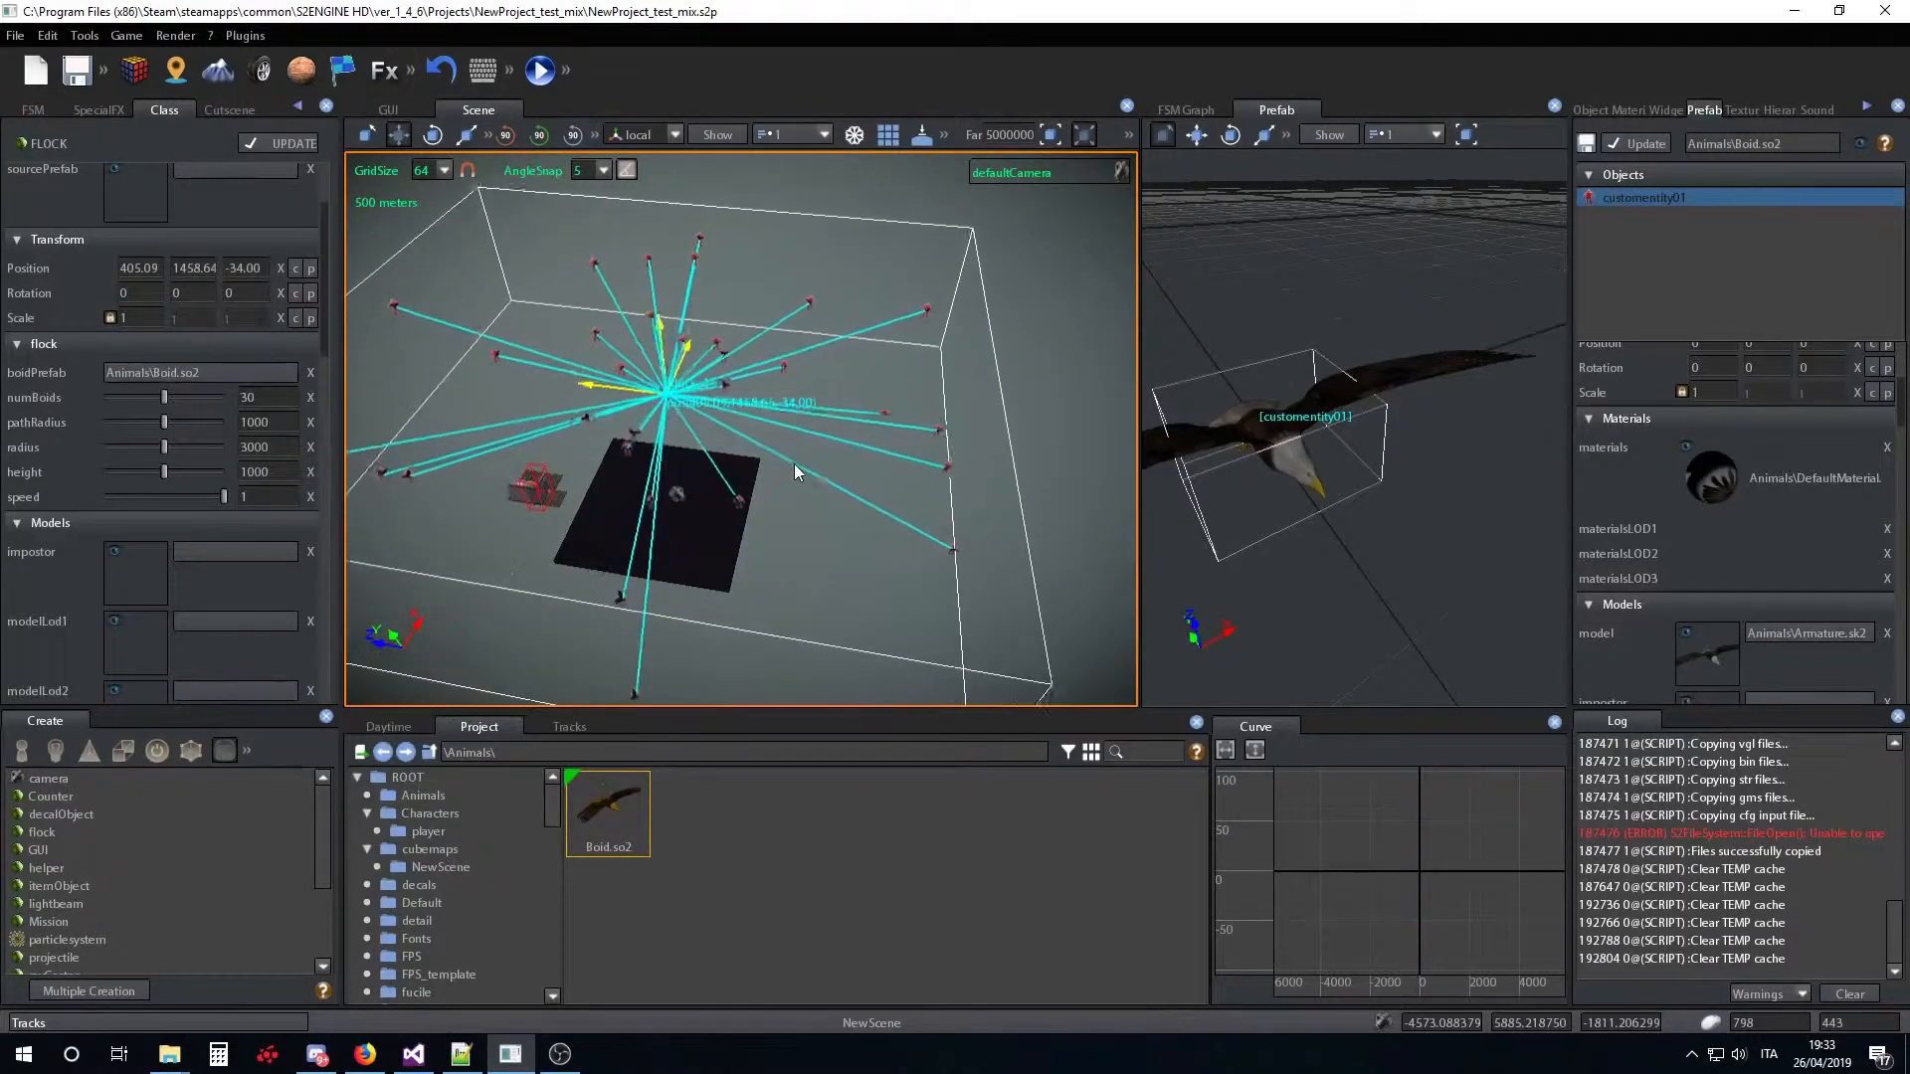
right_drag(794, 464, 605, 424)
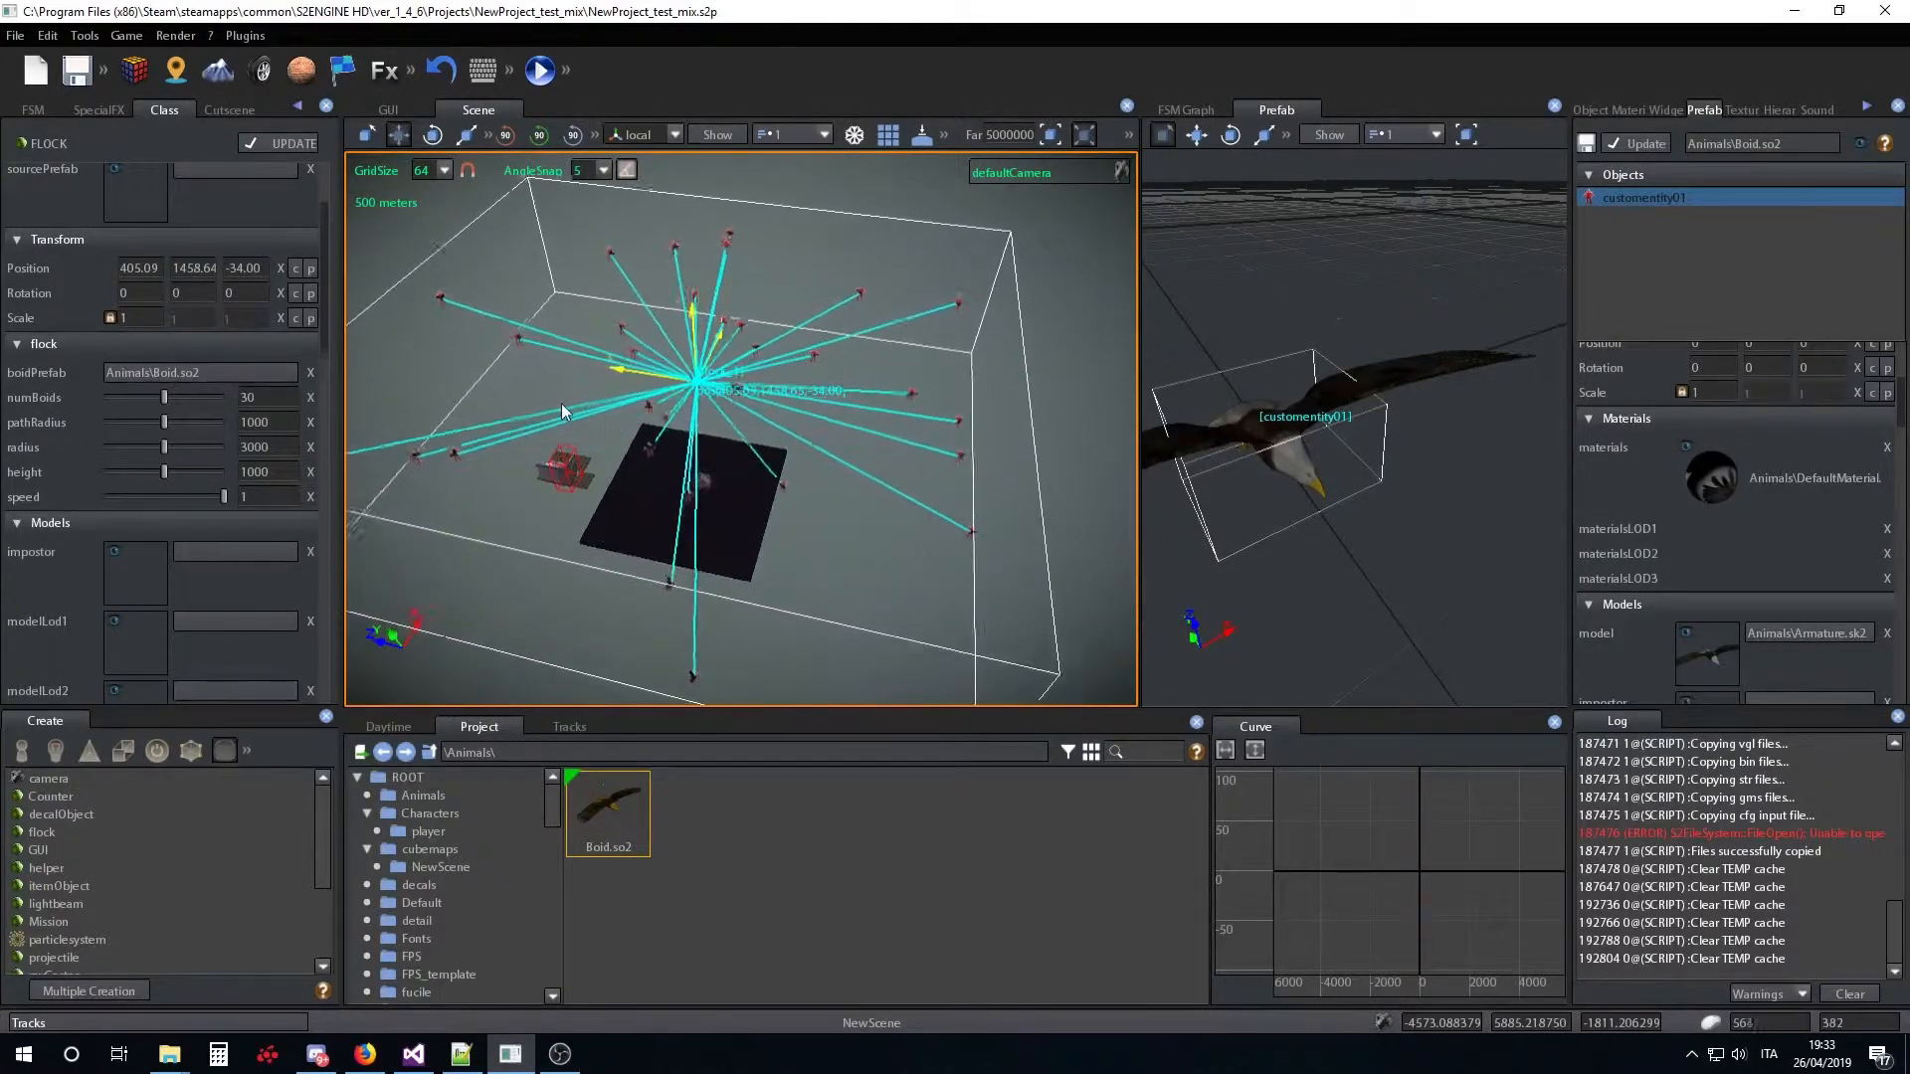
double_click(278, 448)
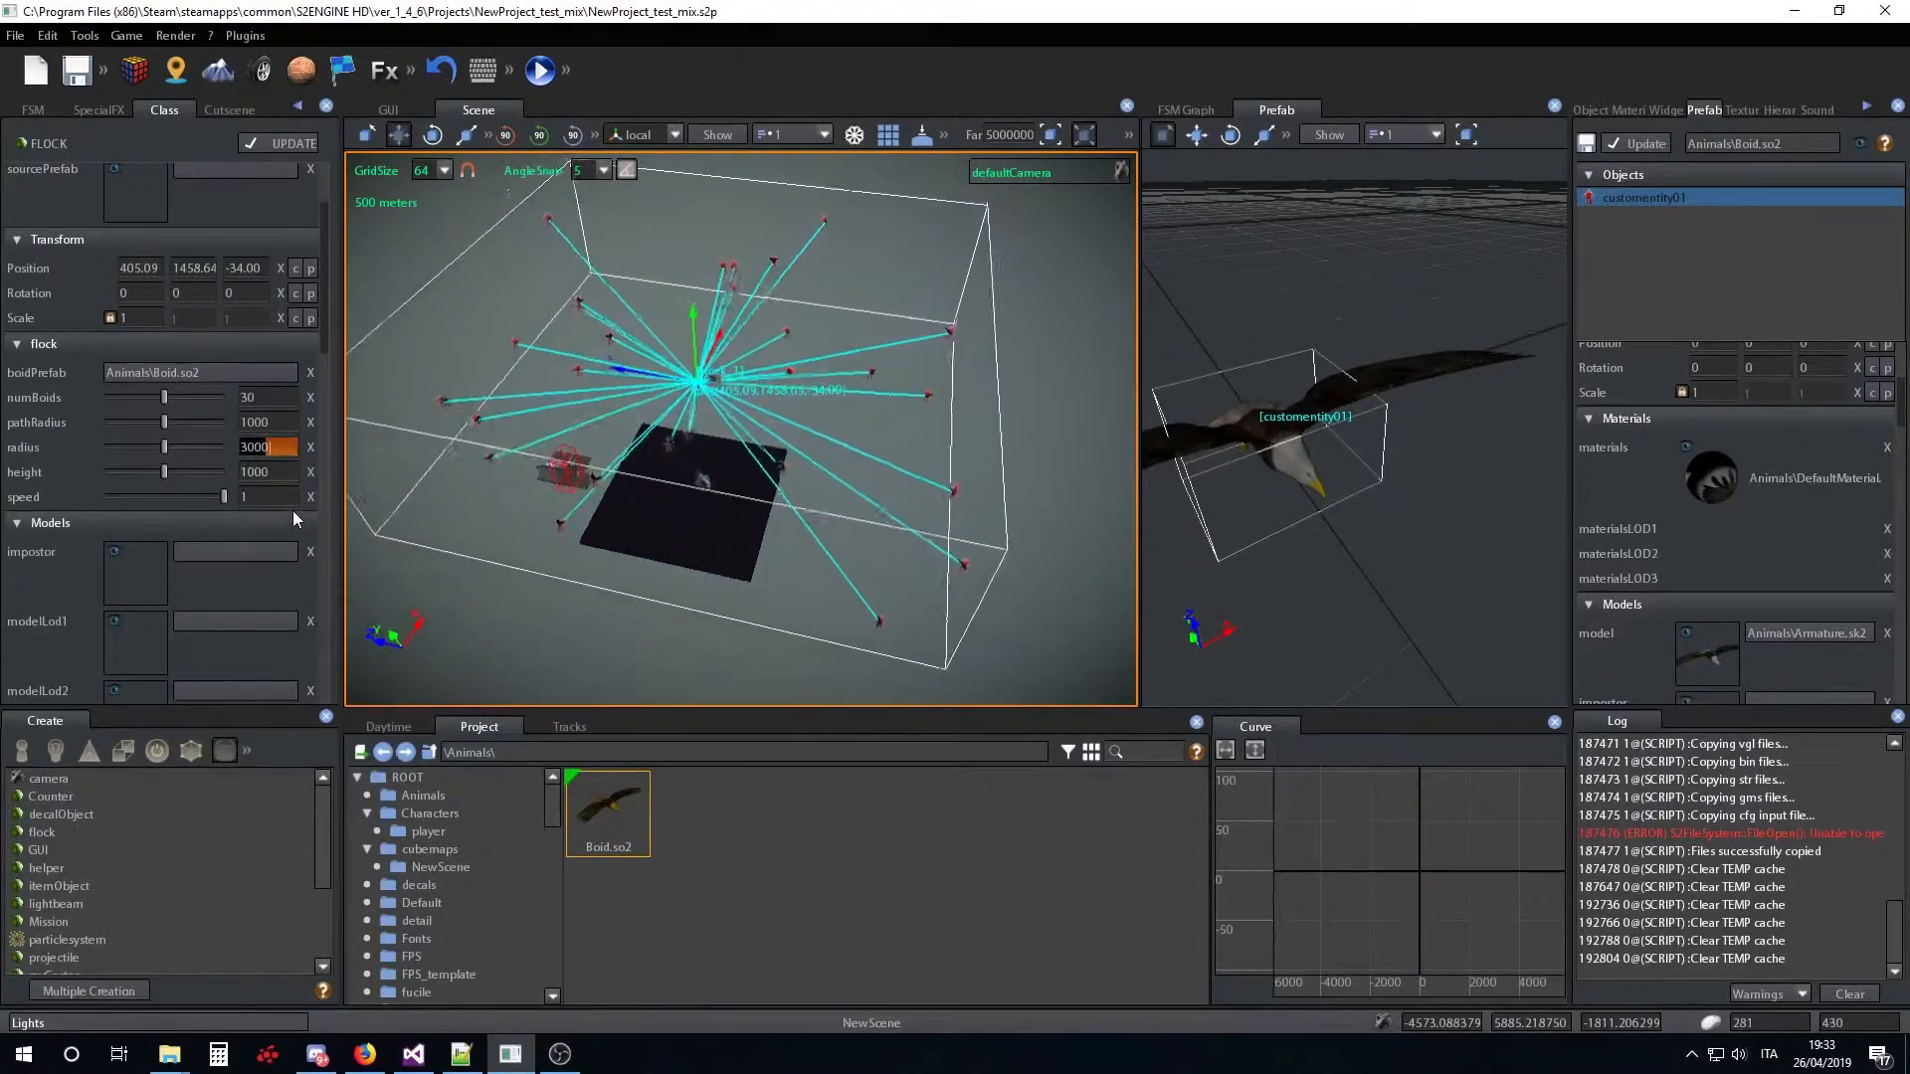
text(1000)
key(Return)
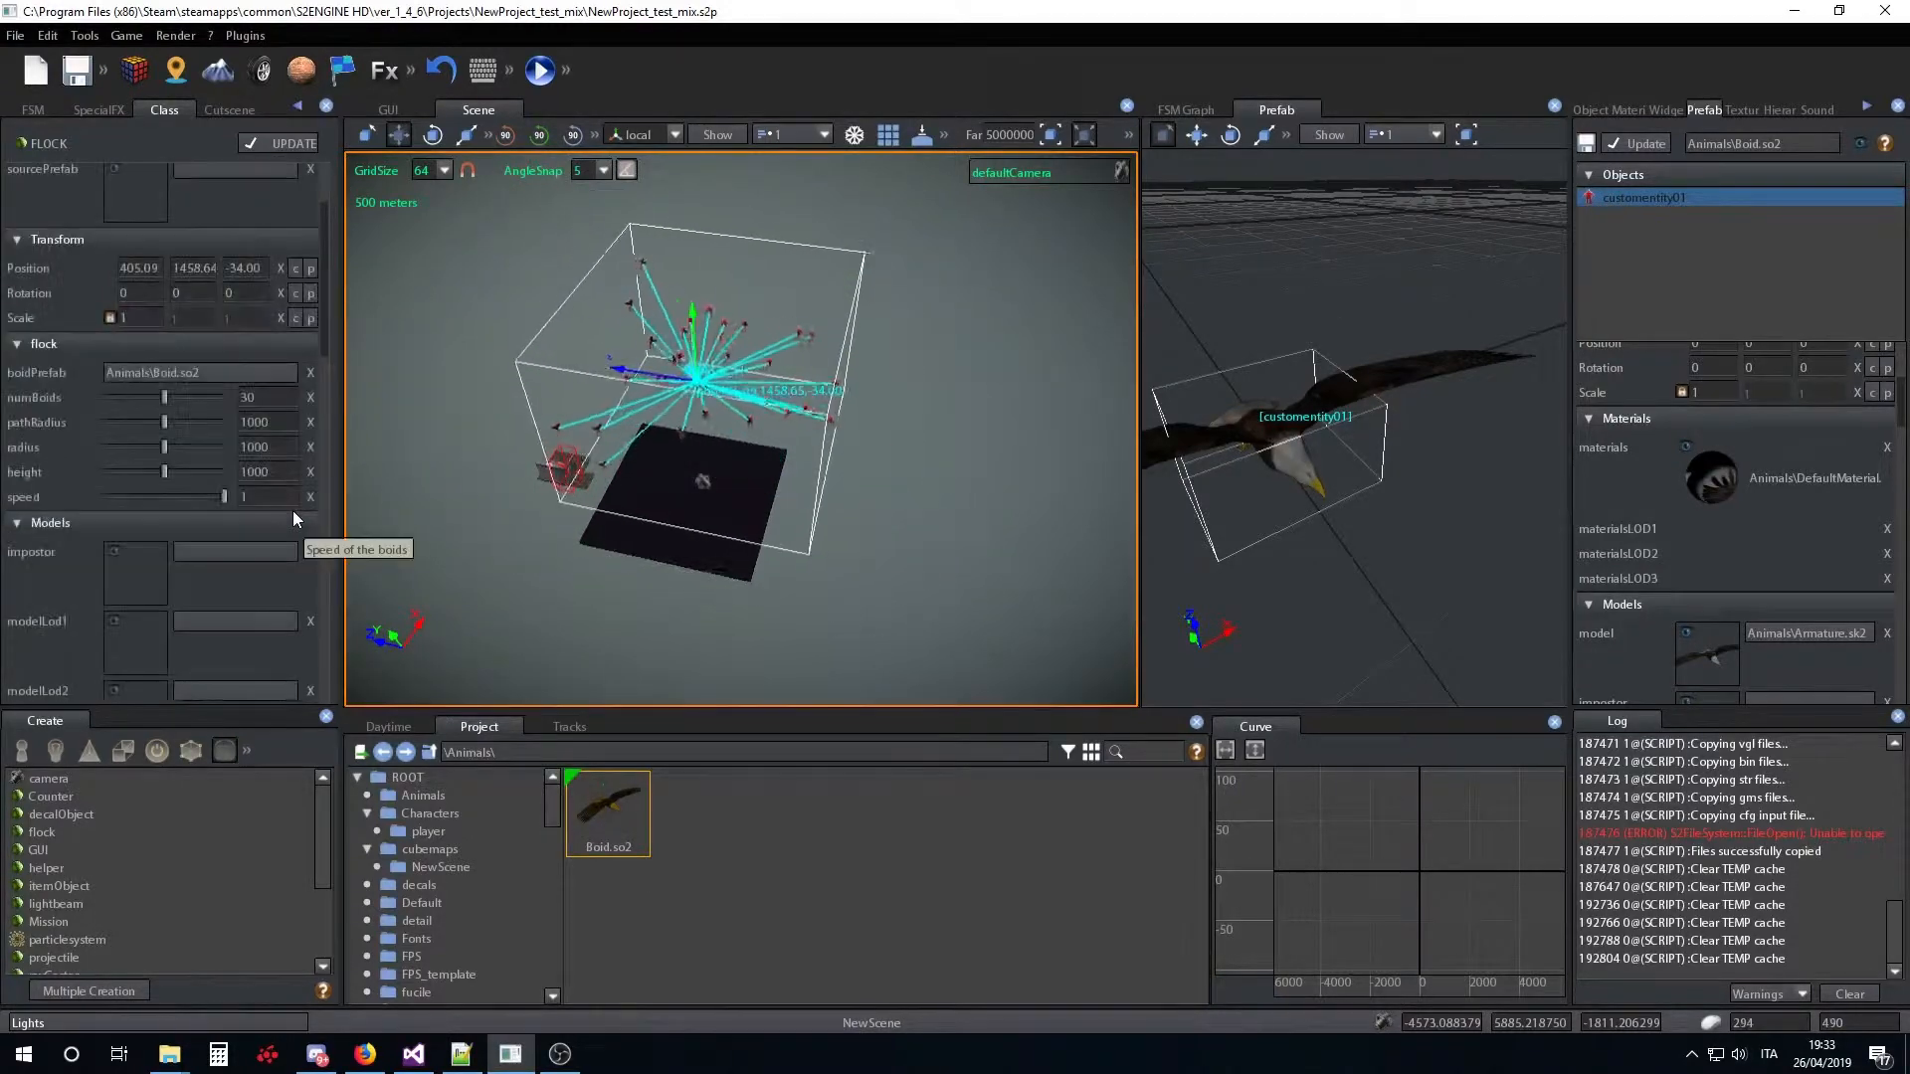
Set the flock's radius to 100 to test a minimal bounding area
double_click(281, 445)
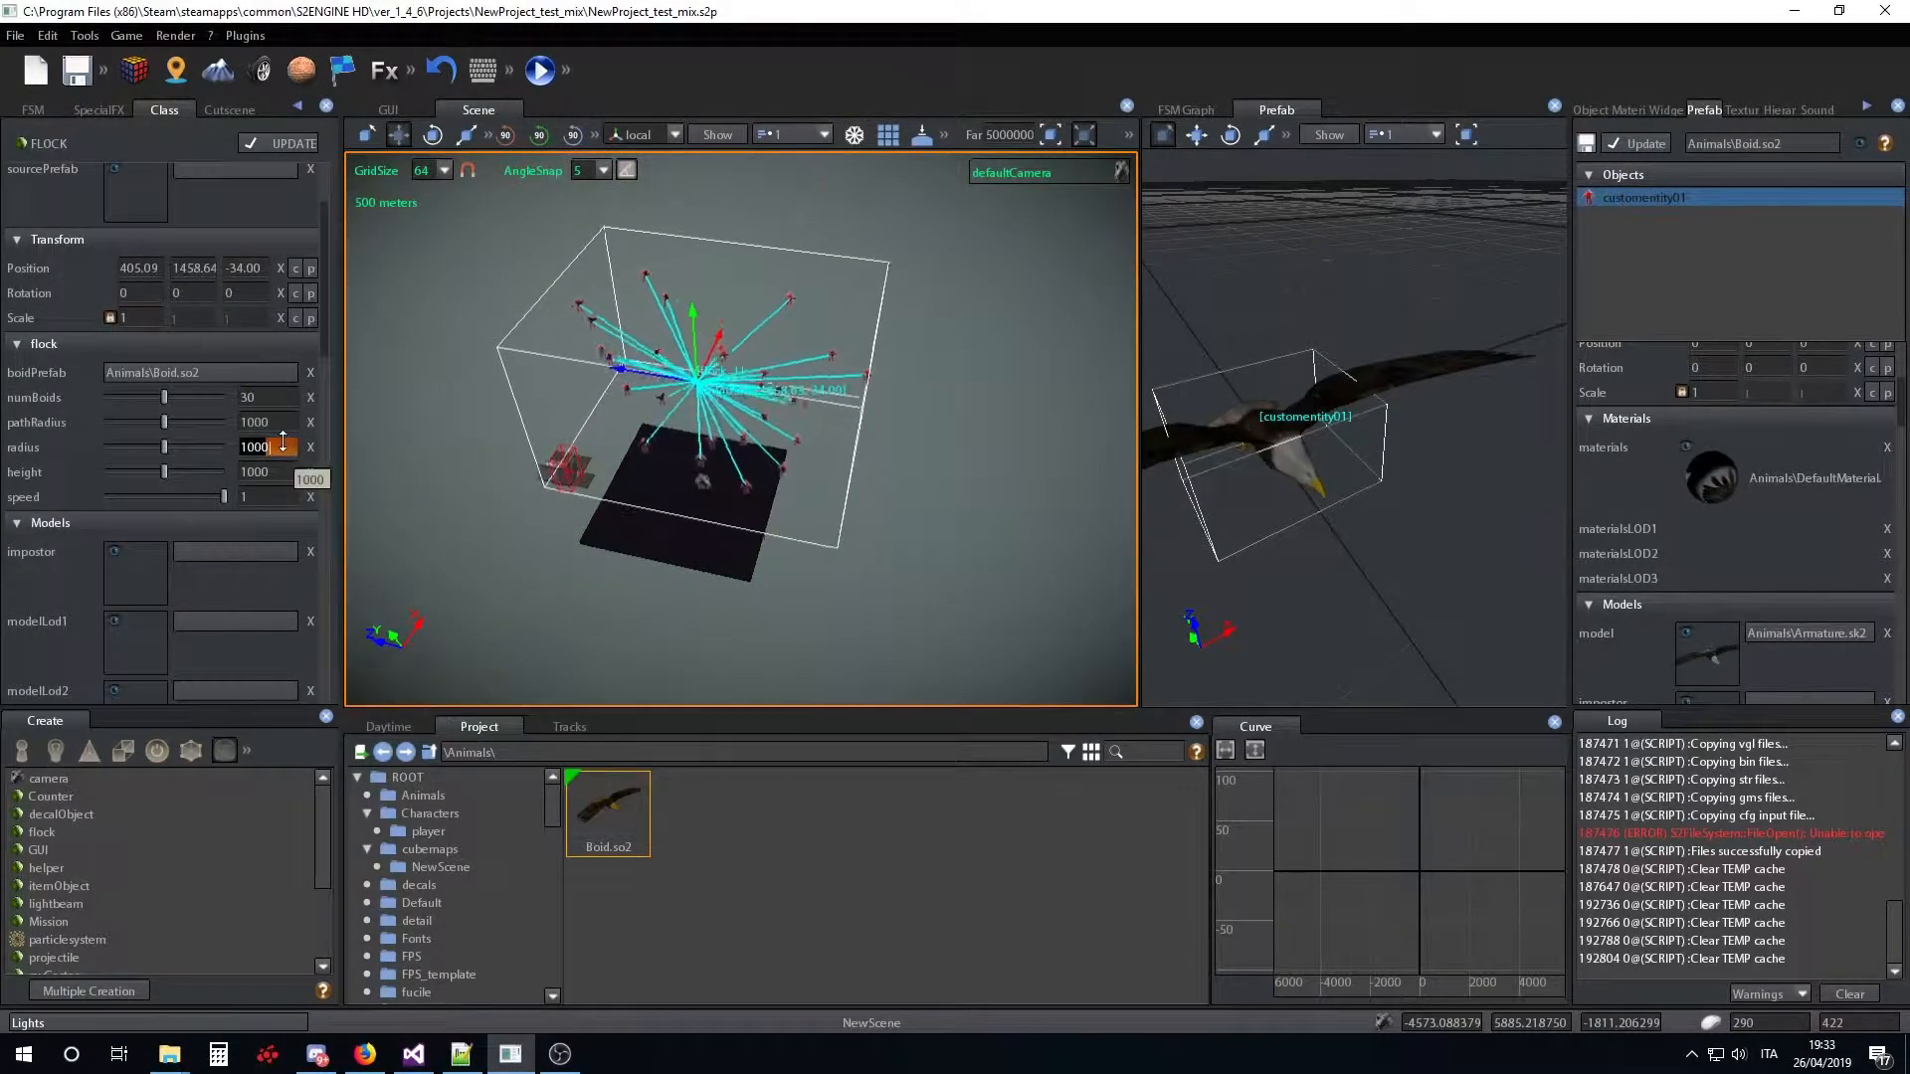
text(100)
key(Return)
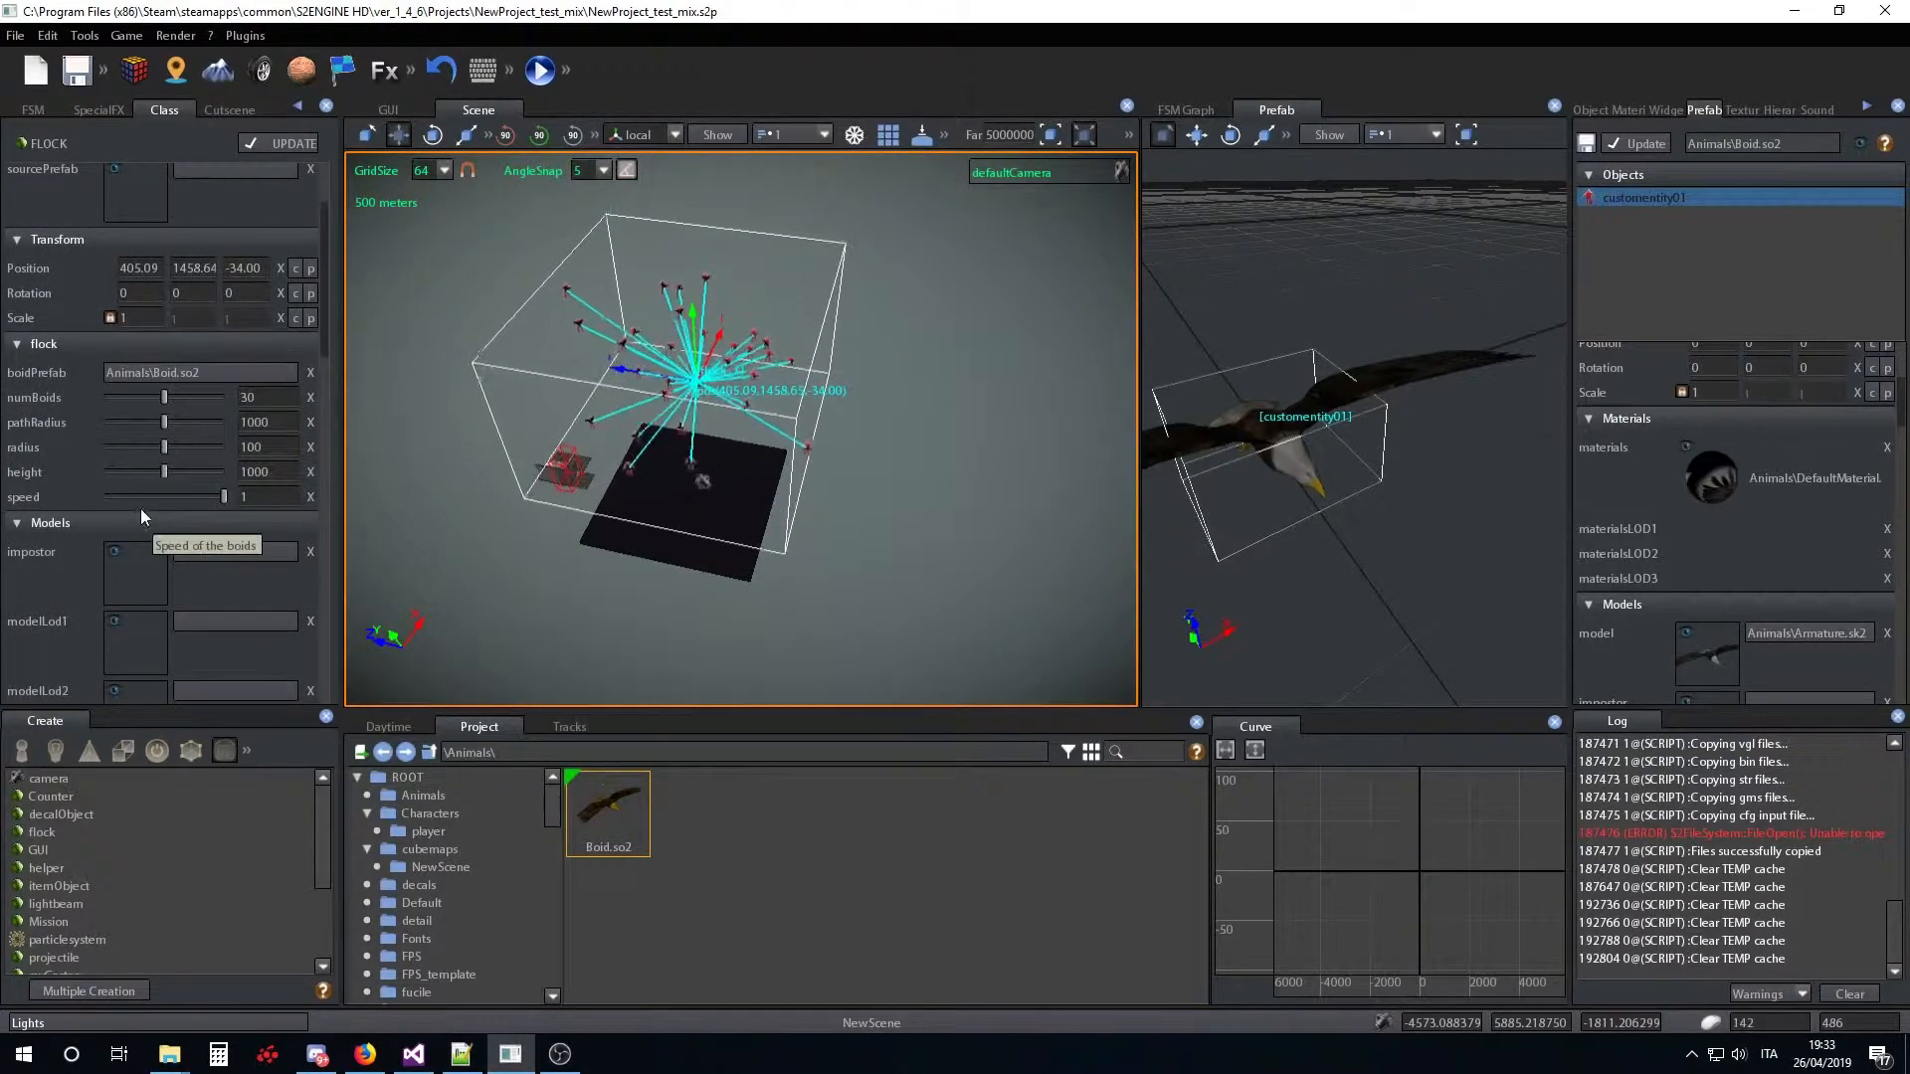
Set the flock's radius to 5000
double_click(253, 445)
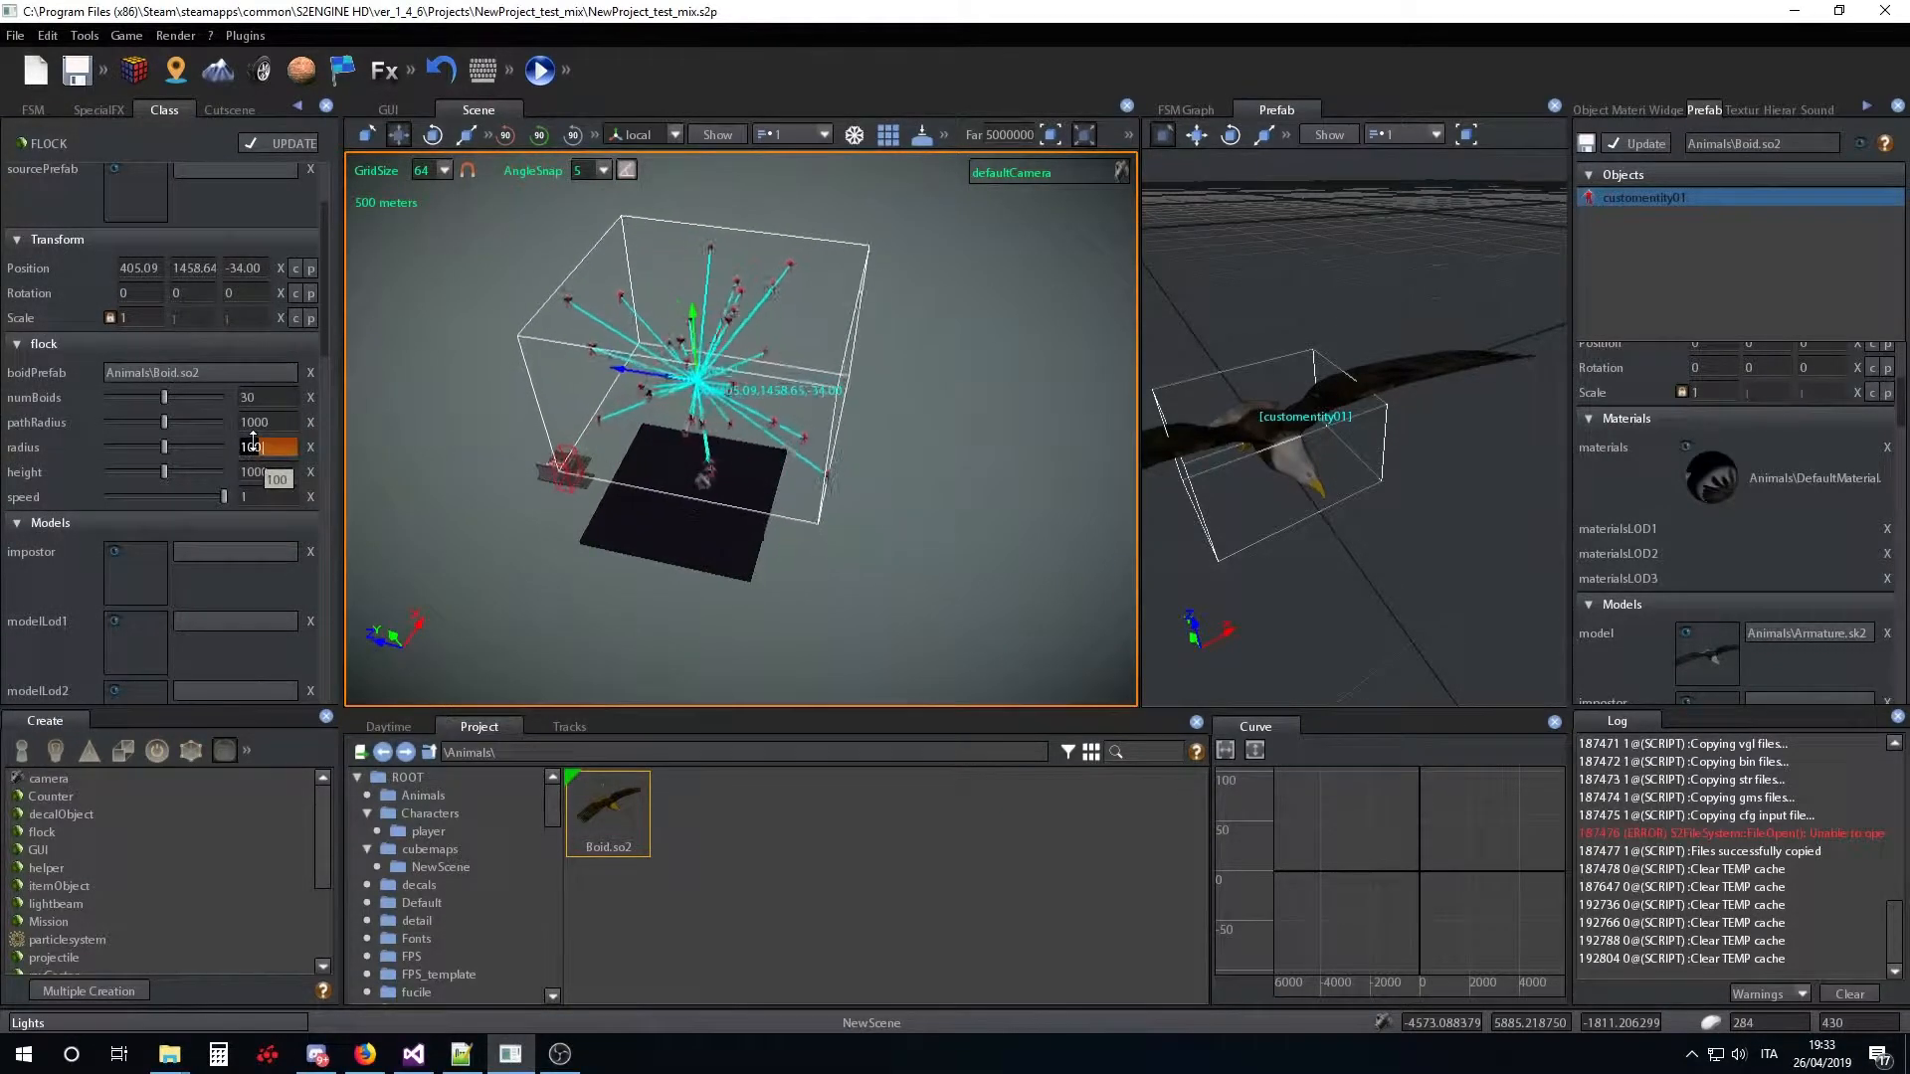
text(5000)
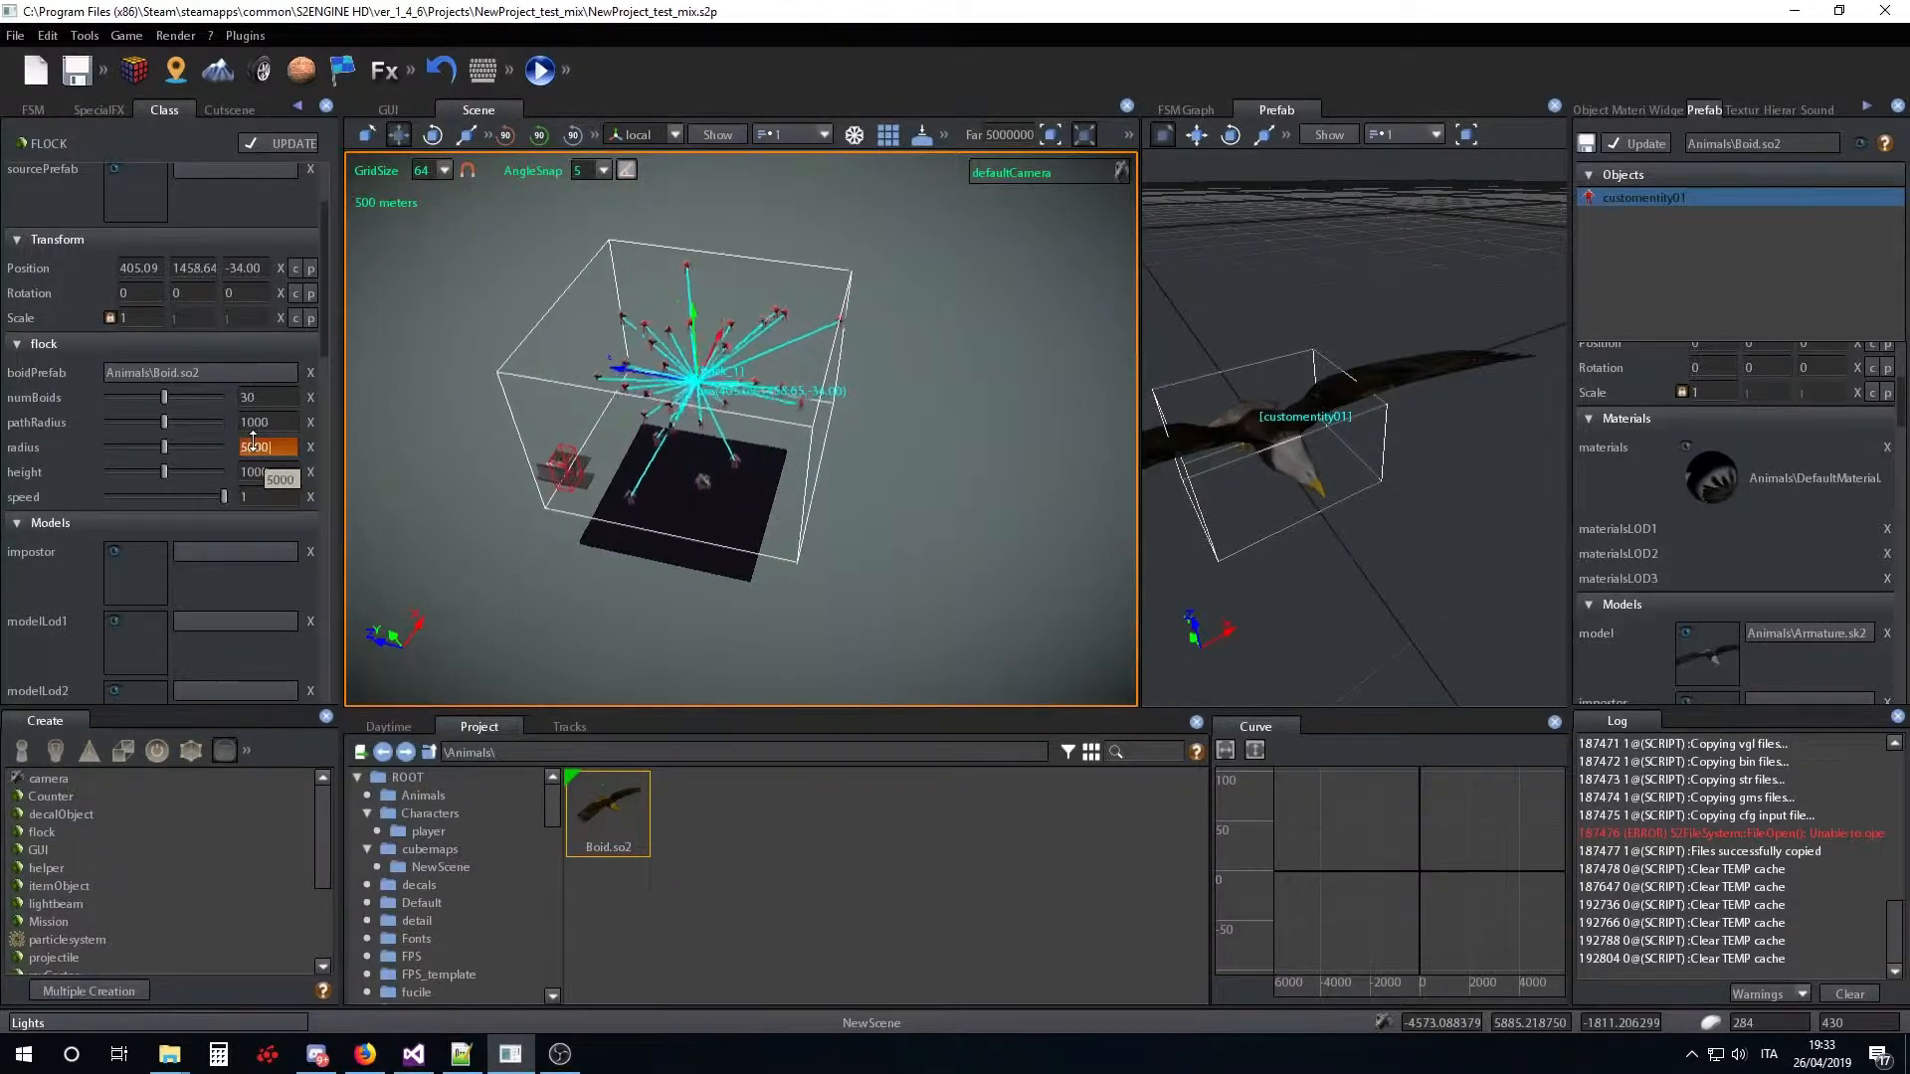
key(Return)
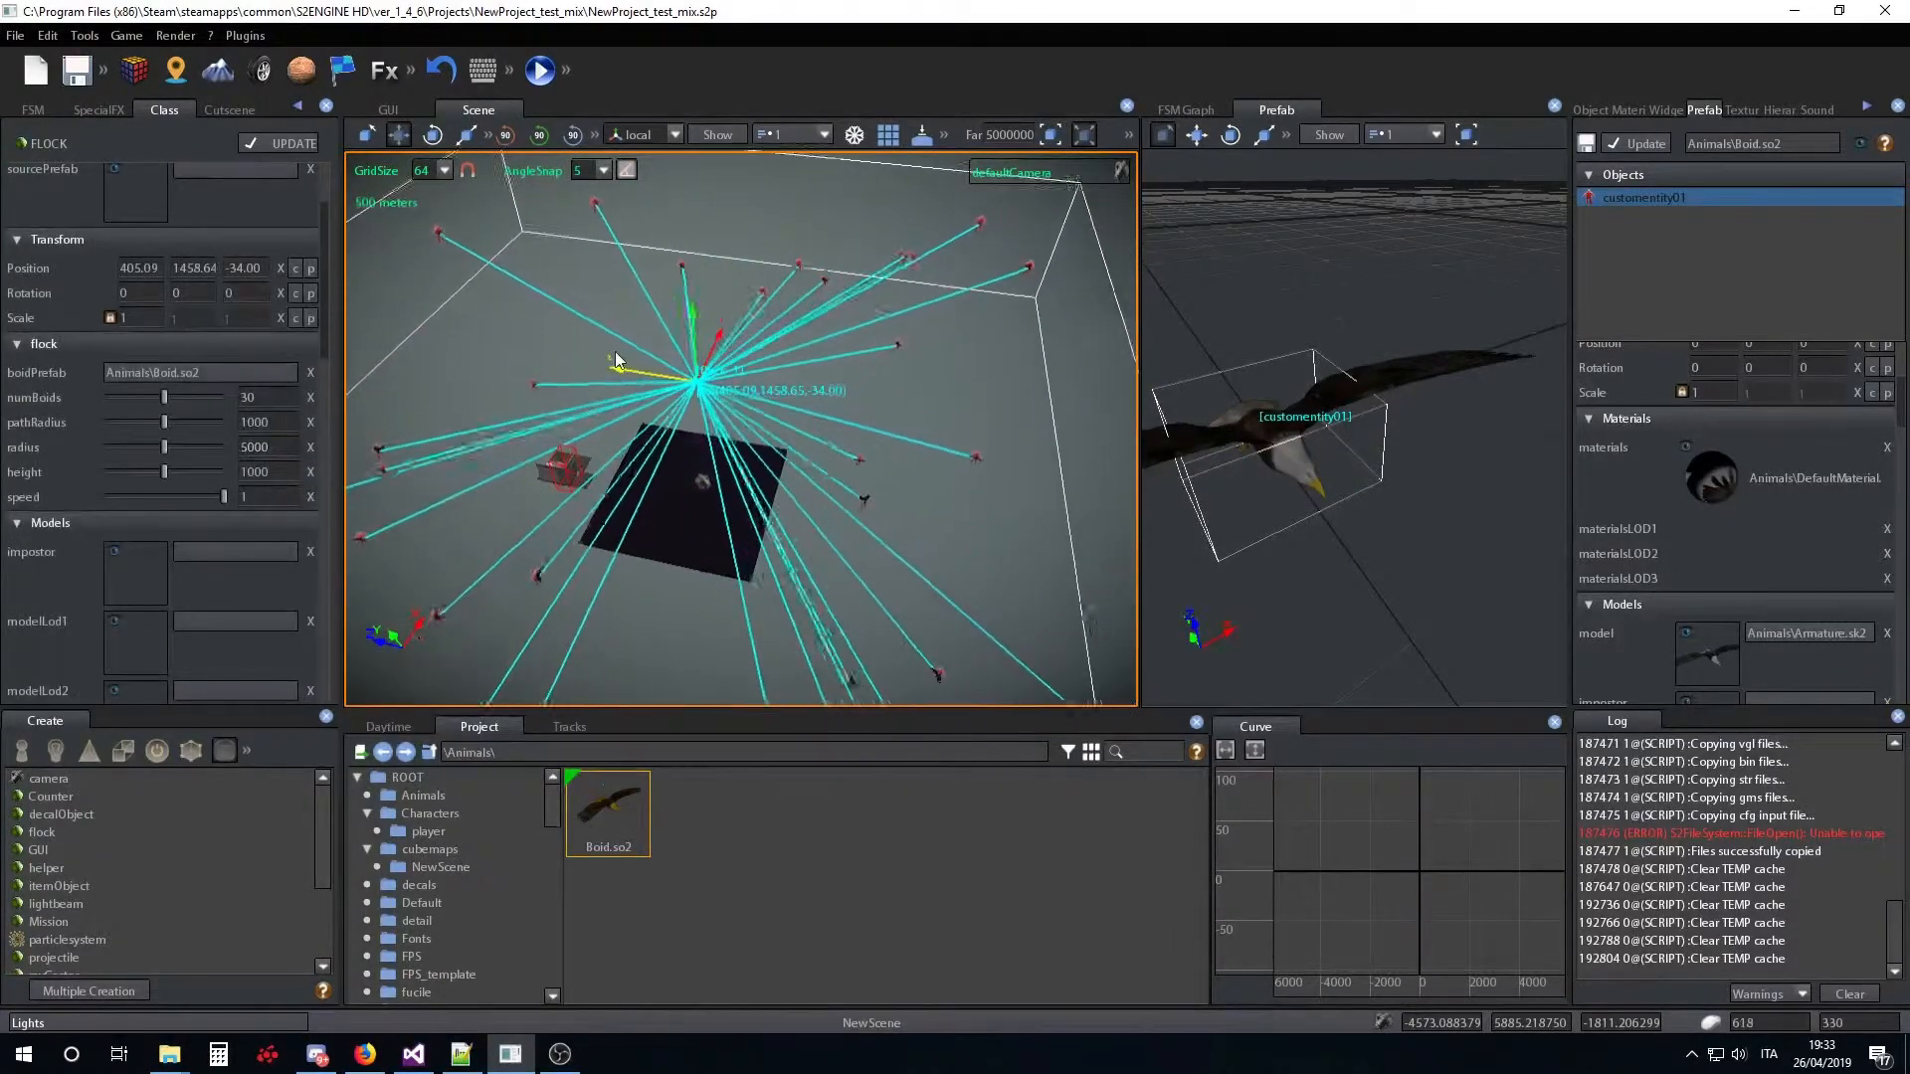
Hide the helpers in the scene view, leaving markers shown
right_drag(612, 358, 583, 270)
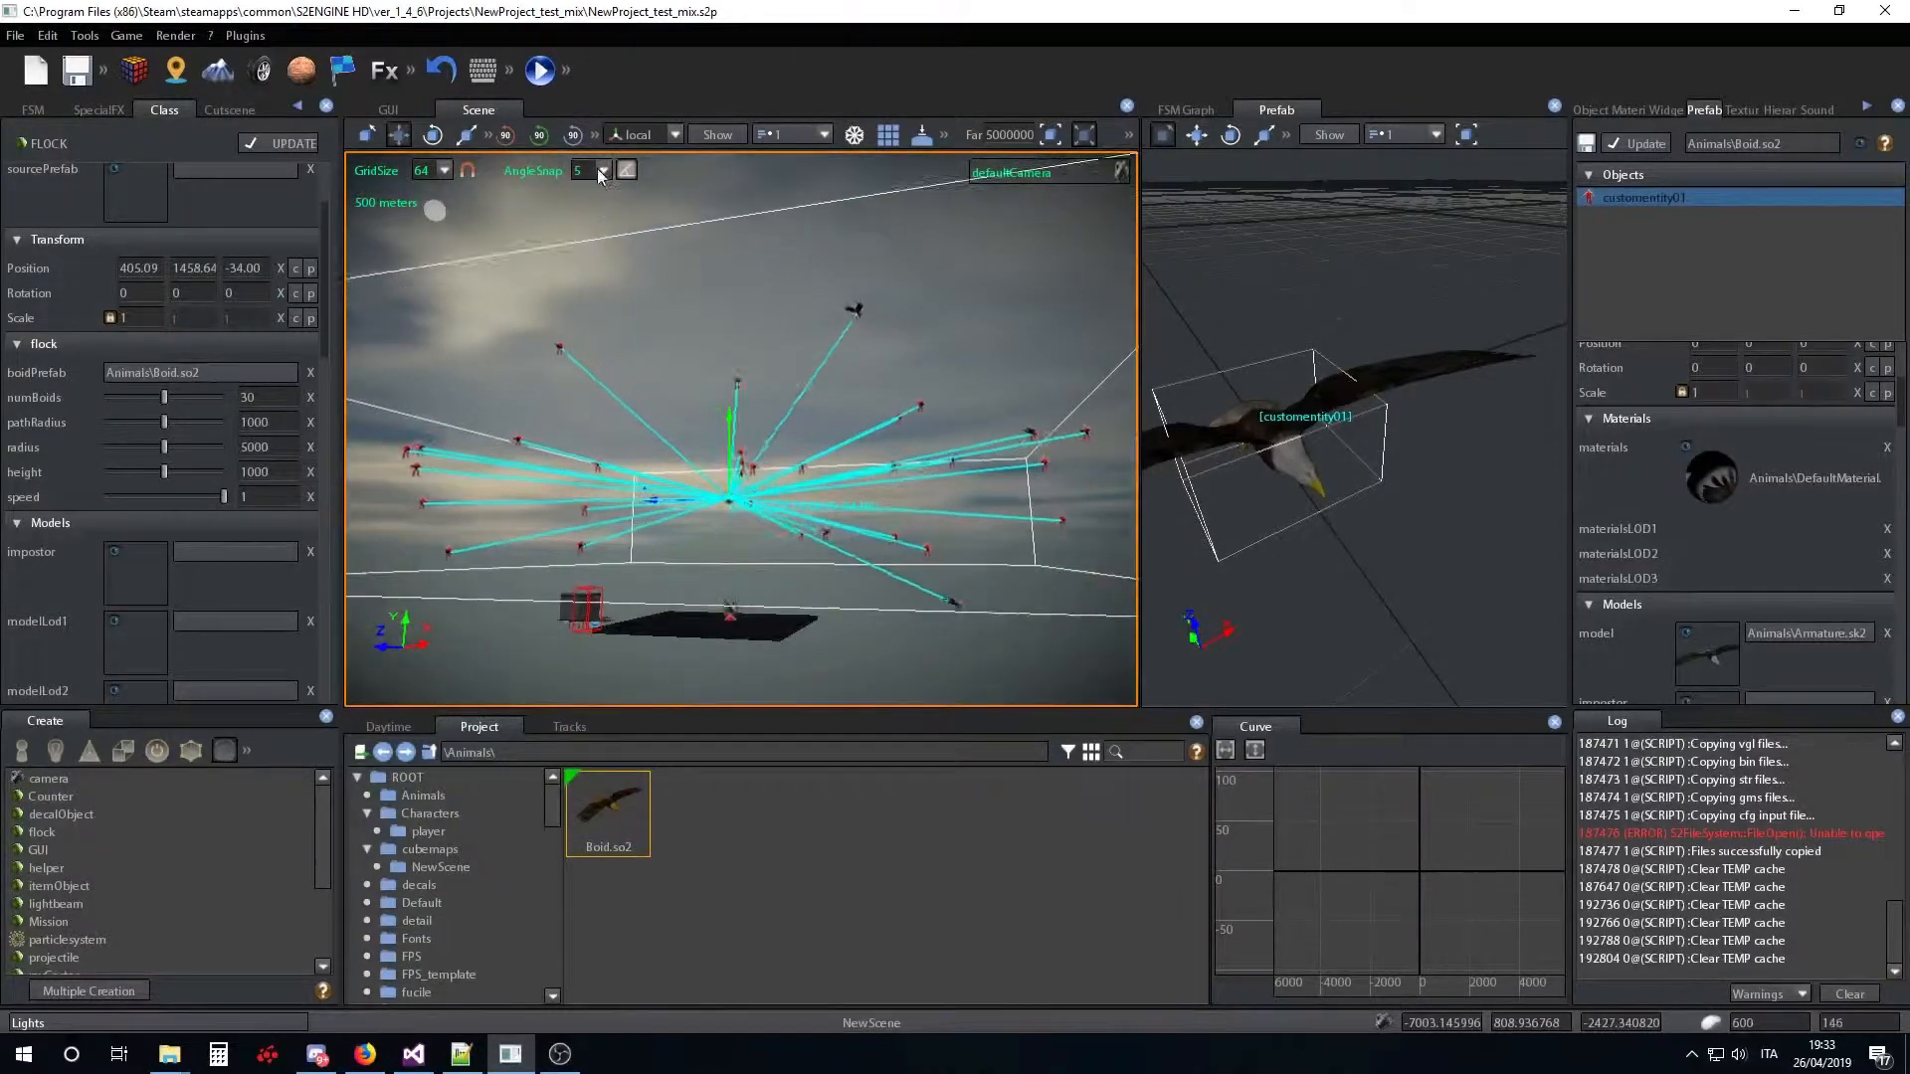
click(716, 135)
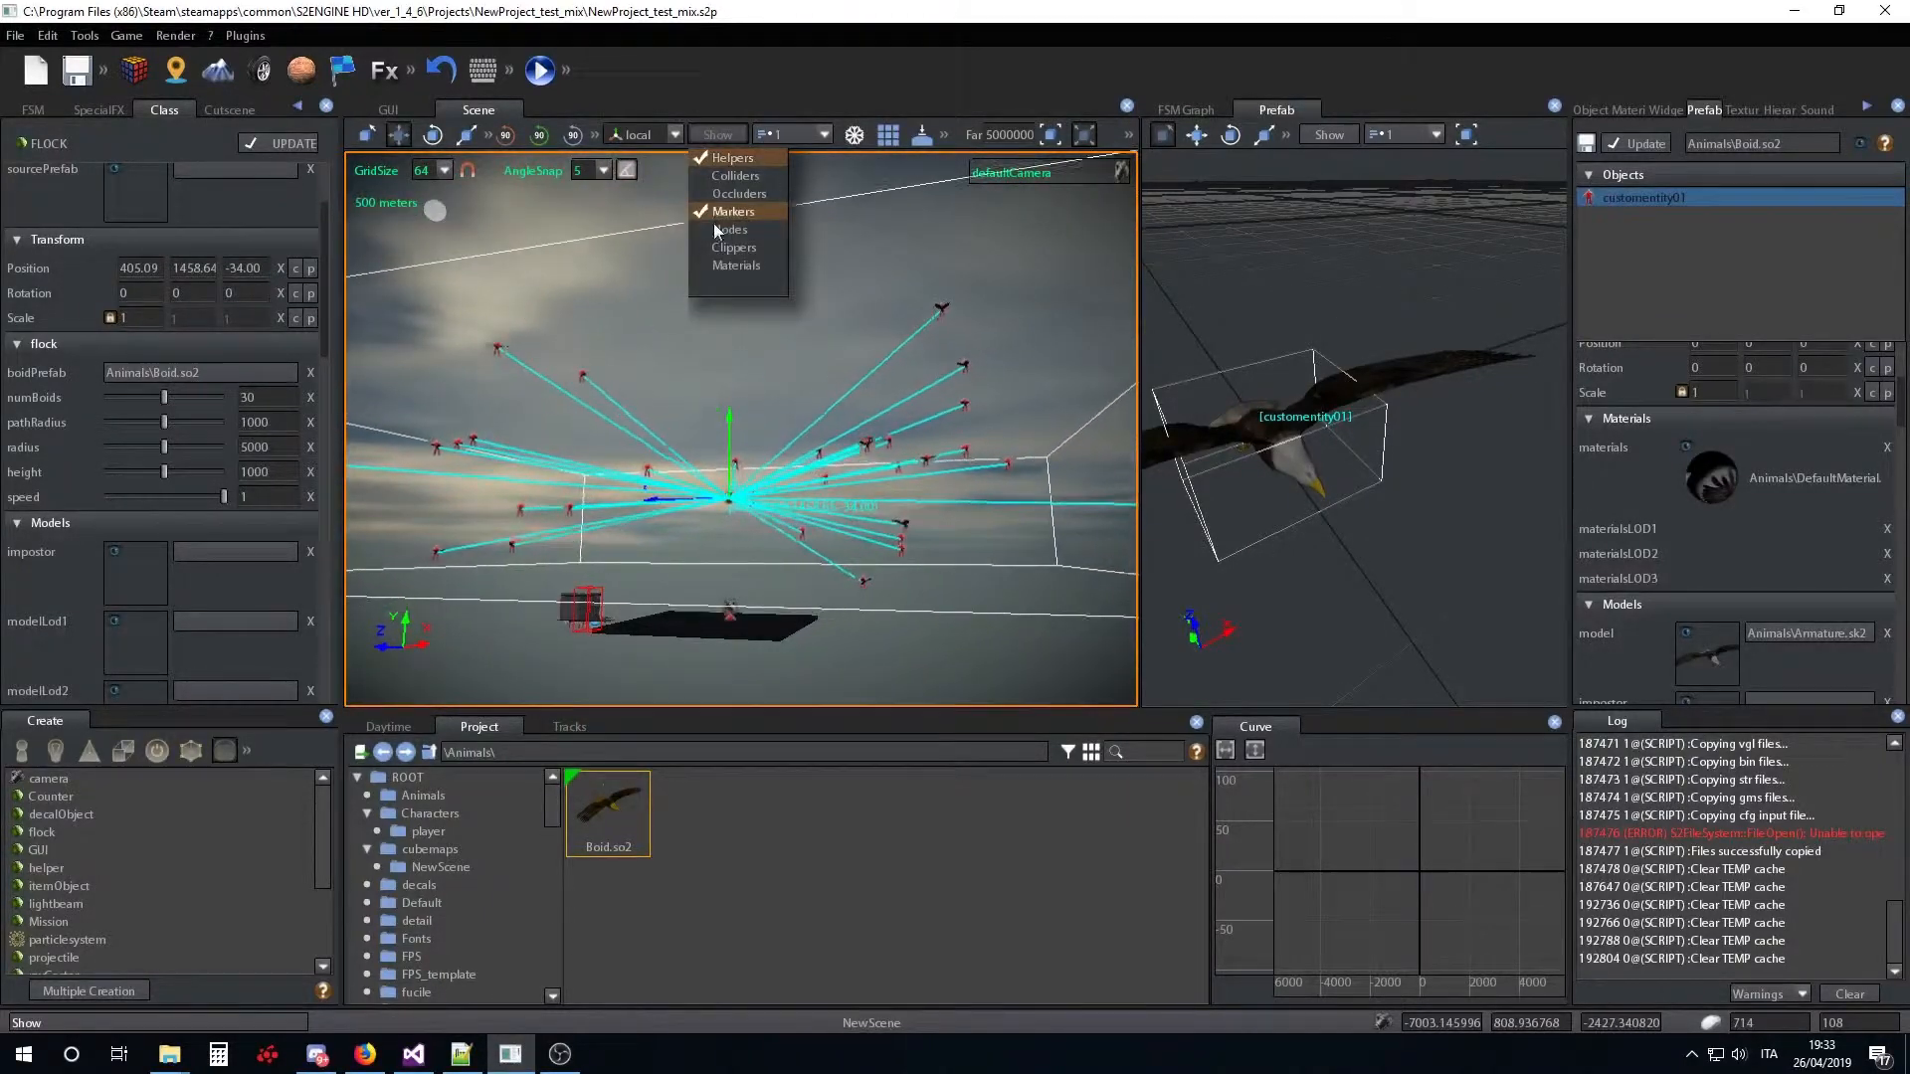
click(710, 157)
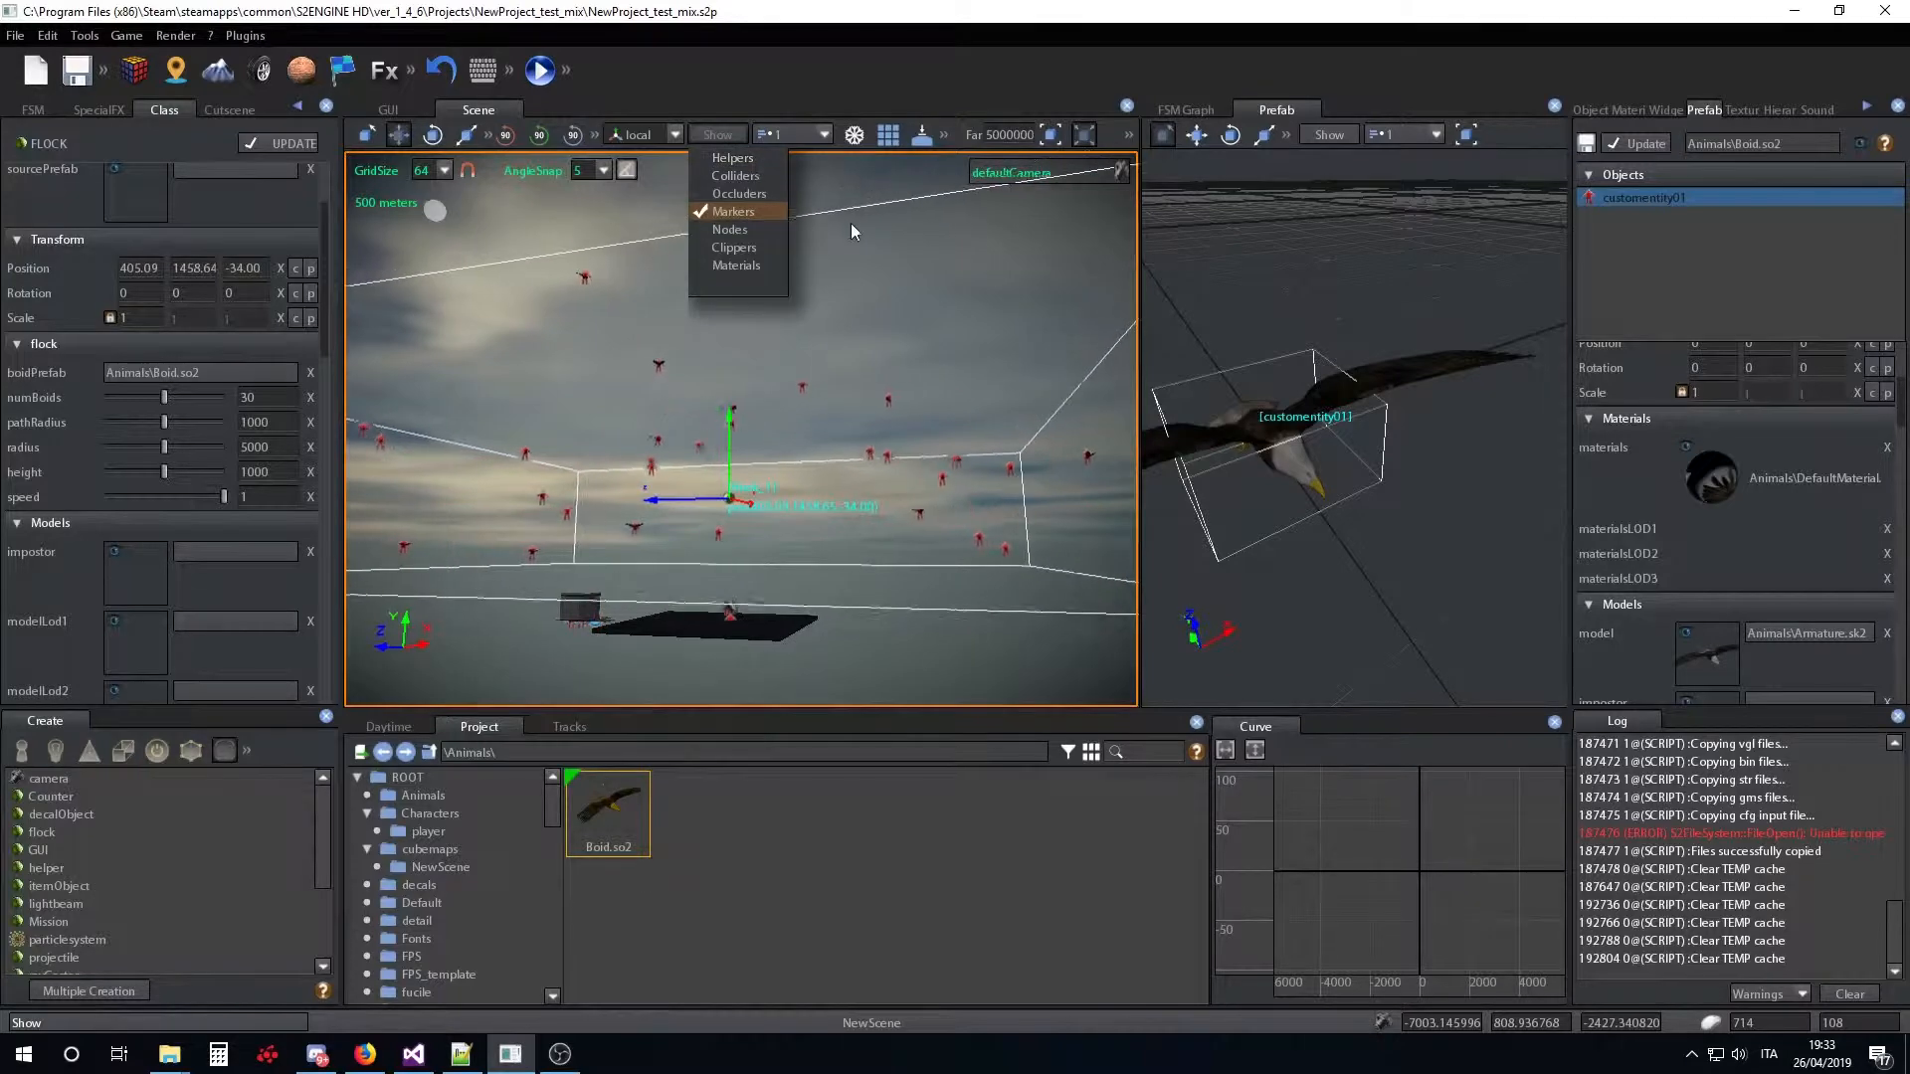
click(848, 181)
Set the flock's height to 3000 to test a taller flight volume
right_drag(832, 262, 746, 489)
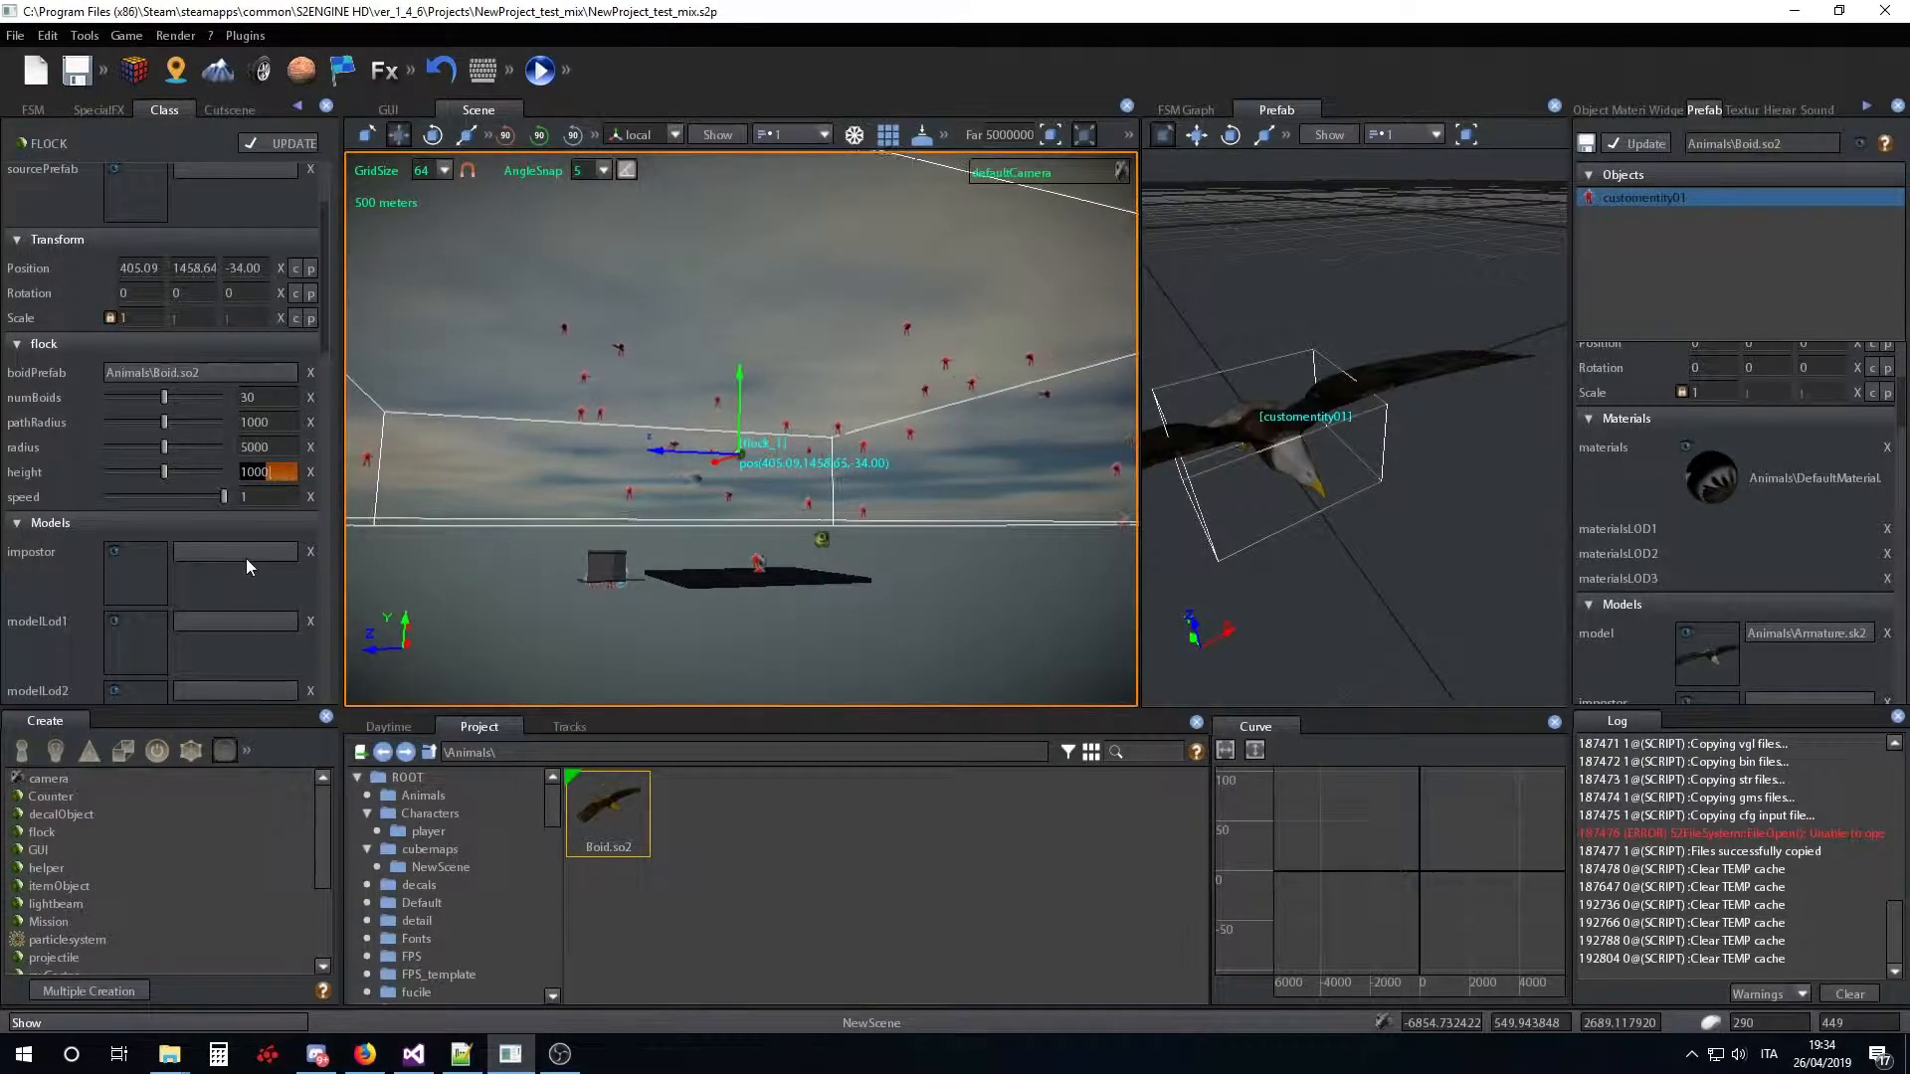
text(3000)
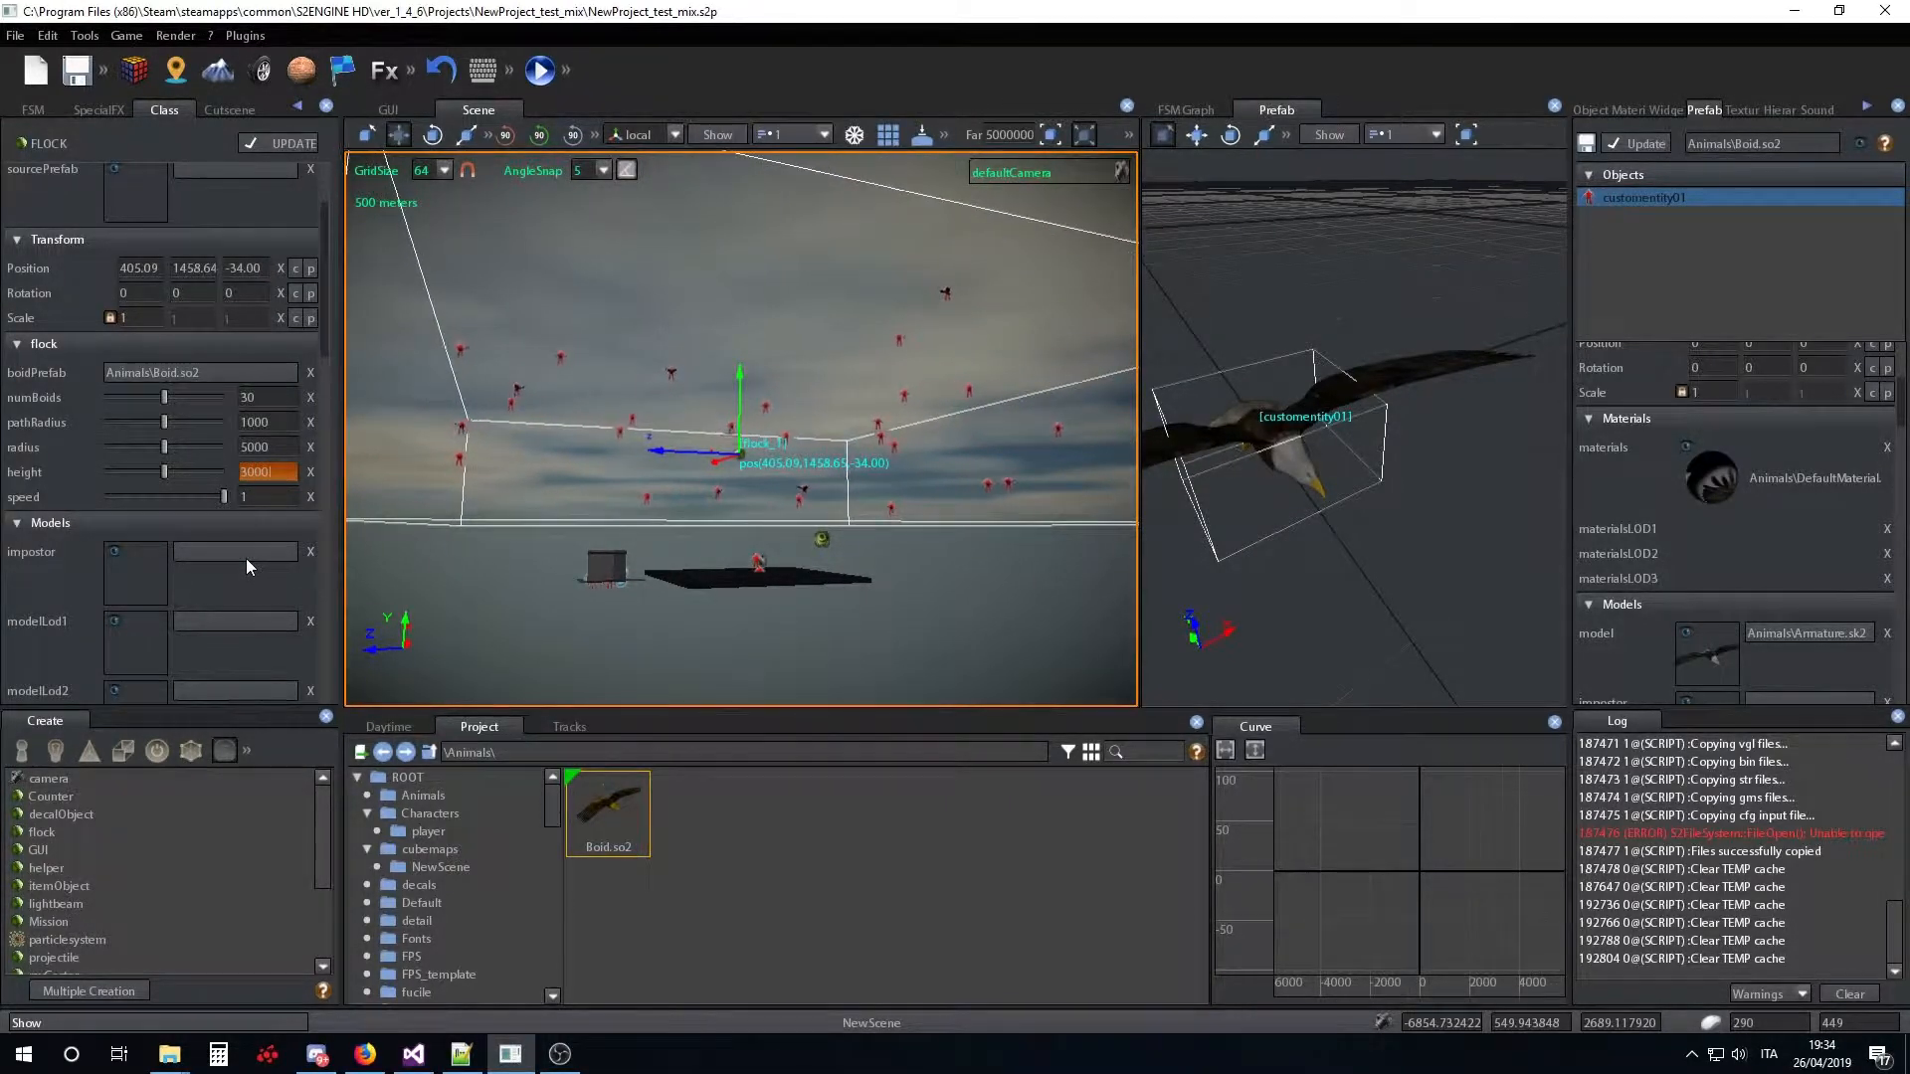
key(Return)
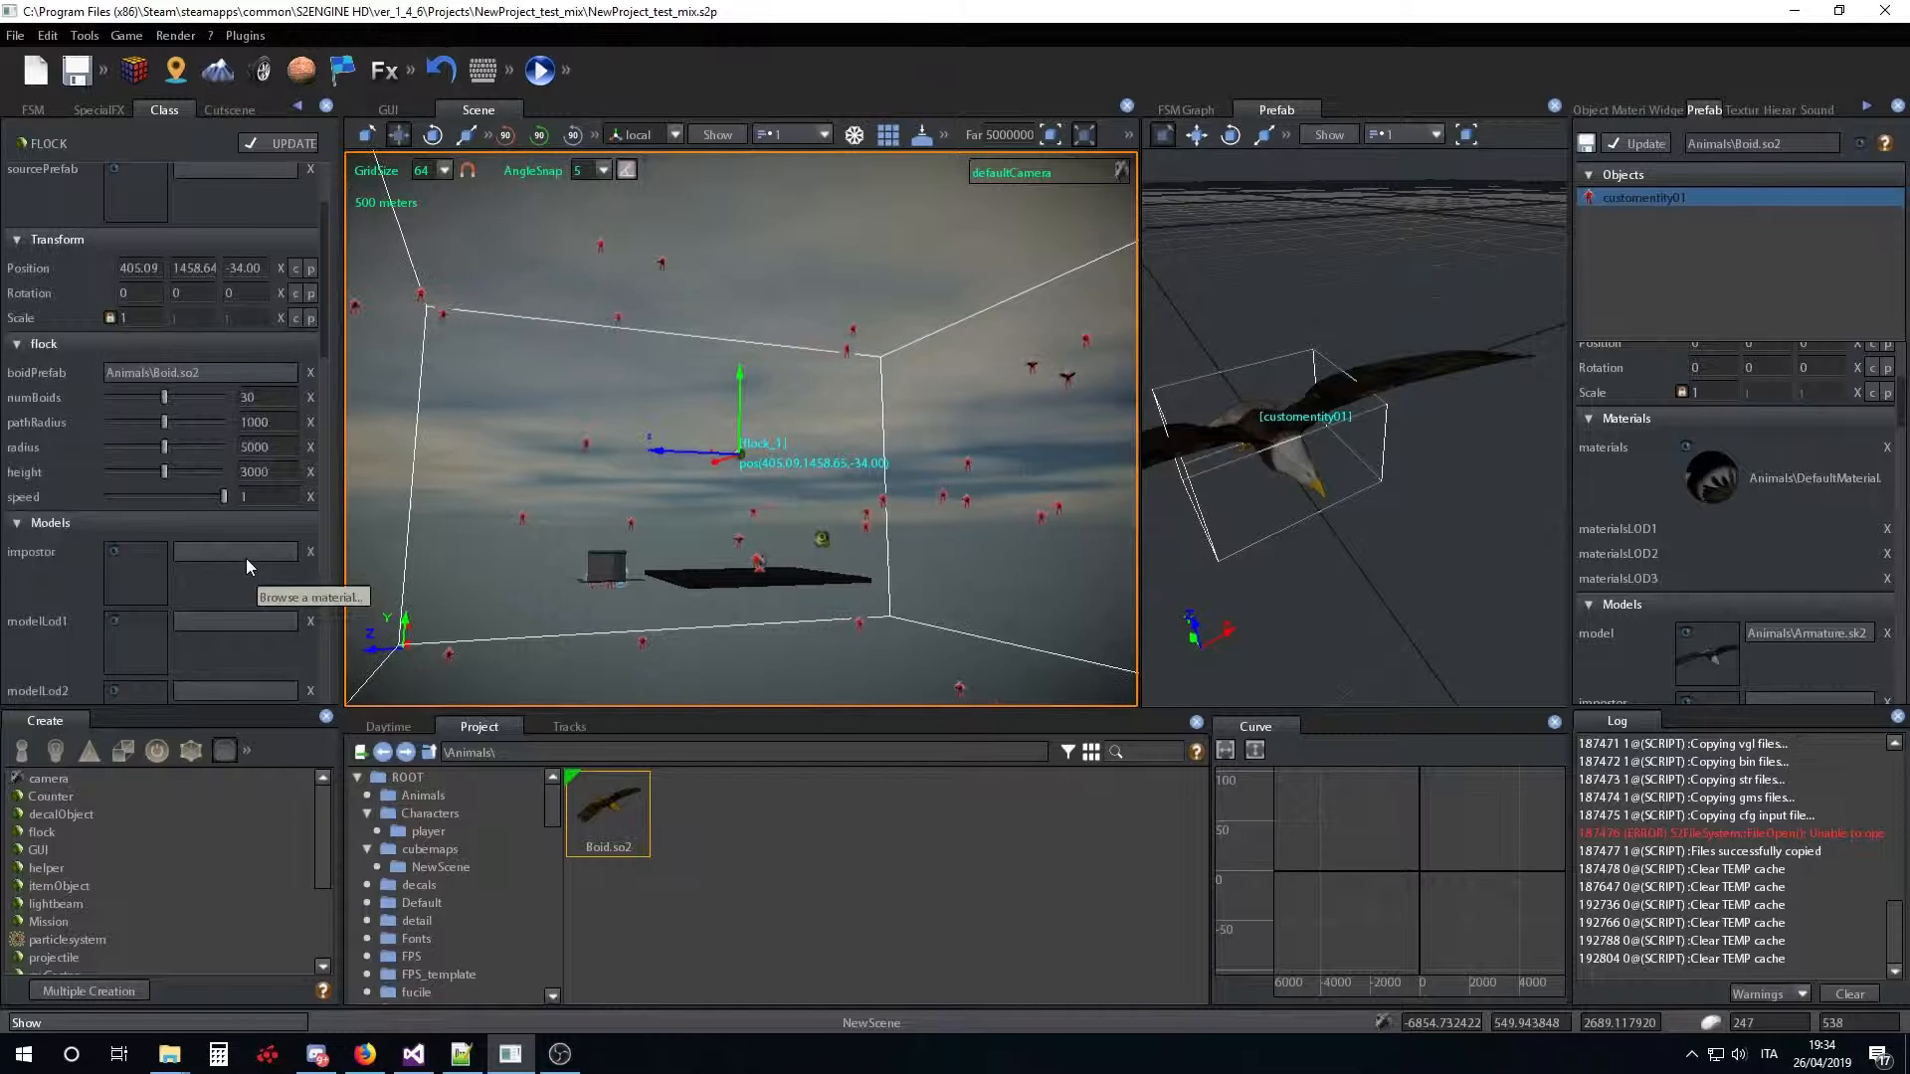
Set the flock's height to 100 and view the flattened flight volume from the side
click(279, 475)
text(100)
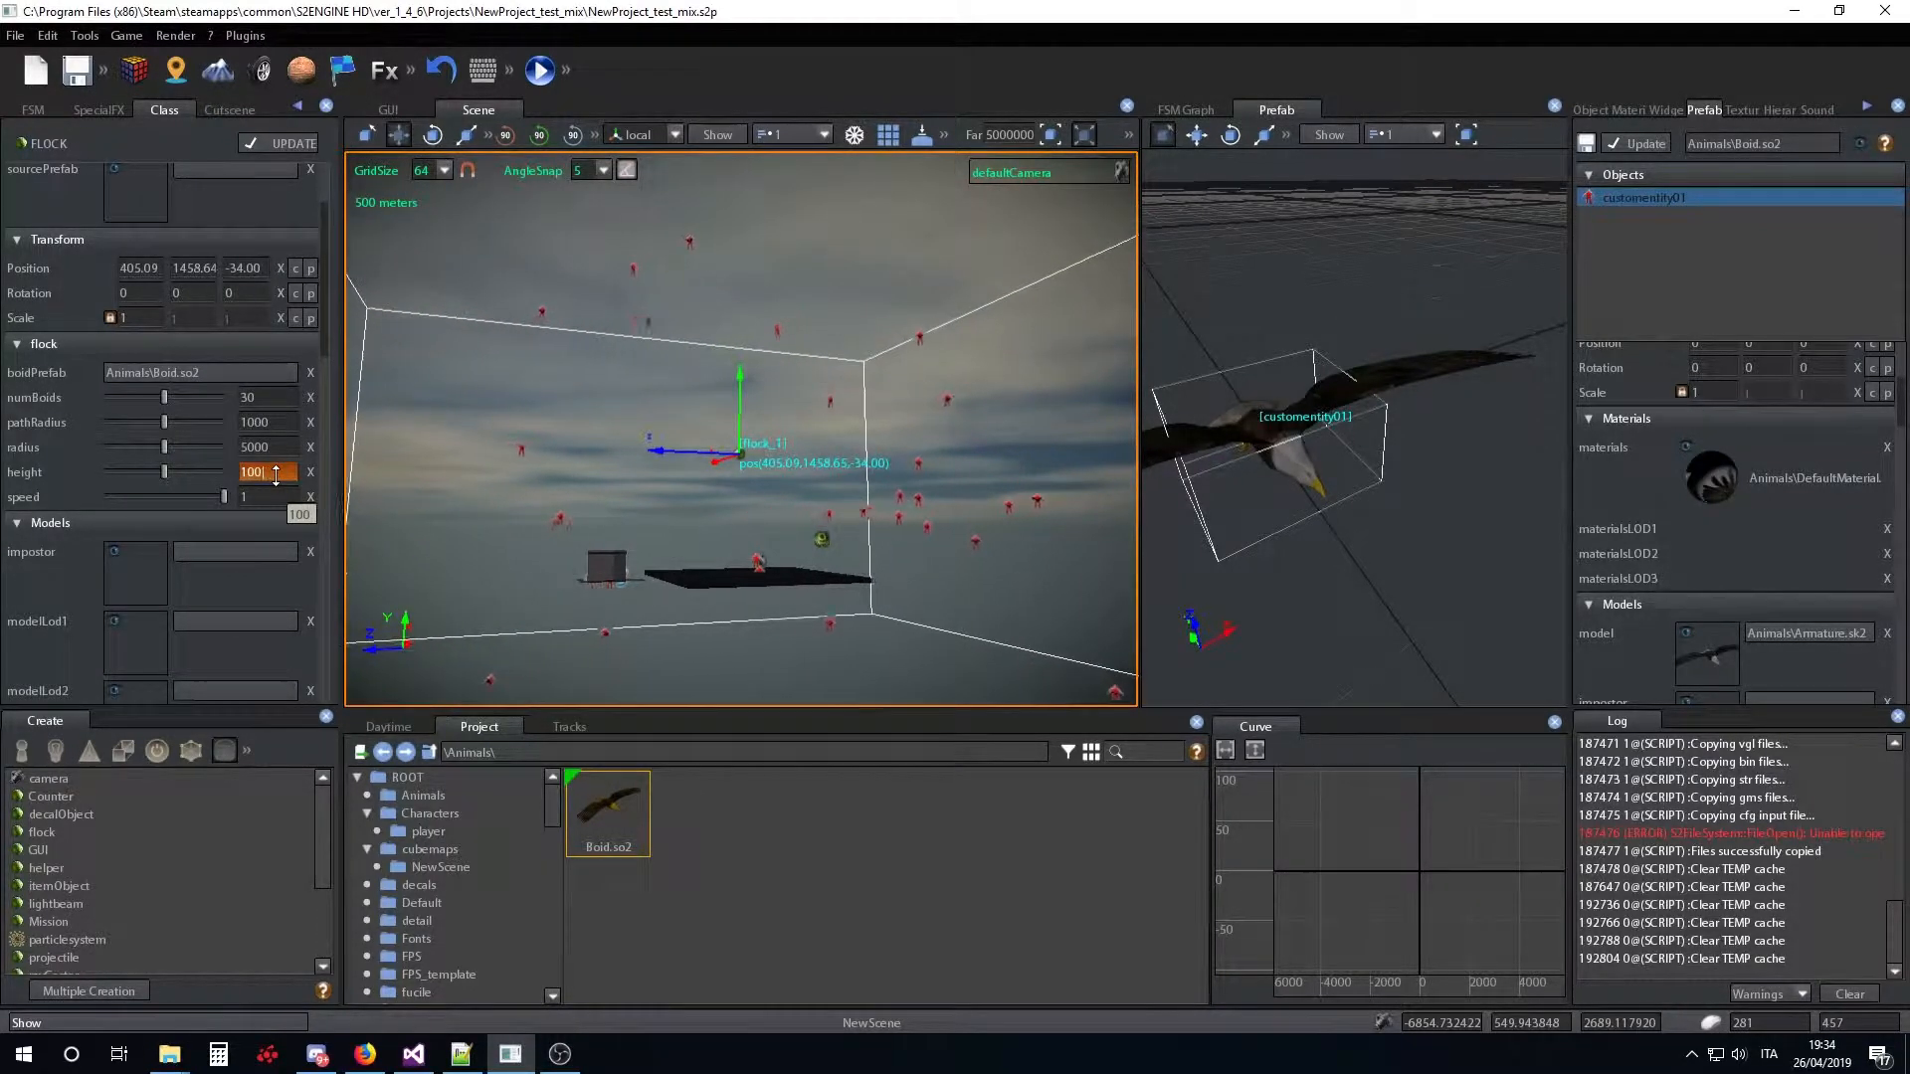
key(Return)
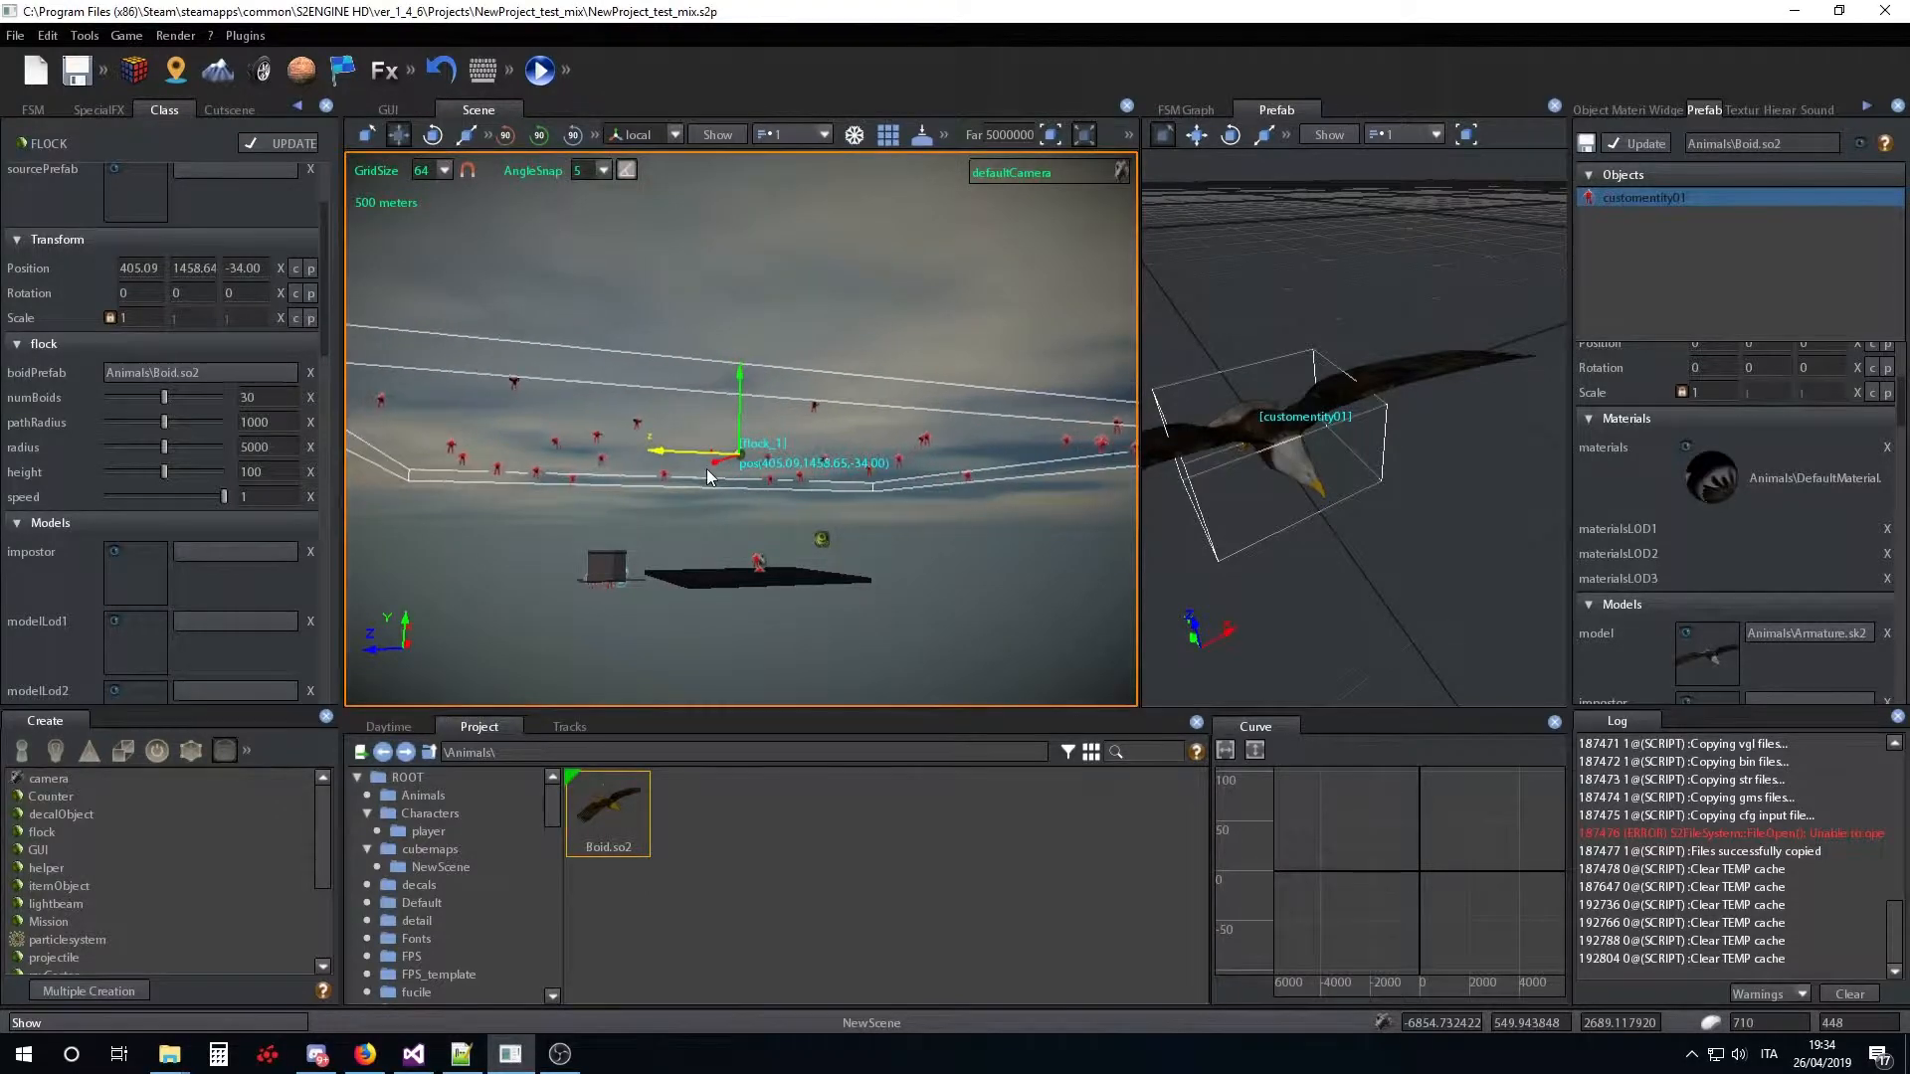
right_drag(702, 469, 575, 461)
key(d)
key(s)
key(d)
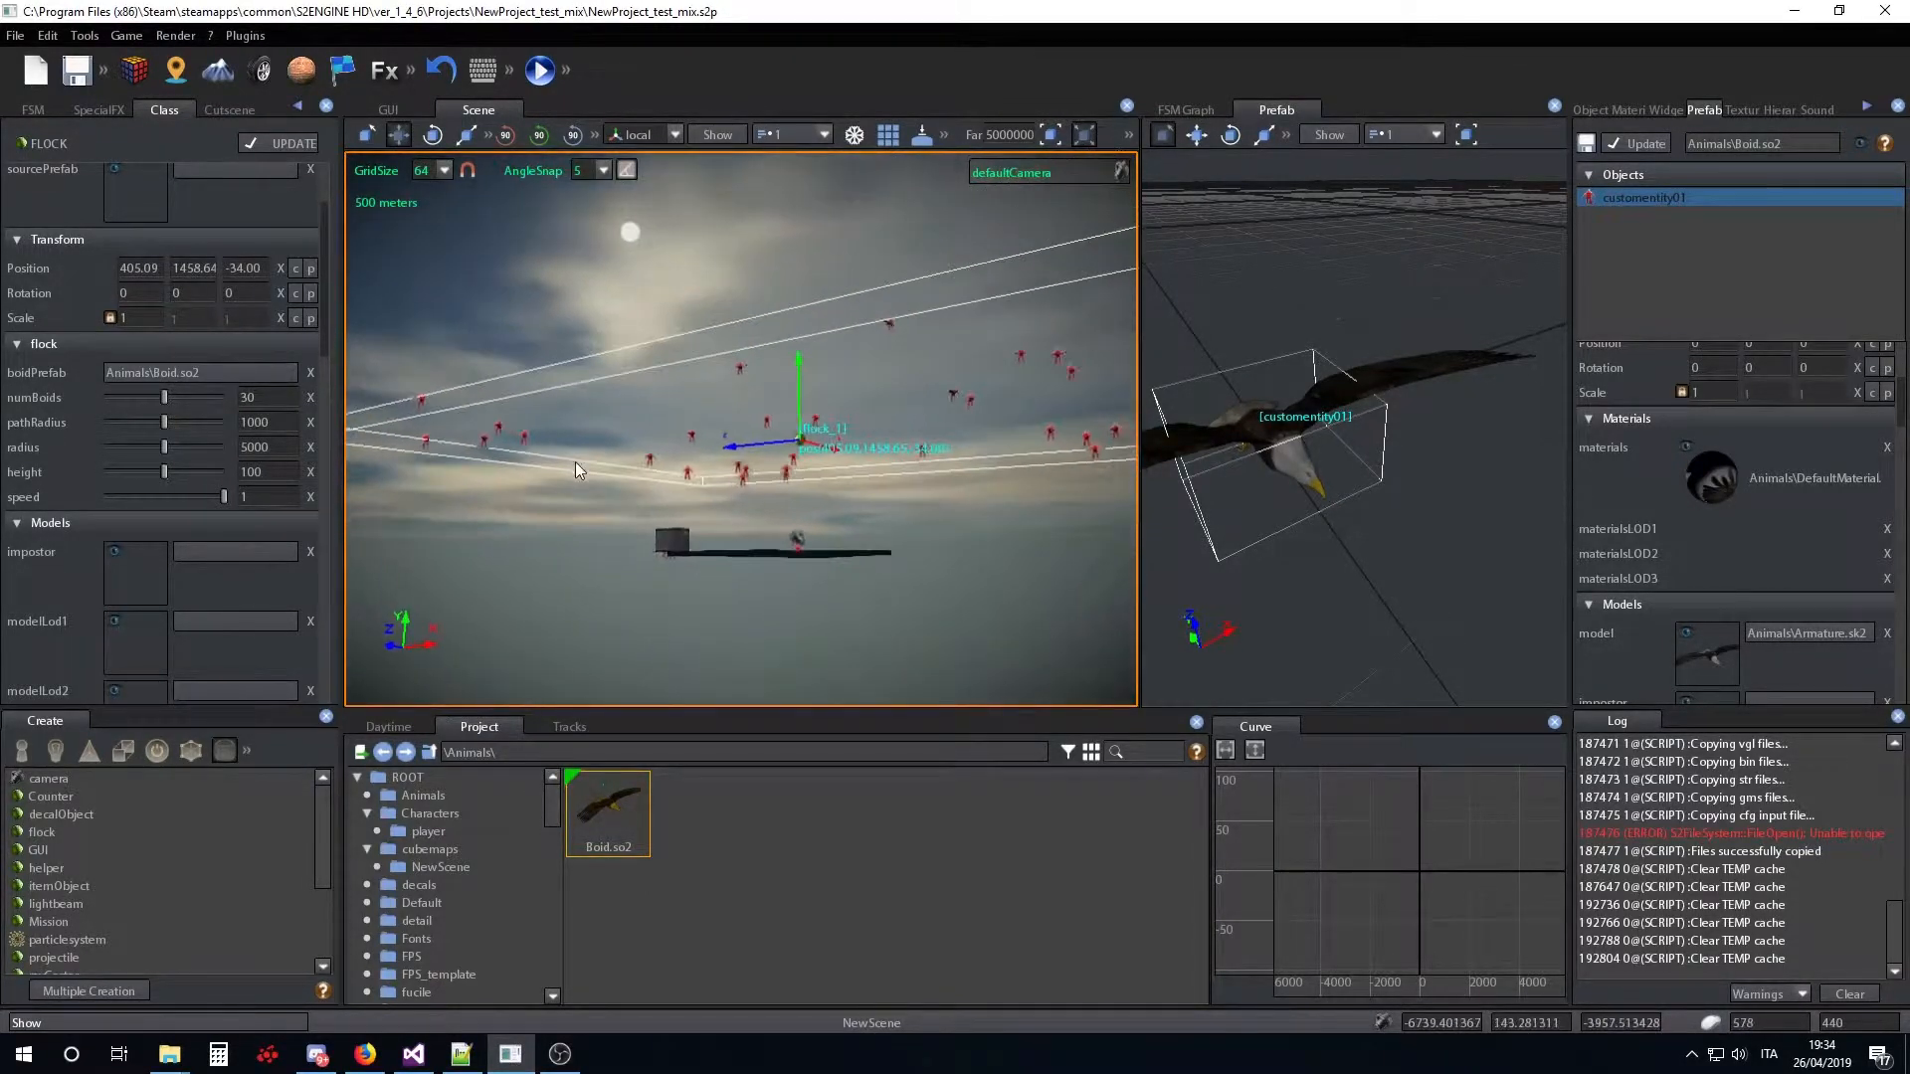
Set both the flock's radius and its height to 1000
click(279, 446)
text(1000)
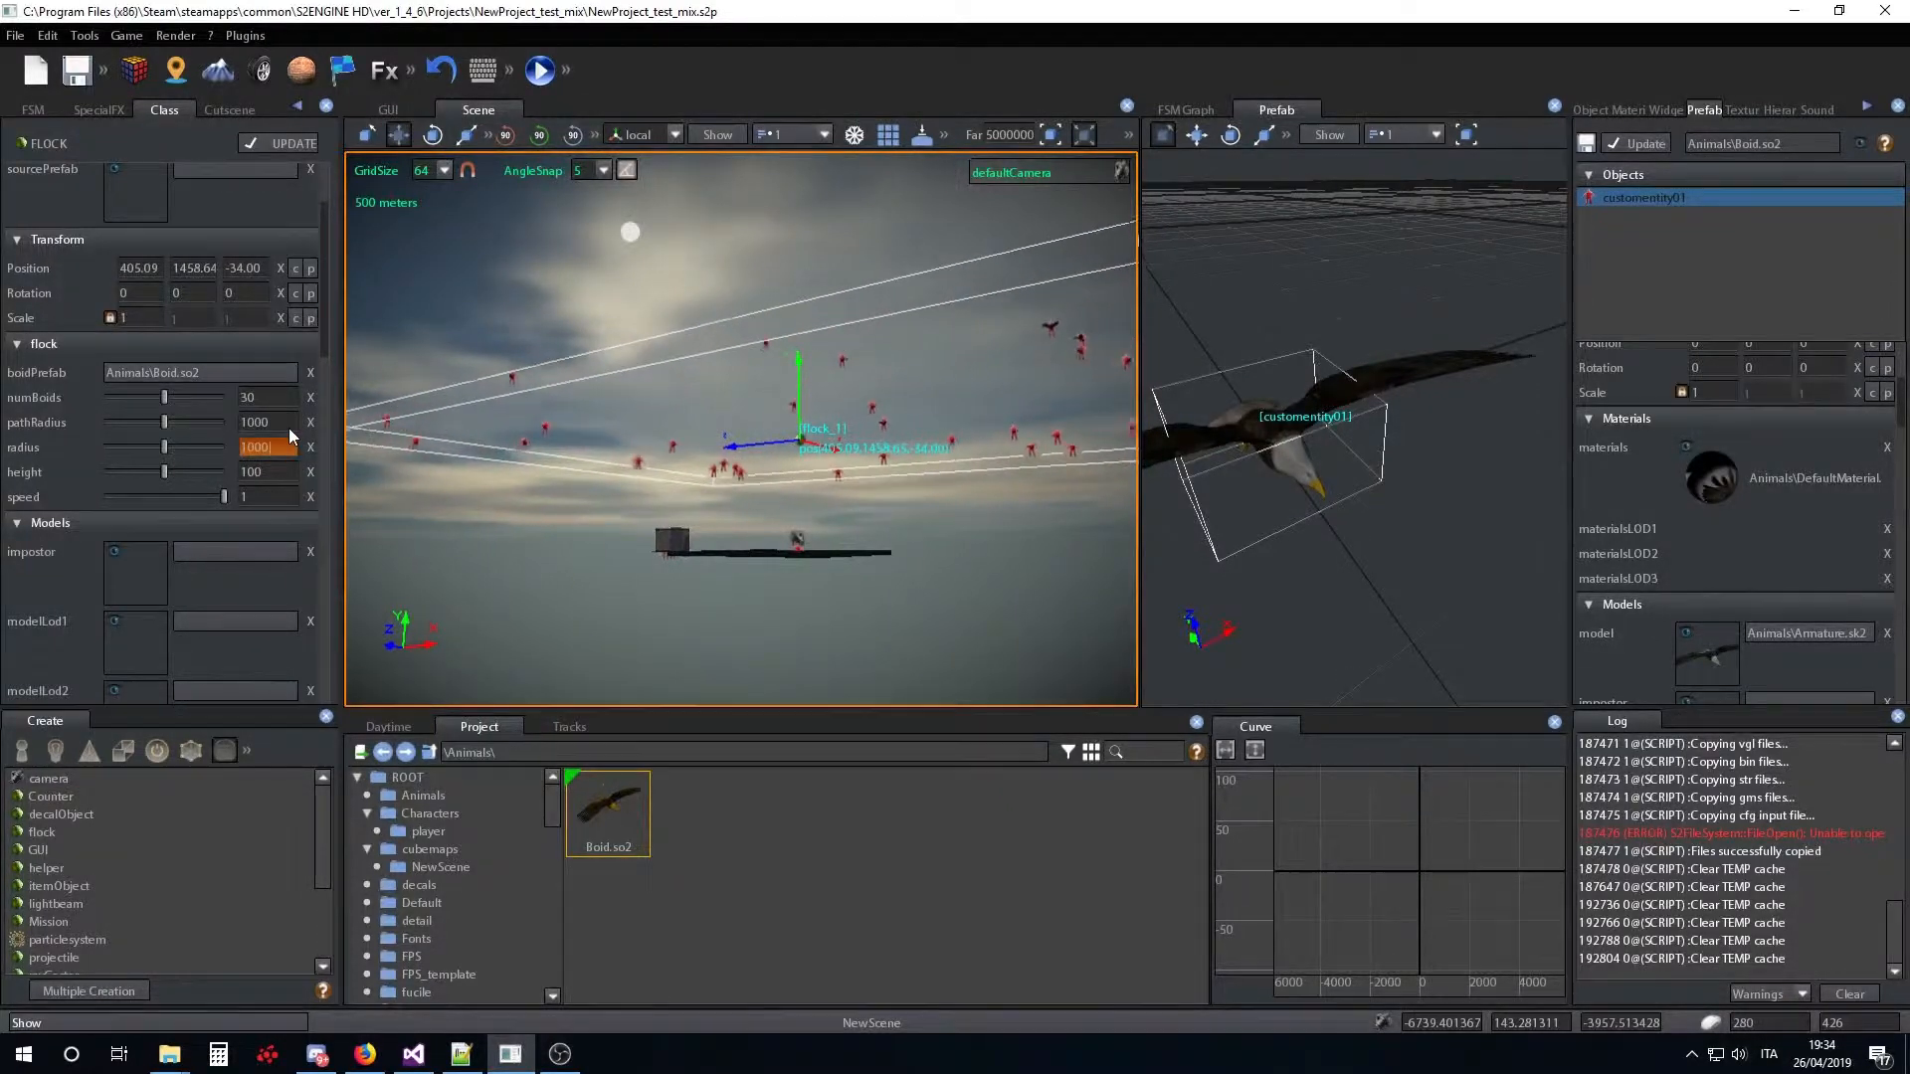
key(Return)
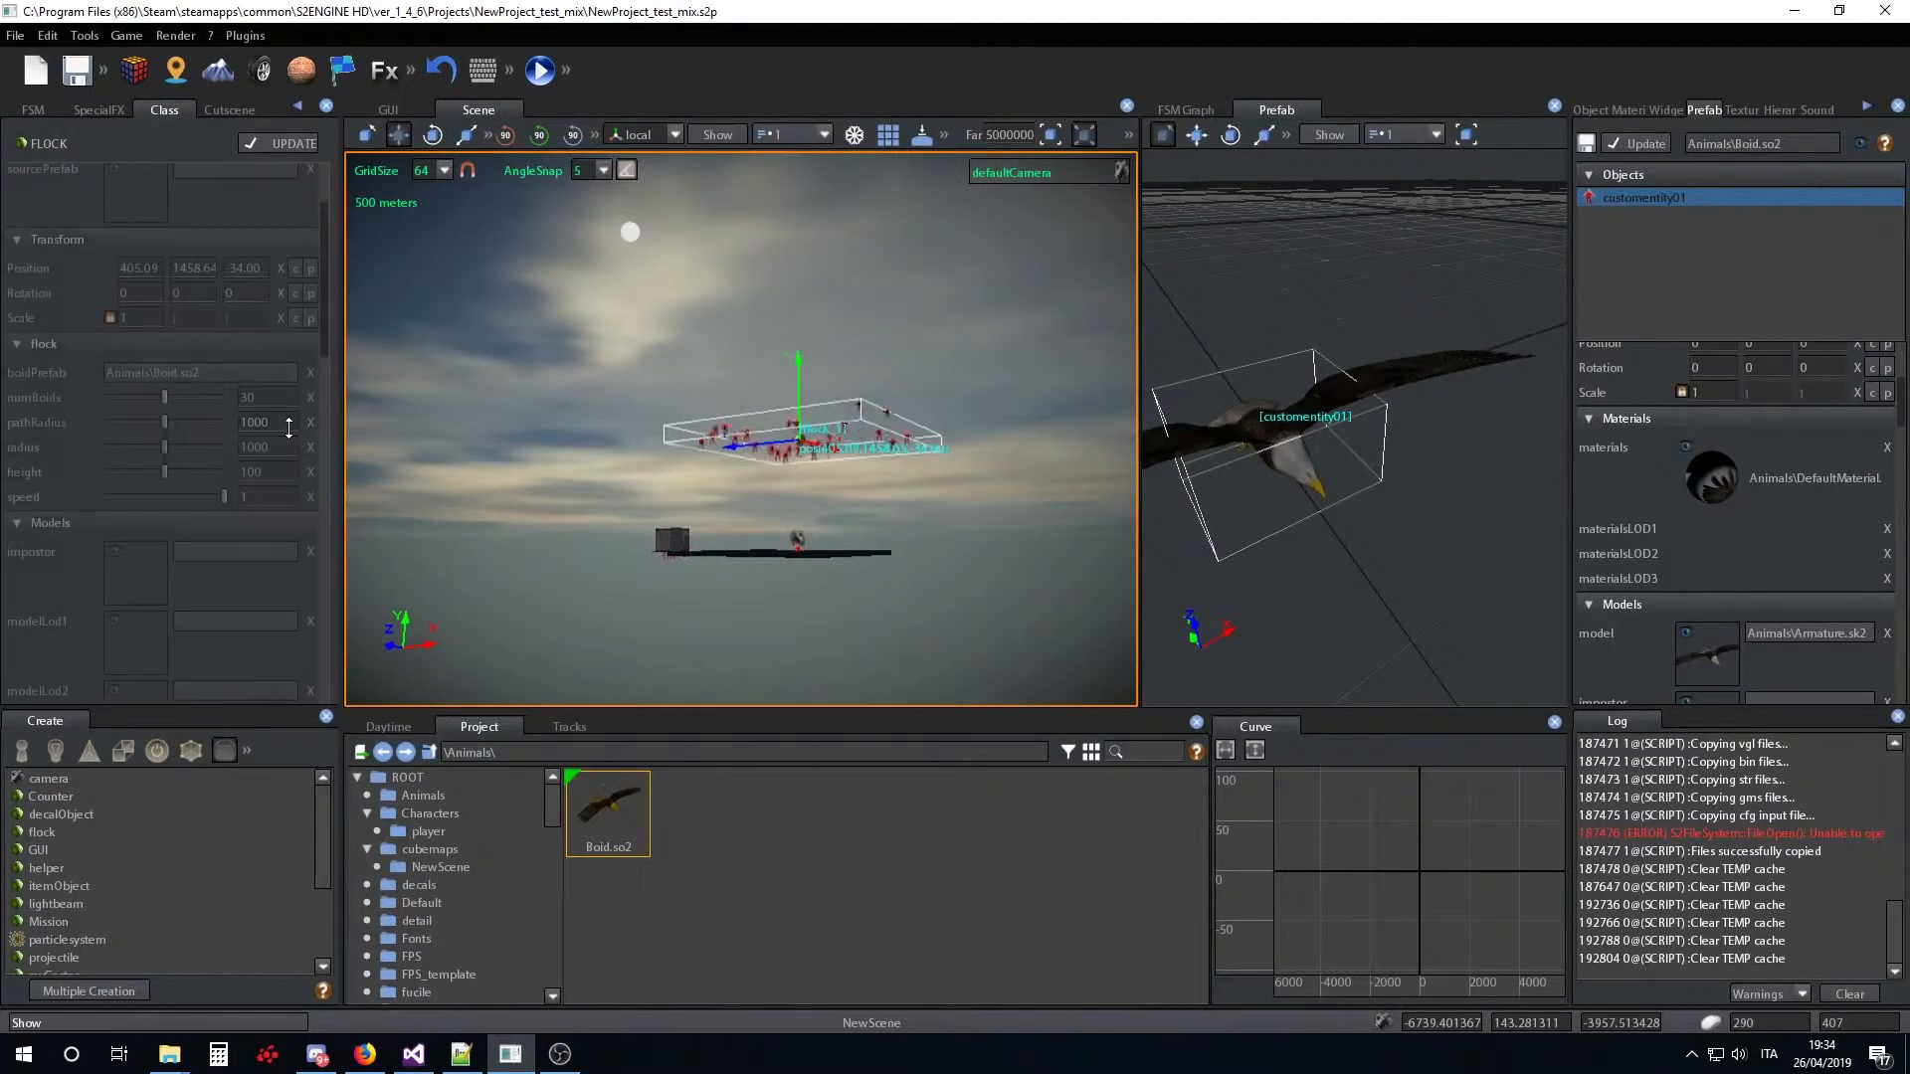
click(279, 470)
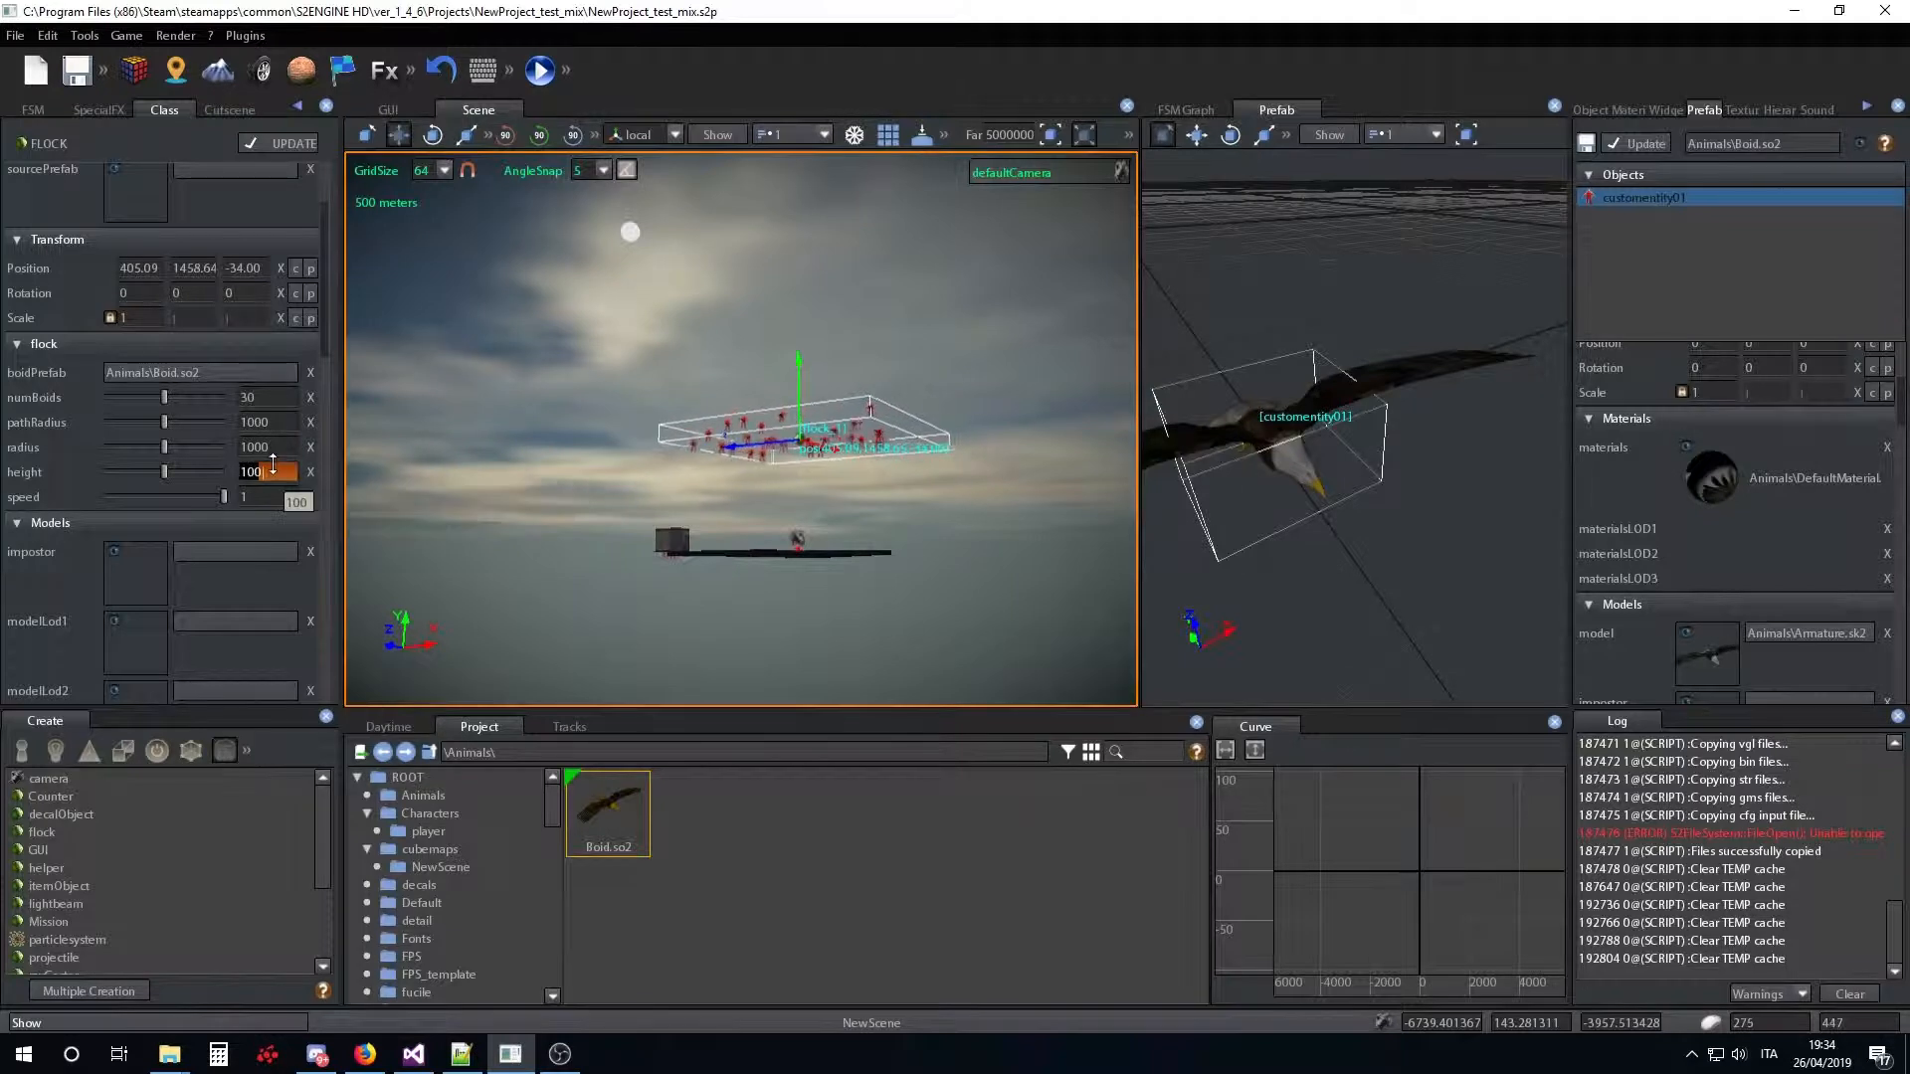
key(Return)
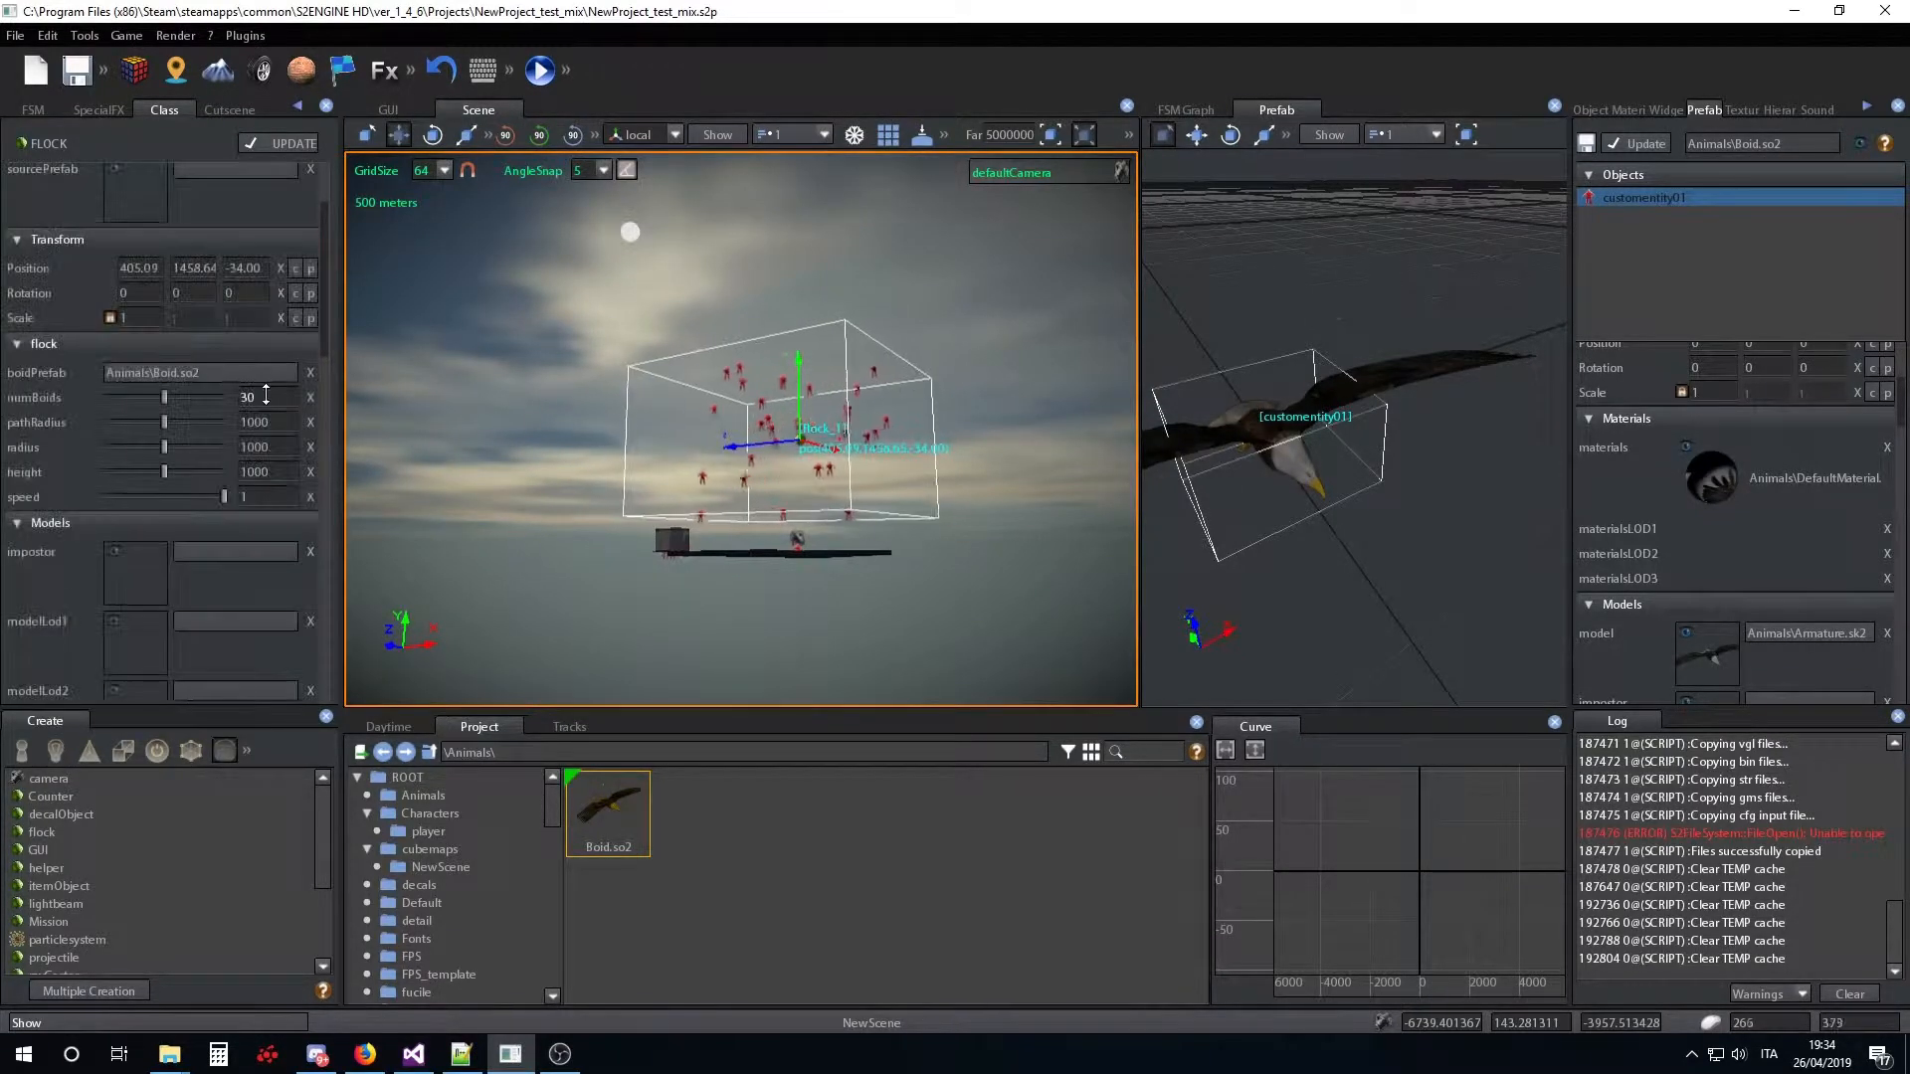
Try a flock speed of 30
click(262, 497)
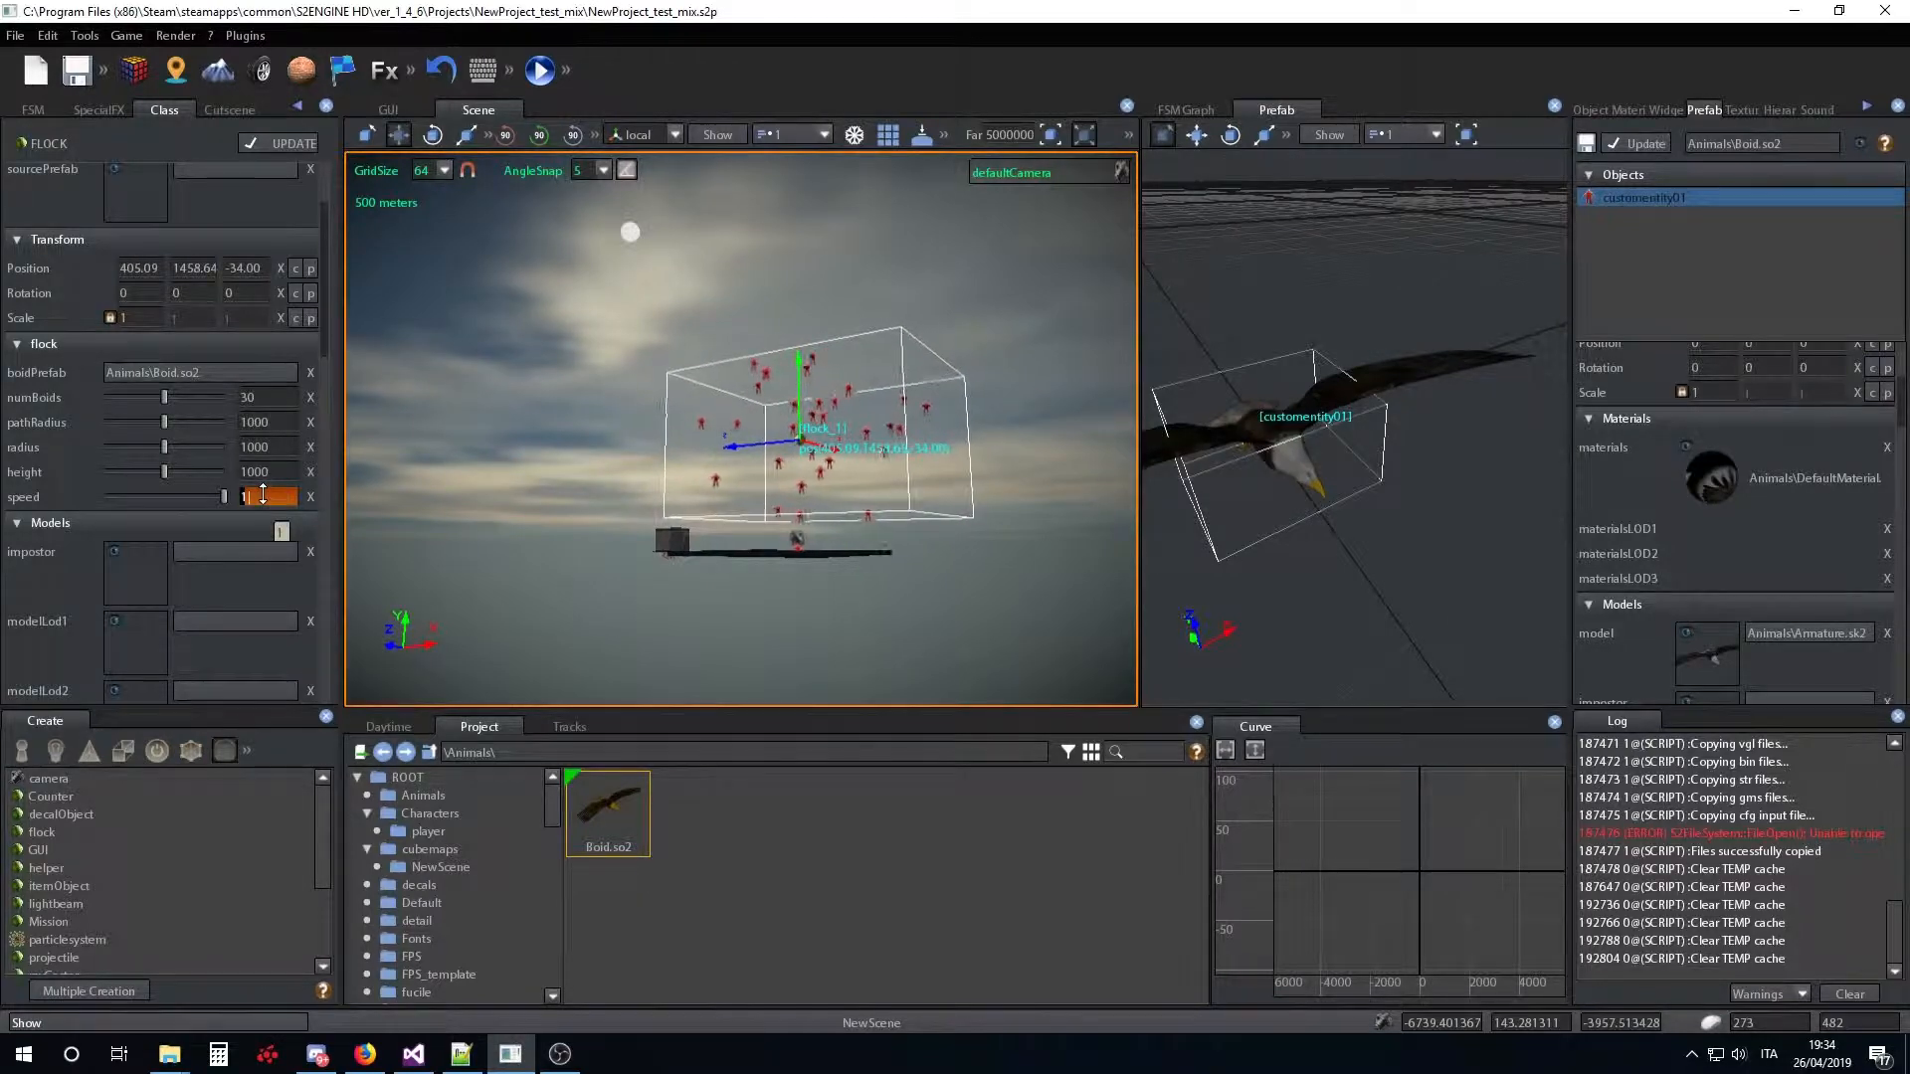
text(30)
key(Return)
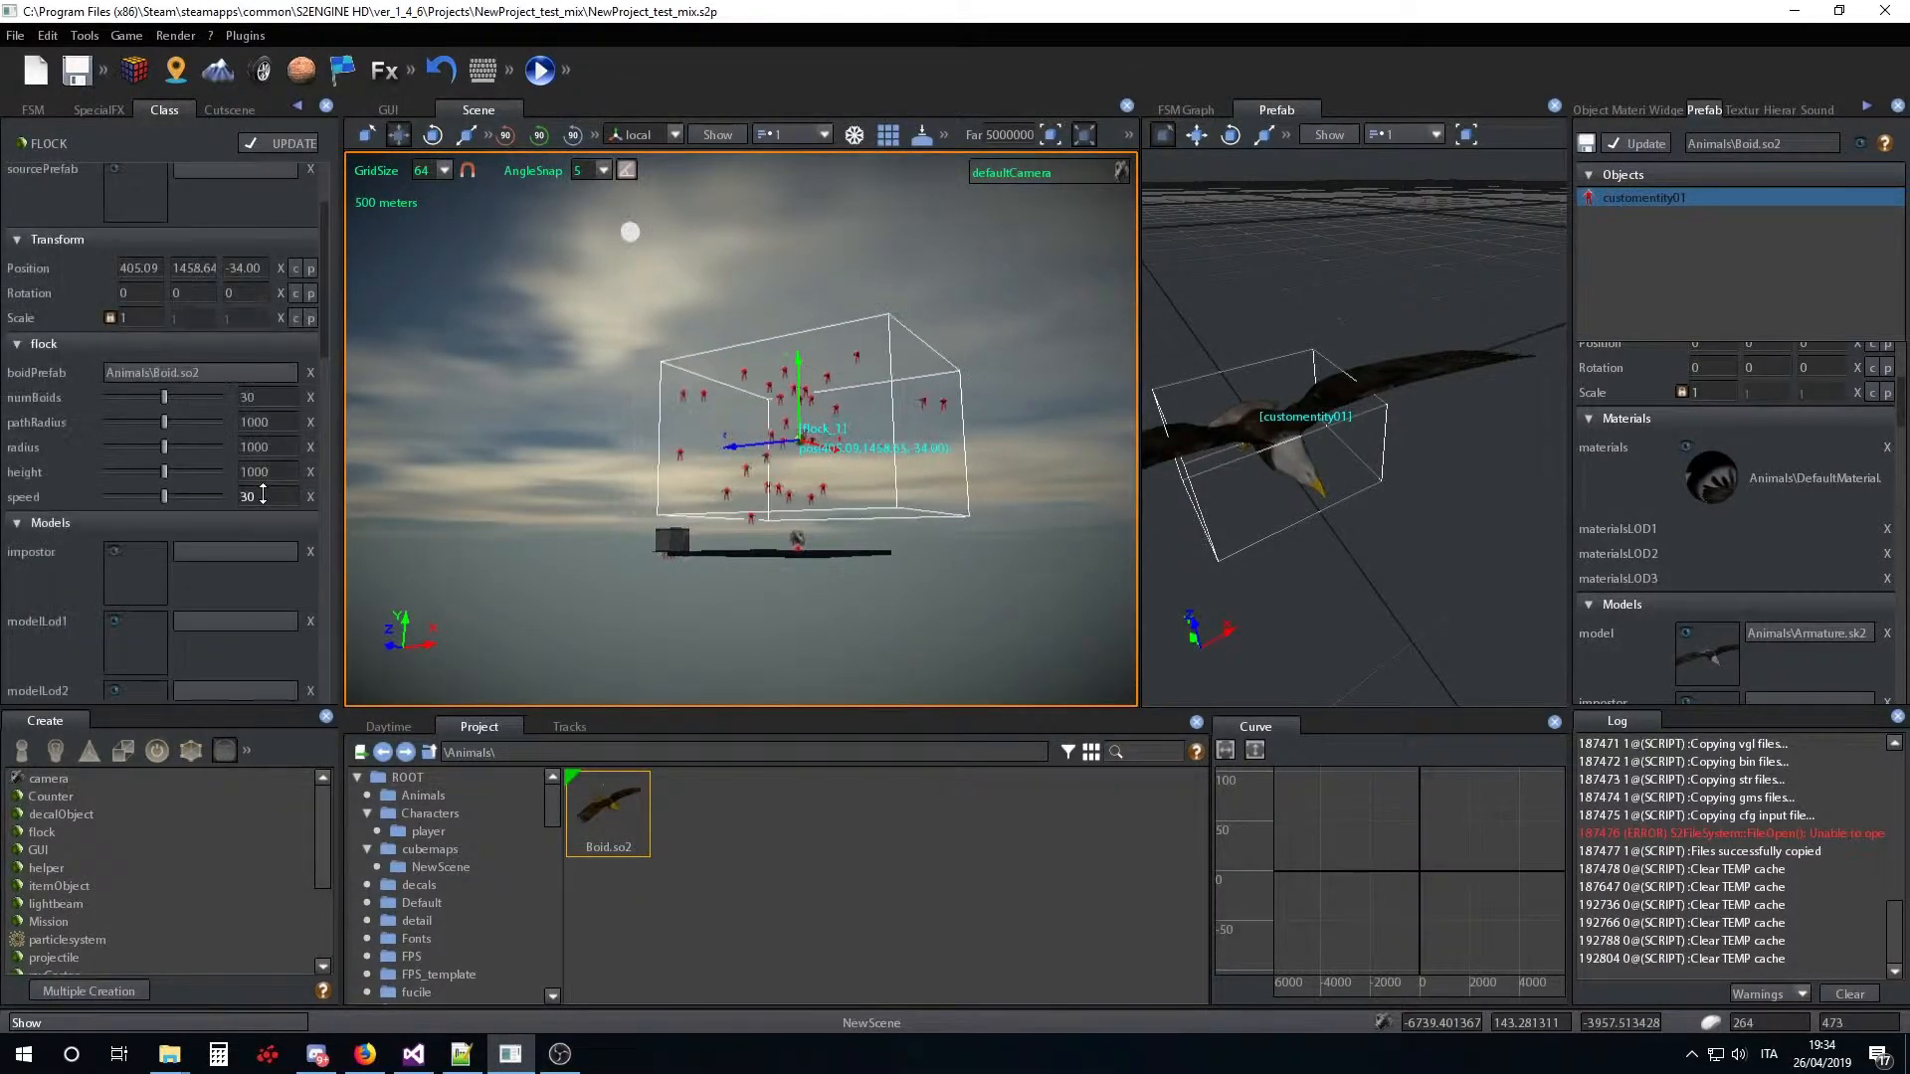
Set the flock's speed to 2
click(251, 495)
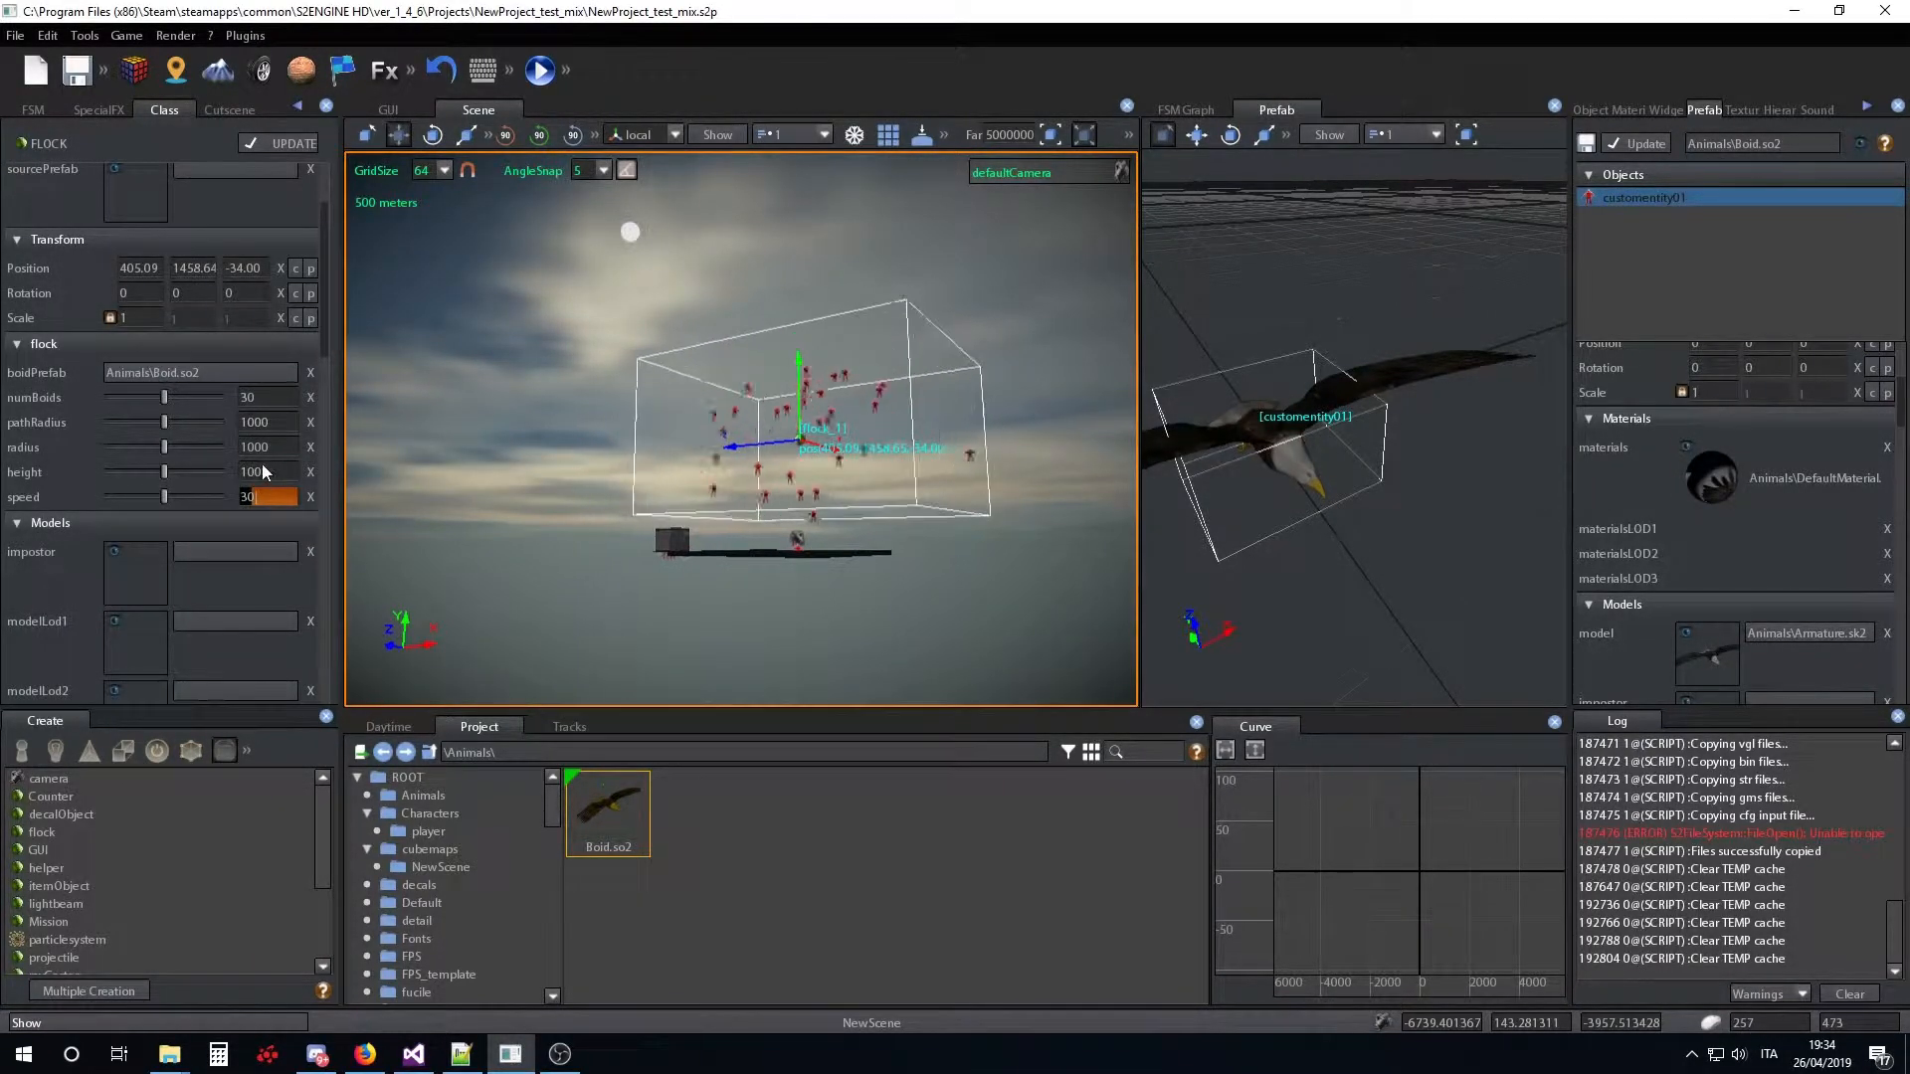
text(2)
key(Return)
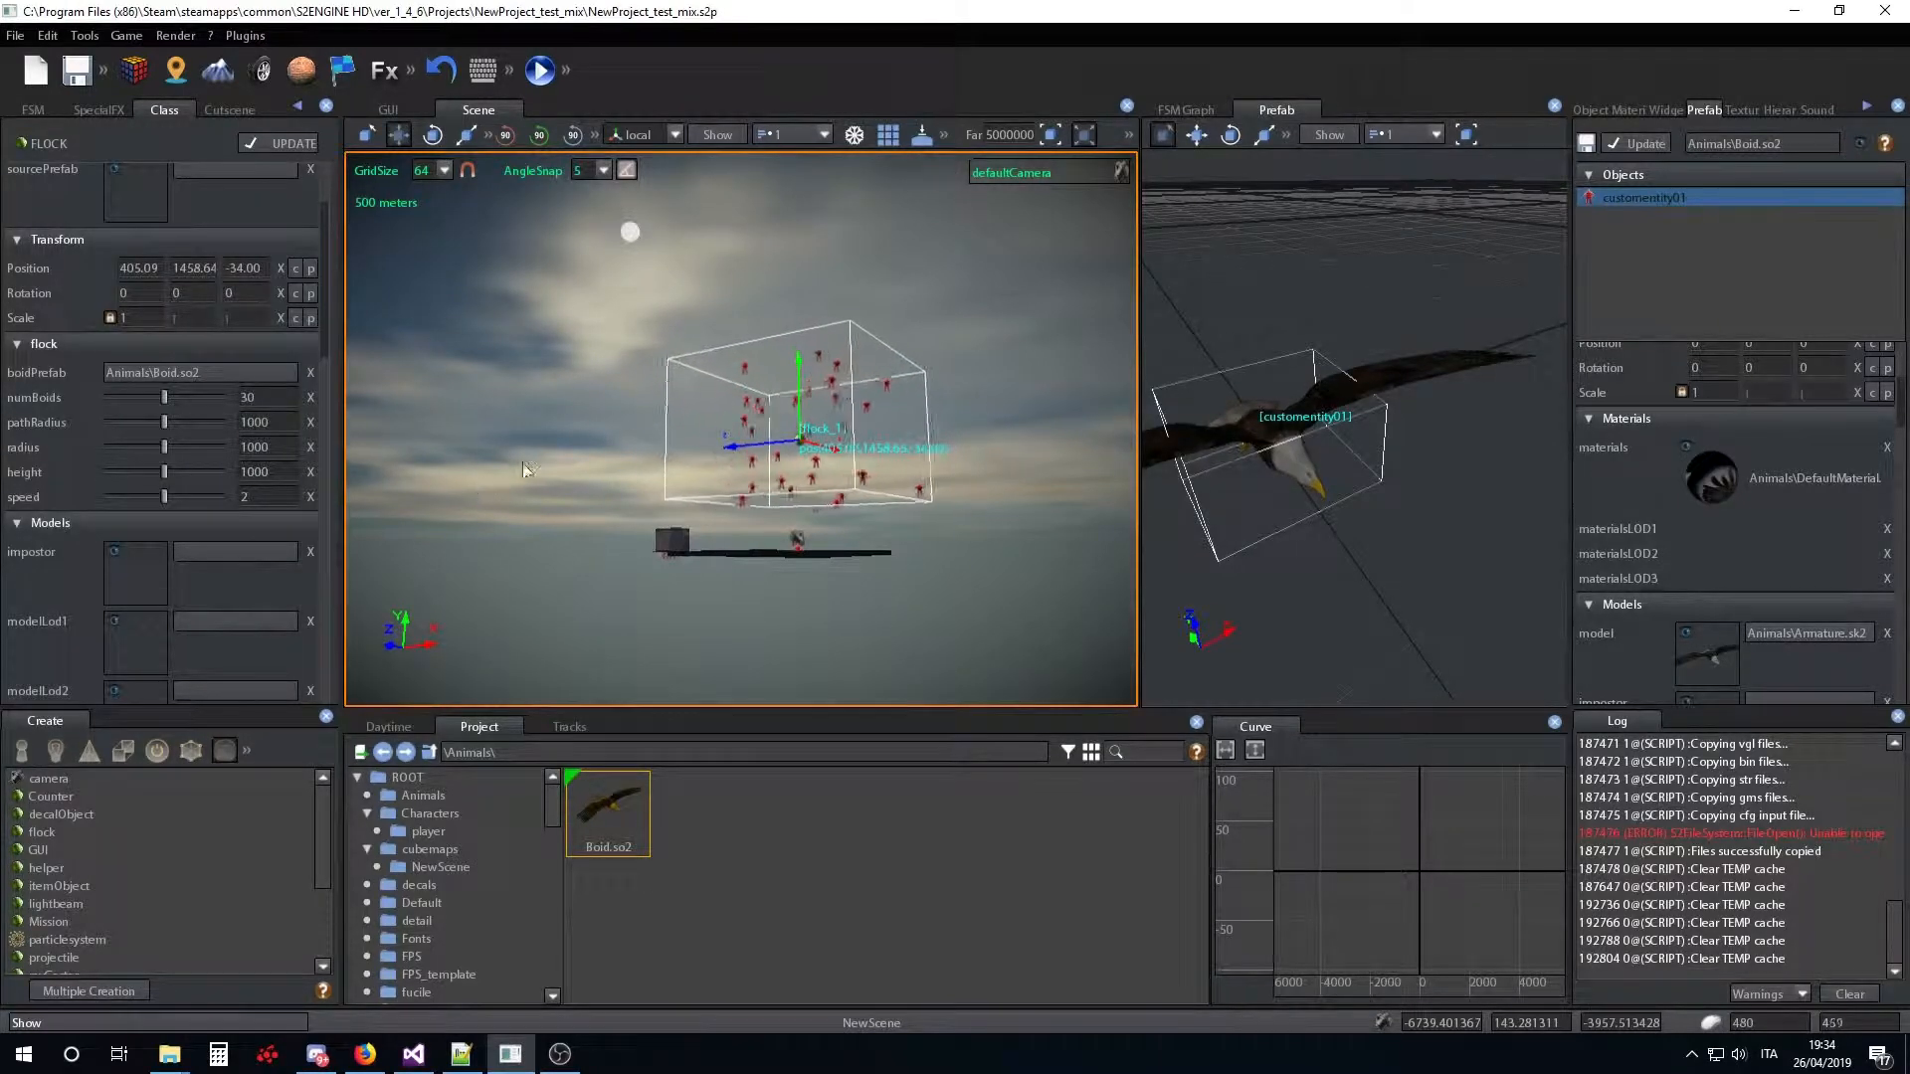
Examine the birds' flight up close inside the flock volume from several viewpoints
key(w)
right_drag(903, 523, 860, 462)
key(w)
key(s)
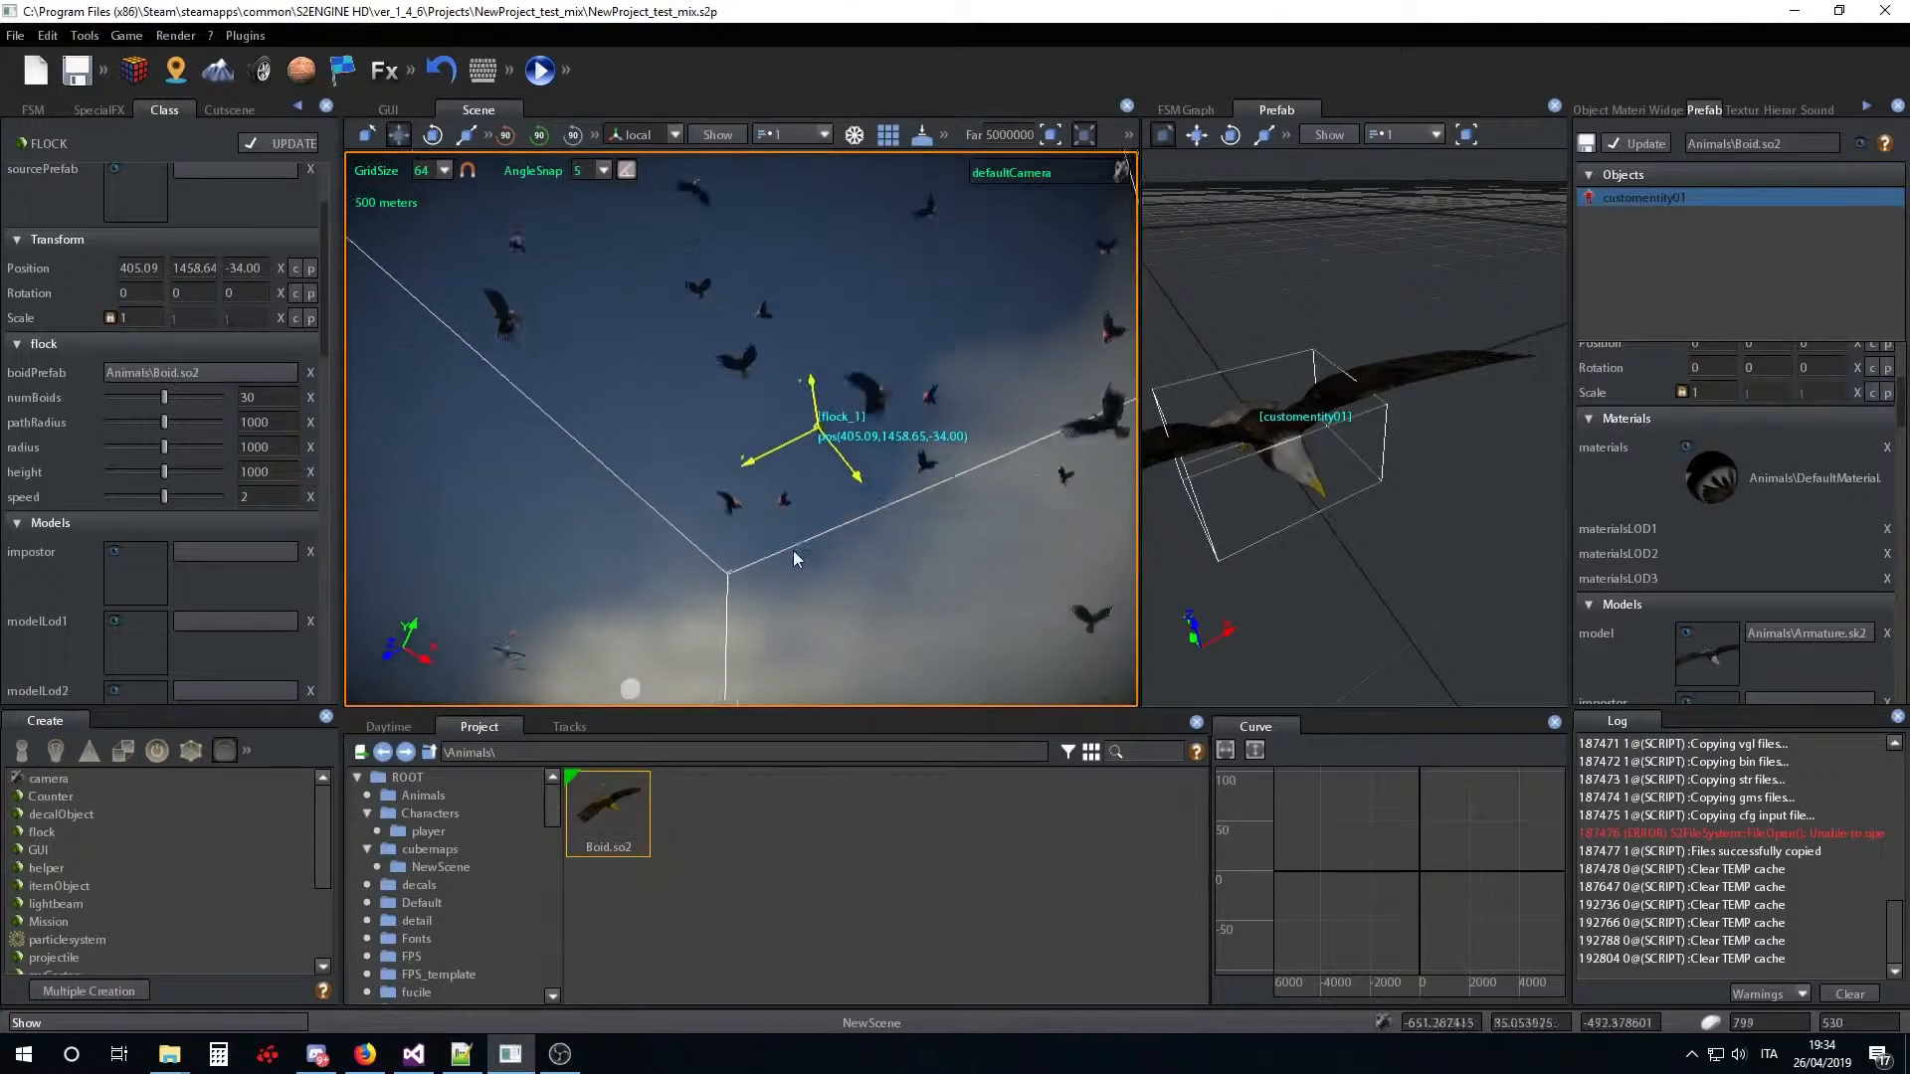
right_drag(793, 552, 784, 535)
key(w)
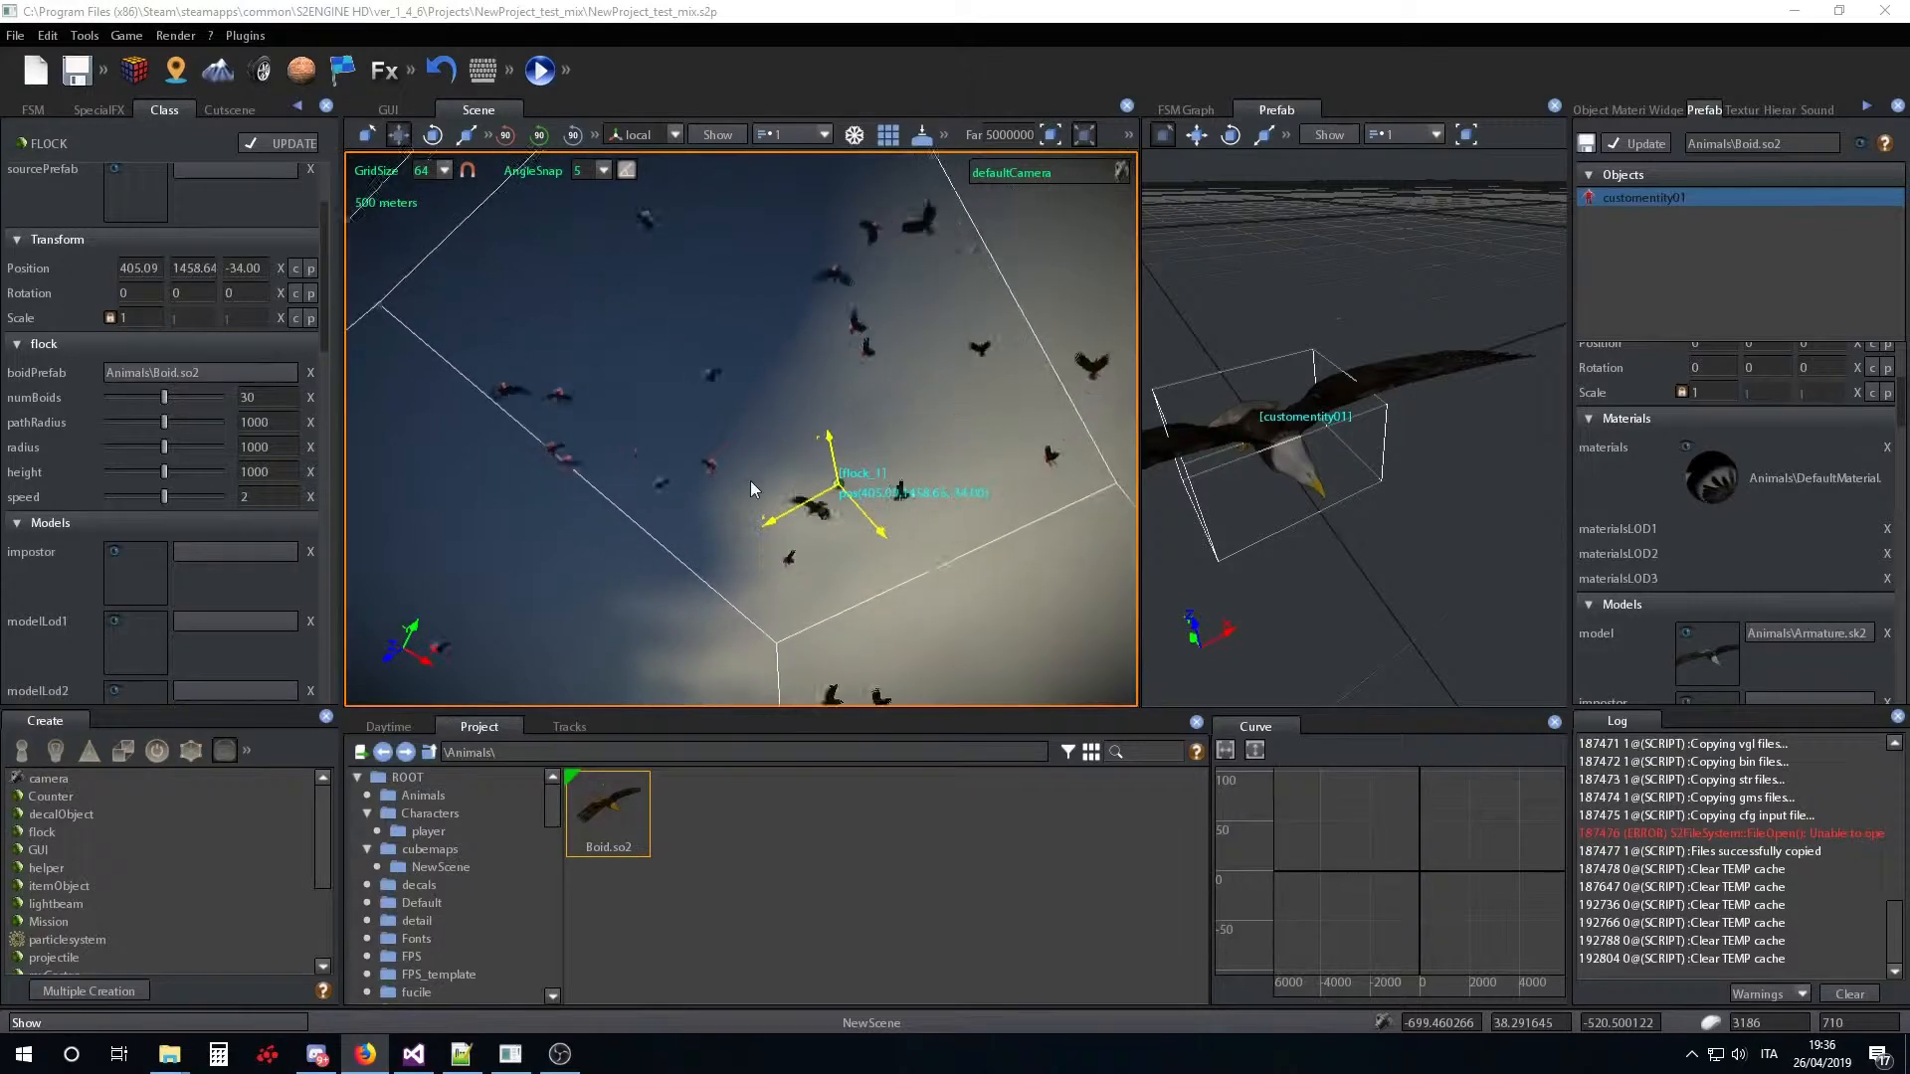
right_drag(814, 402, 961, 476)
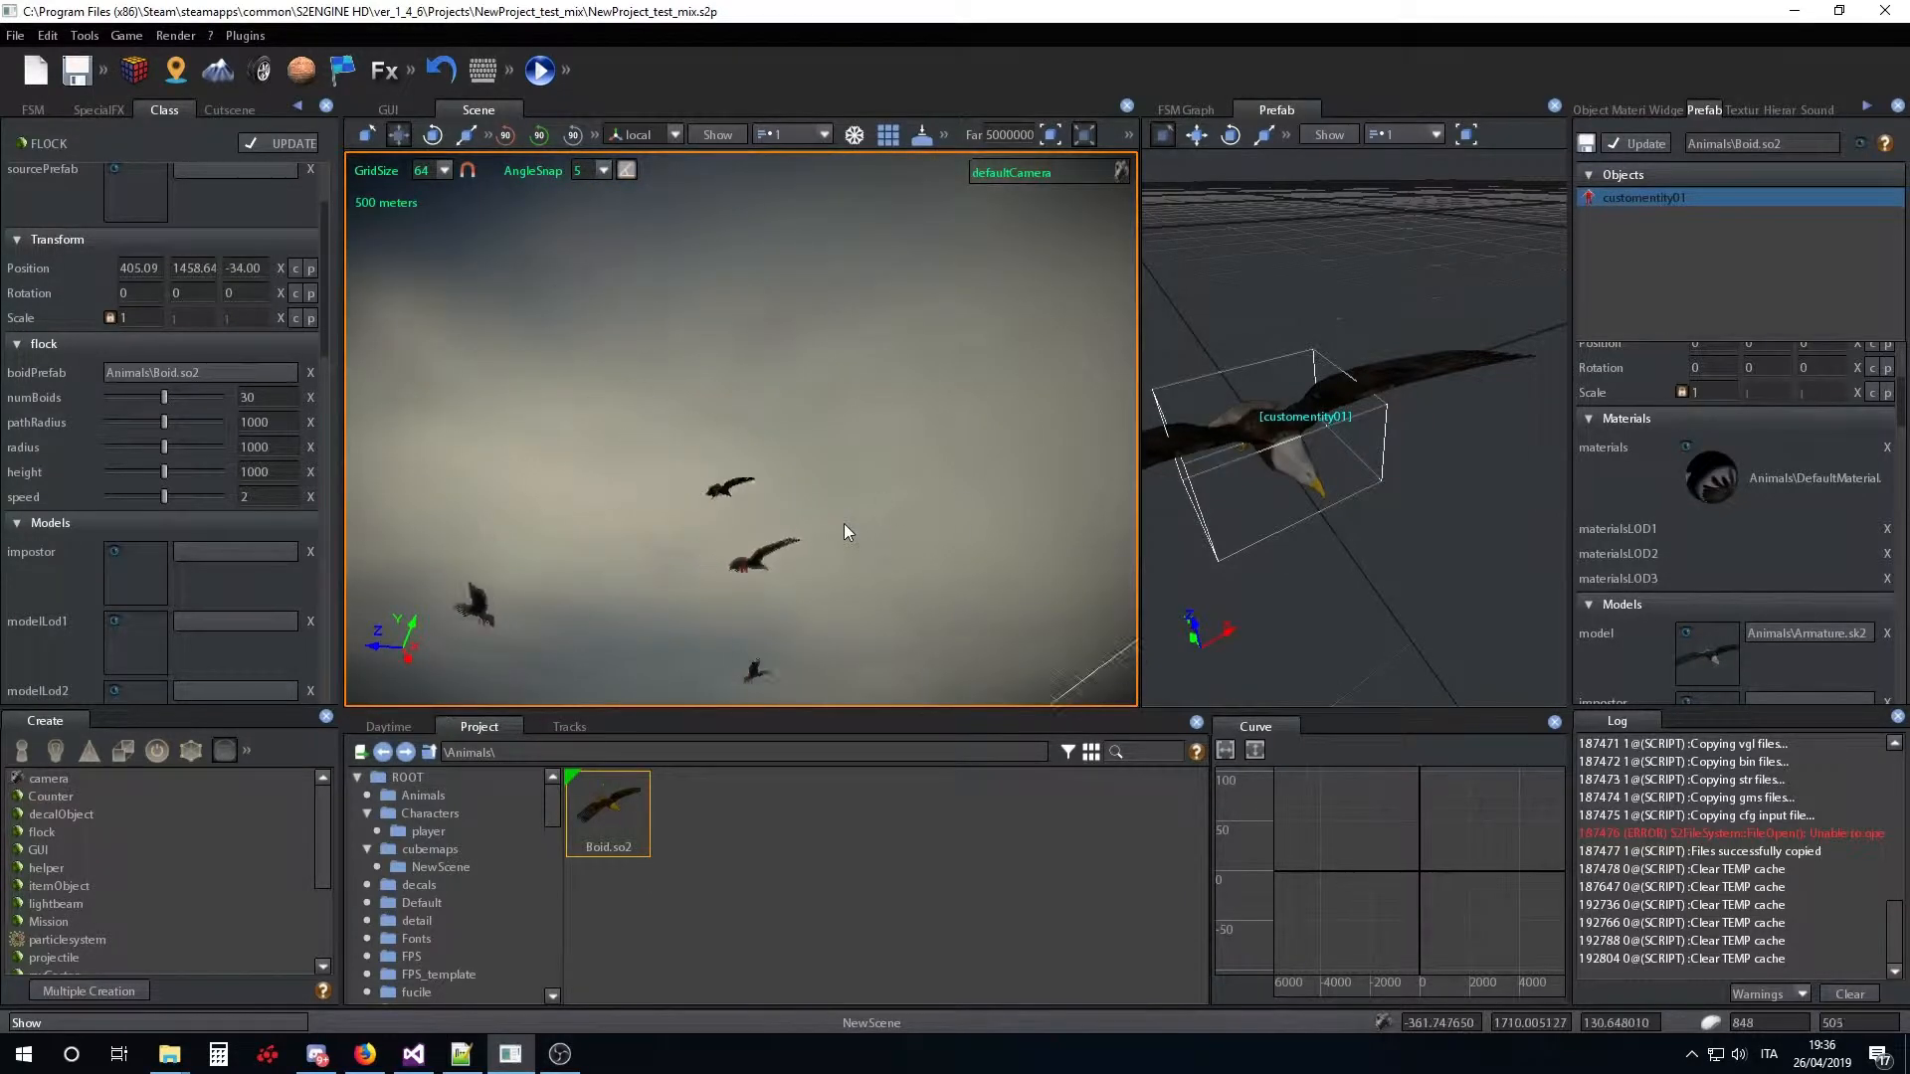
right_drag(843, 523, 854, 509)
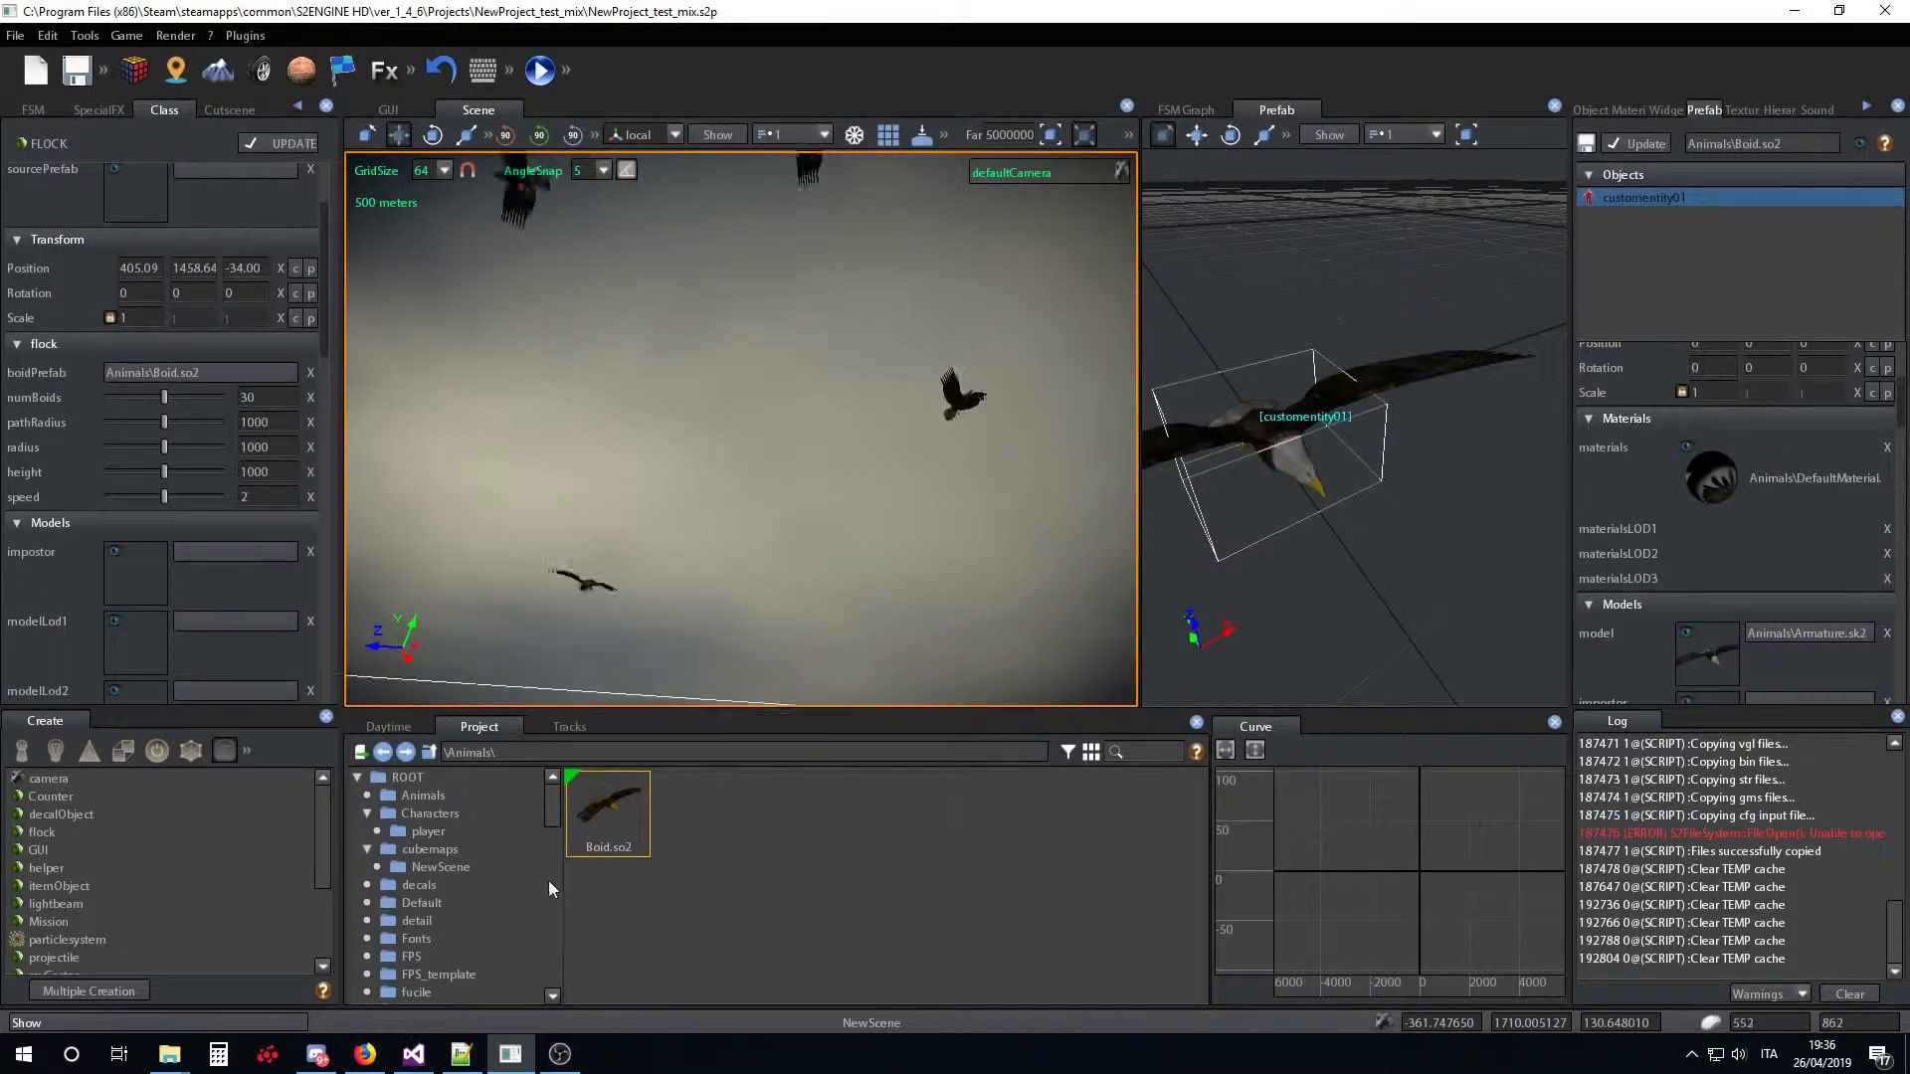
Open the zombi_lite folder in the project files
drag(555, 792, 553, 988)
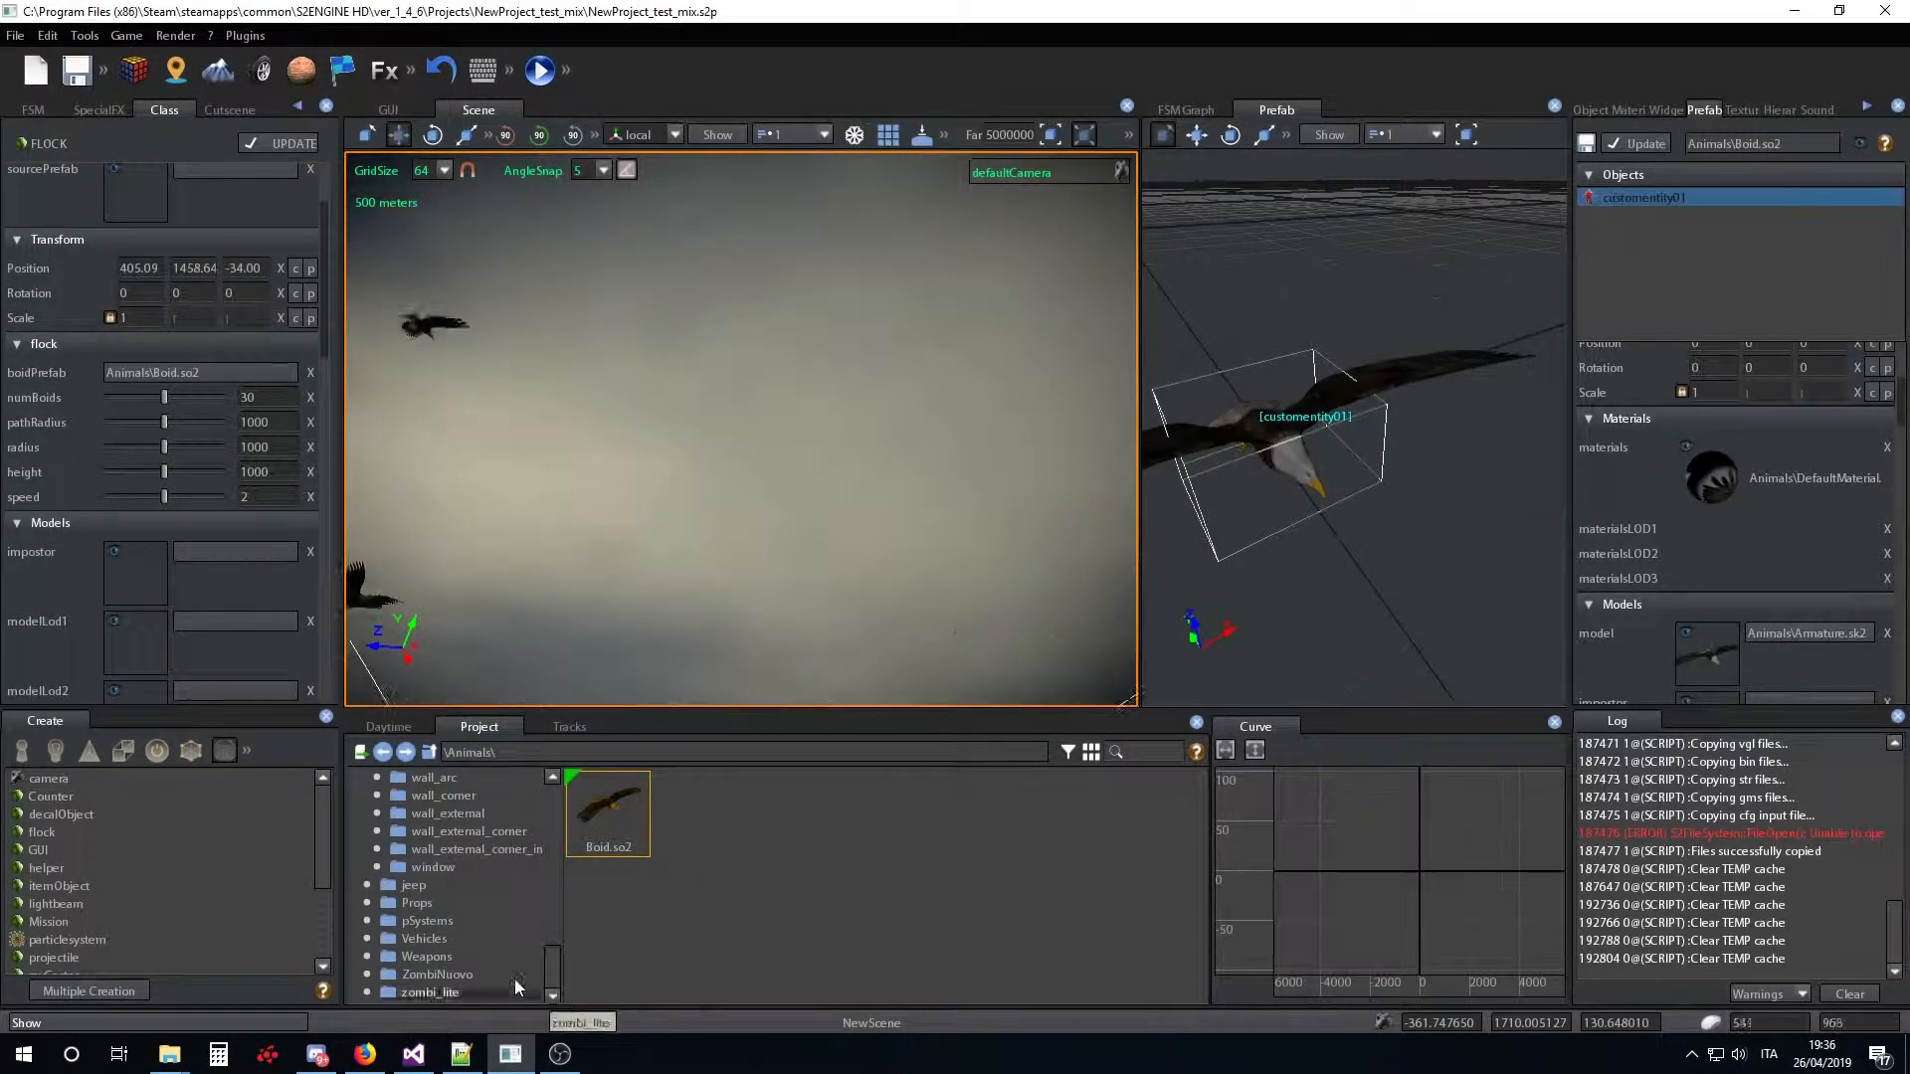
click(440, 975)
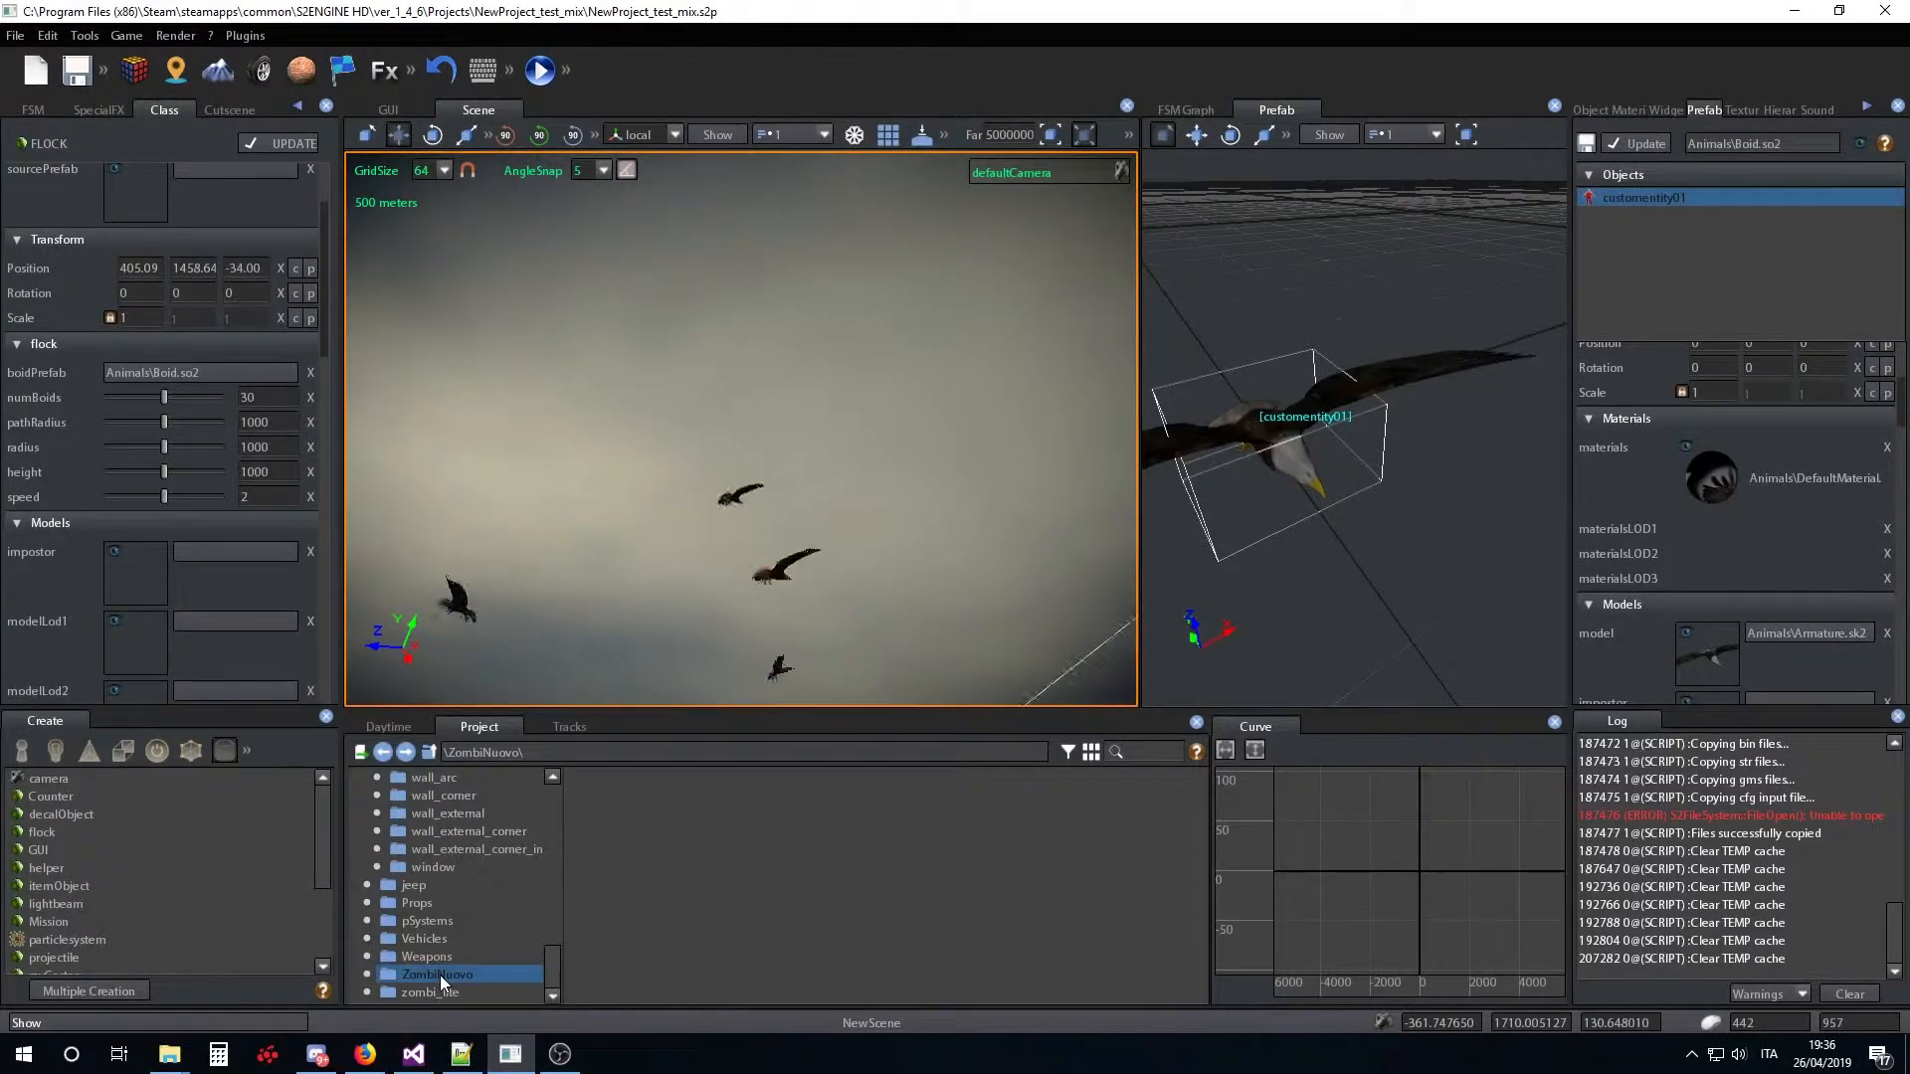
click(443, 993)
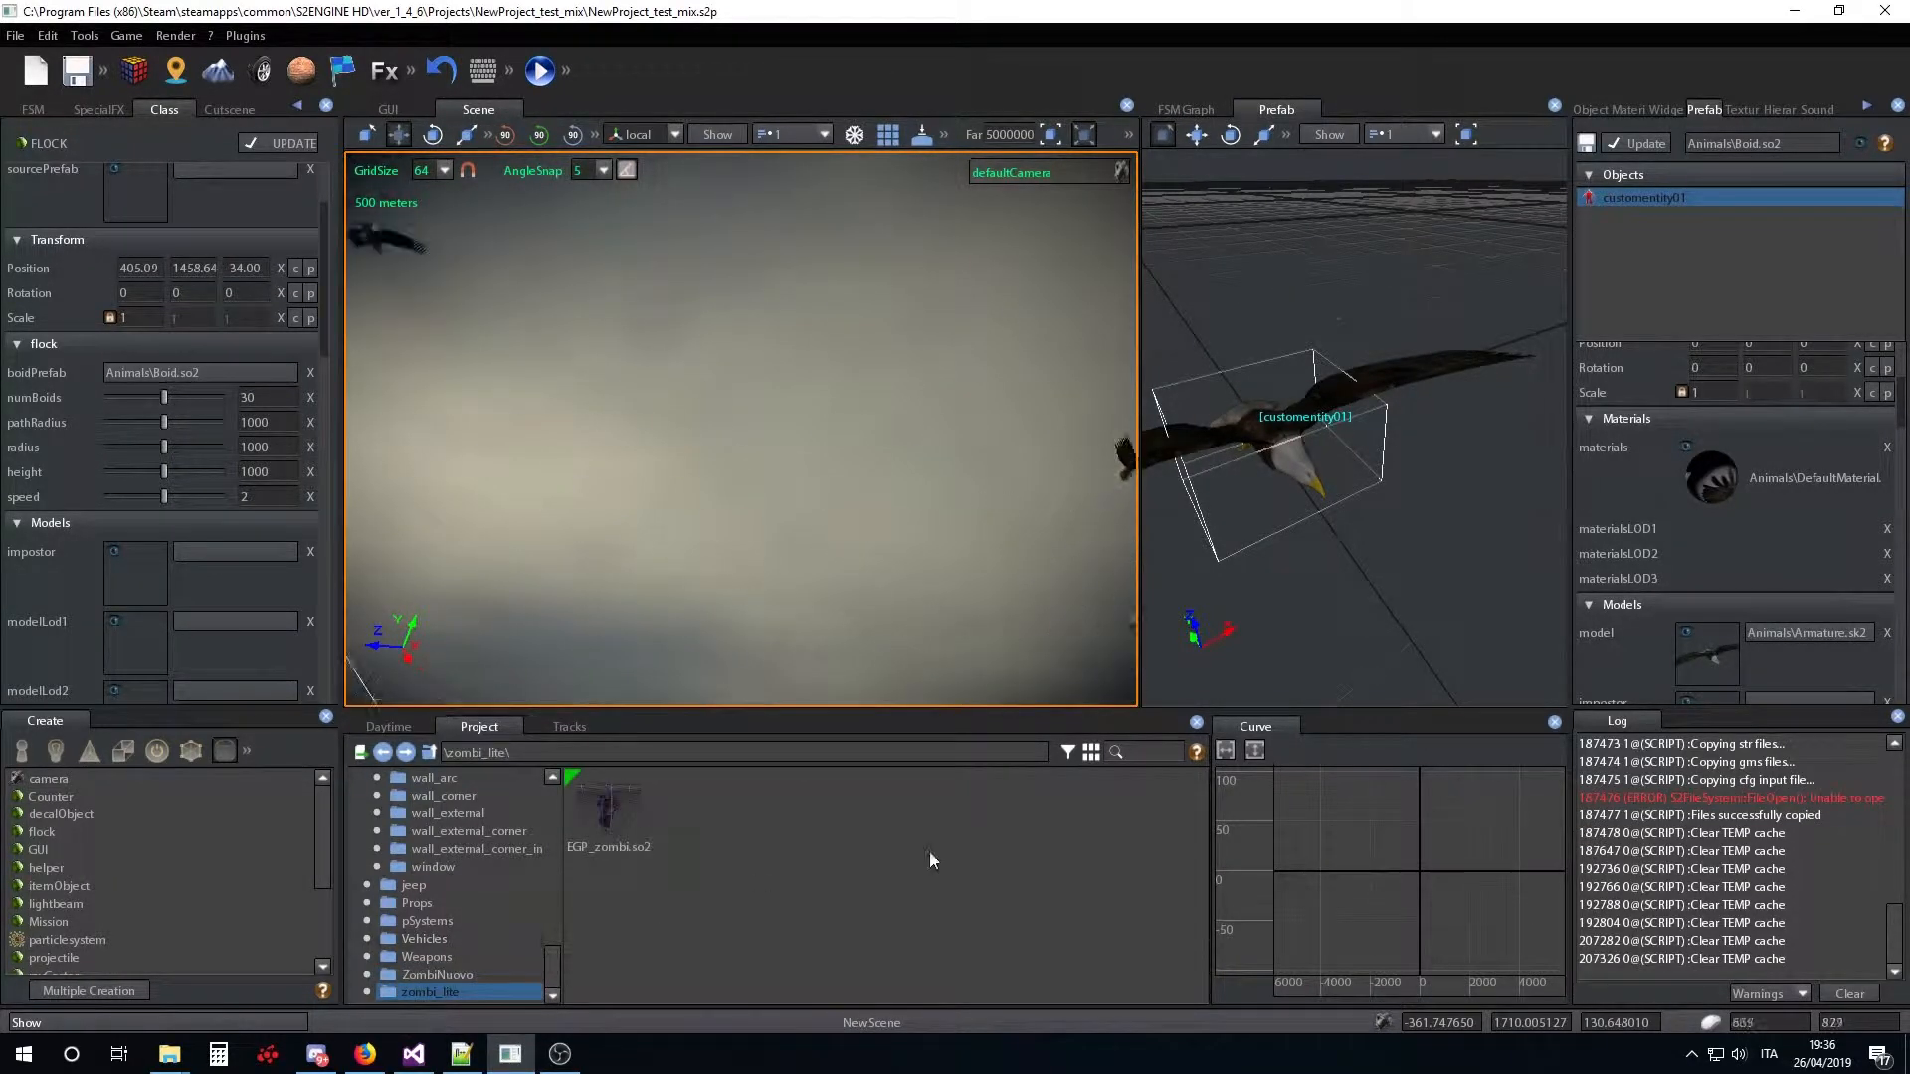
right_click(726, 812)
mouse_move(788, 841)
mouse_move(915, 843)
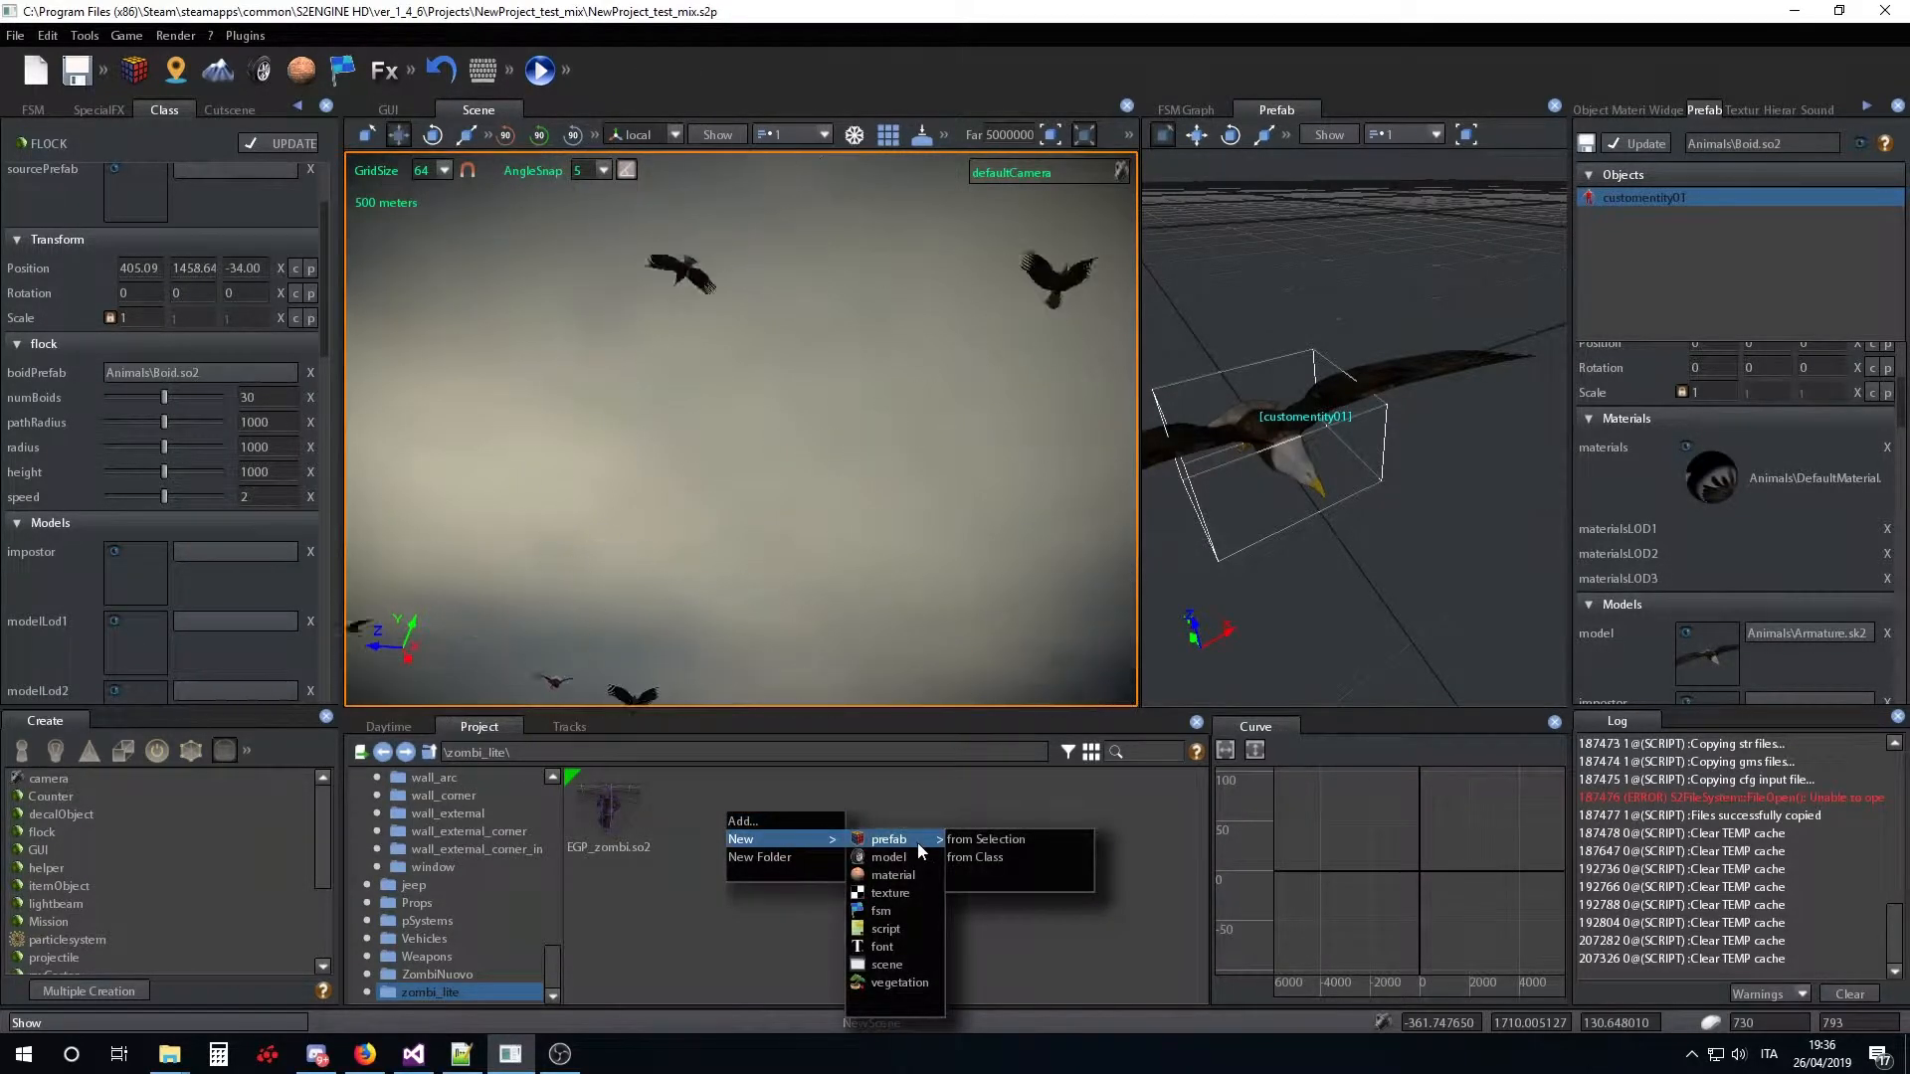
click(808, 778)
Place a new customentity on the ground near the existing scene objects
right_drag(903, 462, 845, 447)
key(w)
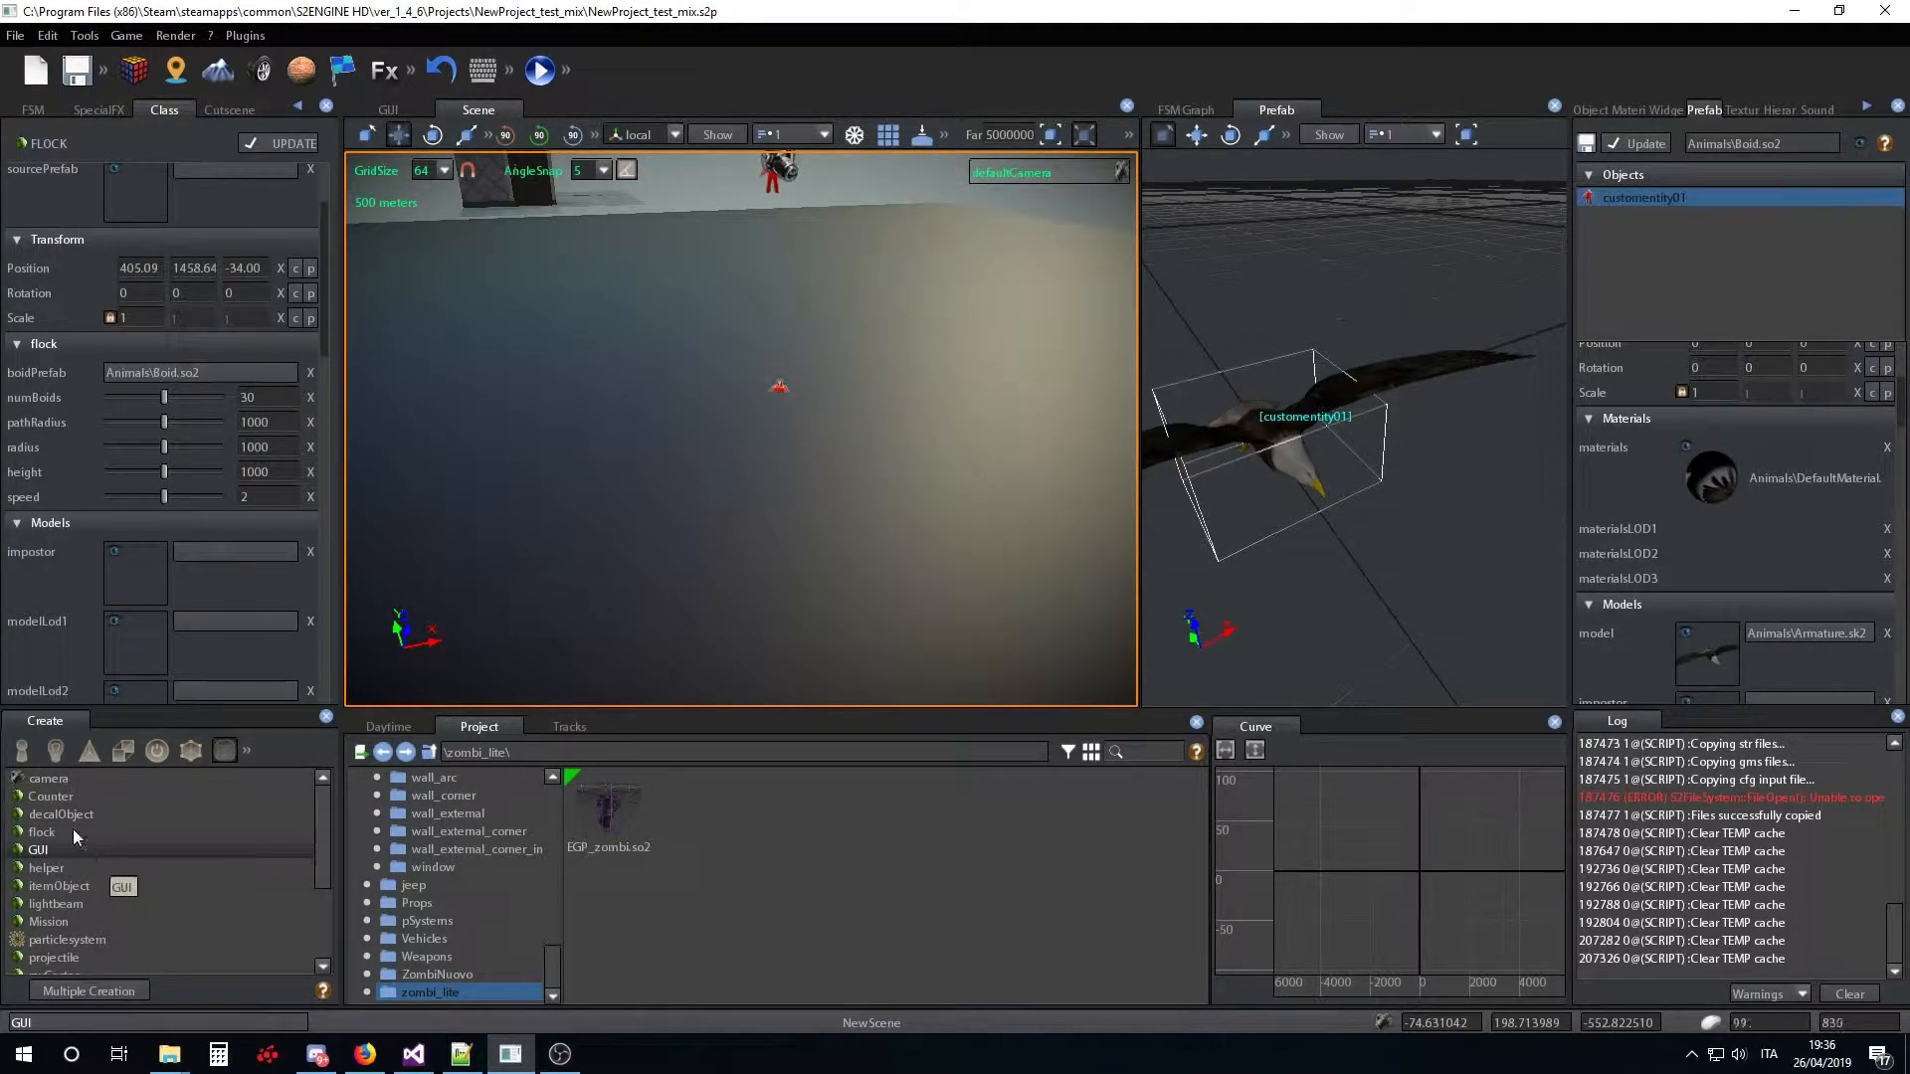
scroll(119, 856, down, 3)
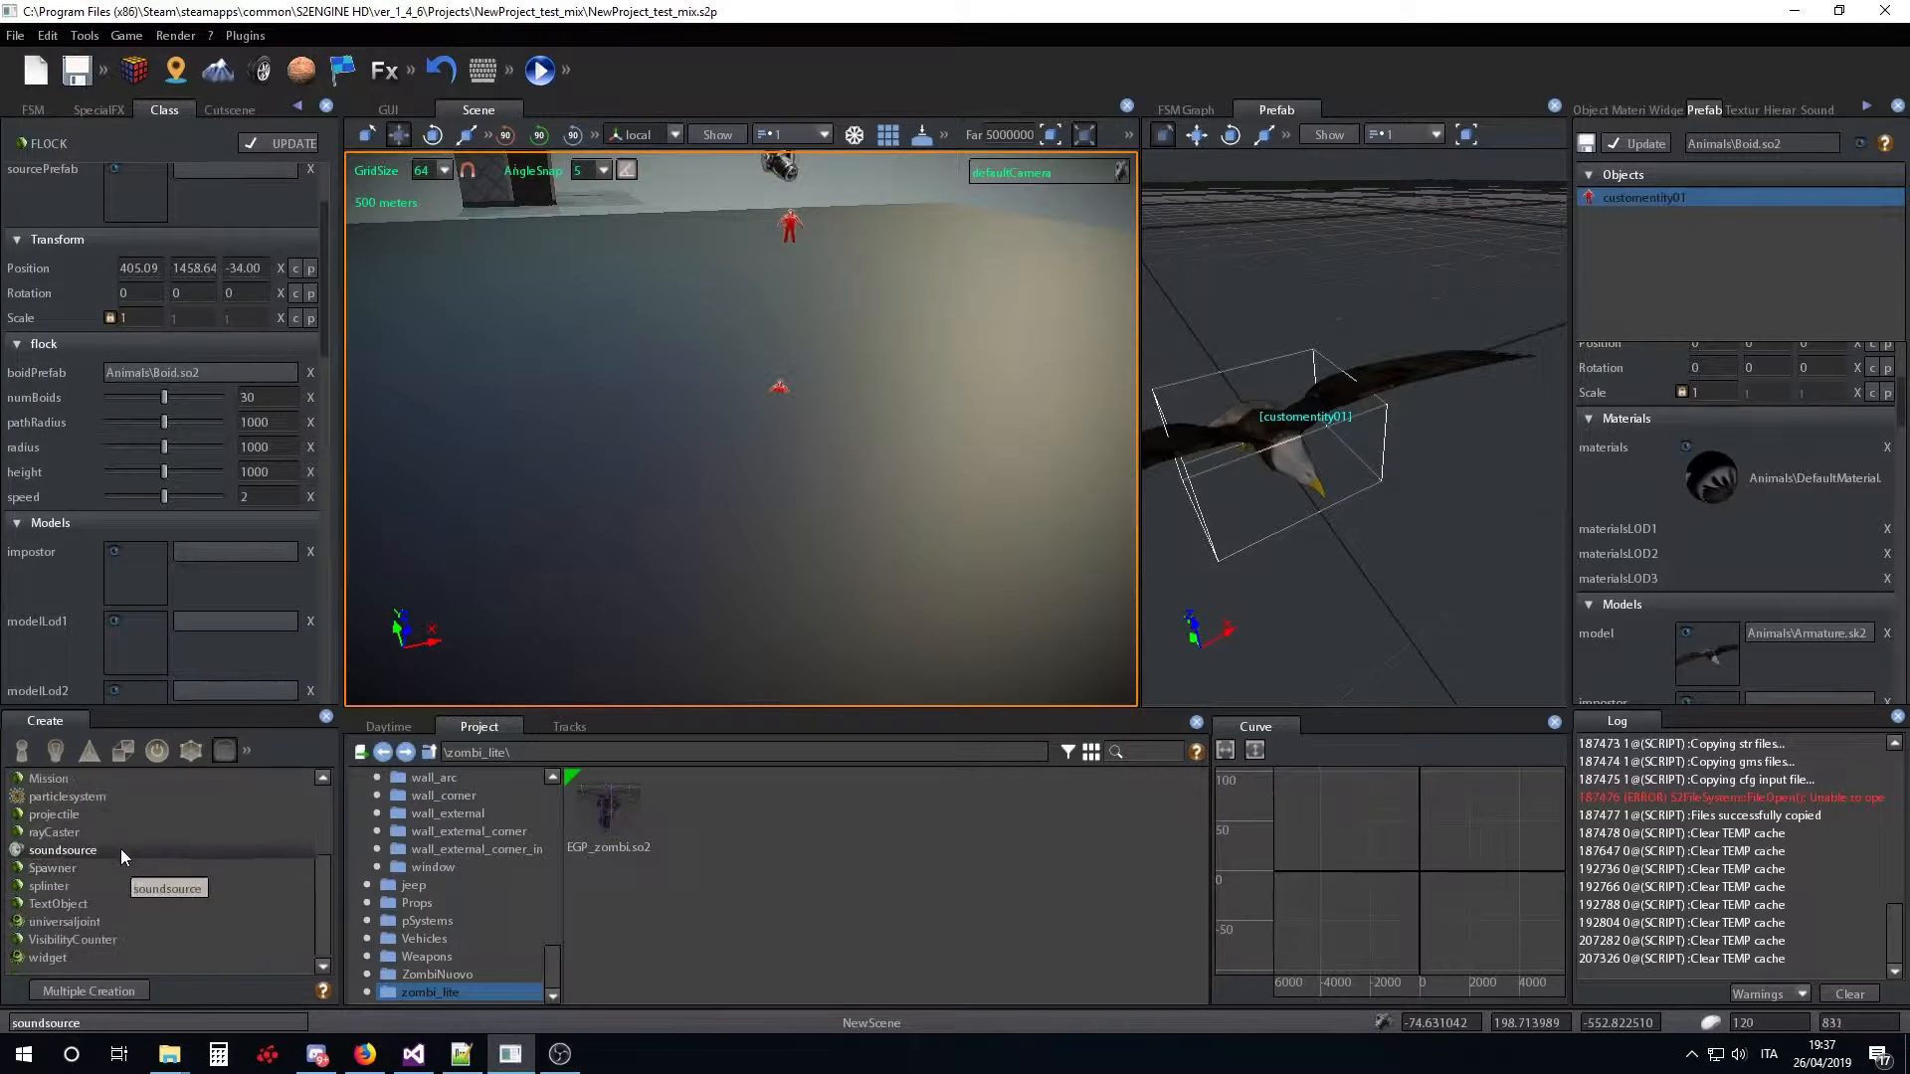
scroll(100, 885, up, 2)
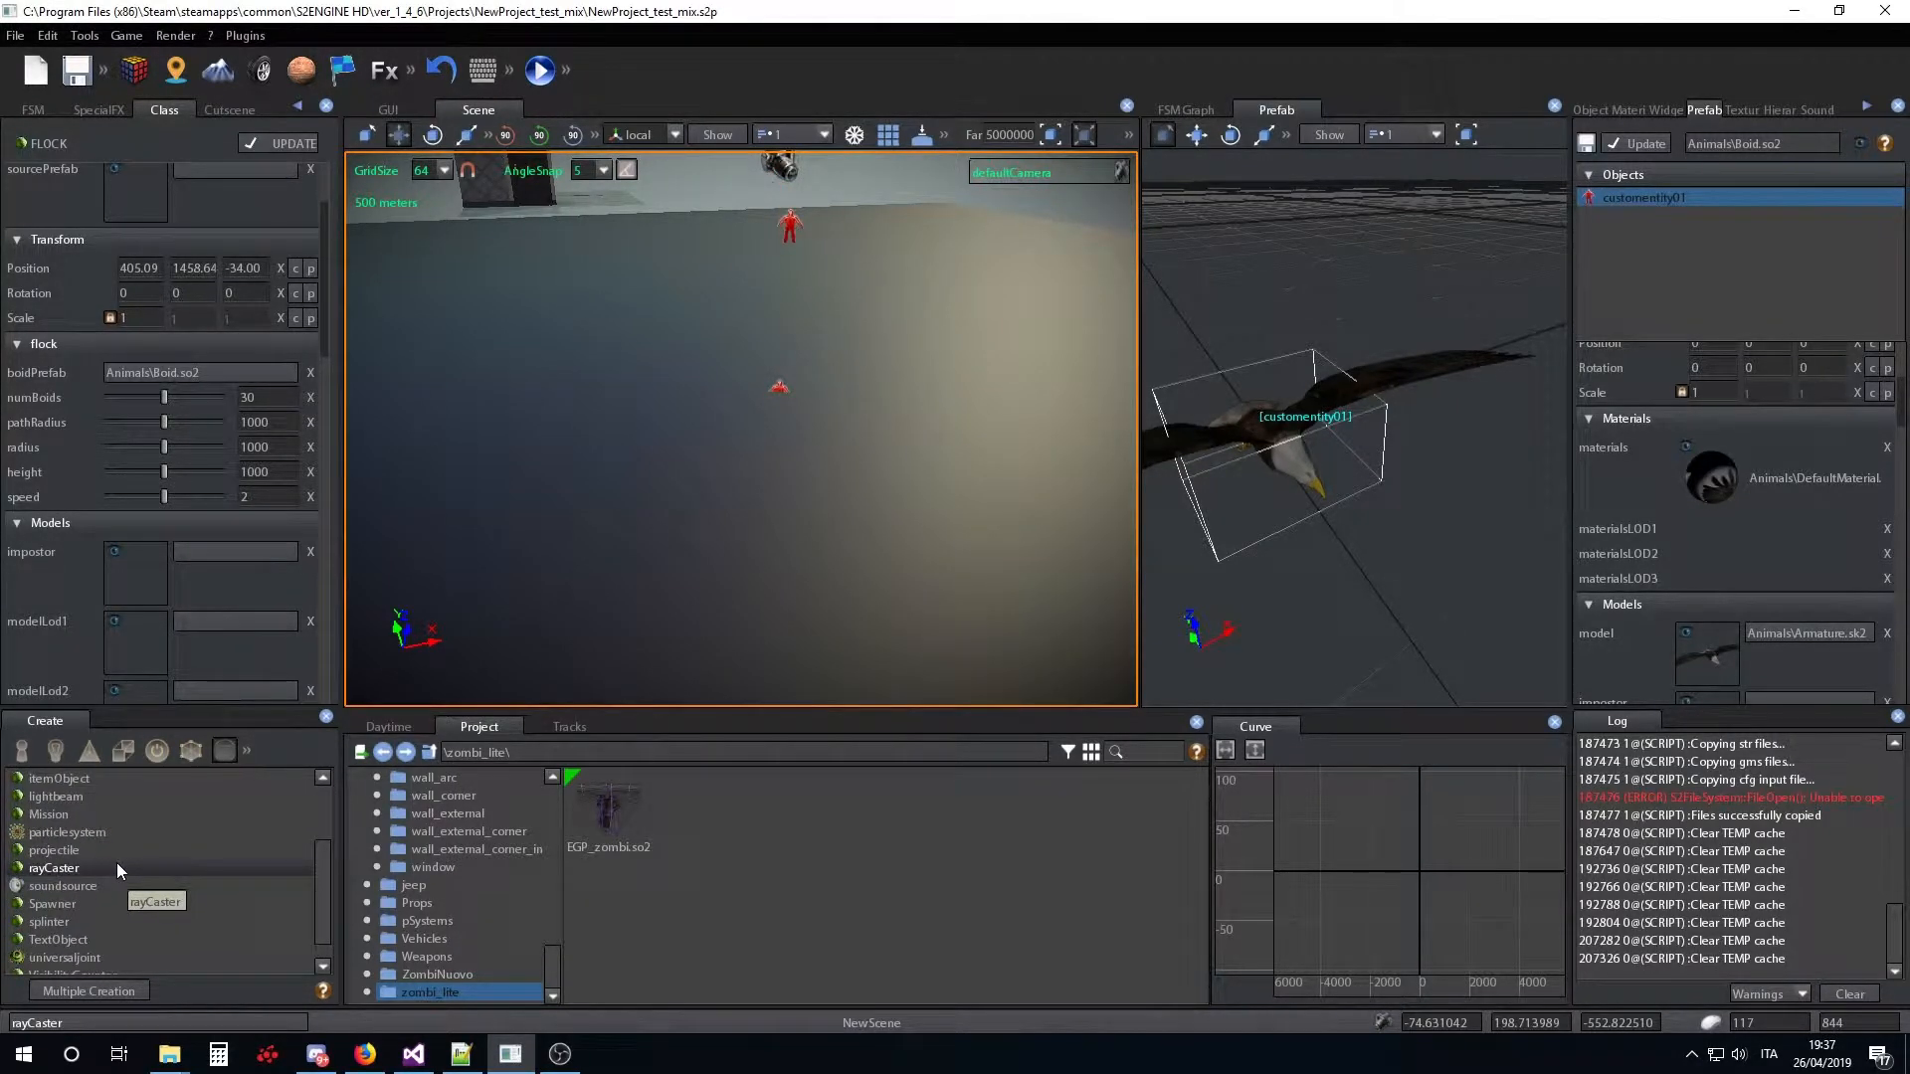
scroll(117, 862, down, 2)
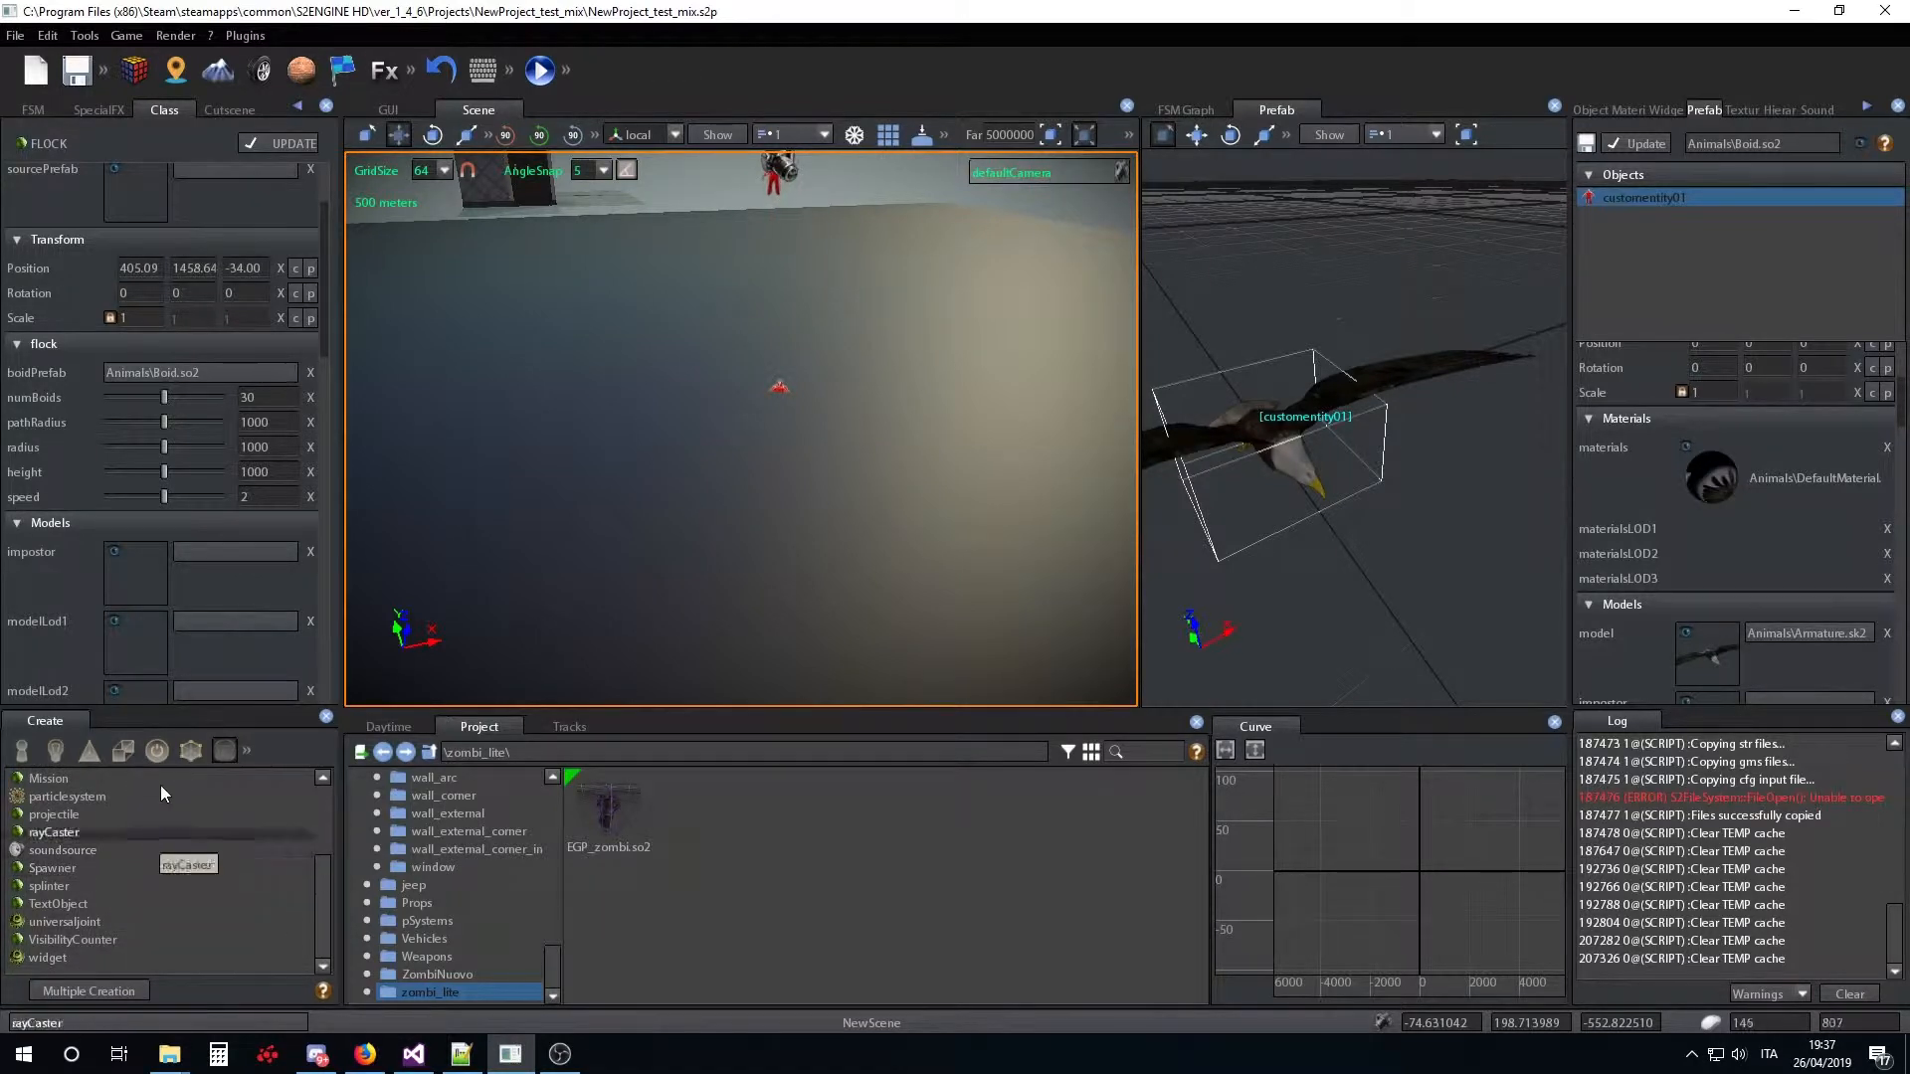
click(22, 753)
click(64, 798)
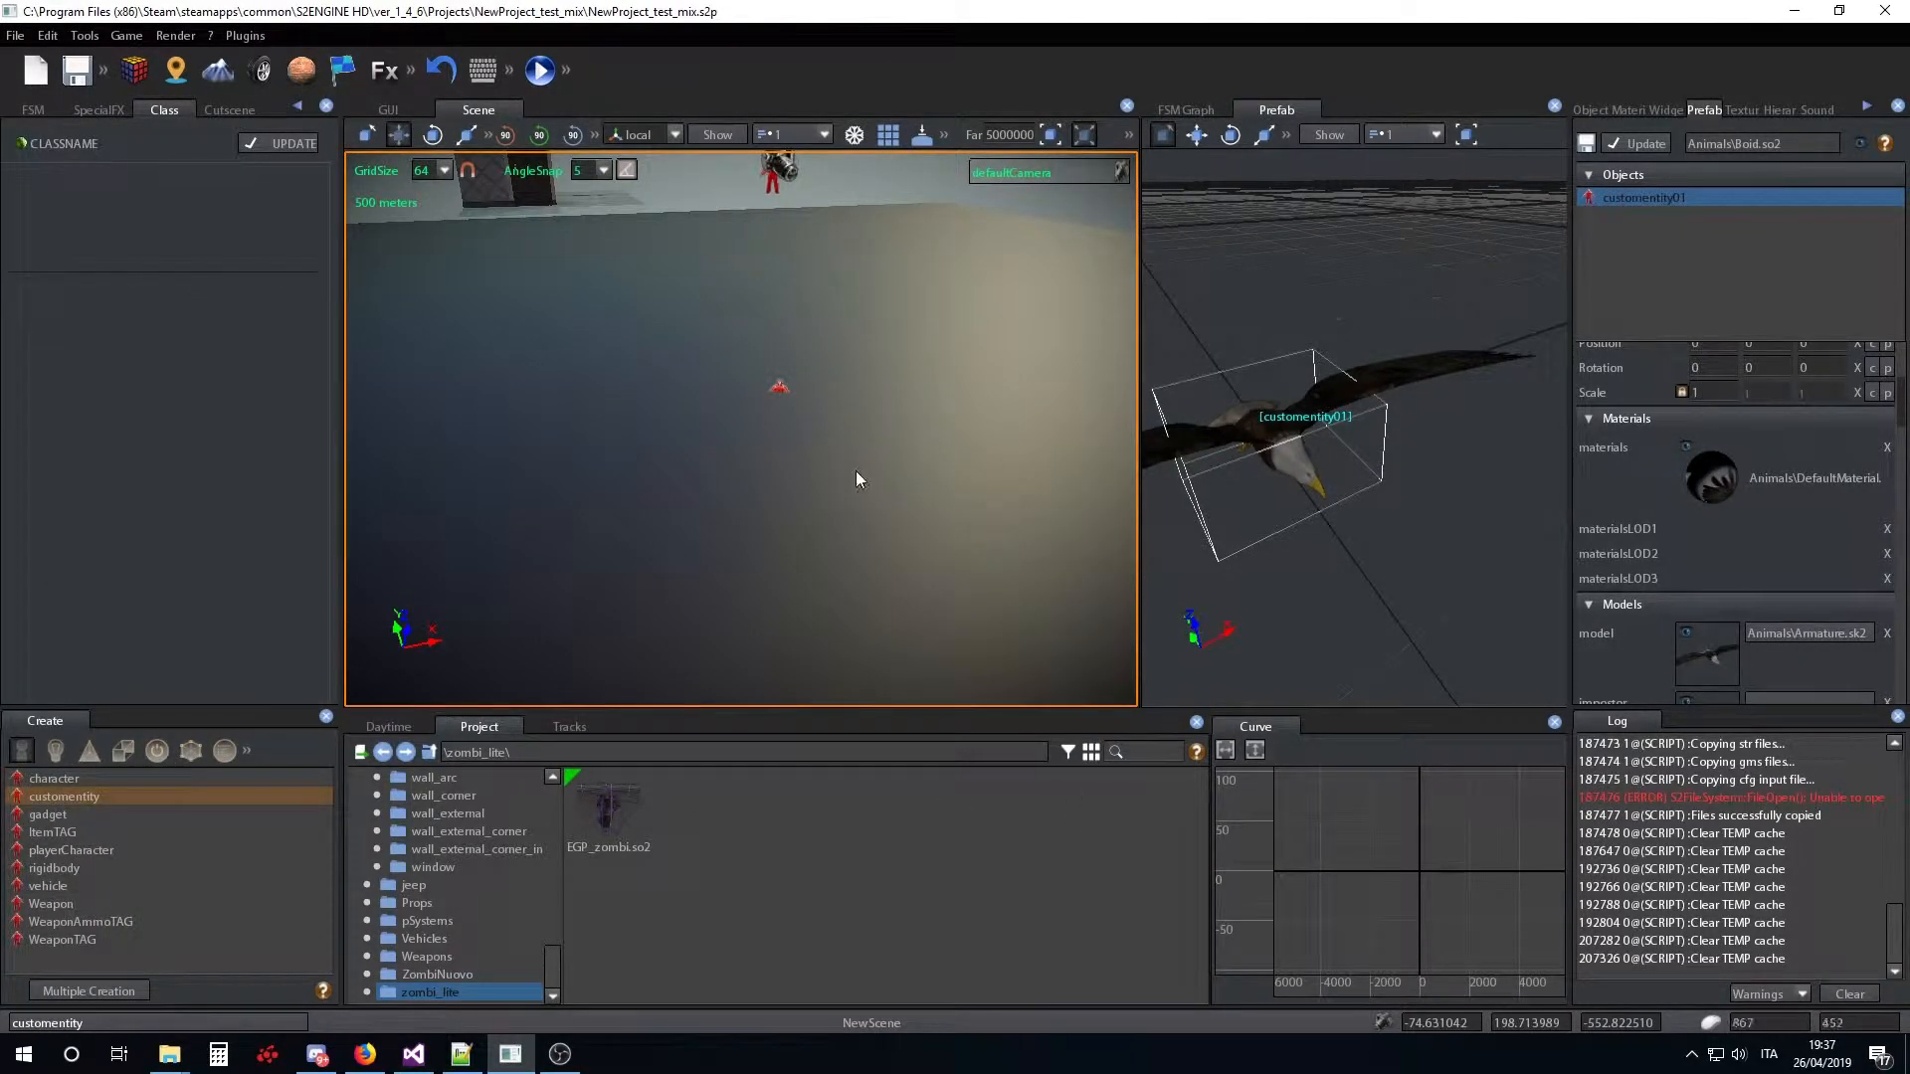
click(902, 569)
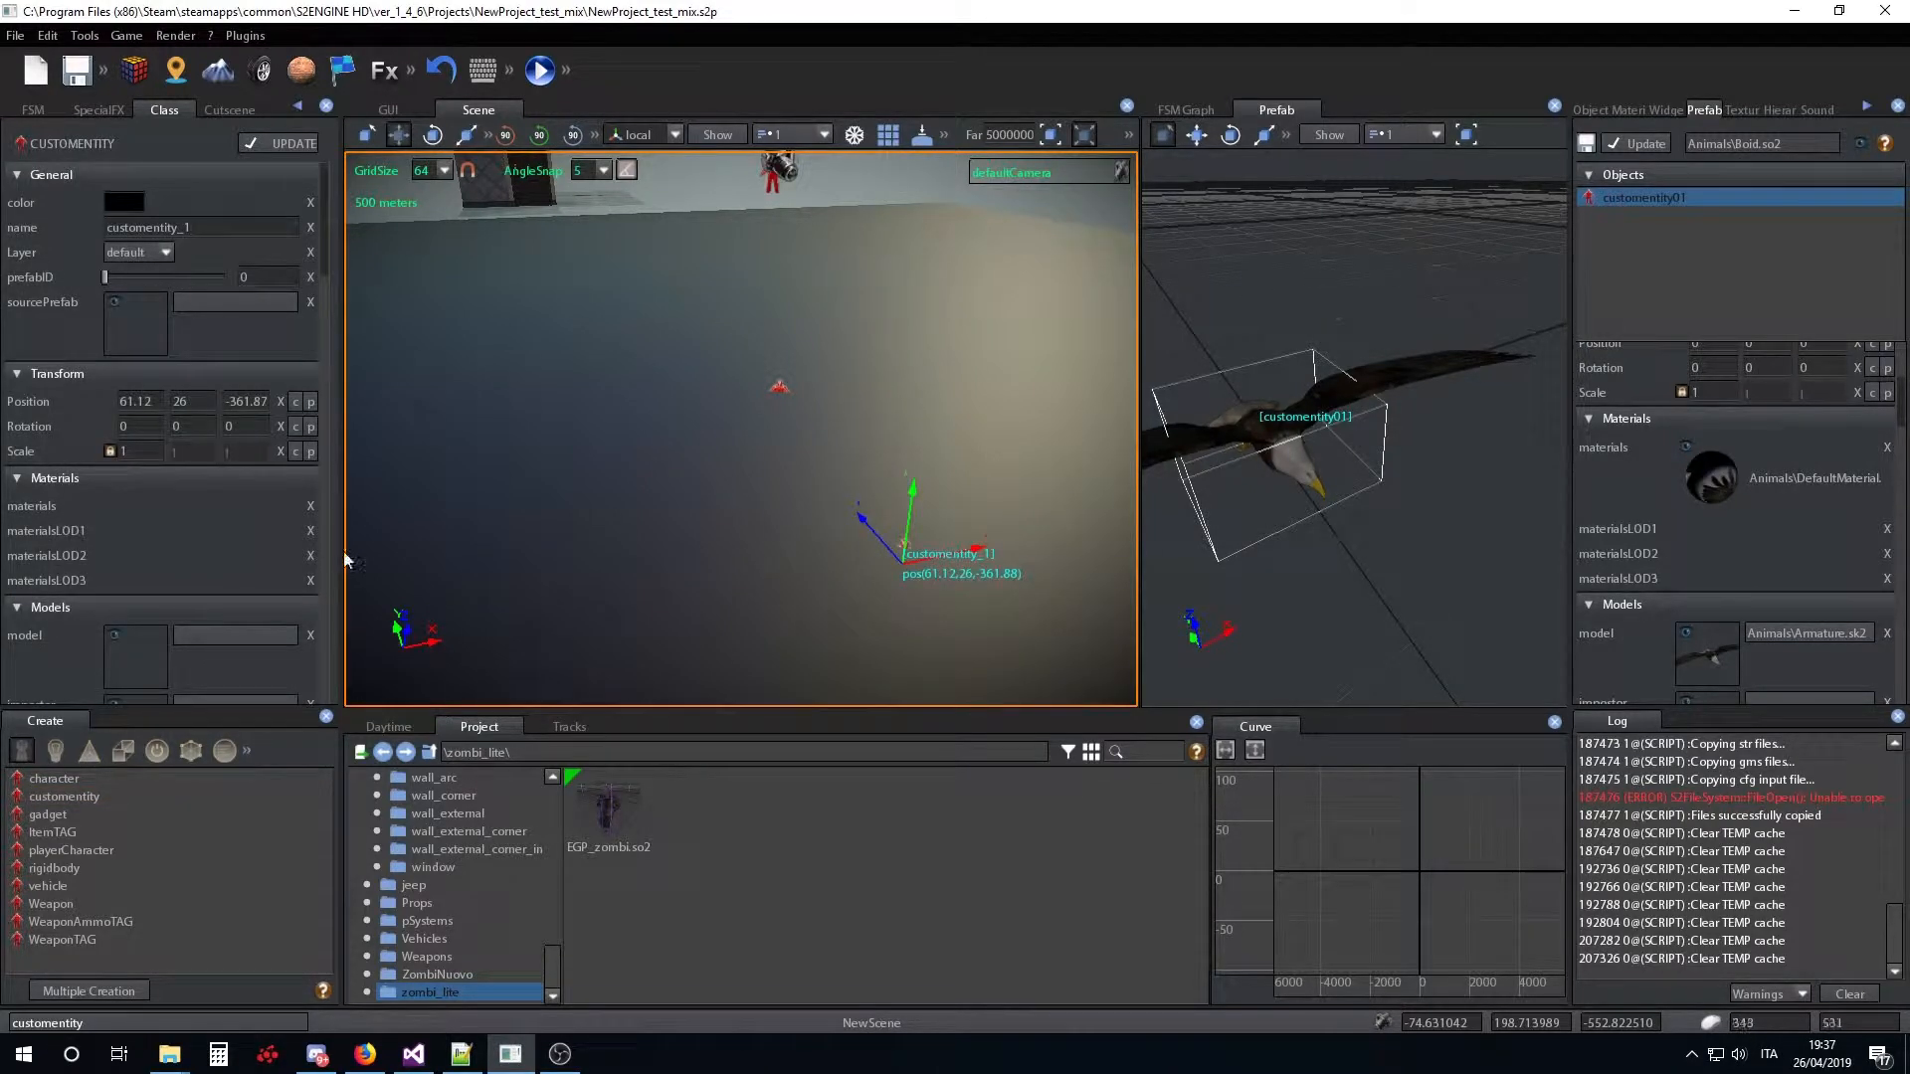
Include models in the project file filter and assign zombi.sk2 as the new customentity's model
scroll(169, 401, down, 6)
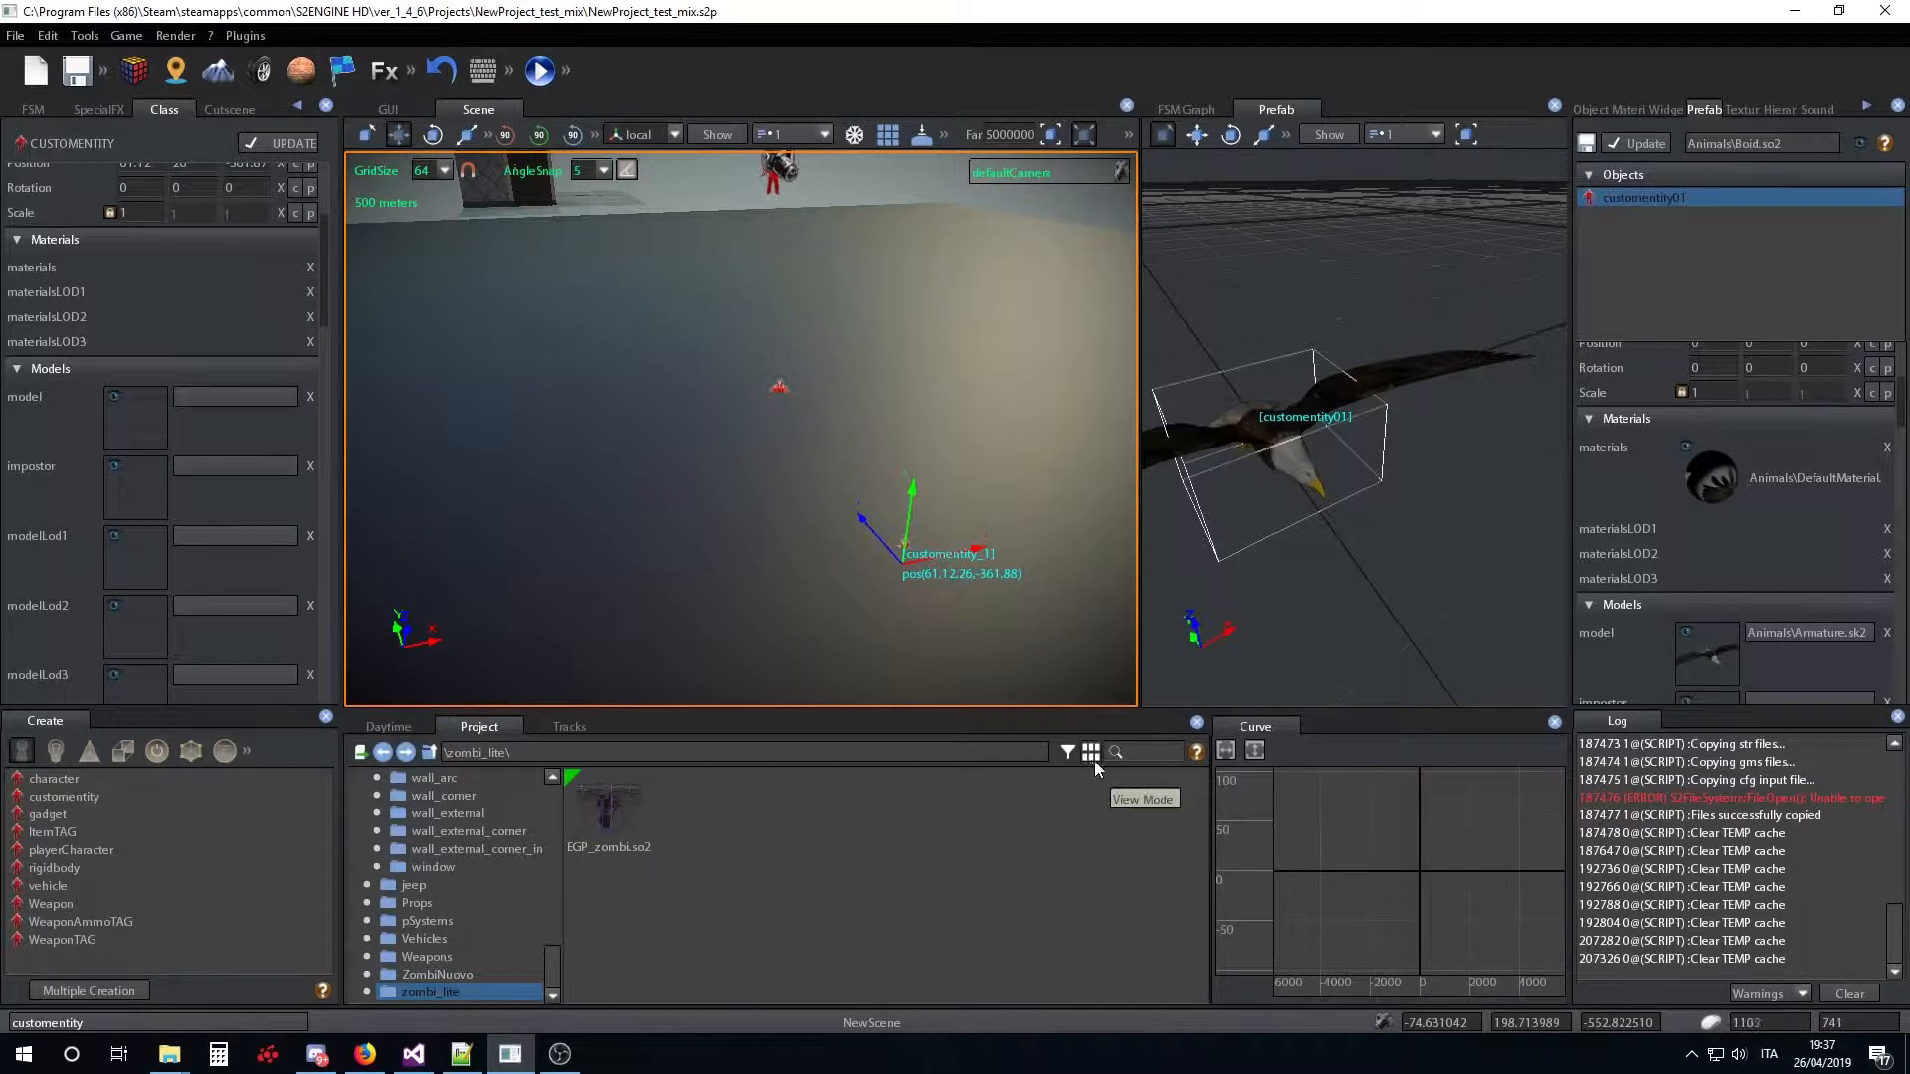
click(1069, 753)
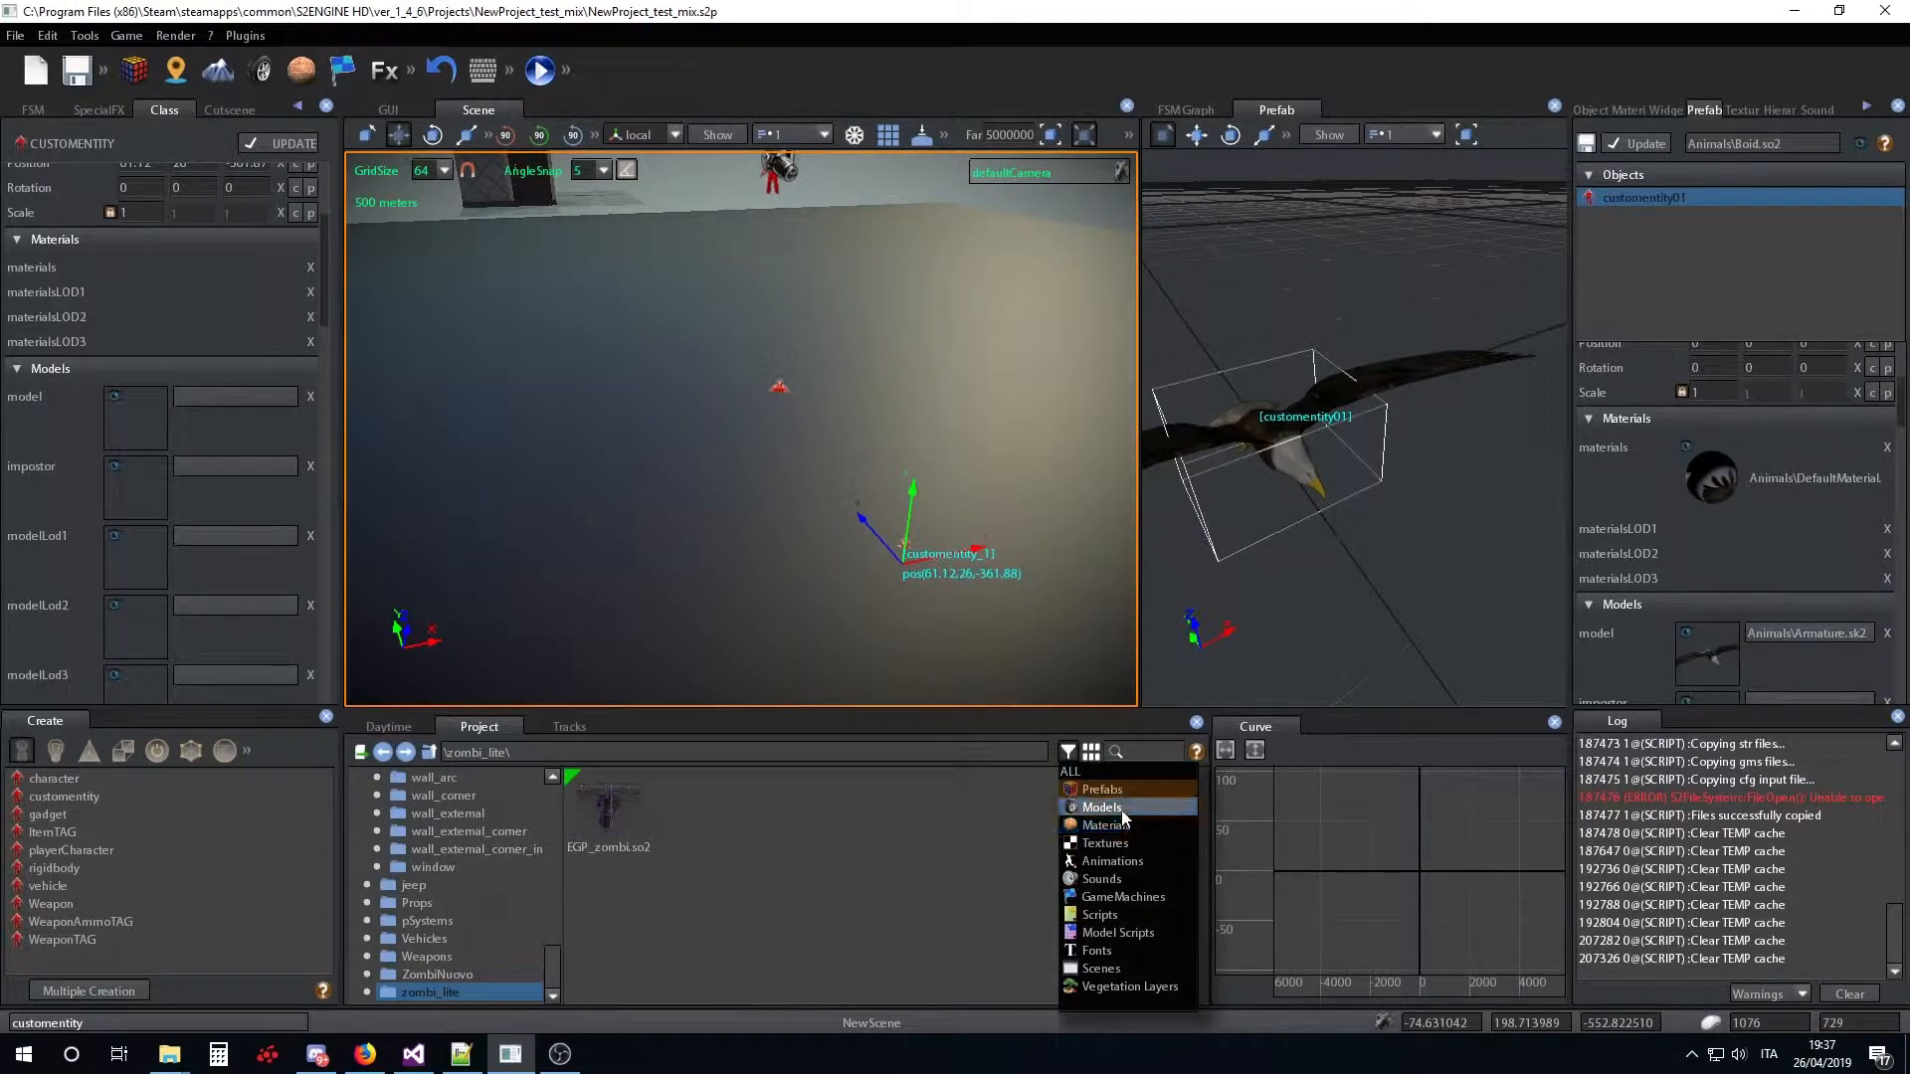
click(1134, 797)
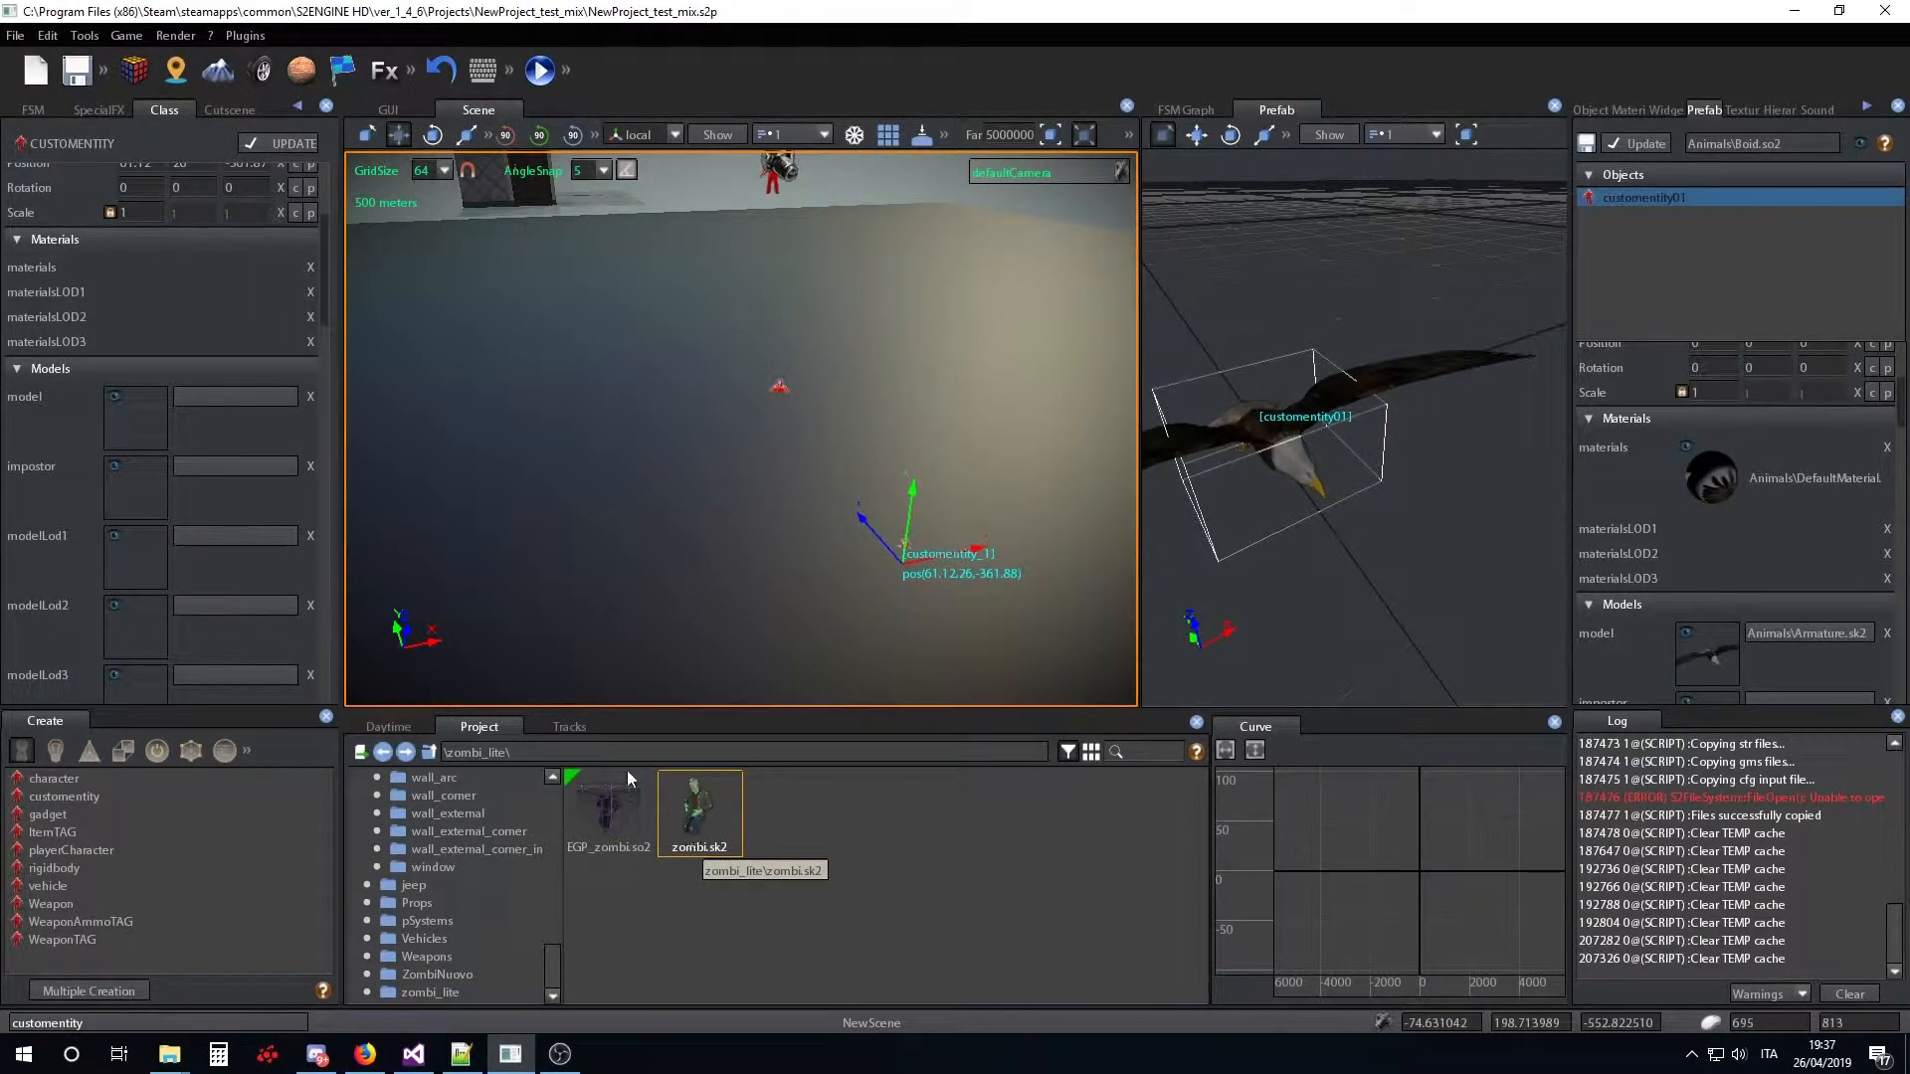
drag(249, 464, 194, 421)
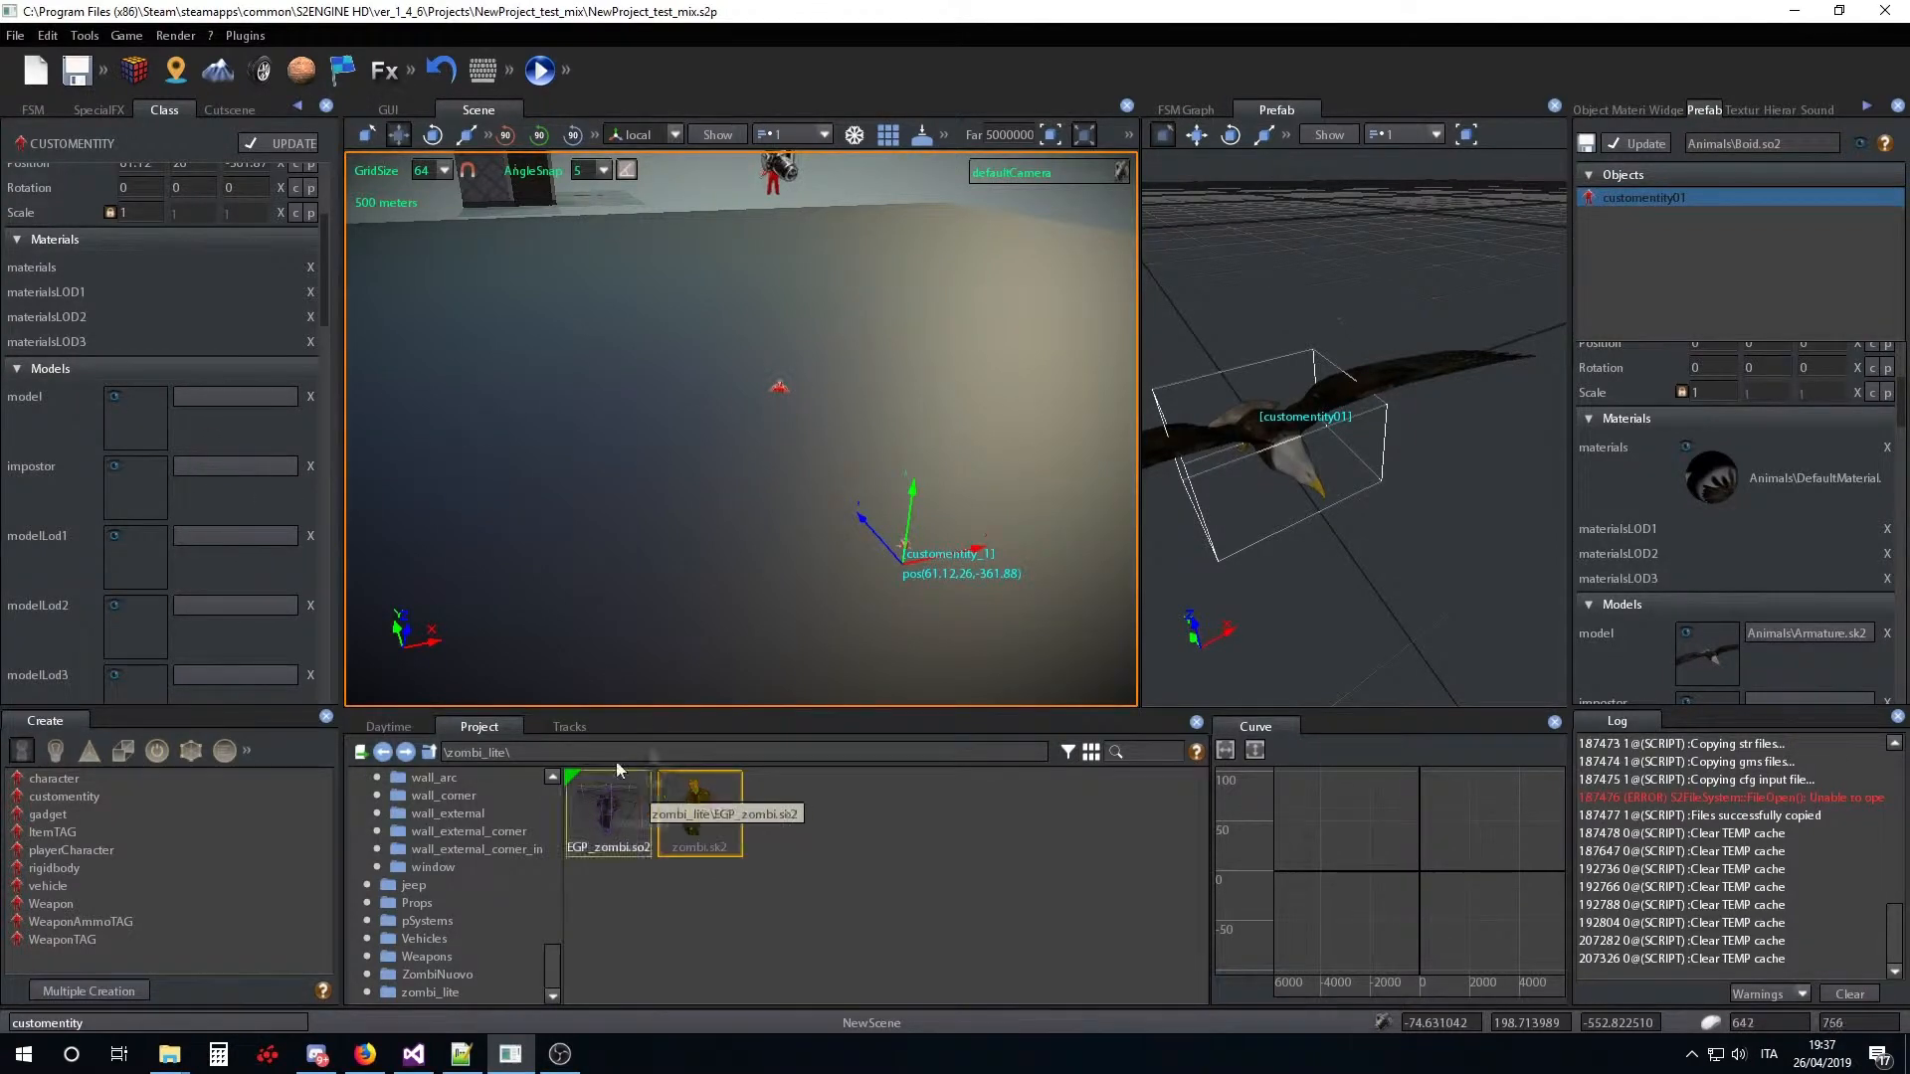
drag(696, 808, 223, 410)
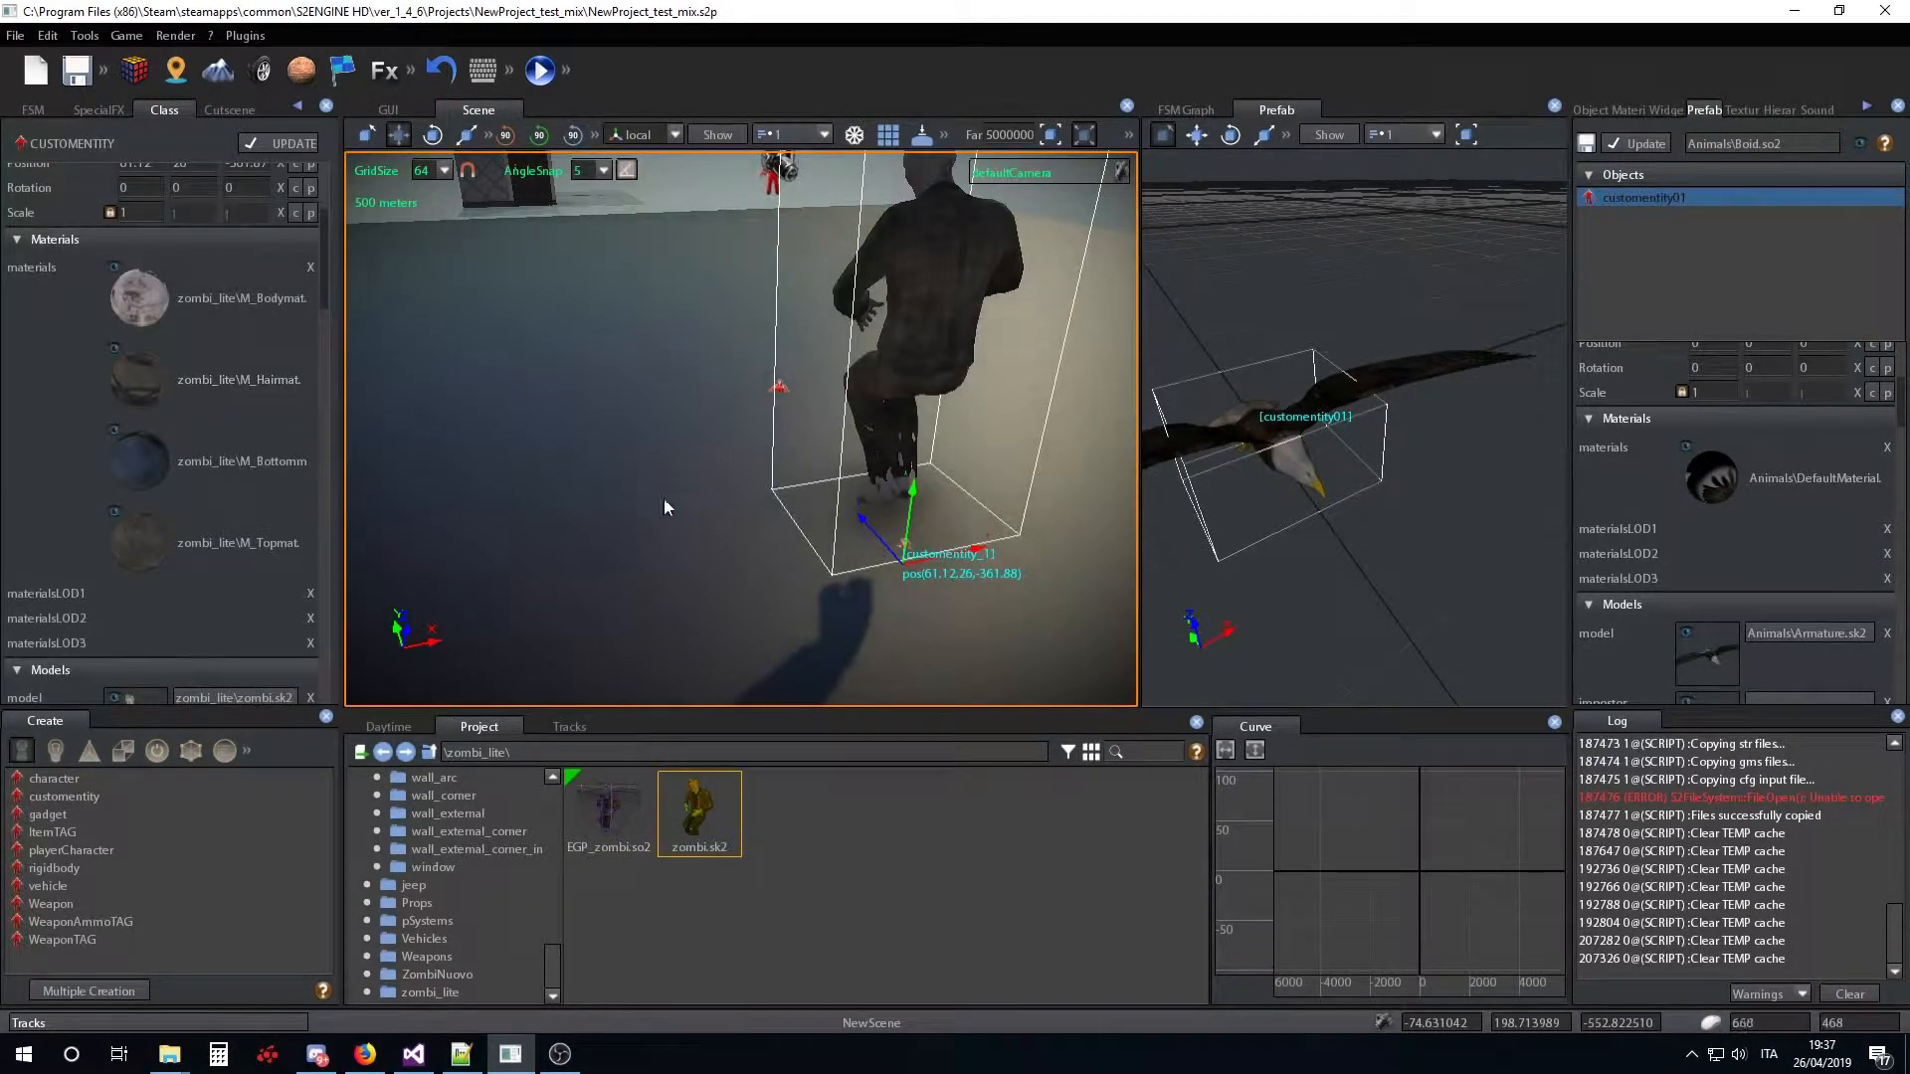
Include animations in the project file filter, assign ZombiNuovo's zombie_walking.fbx_anim0.an2 to the zombie entity, and enable AnimLoop and playAnimOnStart
scroll(228, 438, down, 8)
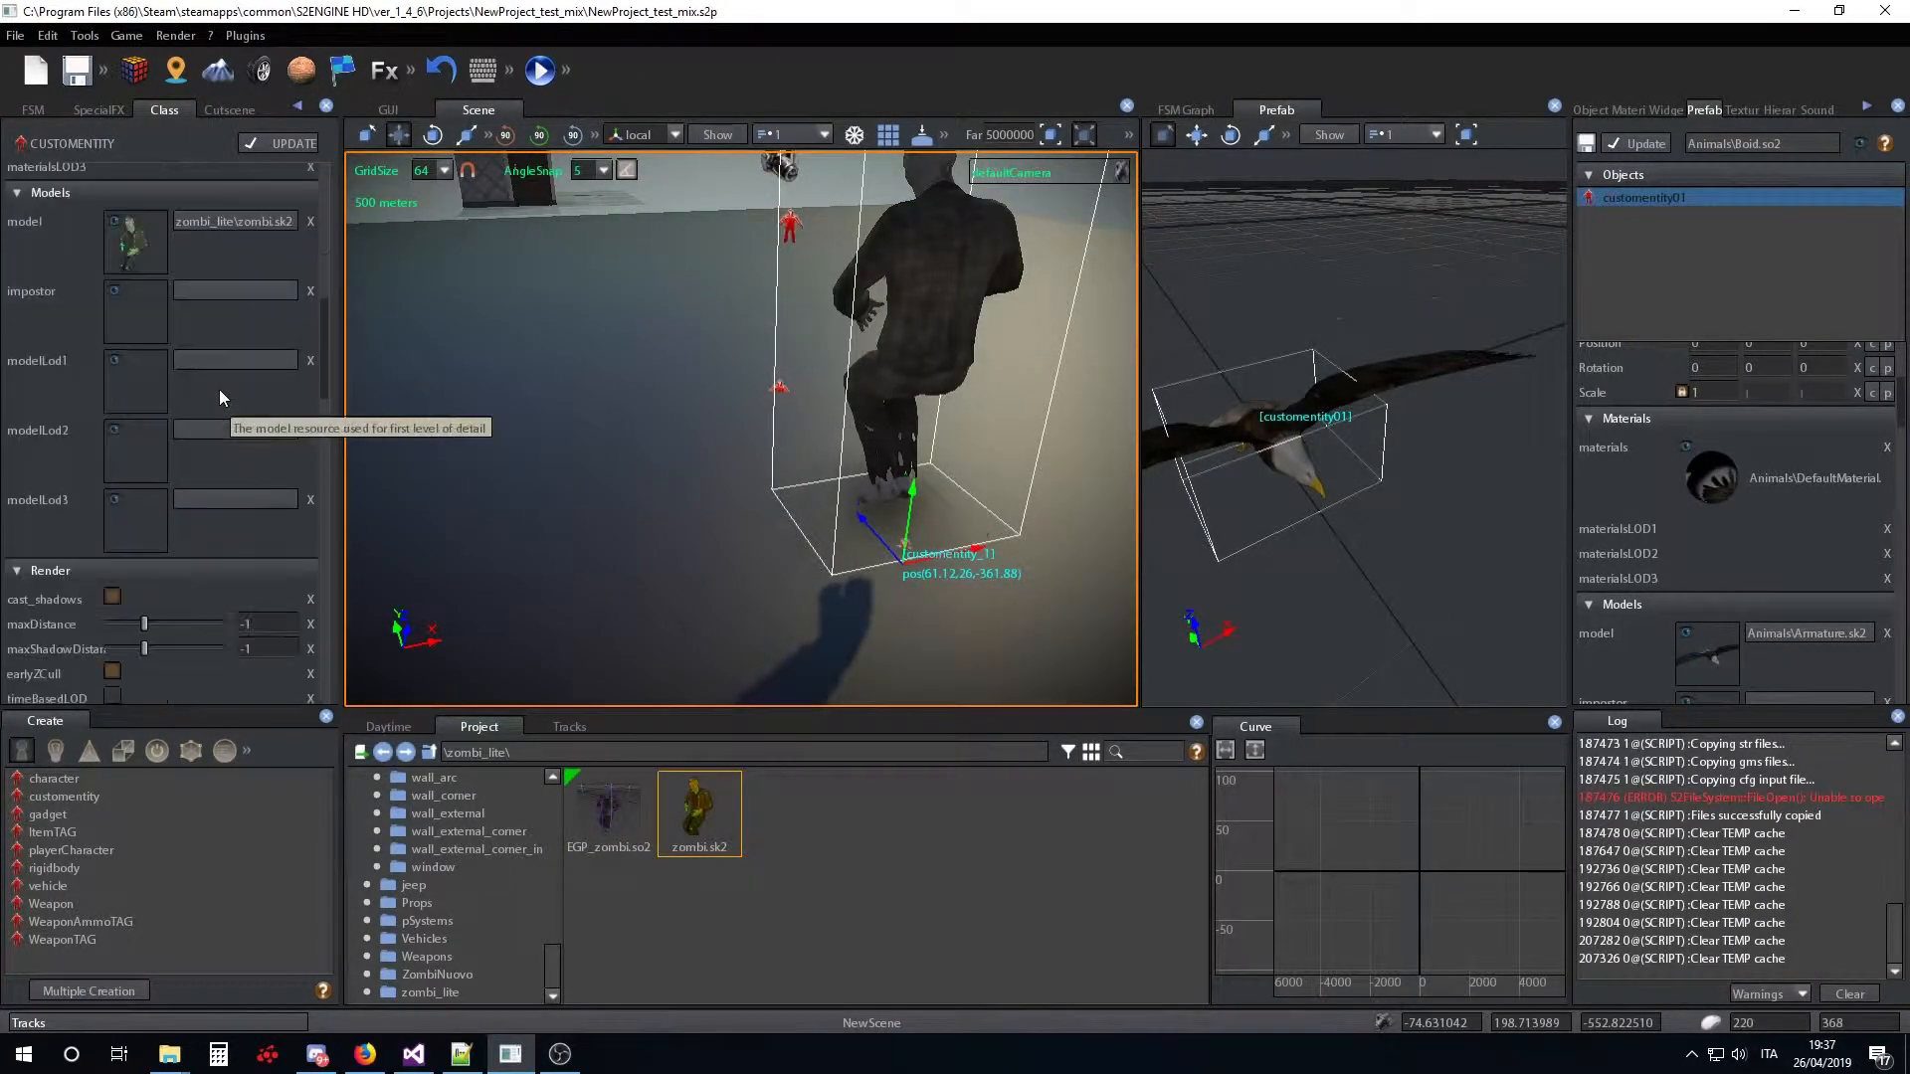
scroll(221, 389, down, 8)
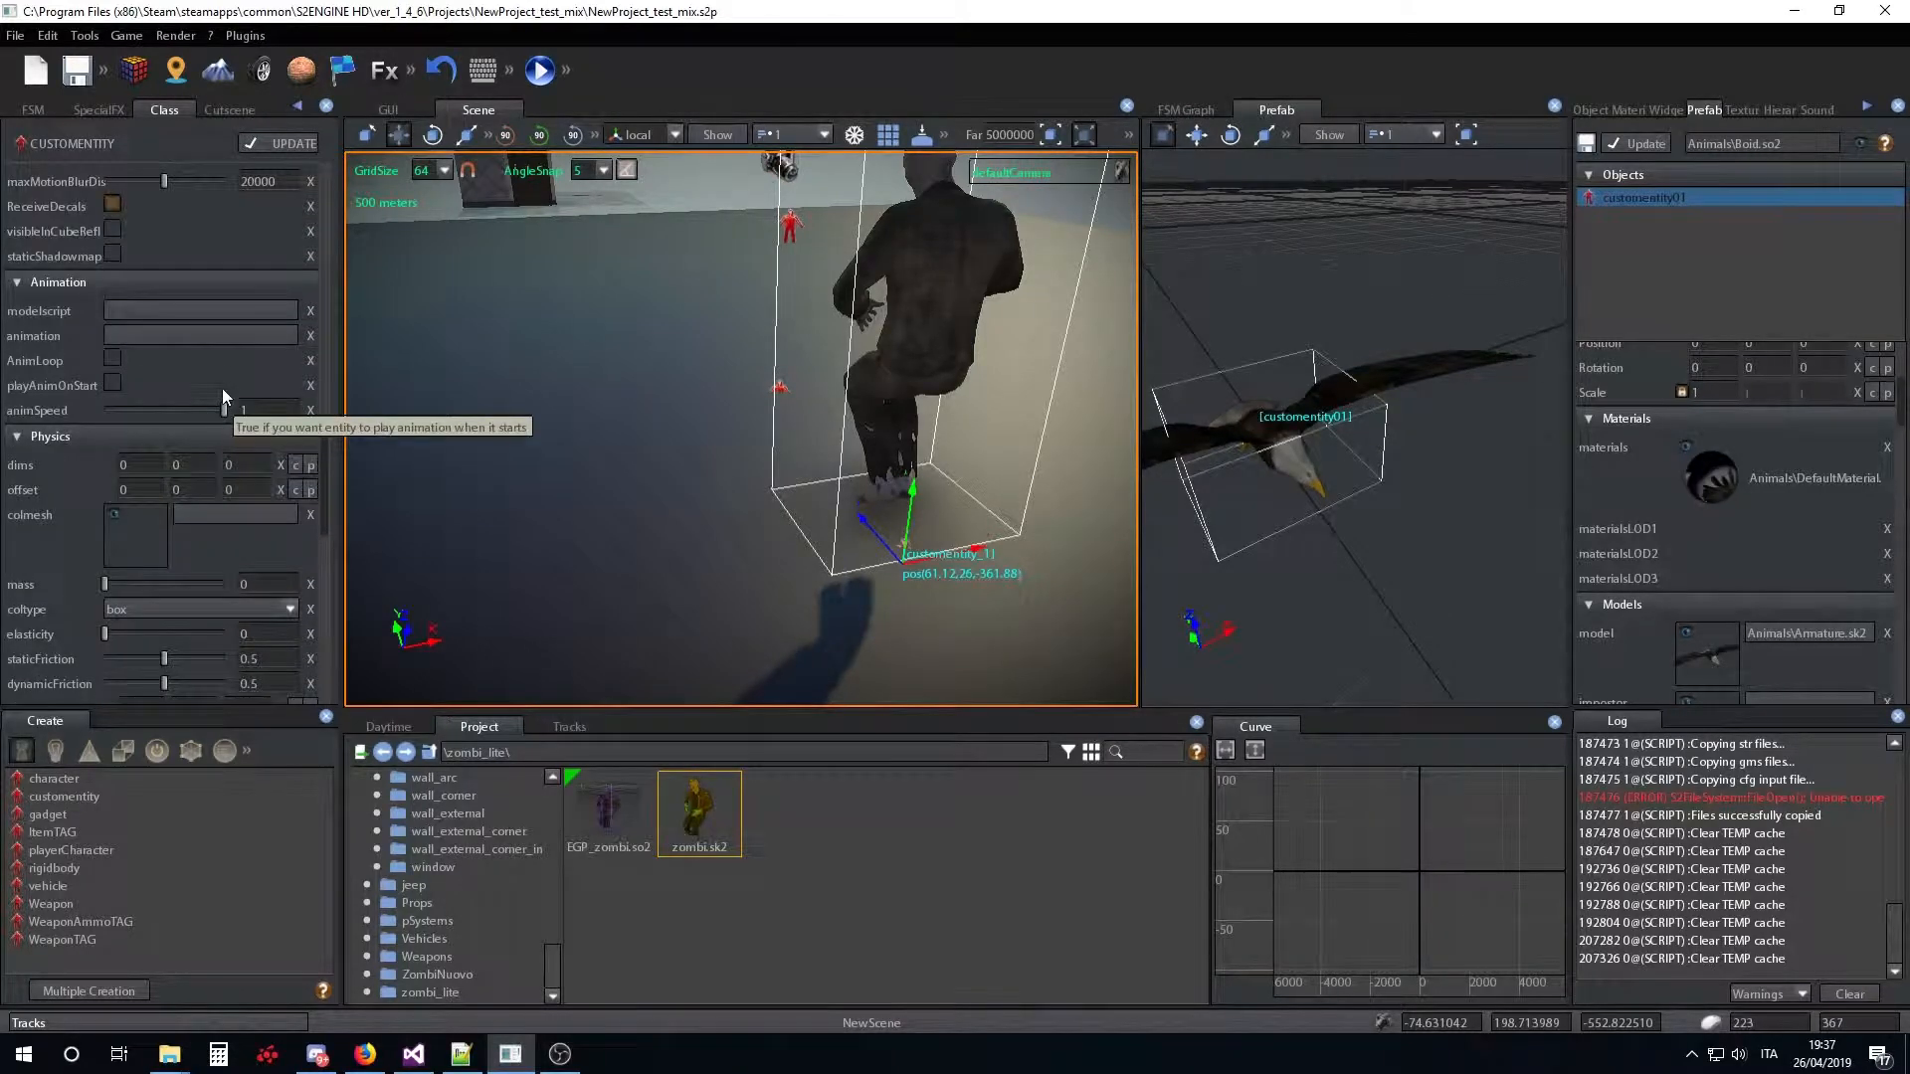
click(1068, 752)
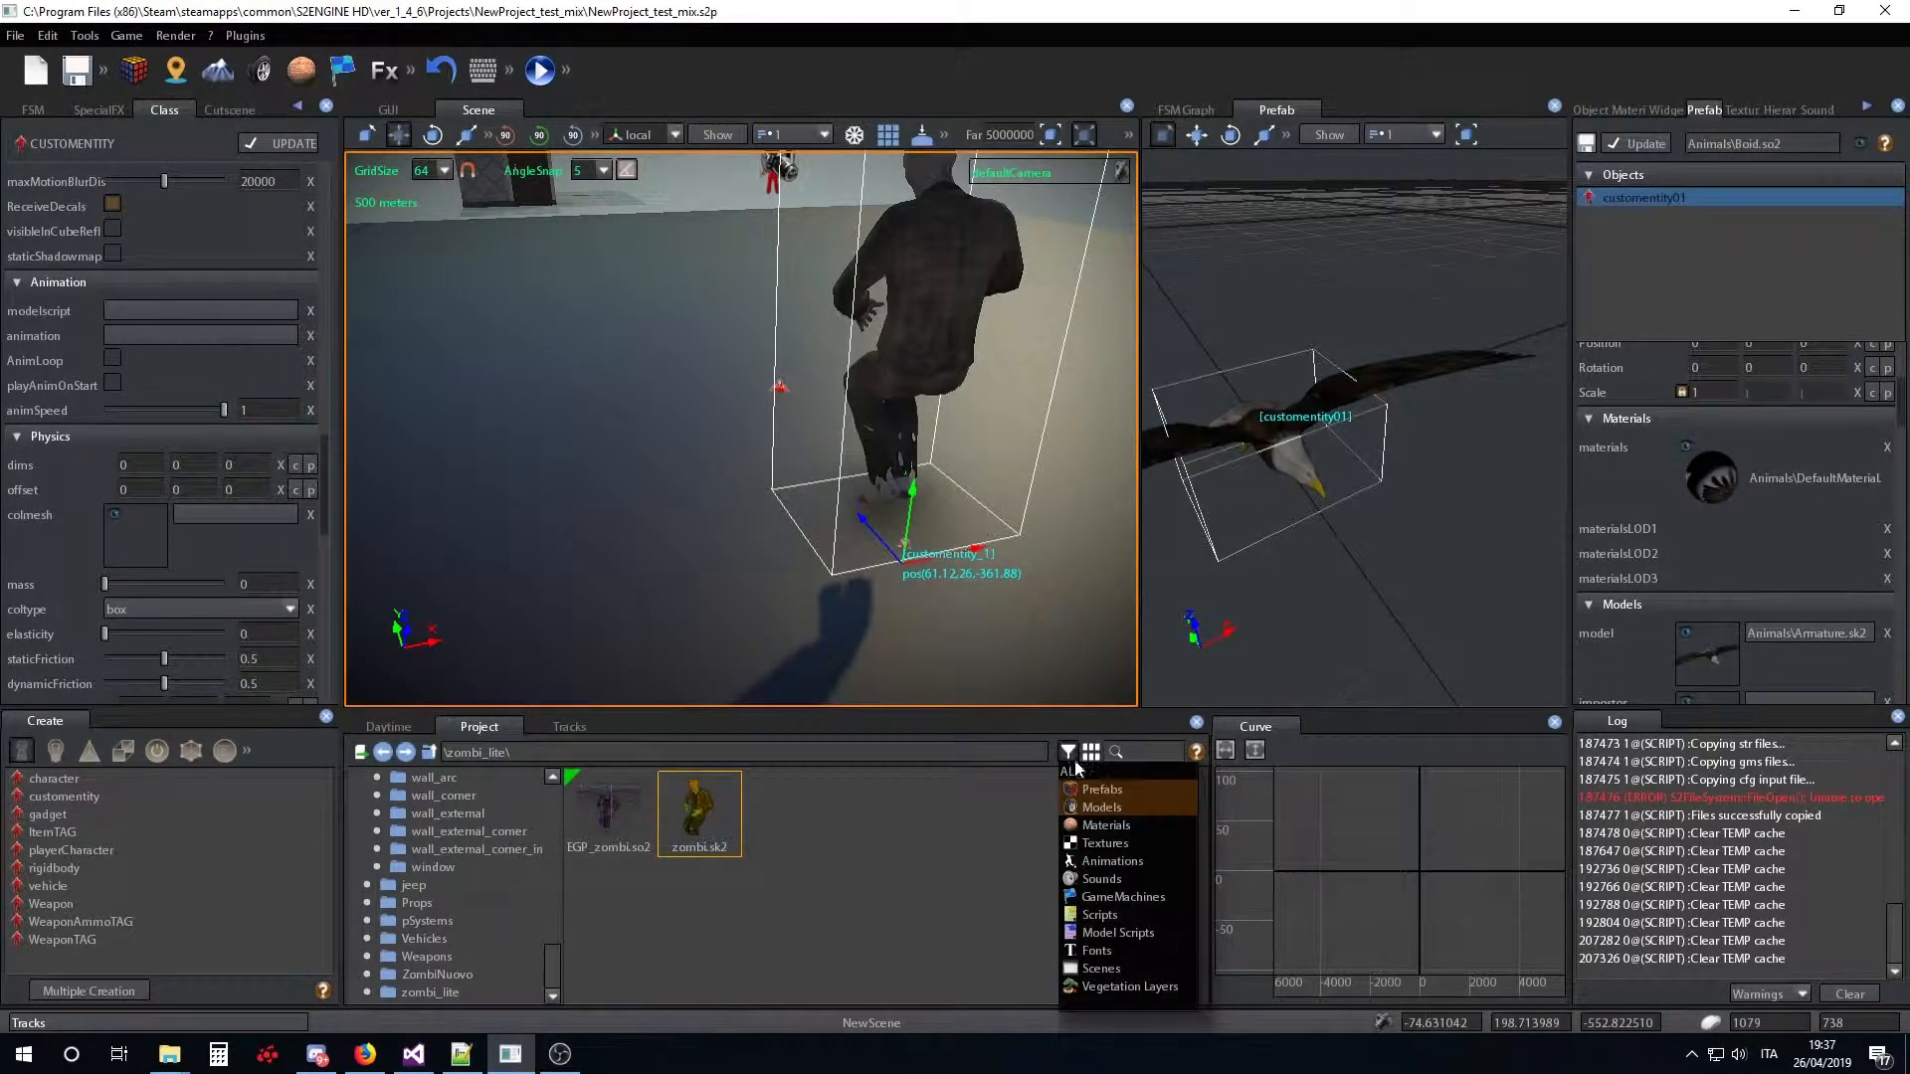
click(865, 940)
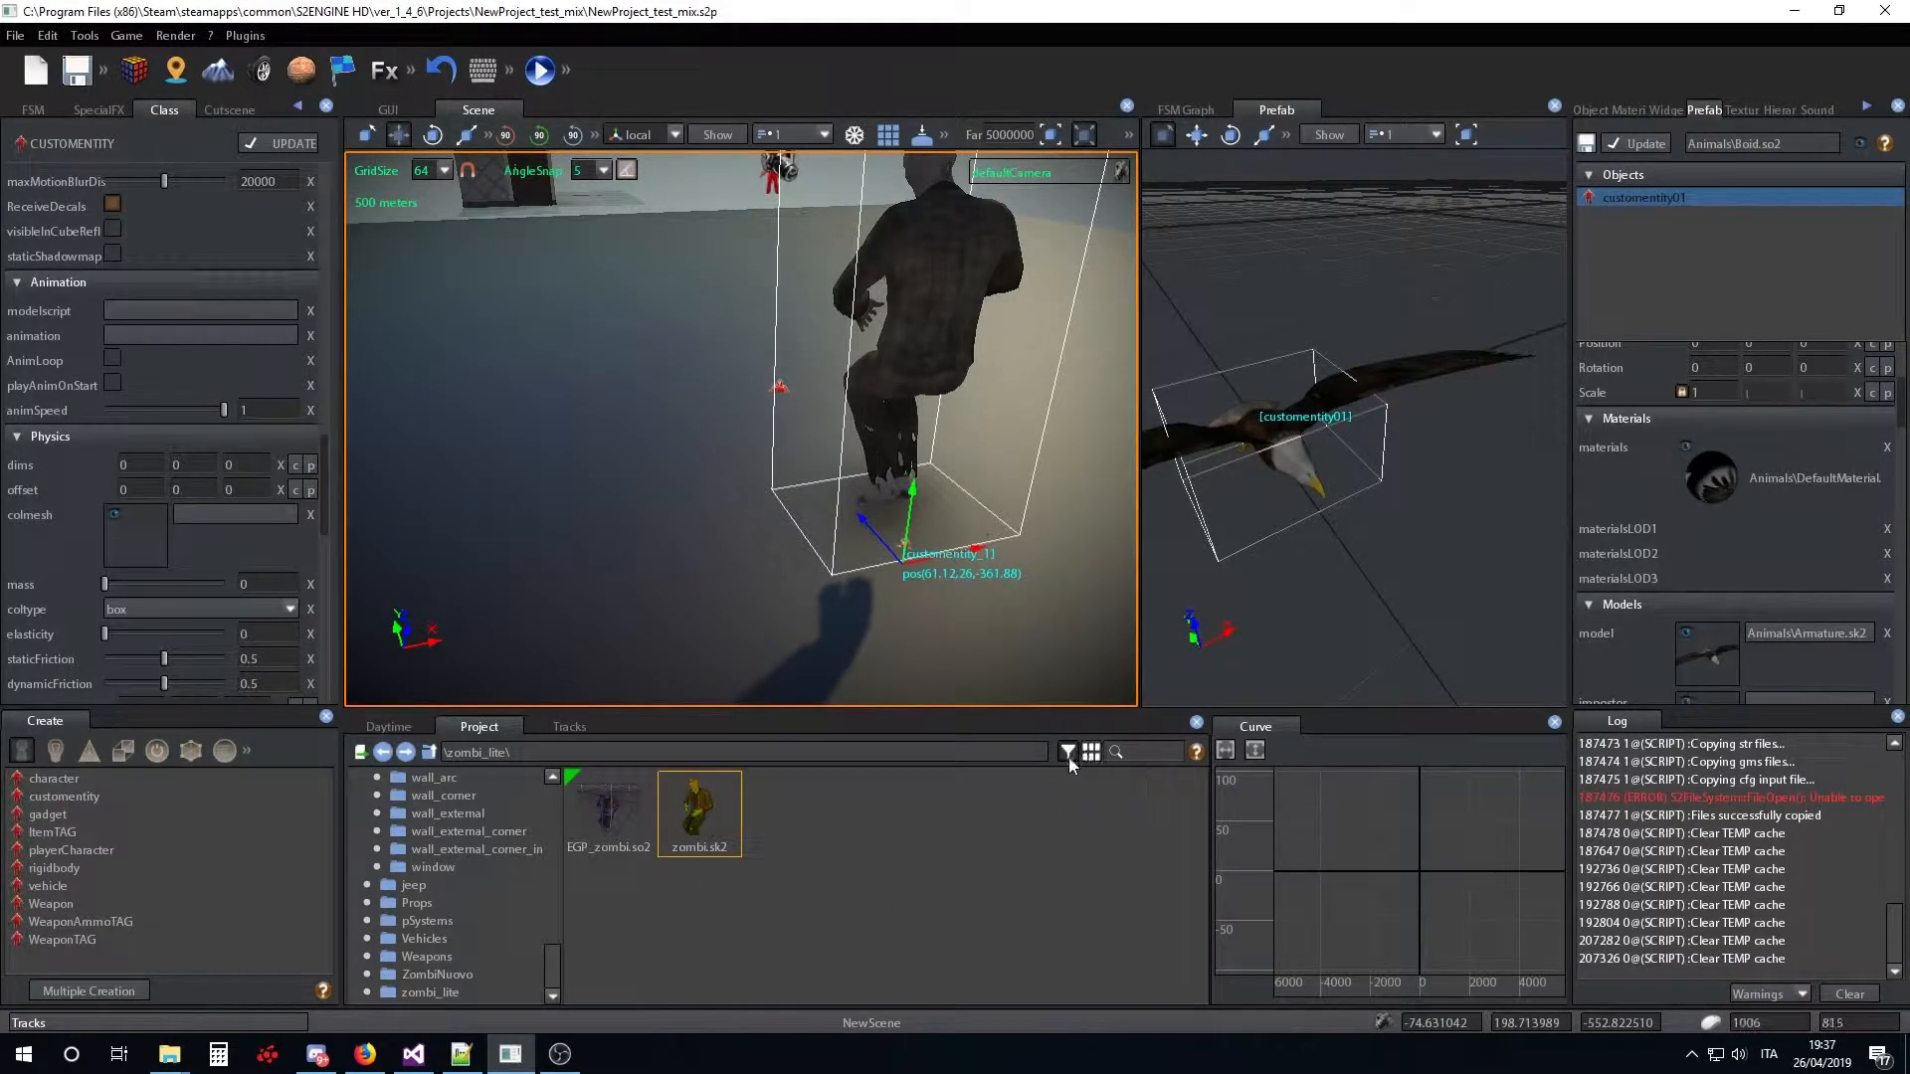
click(438, 975)
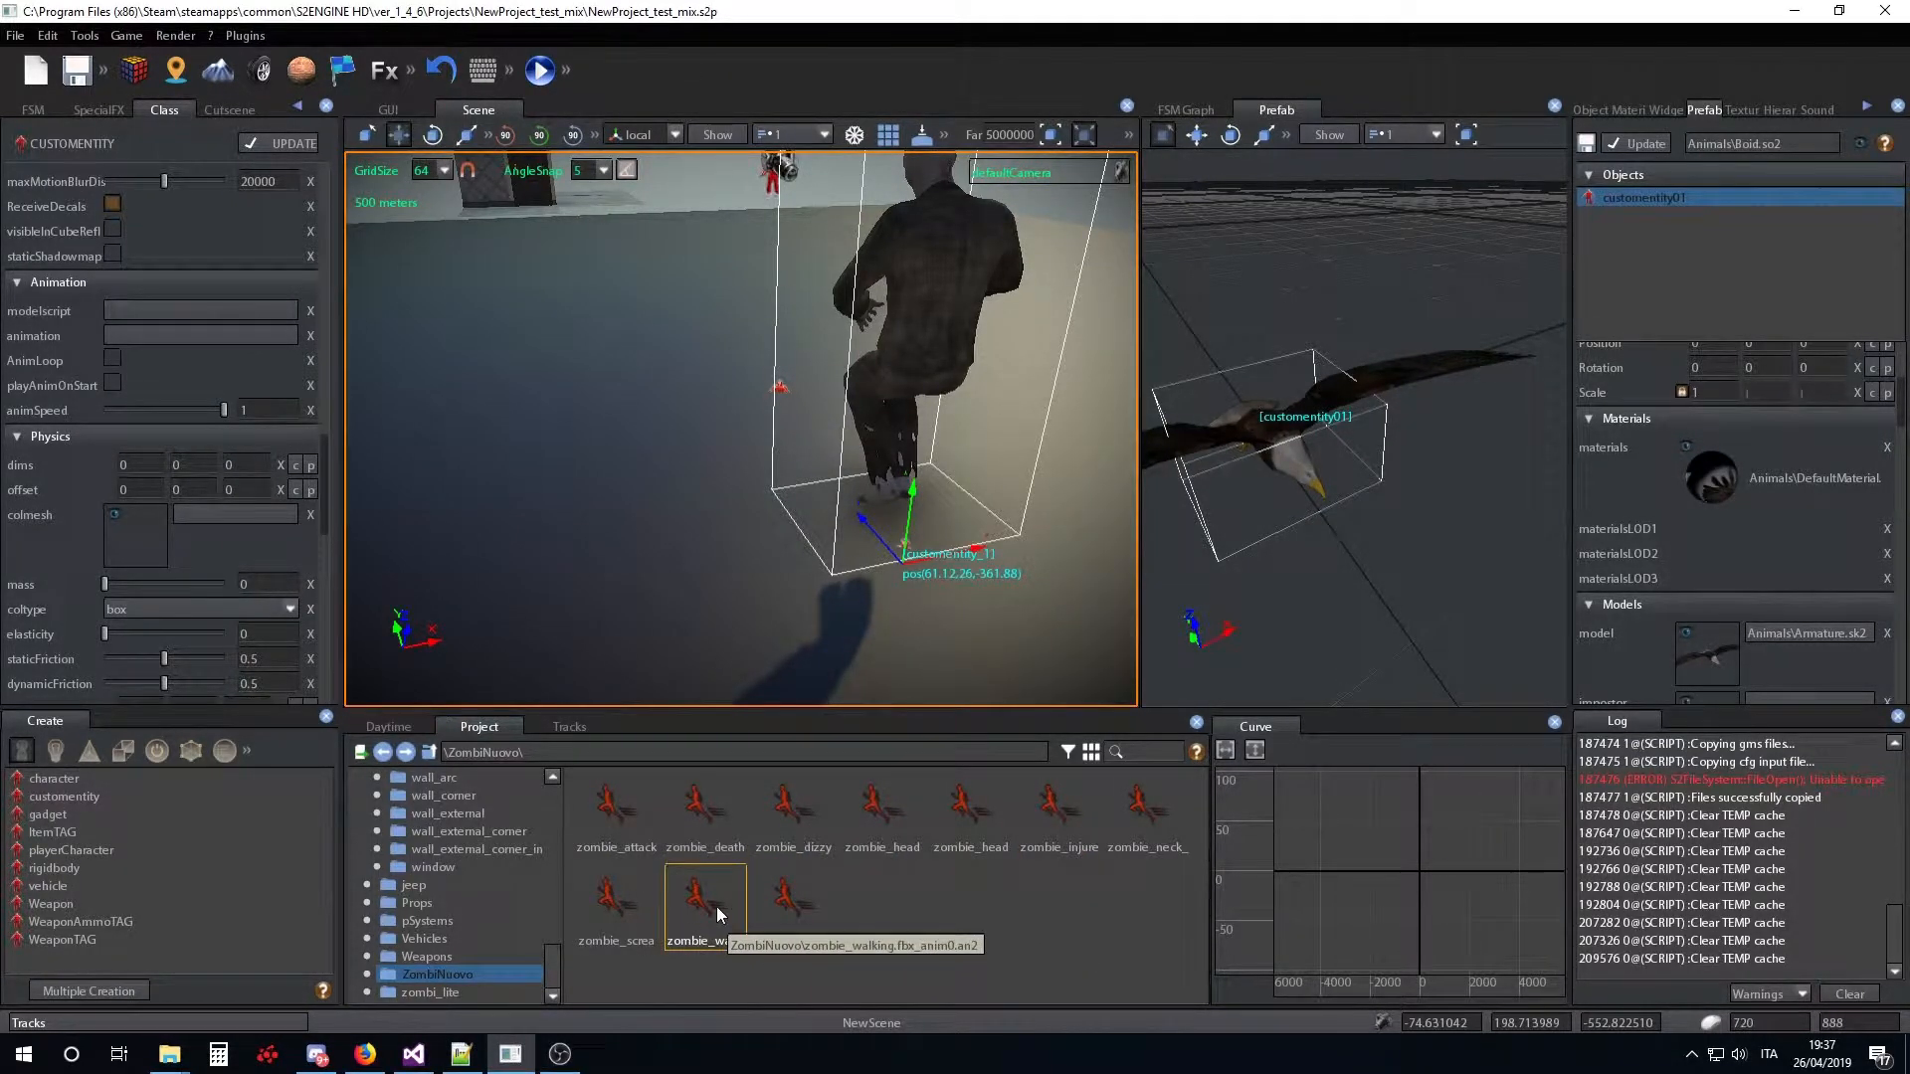
drag(714, 906, 262, 534)
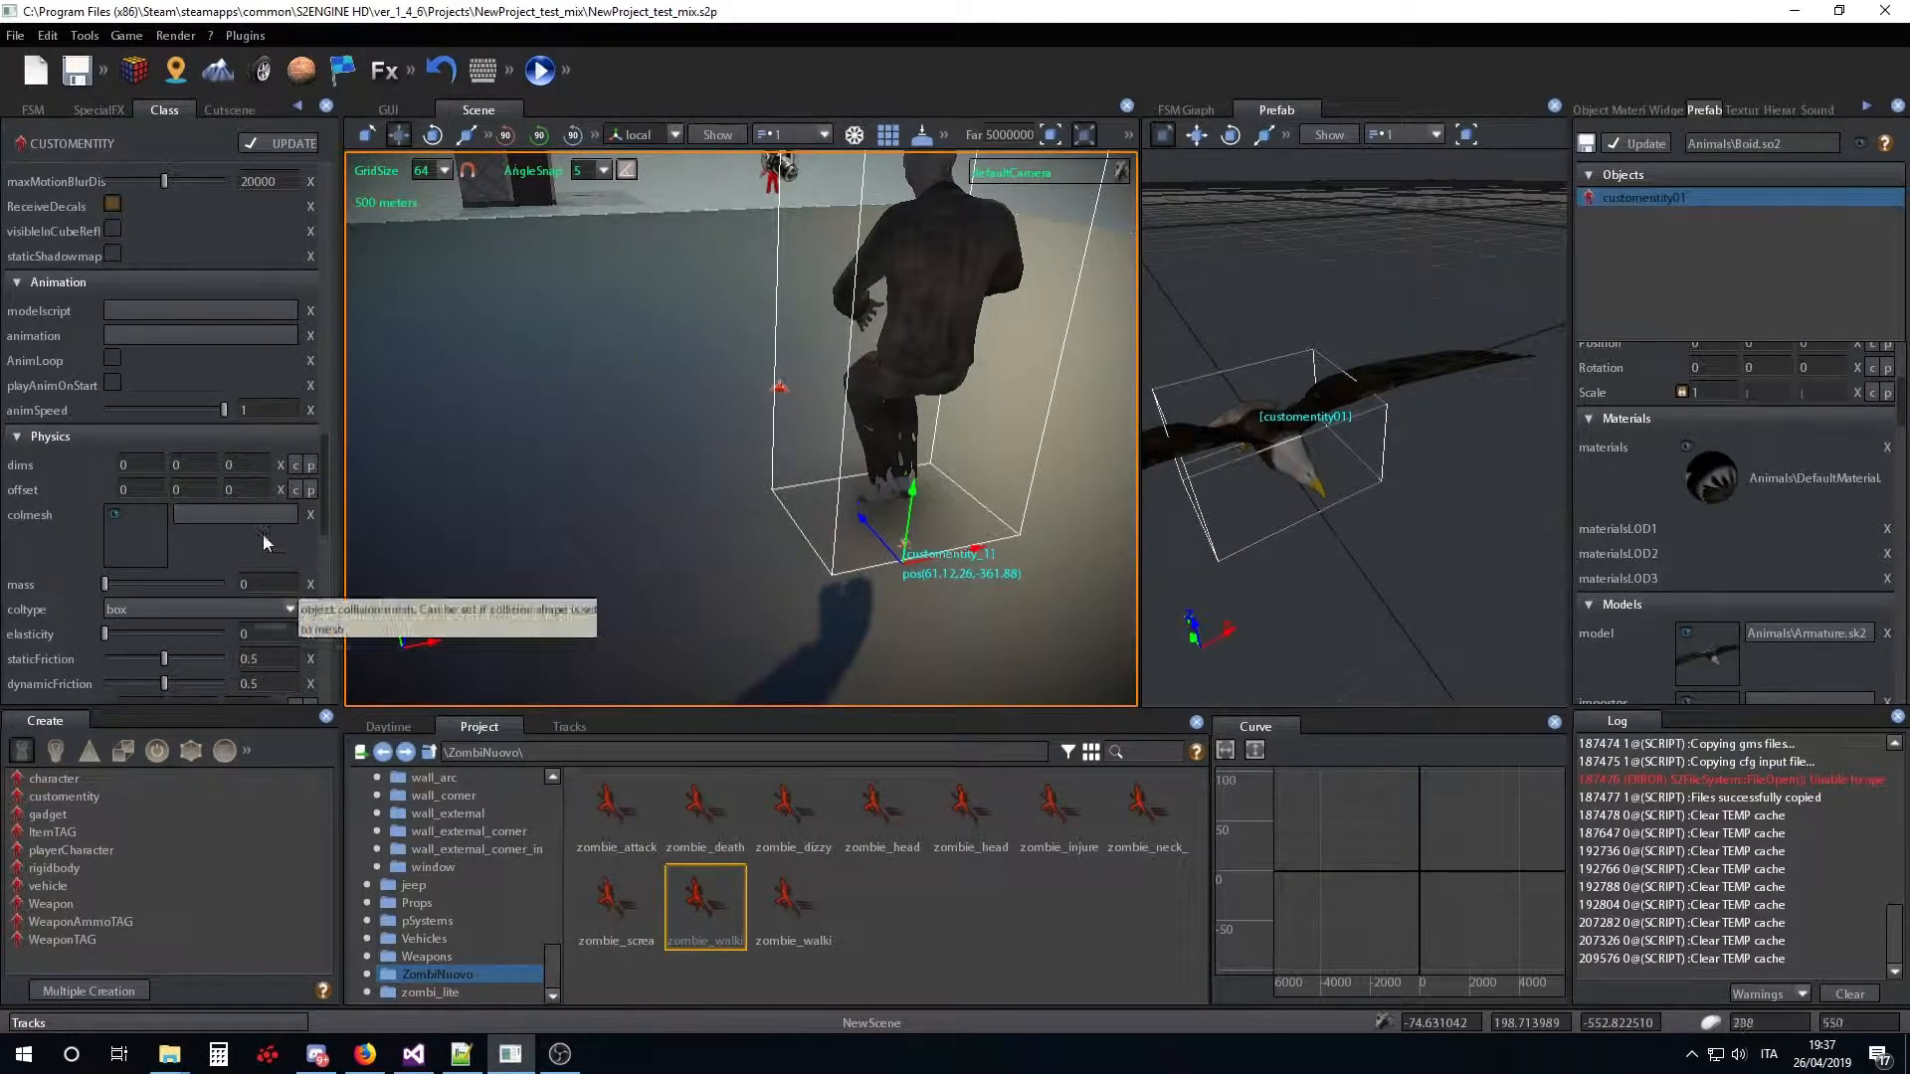
mouse_move(182, 348)
mouse_down()
mouse_move(165, 300)
mouse_move(165, 338)
mouse_up()
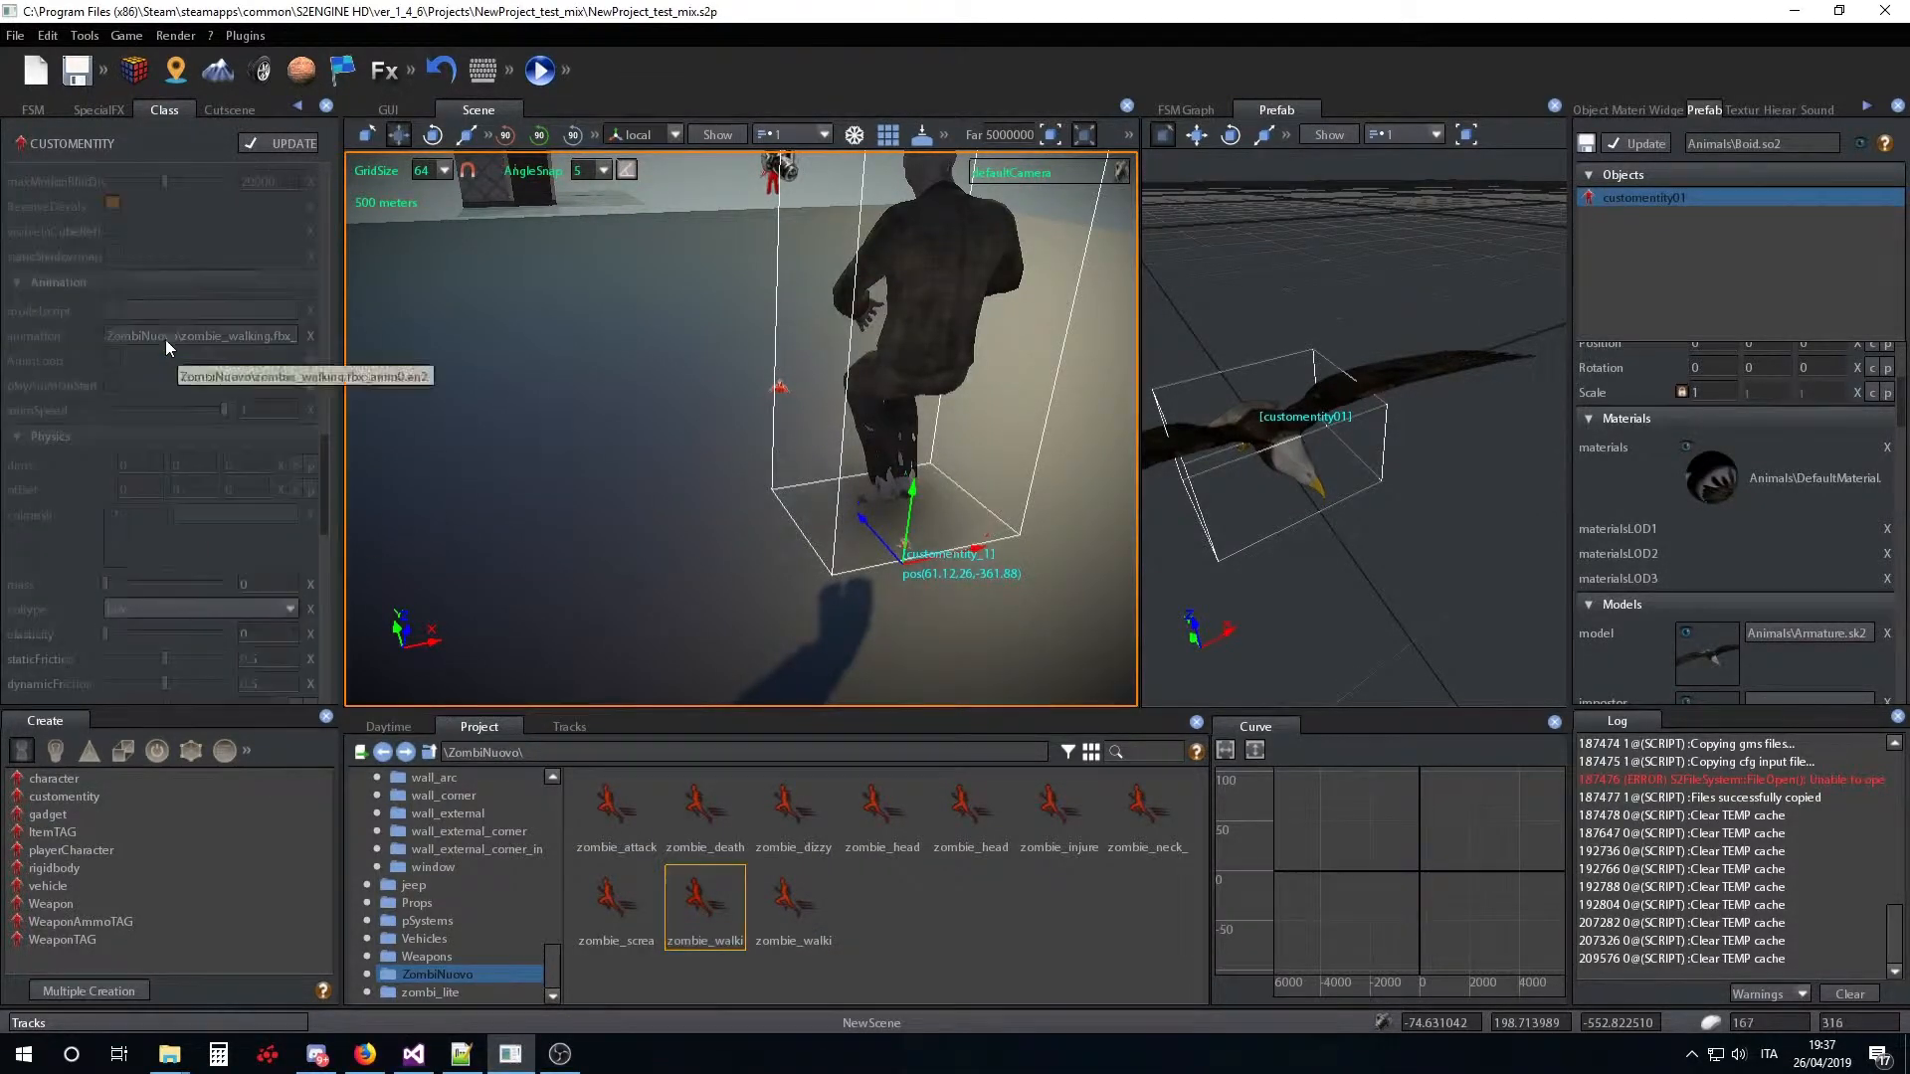
click(112, 380)
right_drag(724, 559, 985, 595)
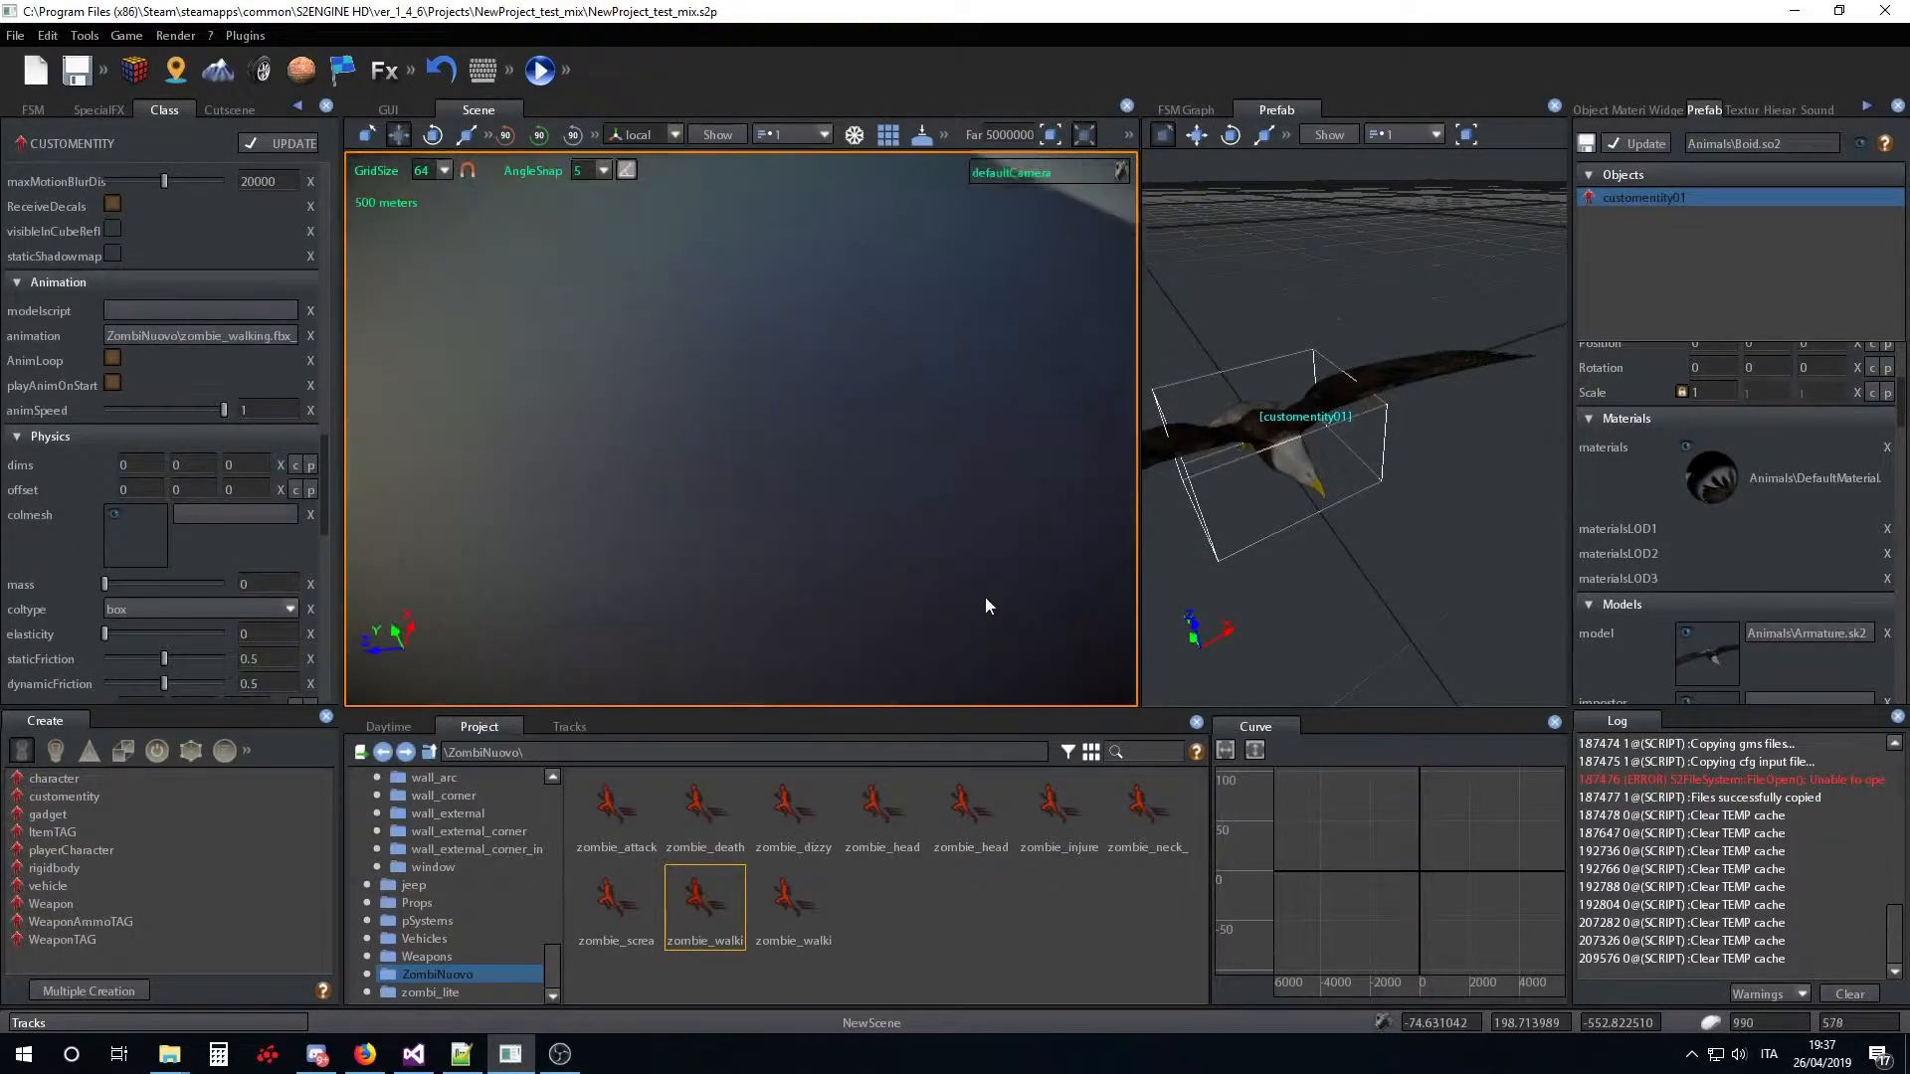
Create a new prefab named walking_zombi in the zombi_lite folder from the selected zombie entity
scroll(975, 592, down, 4)
scroll(963, 591, up, 5)
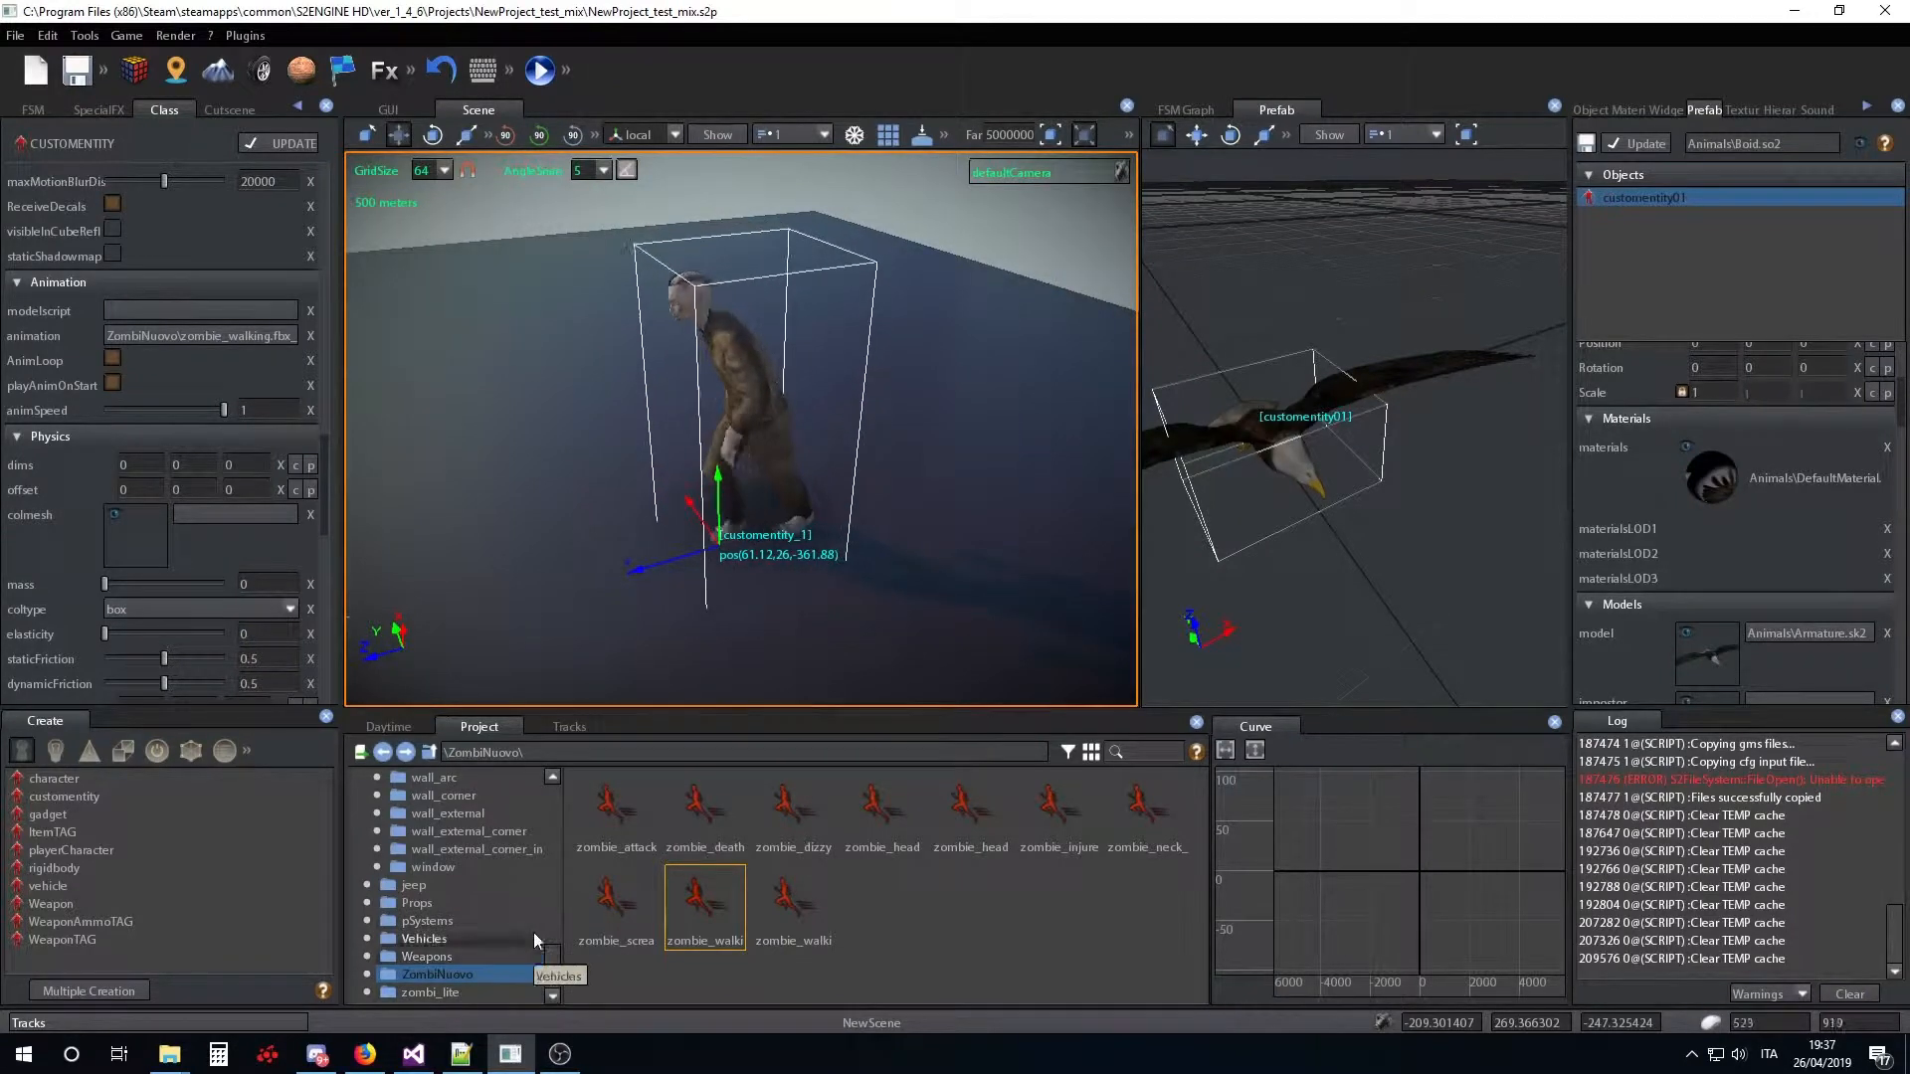
click(462, 993)
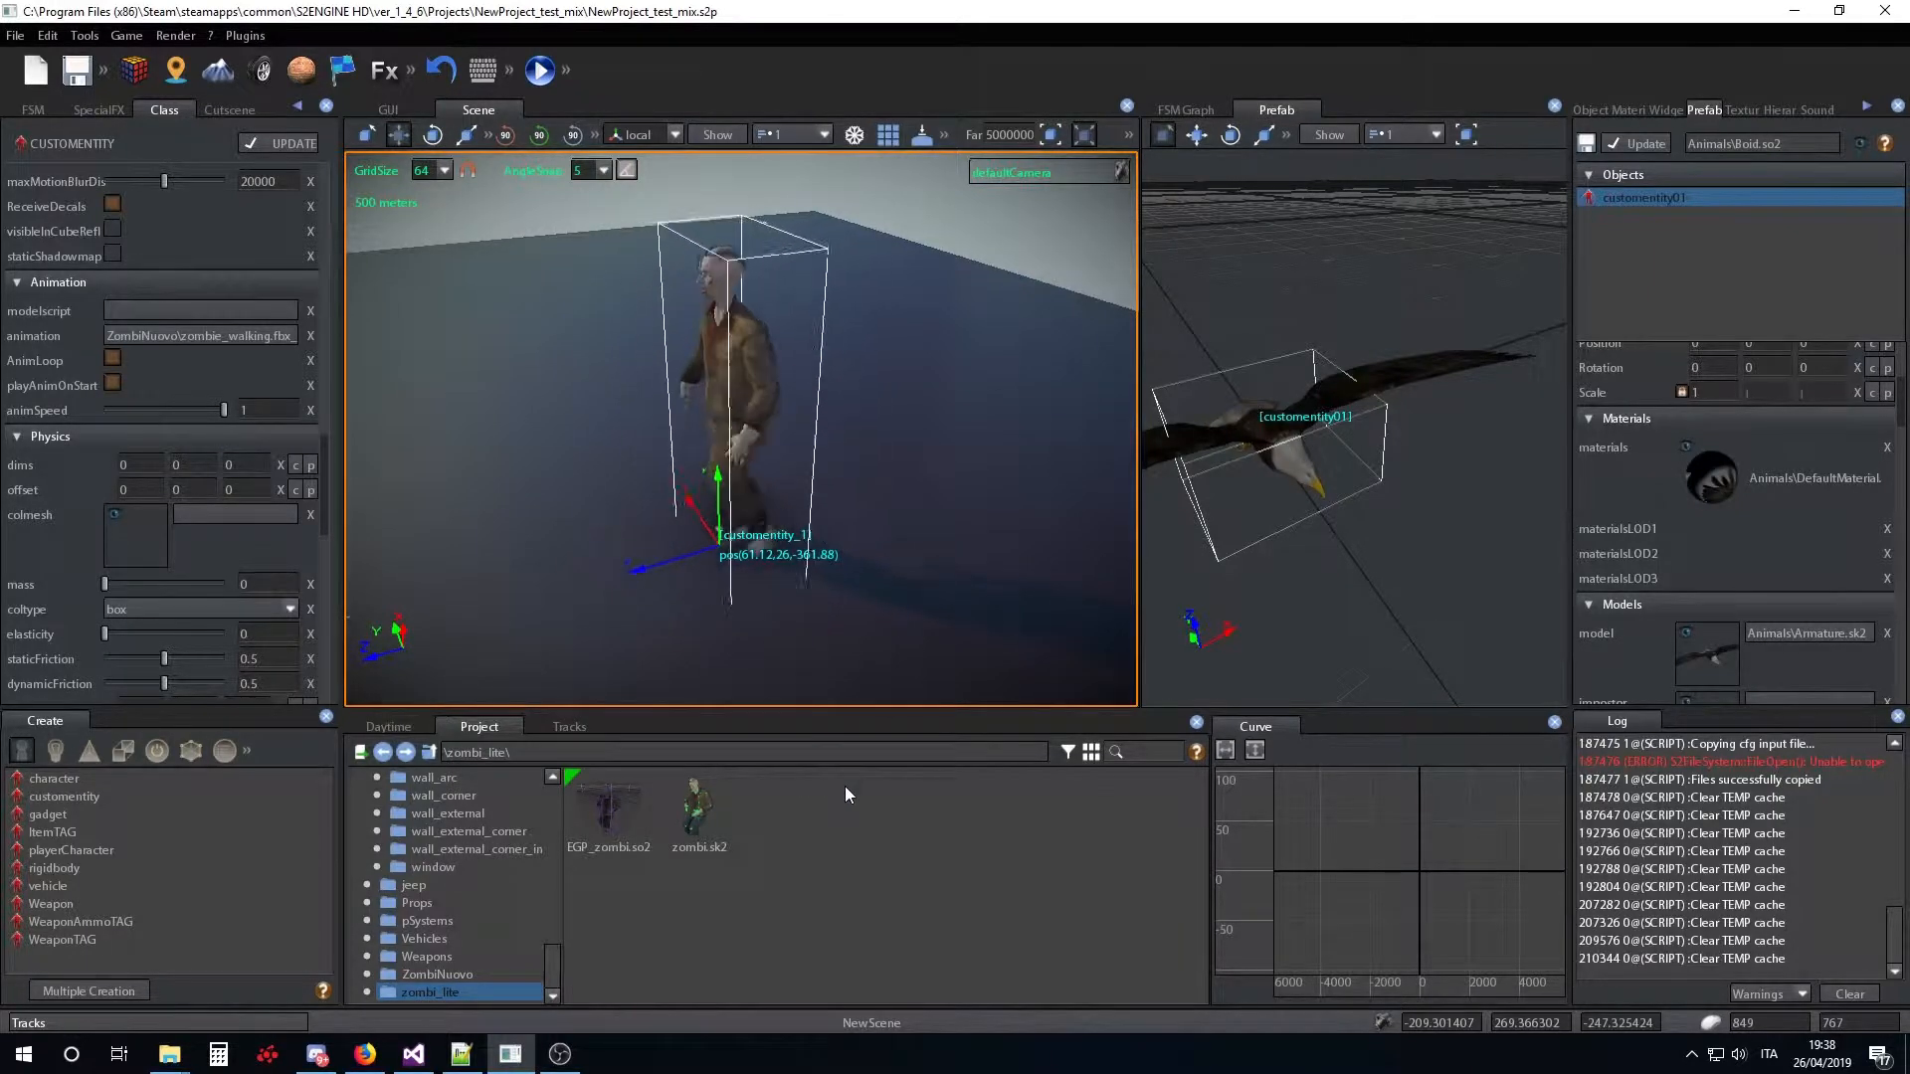
right_click(782, 814)
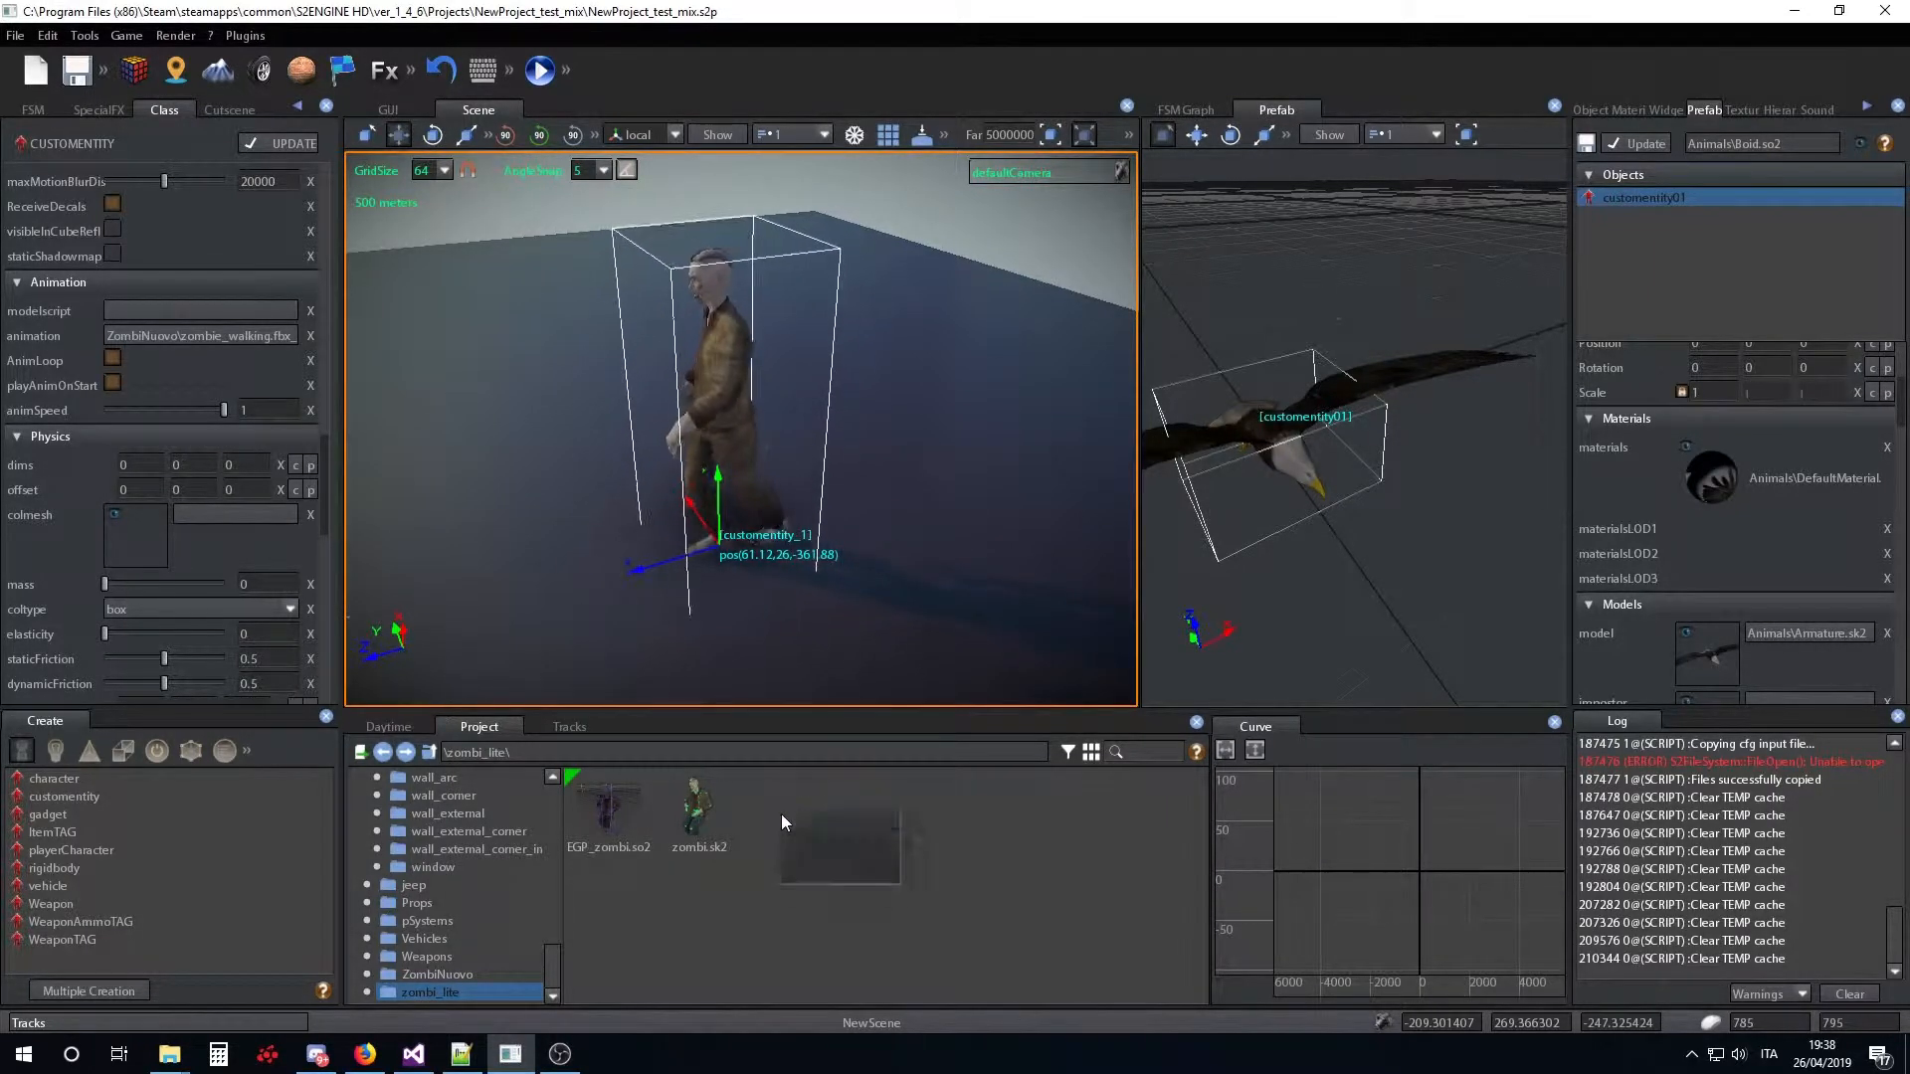
mouse_move(815, 841)
mouse_move(943, 840)
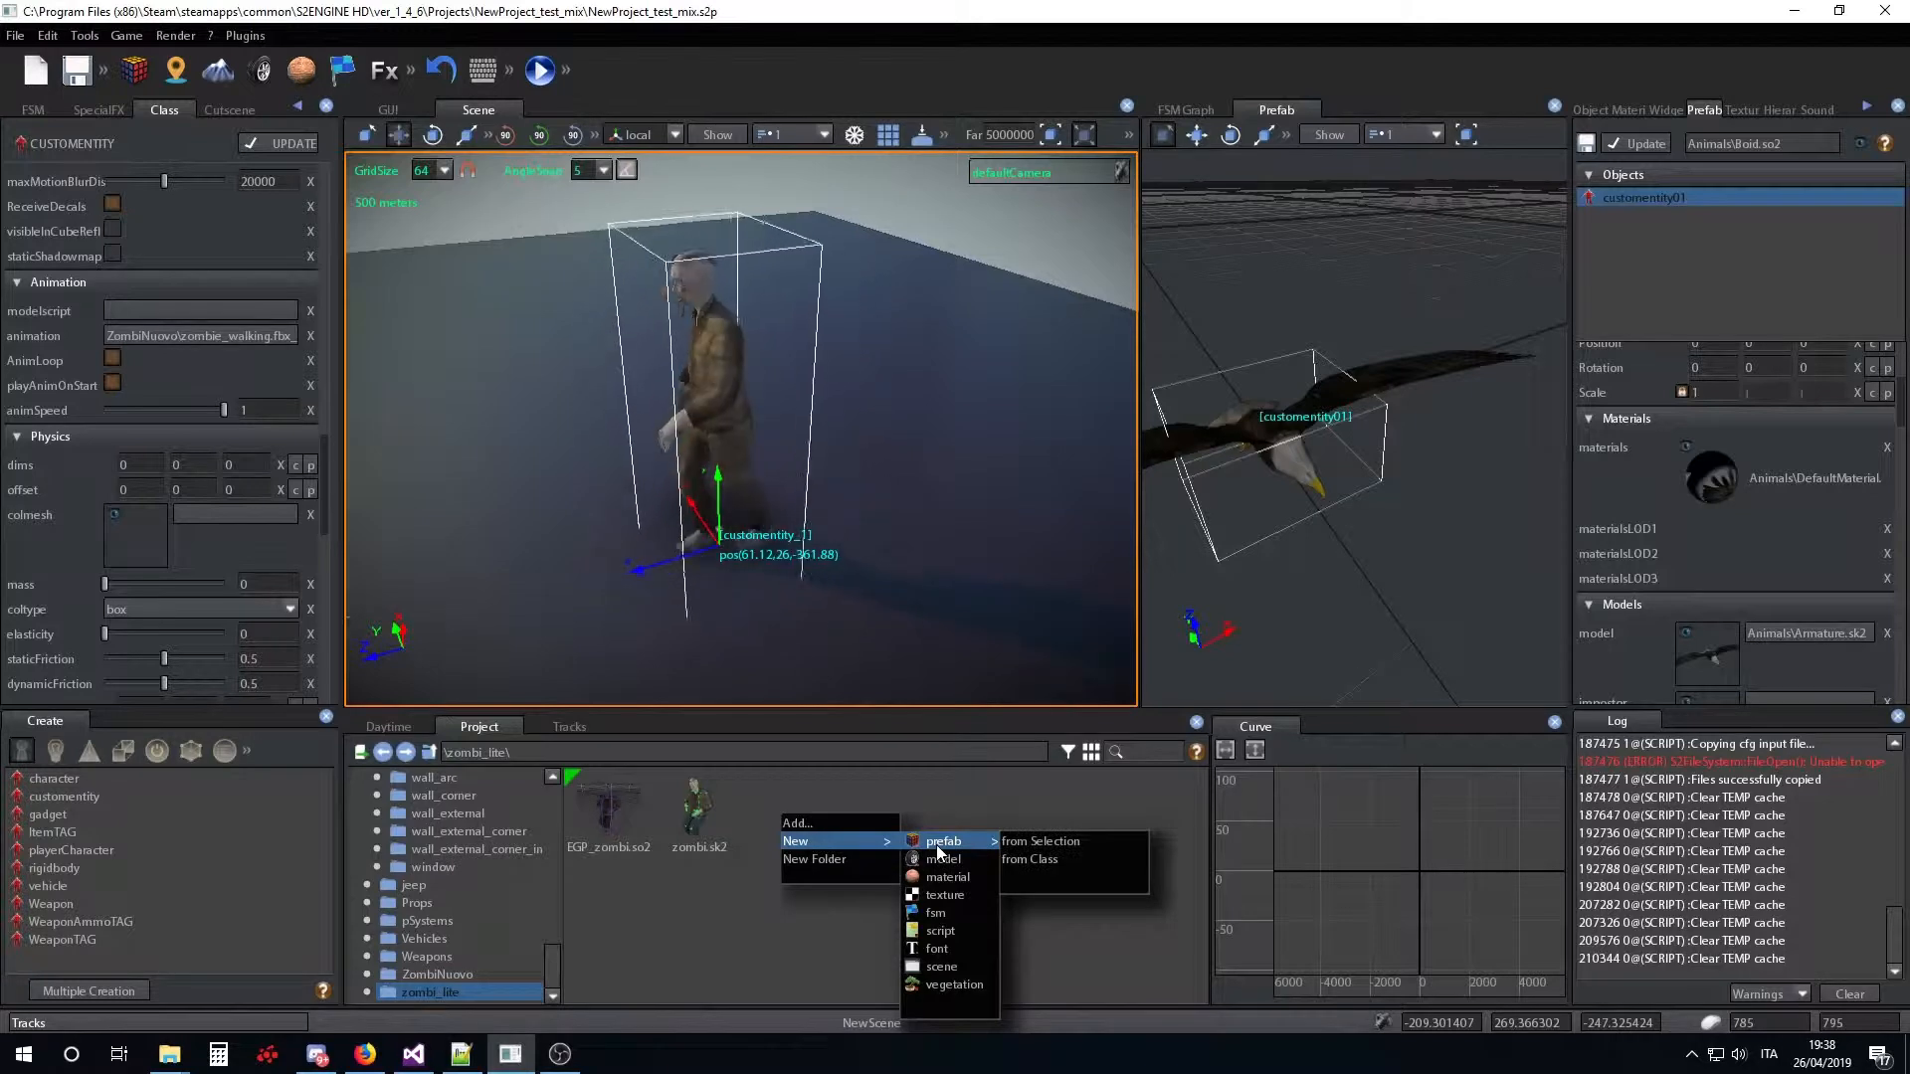
click(1047, 844)
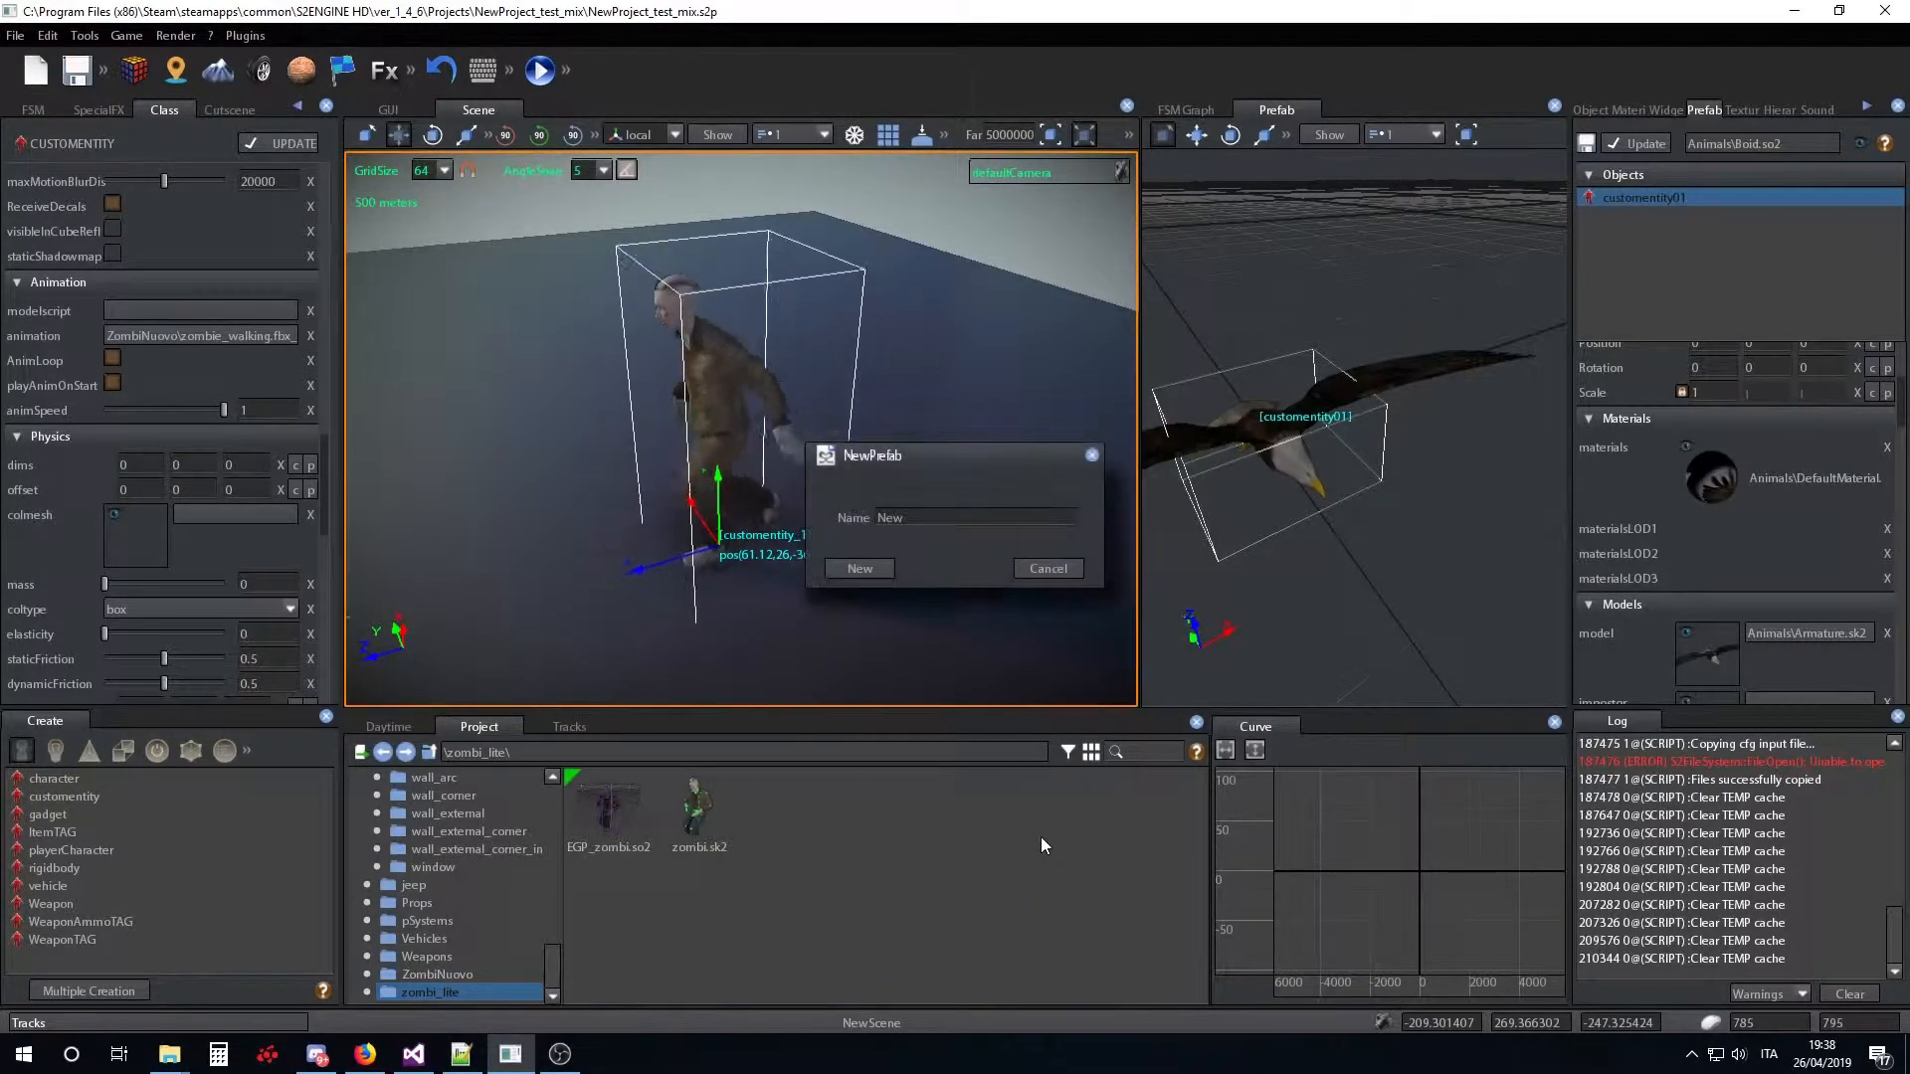
click(900, 518)
text(wall)
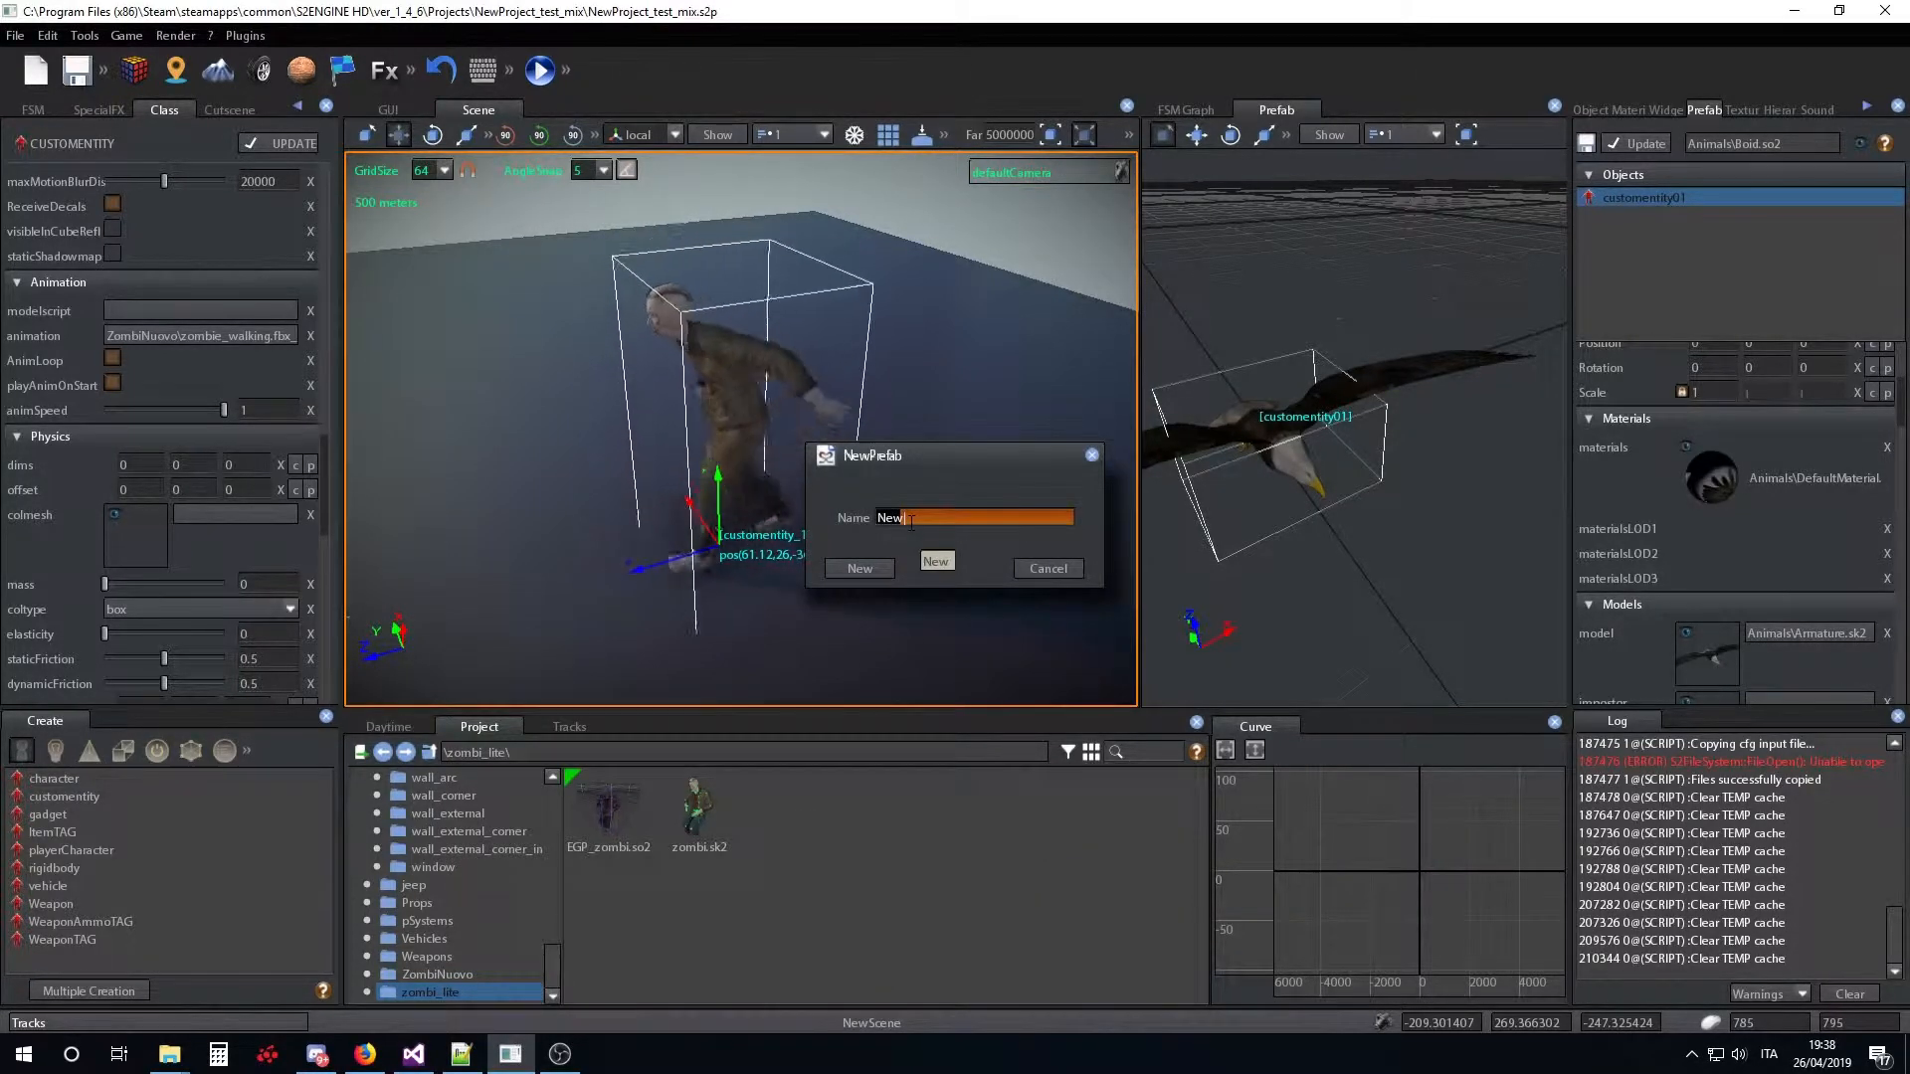
text(king)
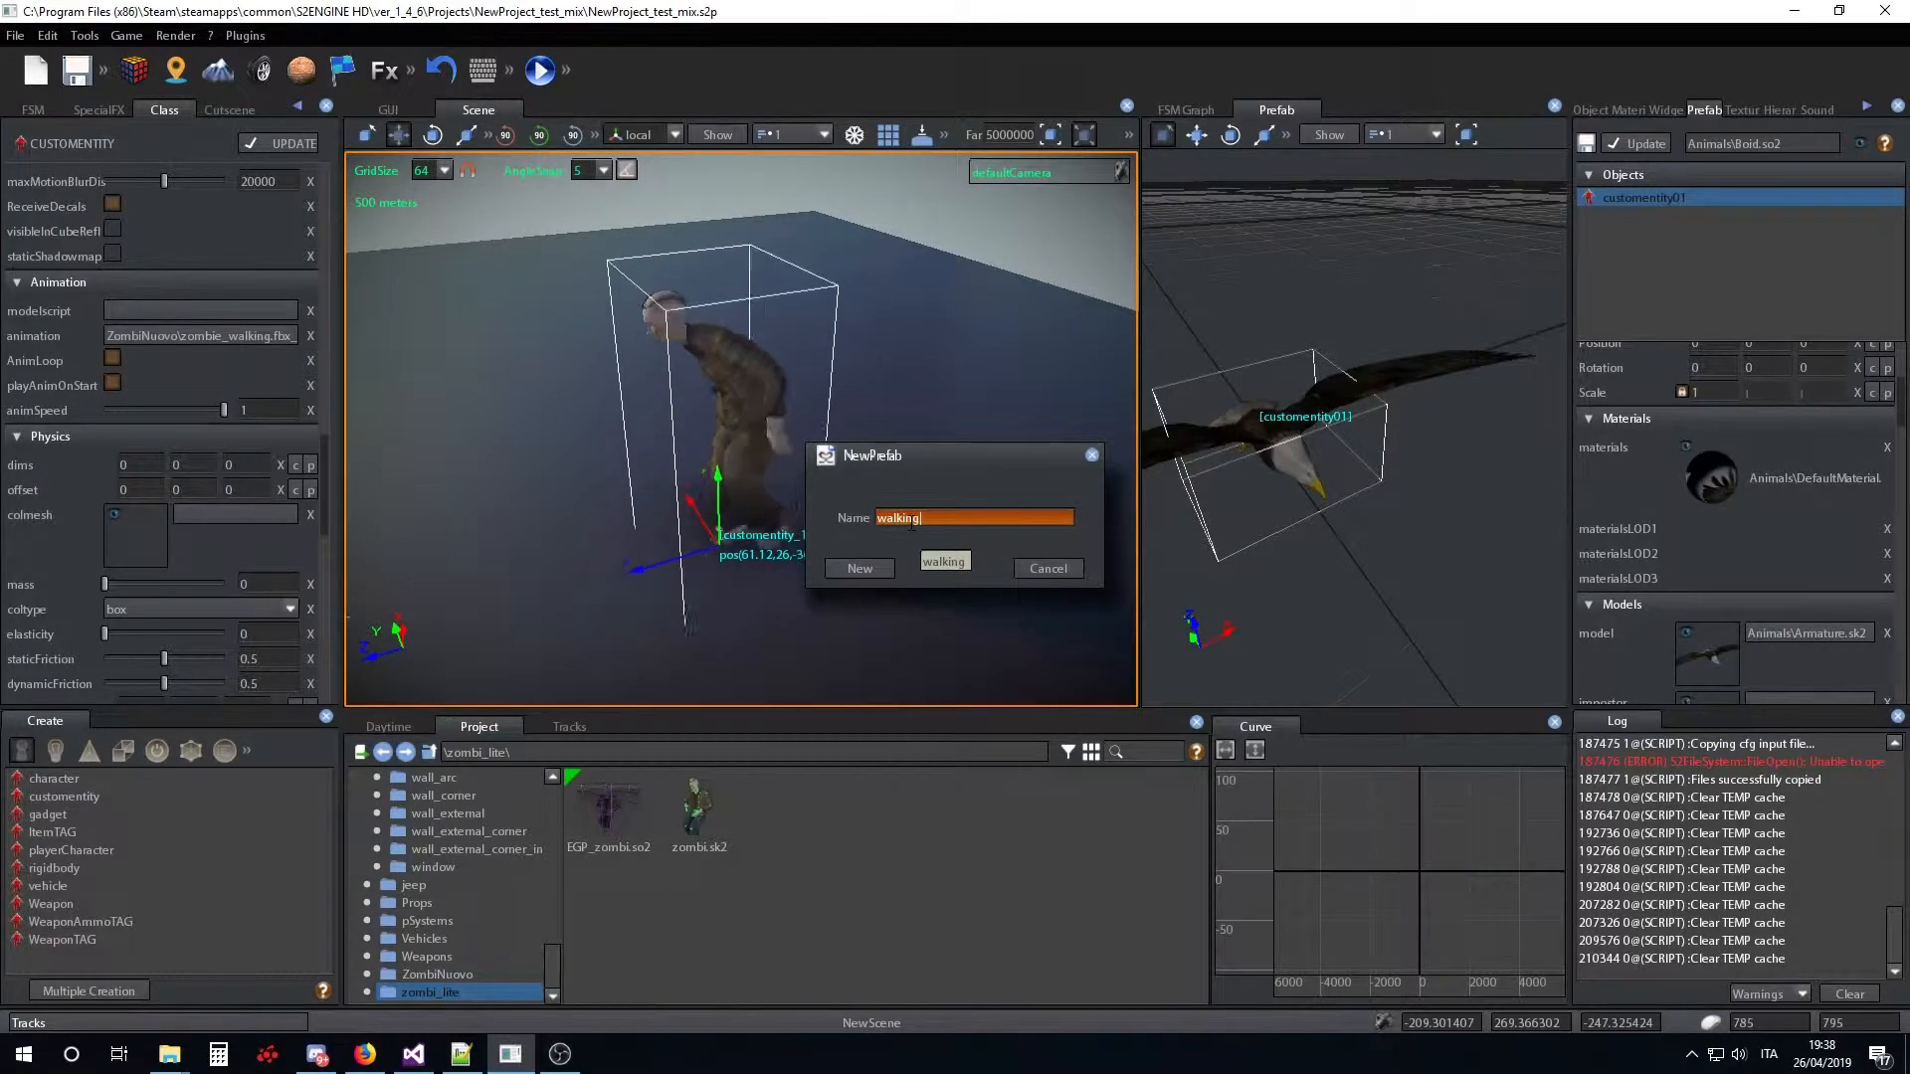
text(_zom)
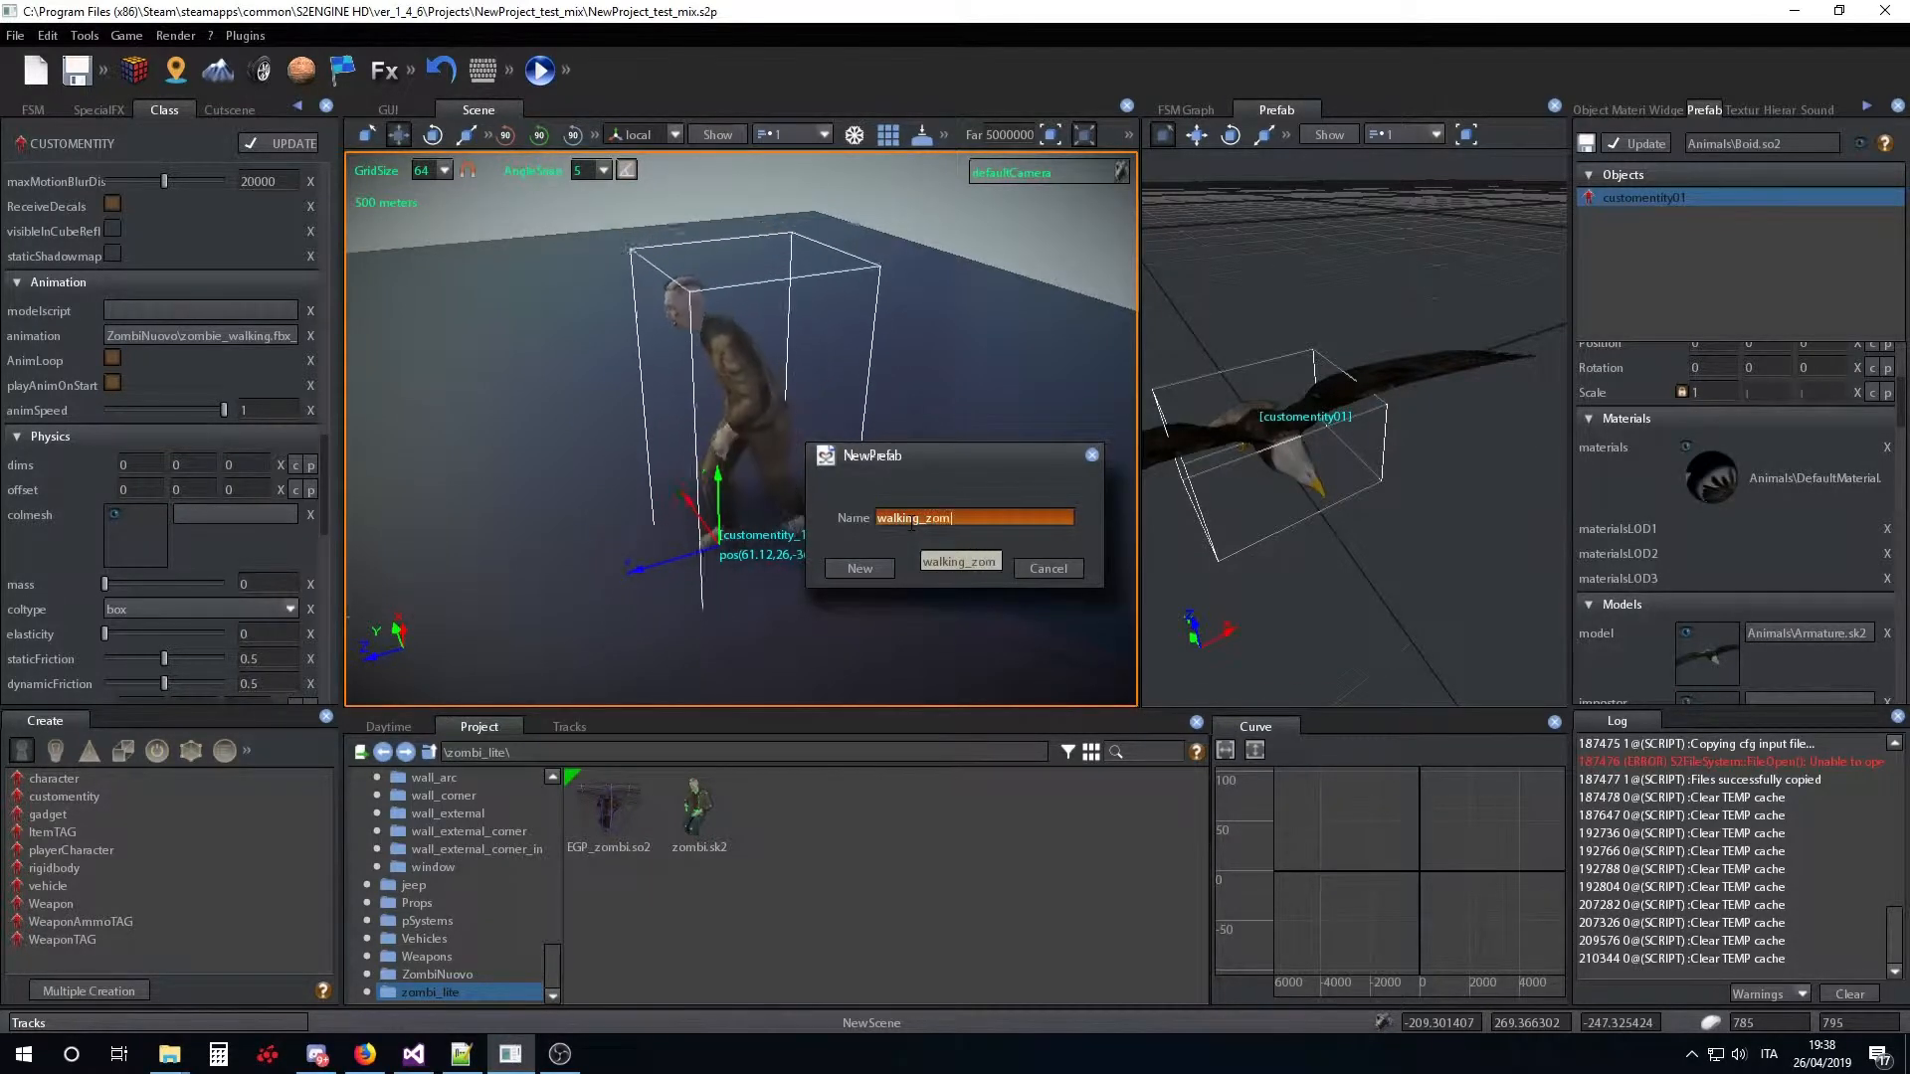
text(bi)
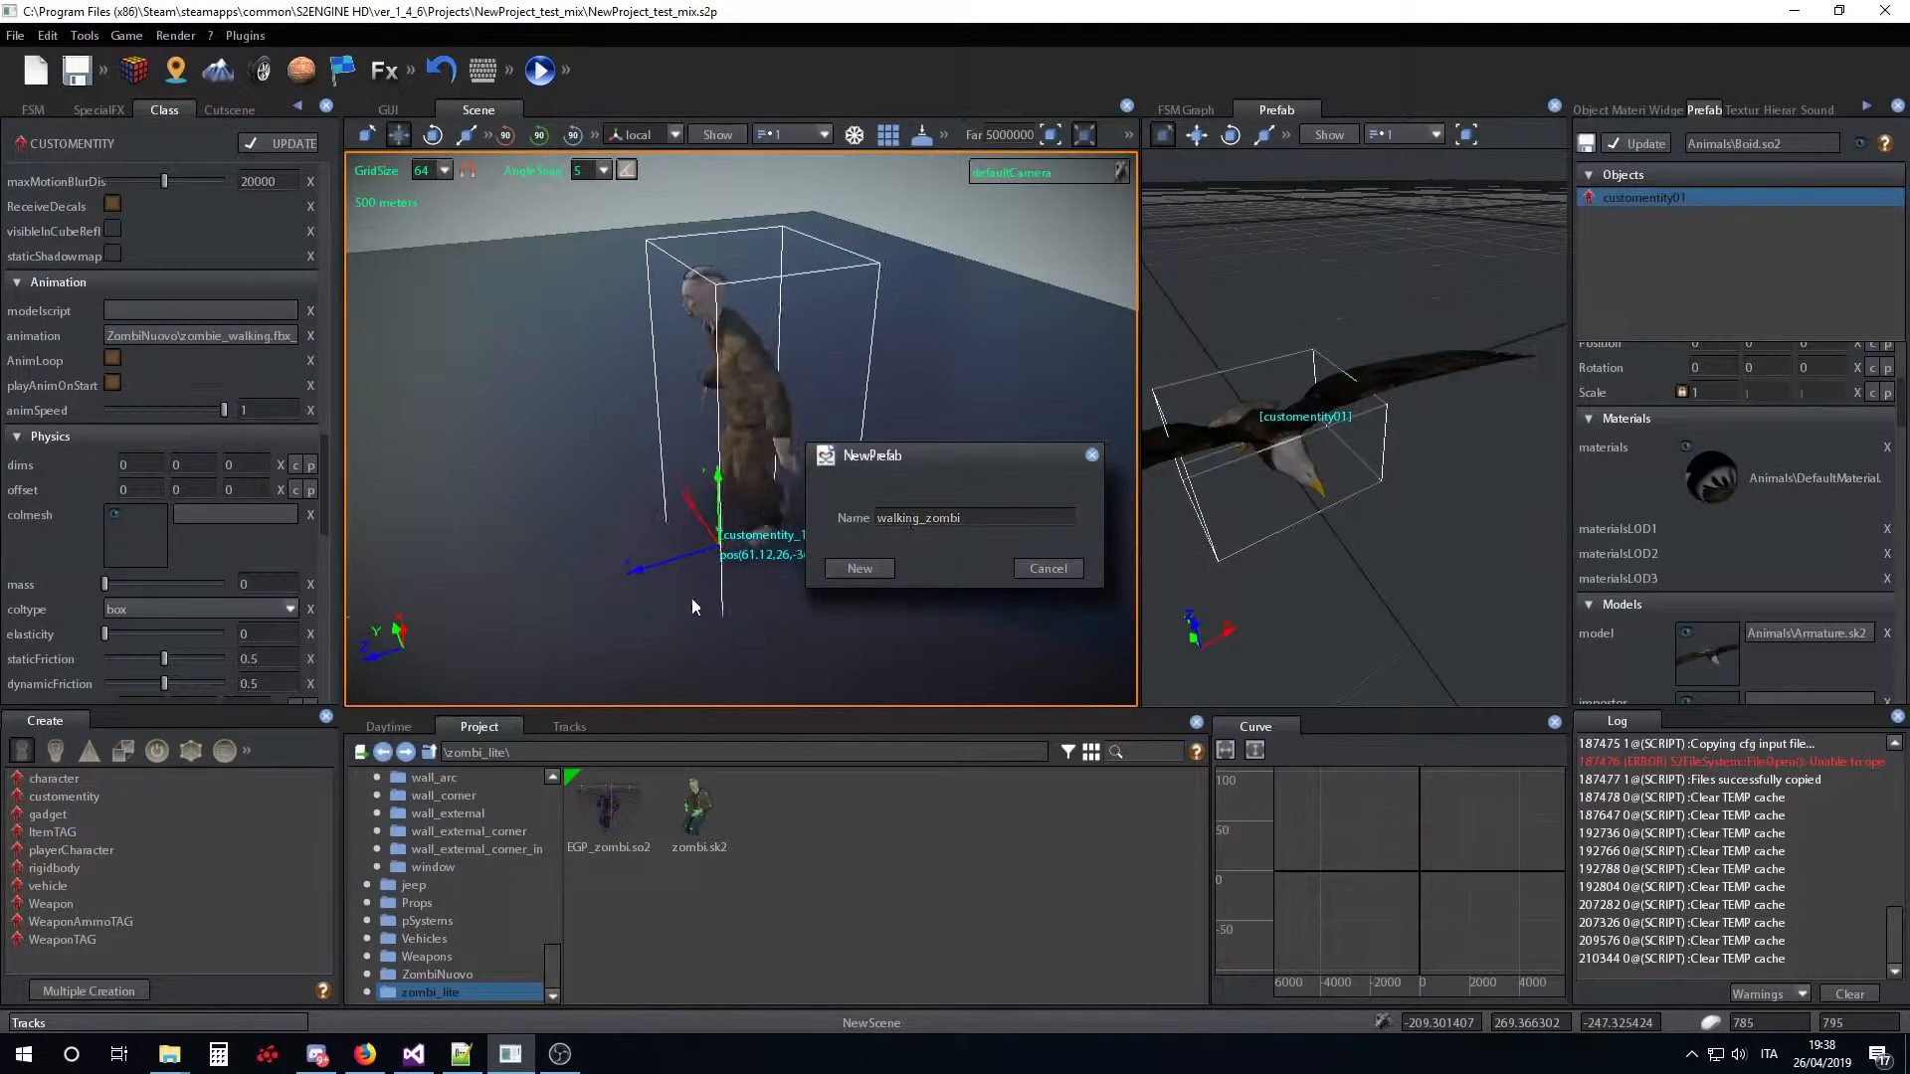
click(852, 575)
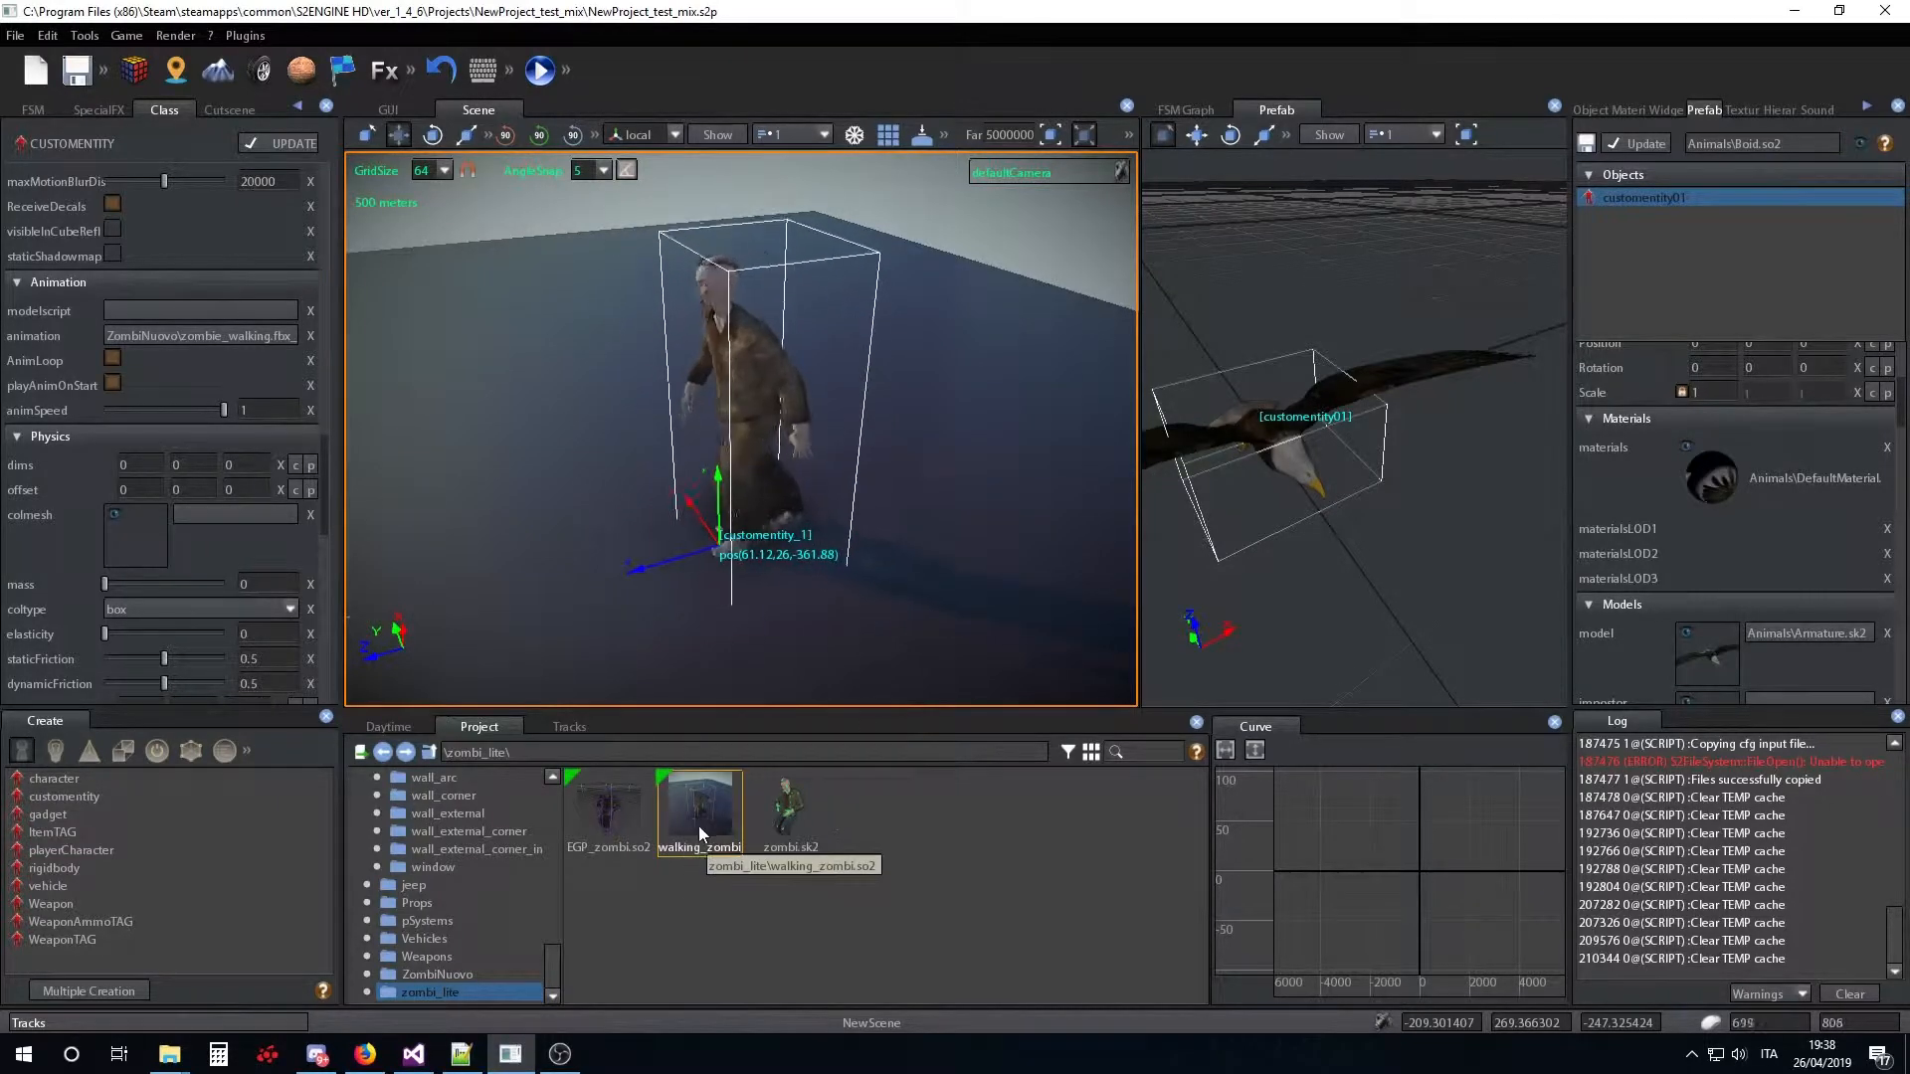
Place a test instance of the walking_zombi prefab beside the zombie, and delete both it and the original entity from the scene
drag(690, 820, 974, 579)
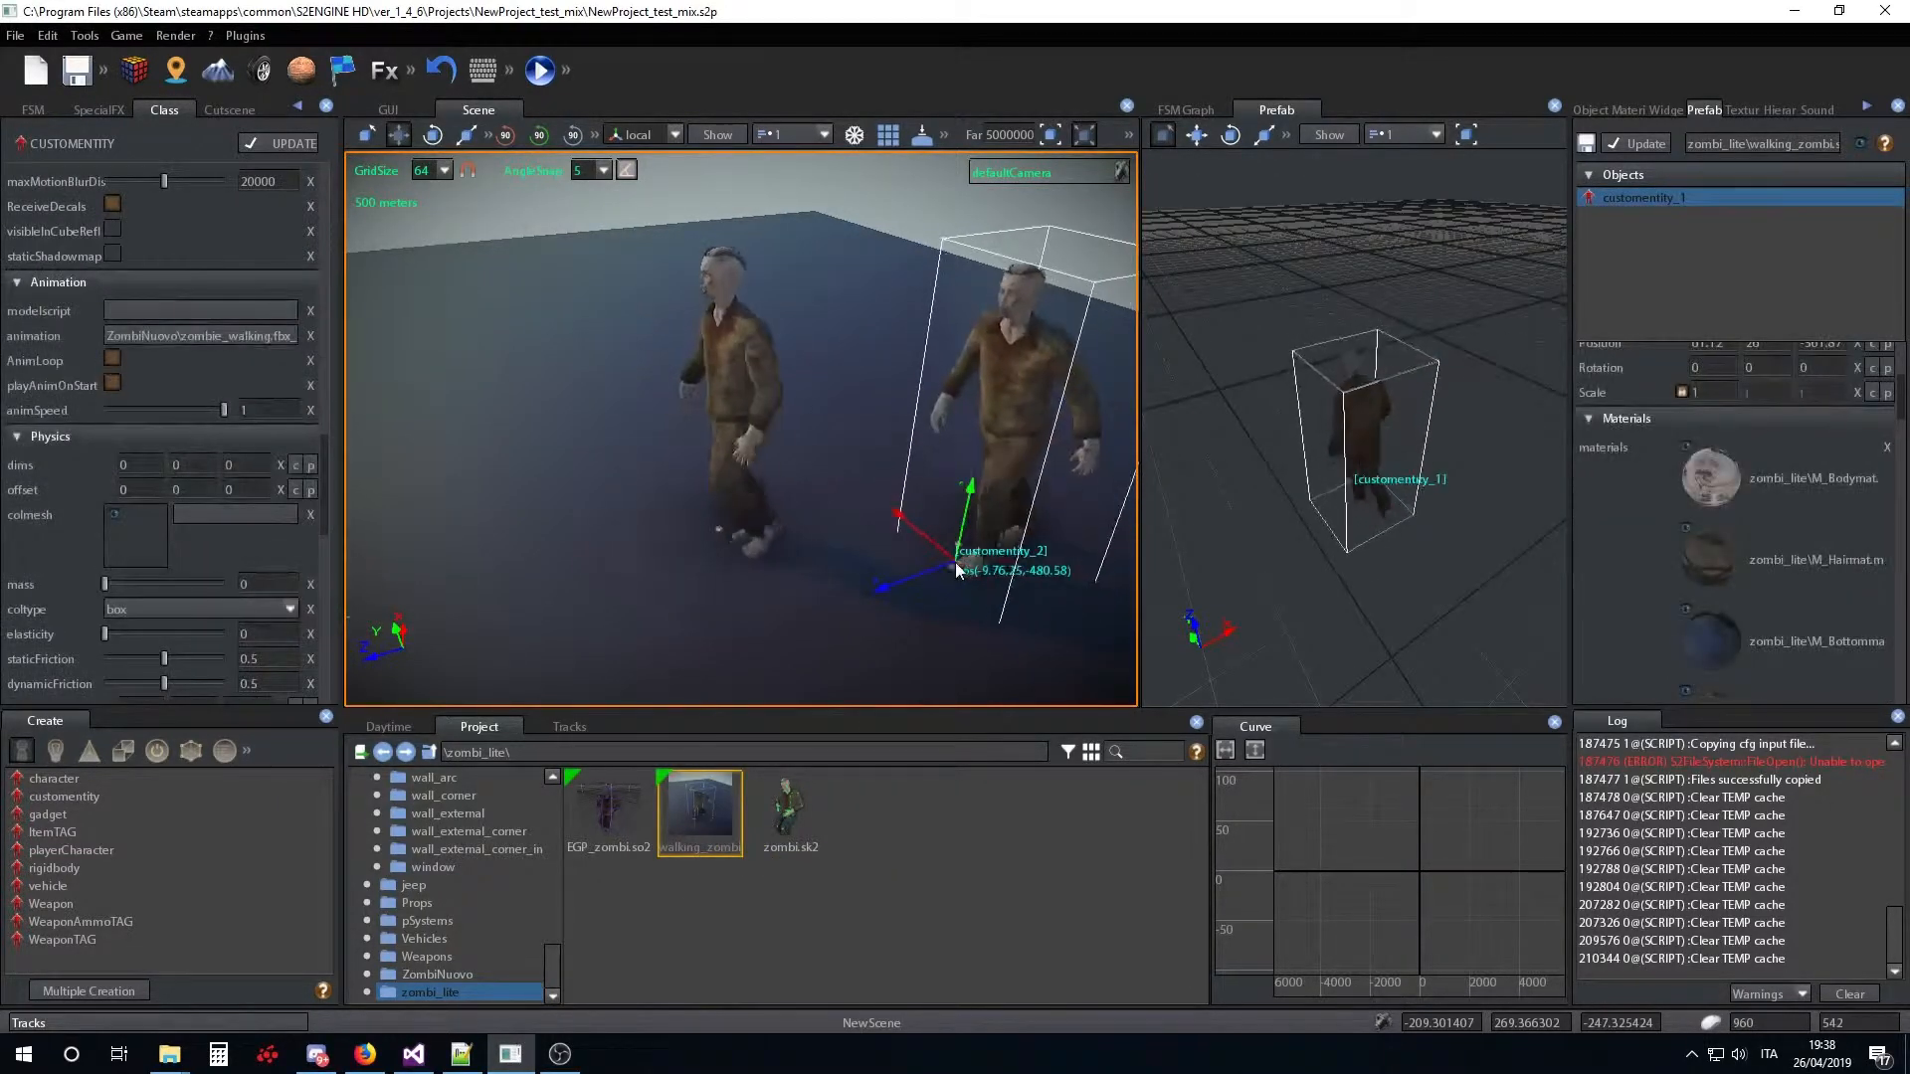
key(Delete)
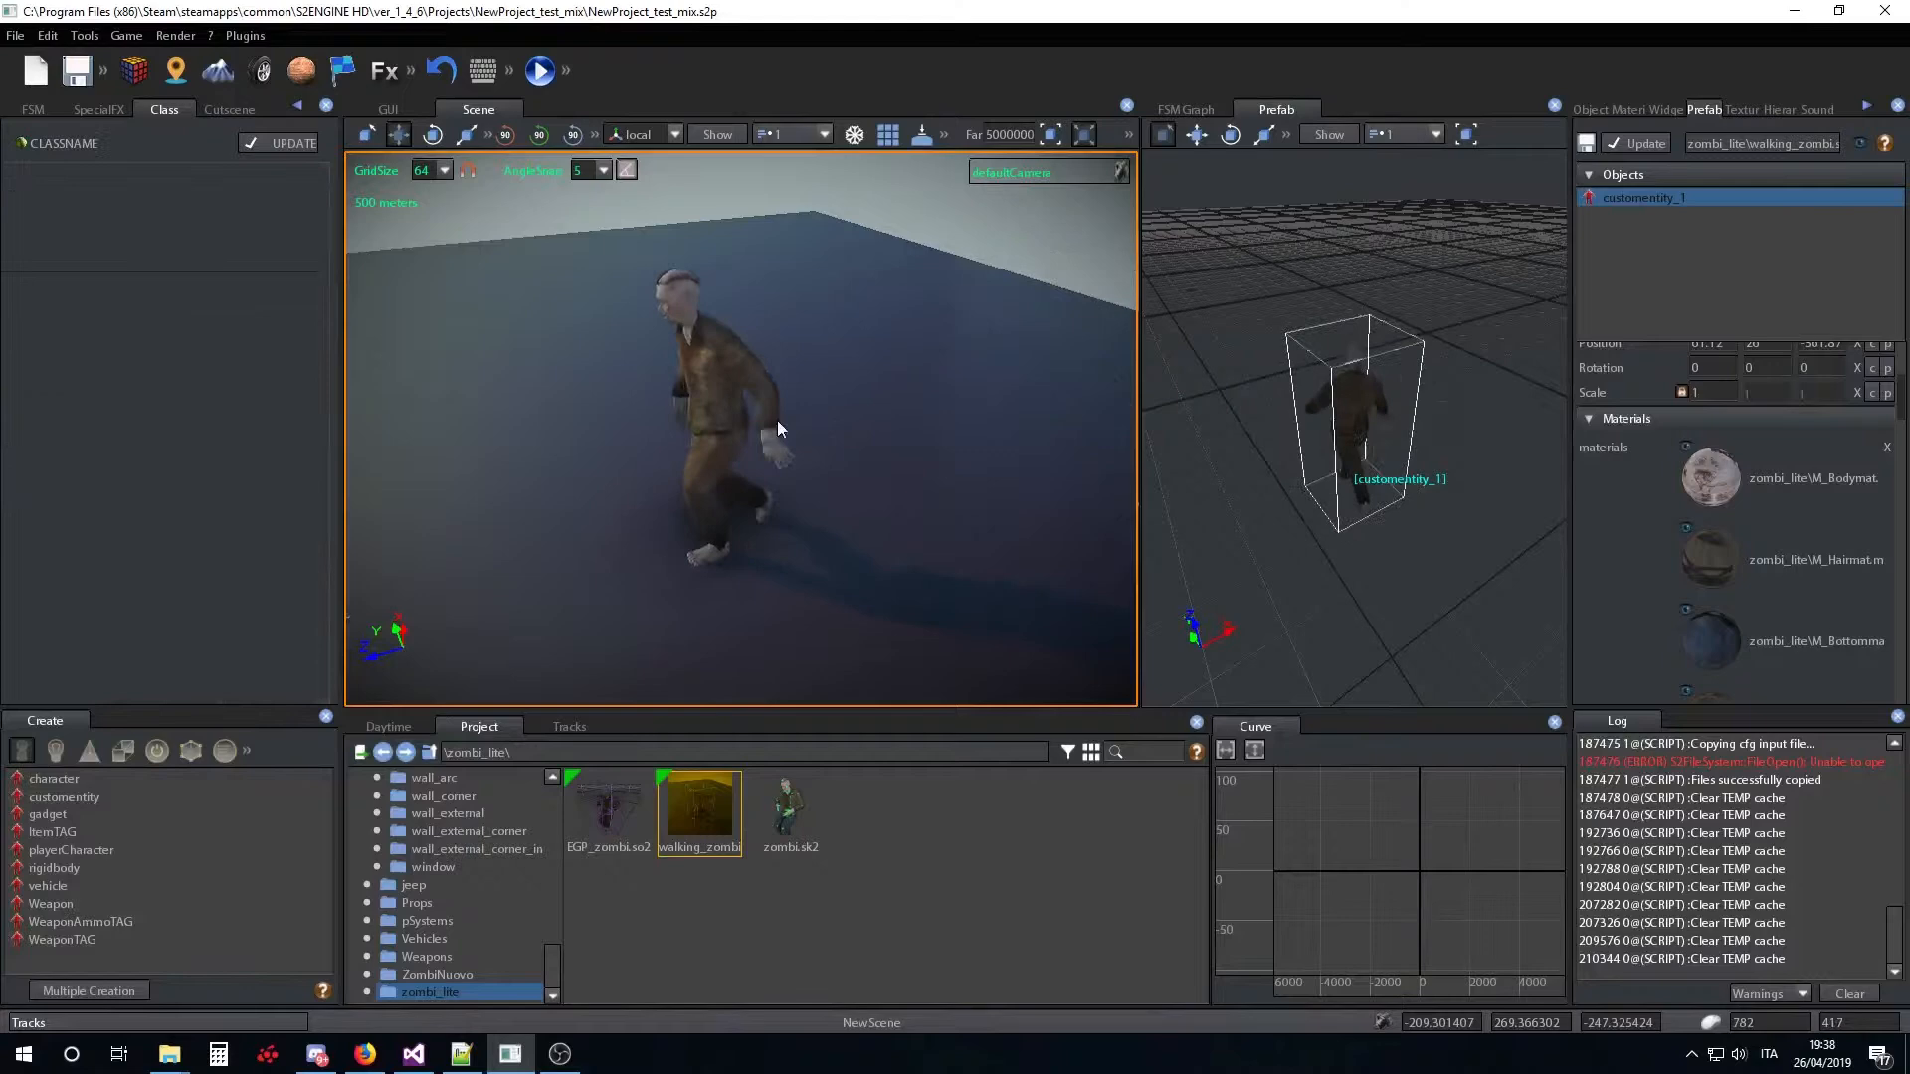
click(720, 360)
key(Delete)
Search the active scene objects for "flo" and select flock_1
right_drag(812, 538, 510, 477)
scroll(732, 486, down, 5)
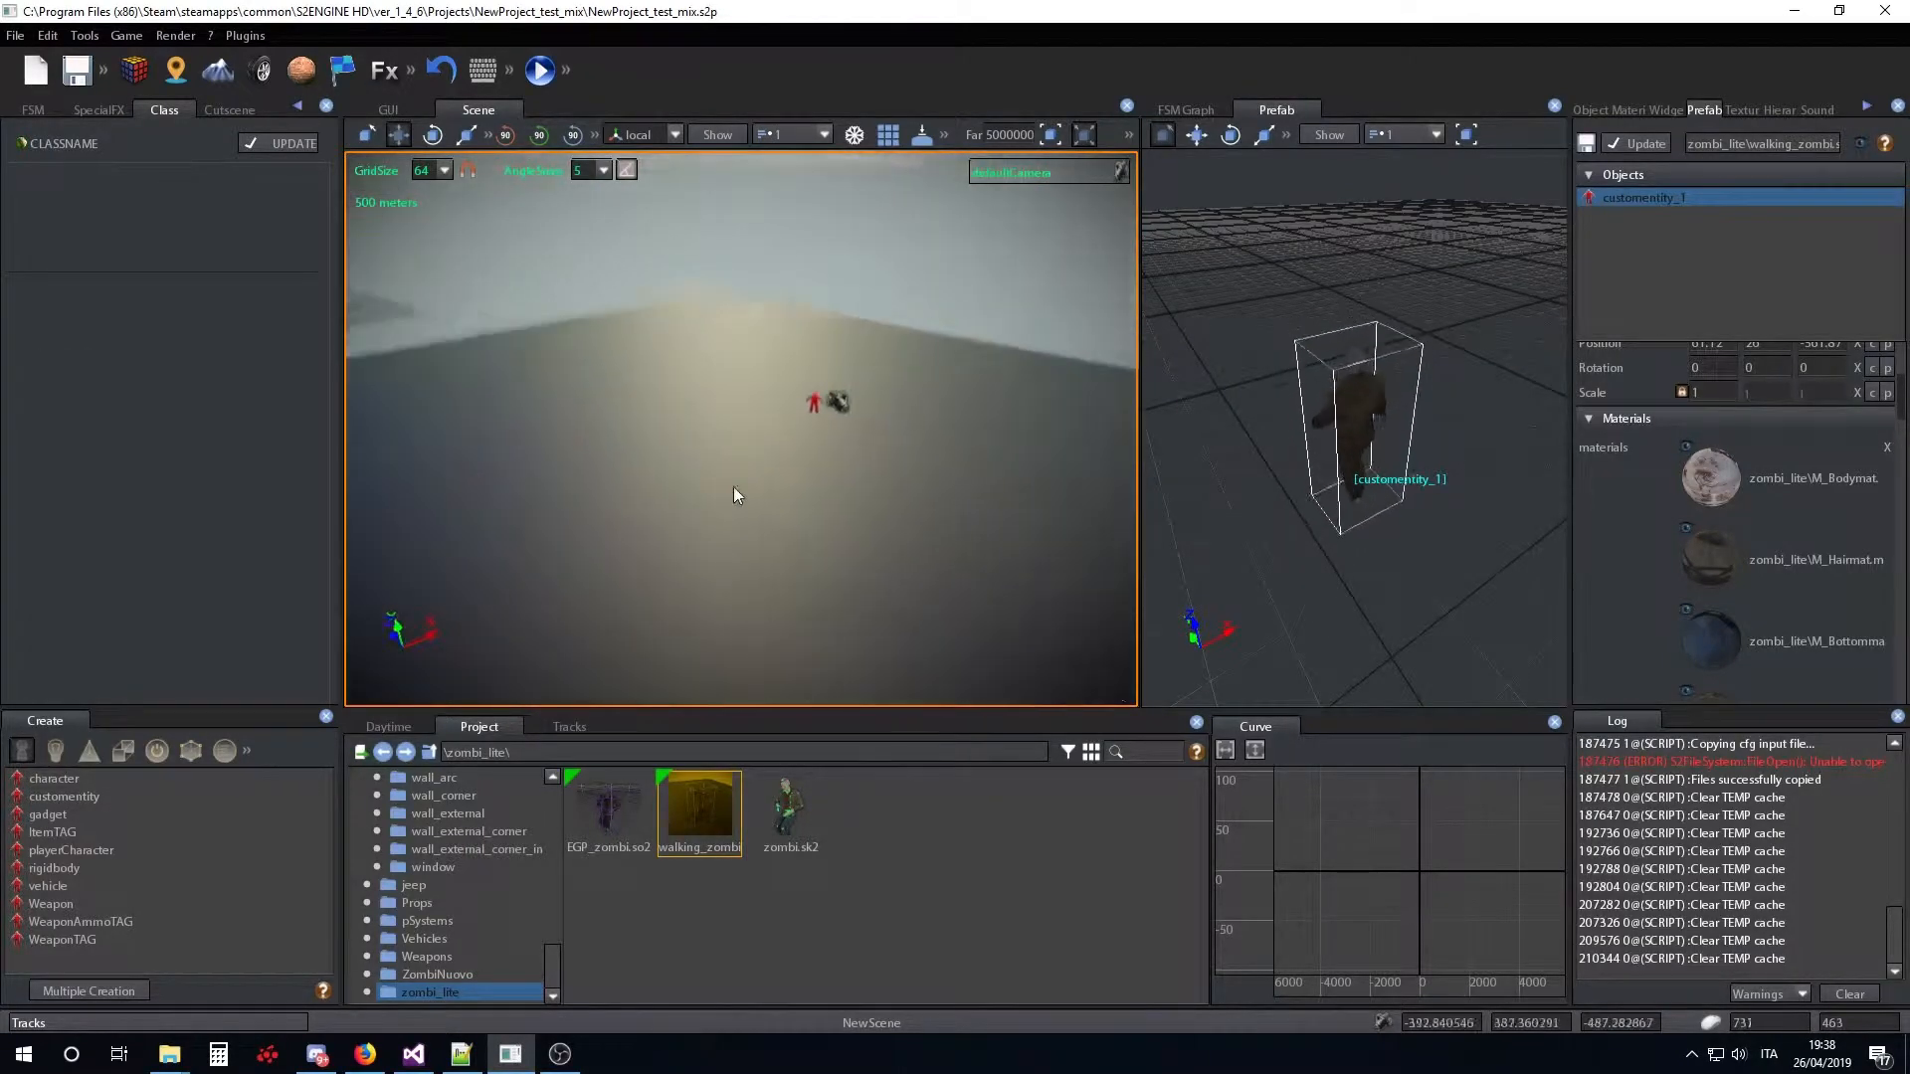
scroll(743, 479, up, 5)
right_drag(725, 493, 564, 450)
scroll(570, 557, down, 4)
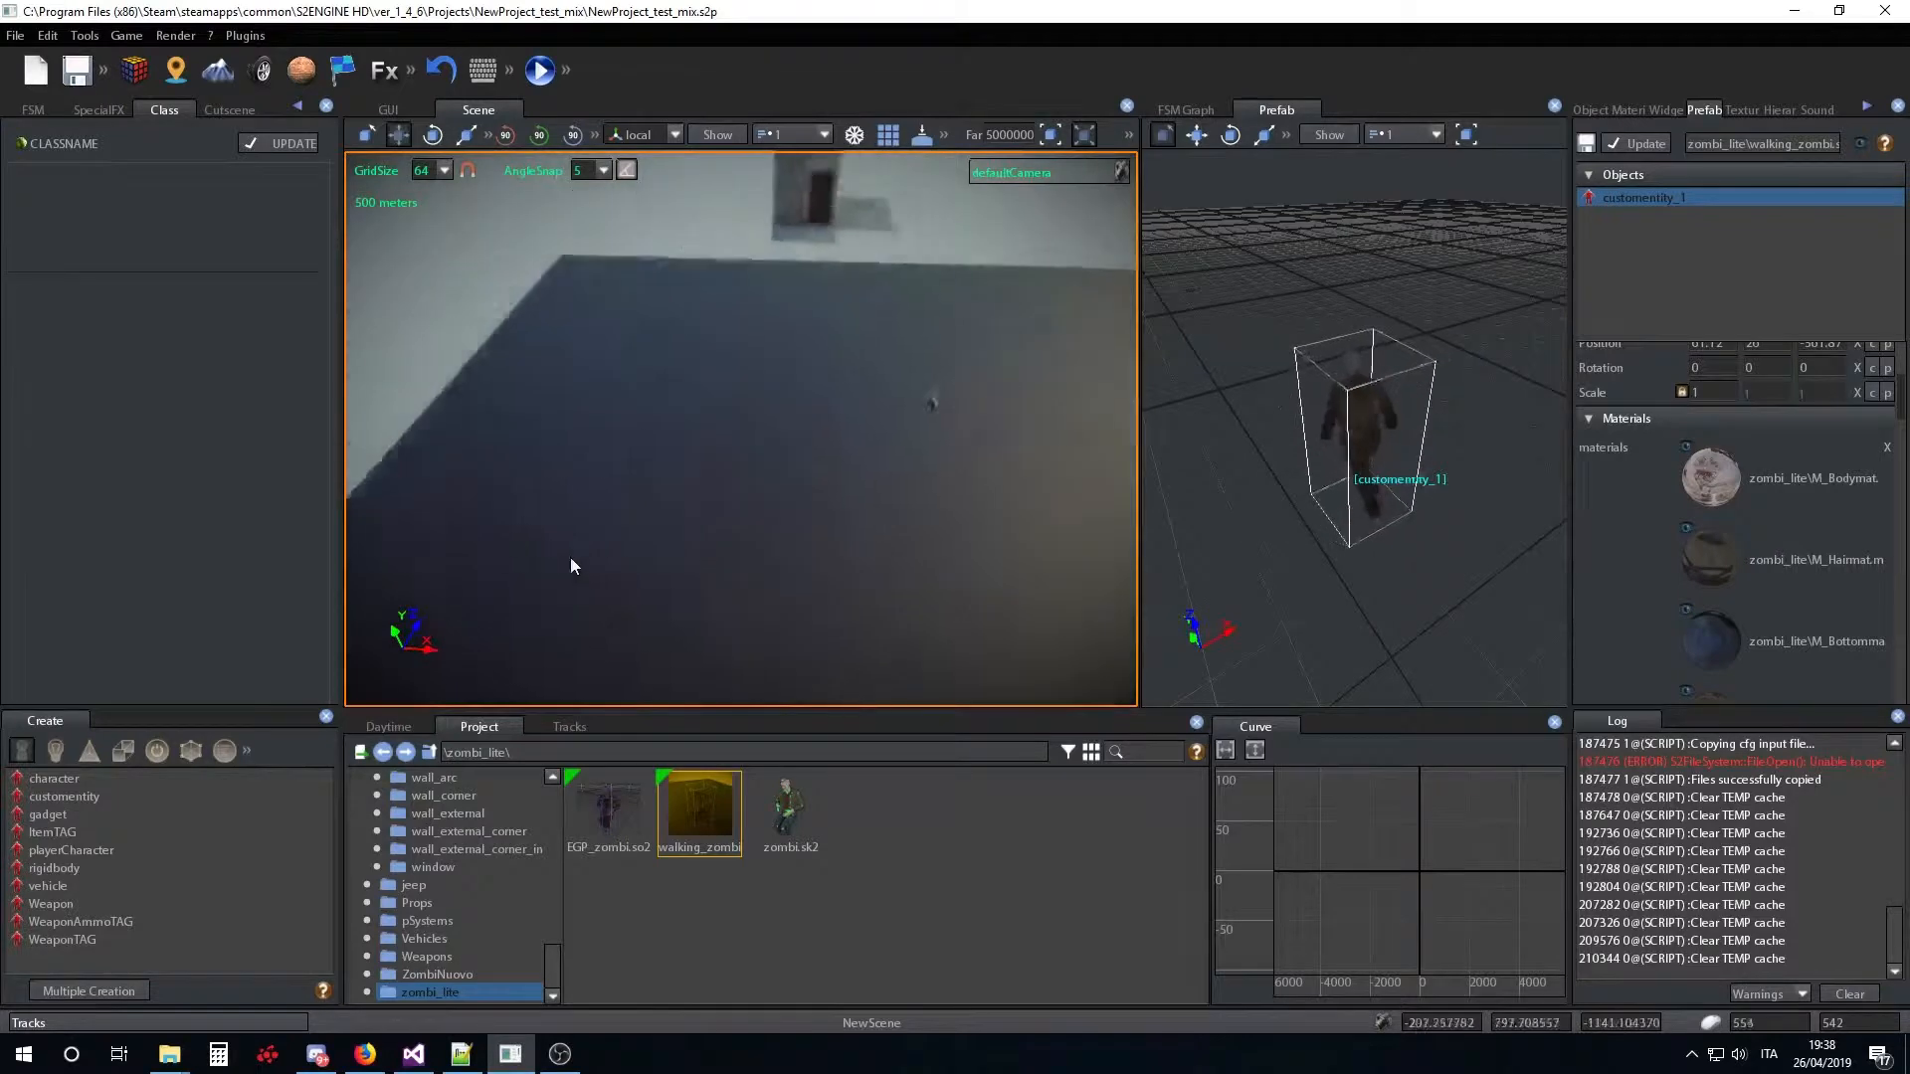
scroll(588, 546, down, 4)
scroll(612, 575, up, 3)
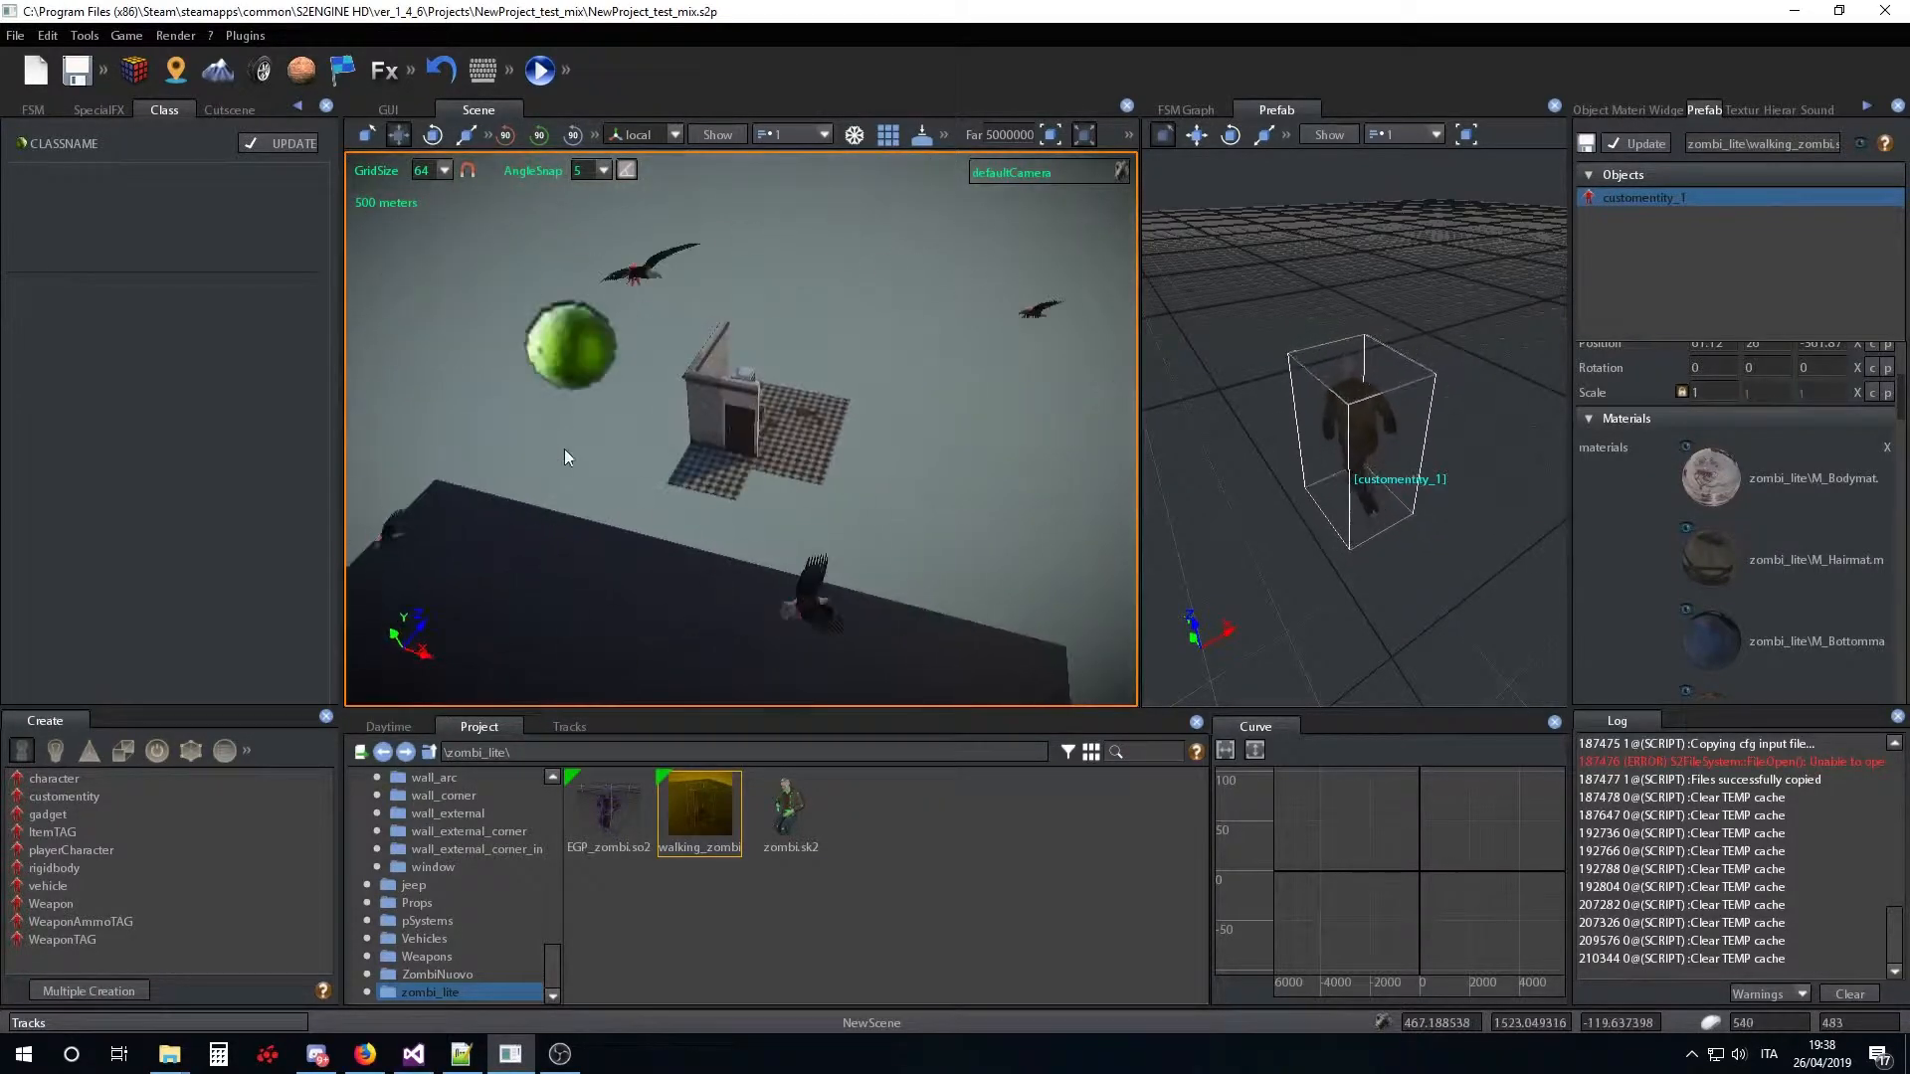
click(582, 366)
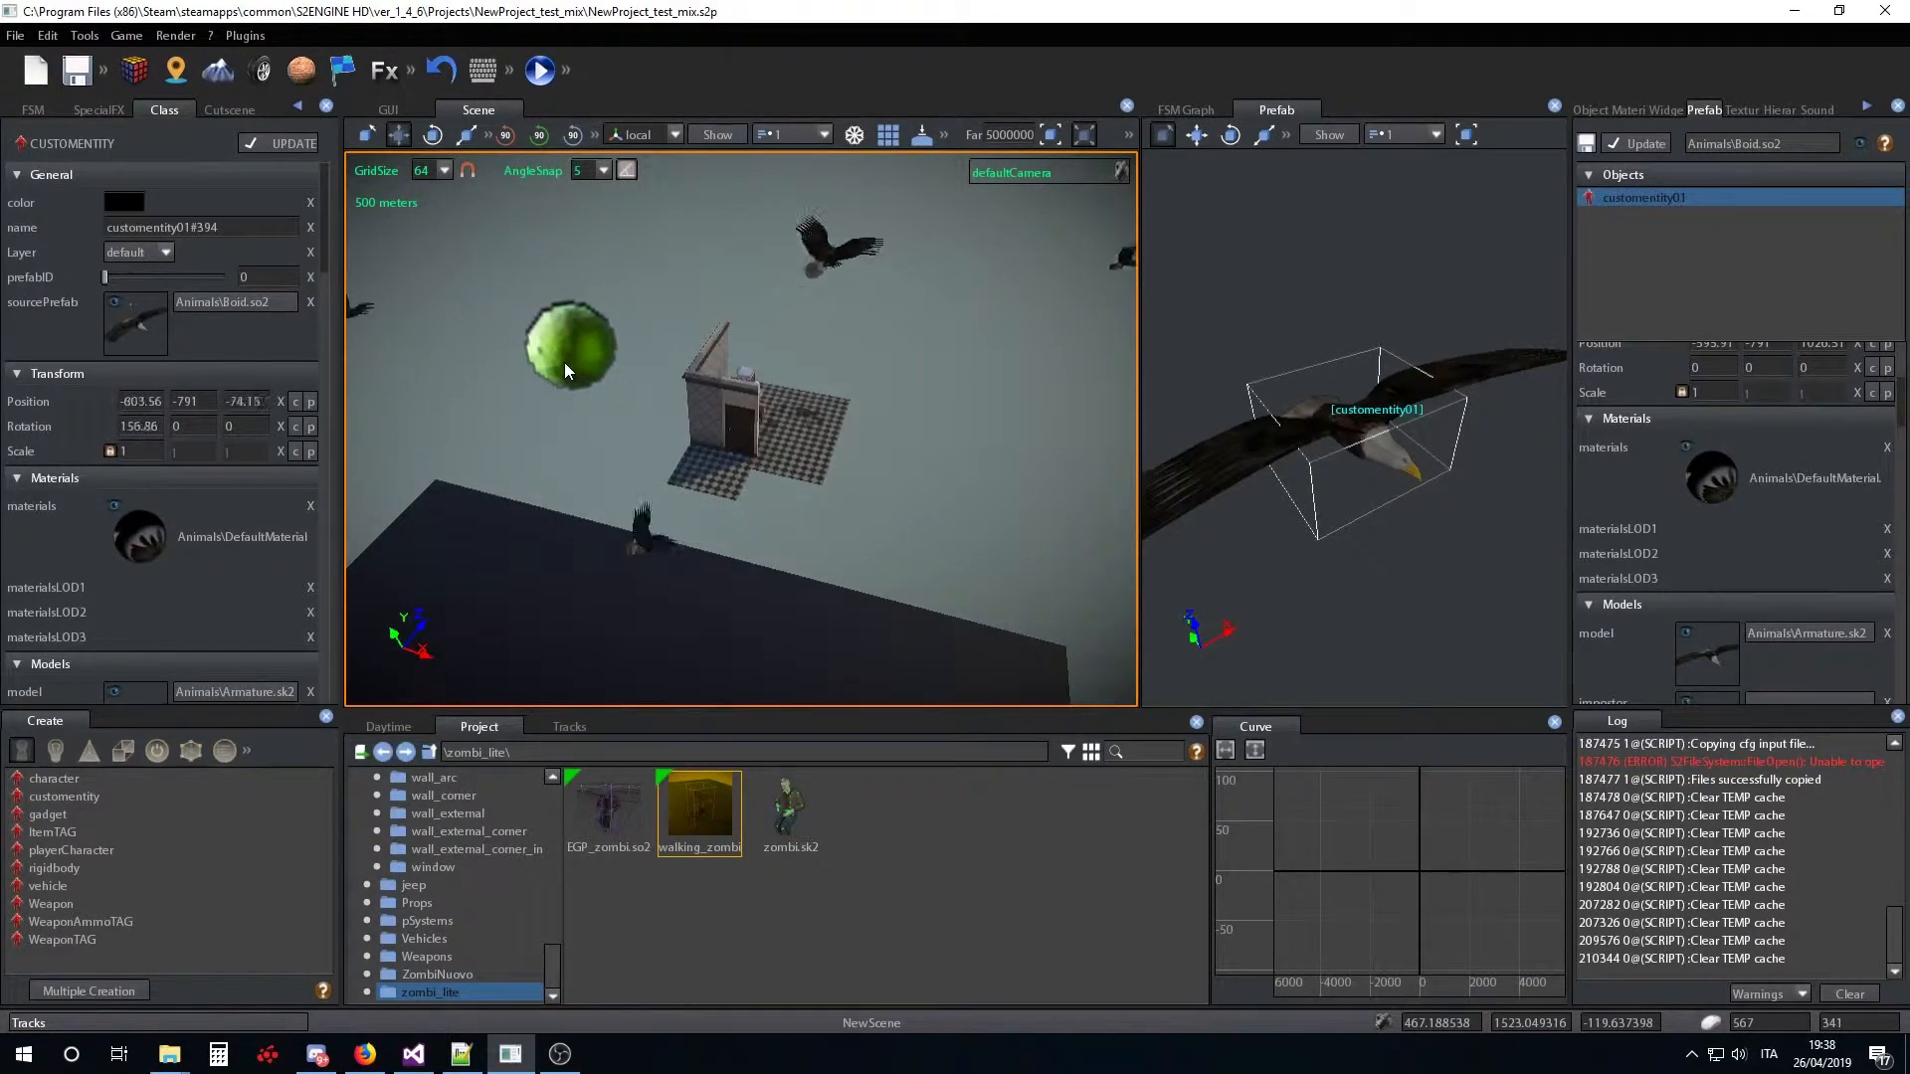
scroll(642, 408, down, 2)
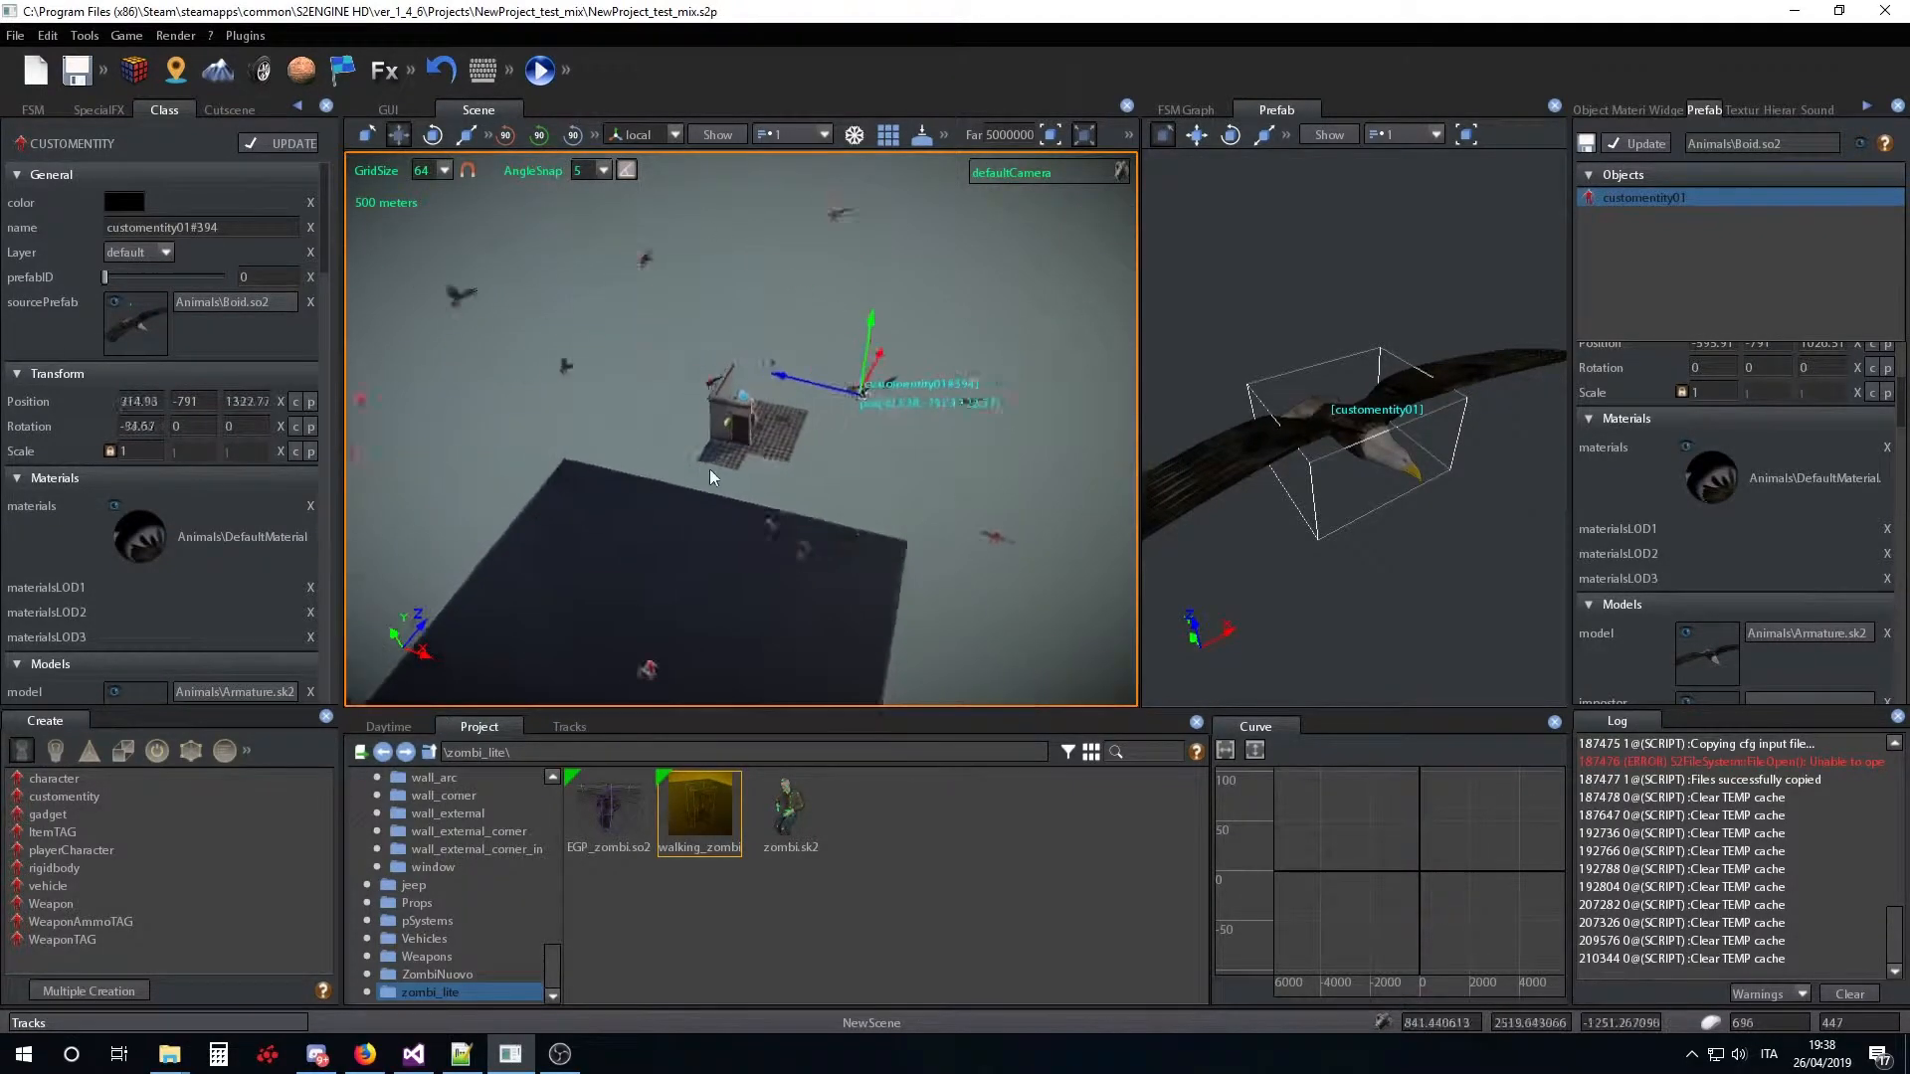
click(1597, 110)
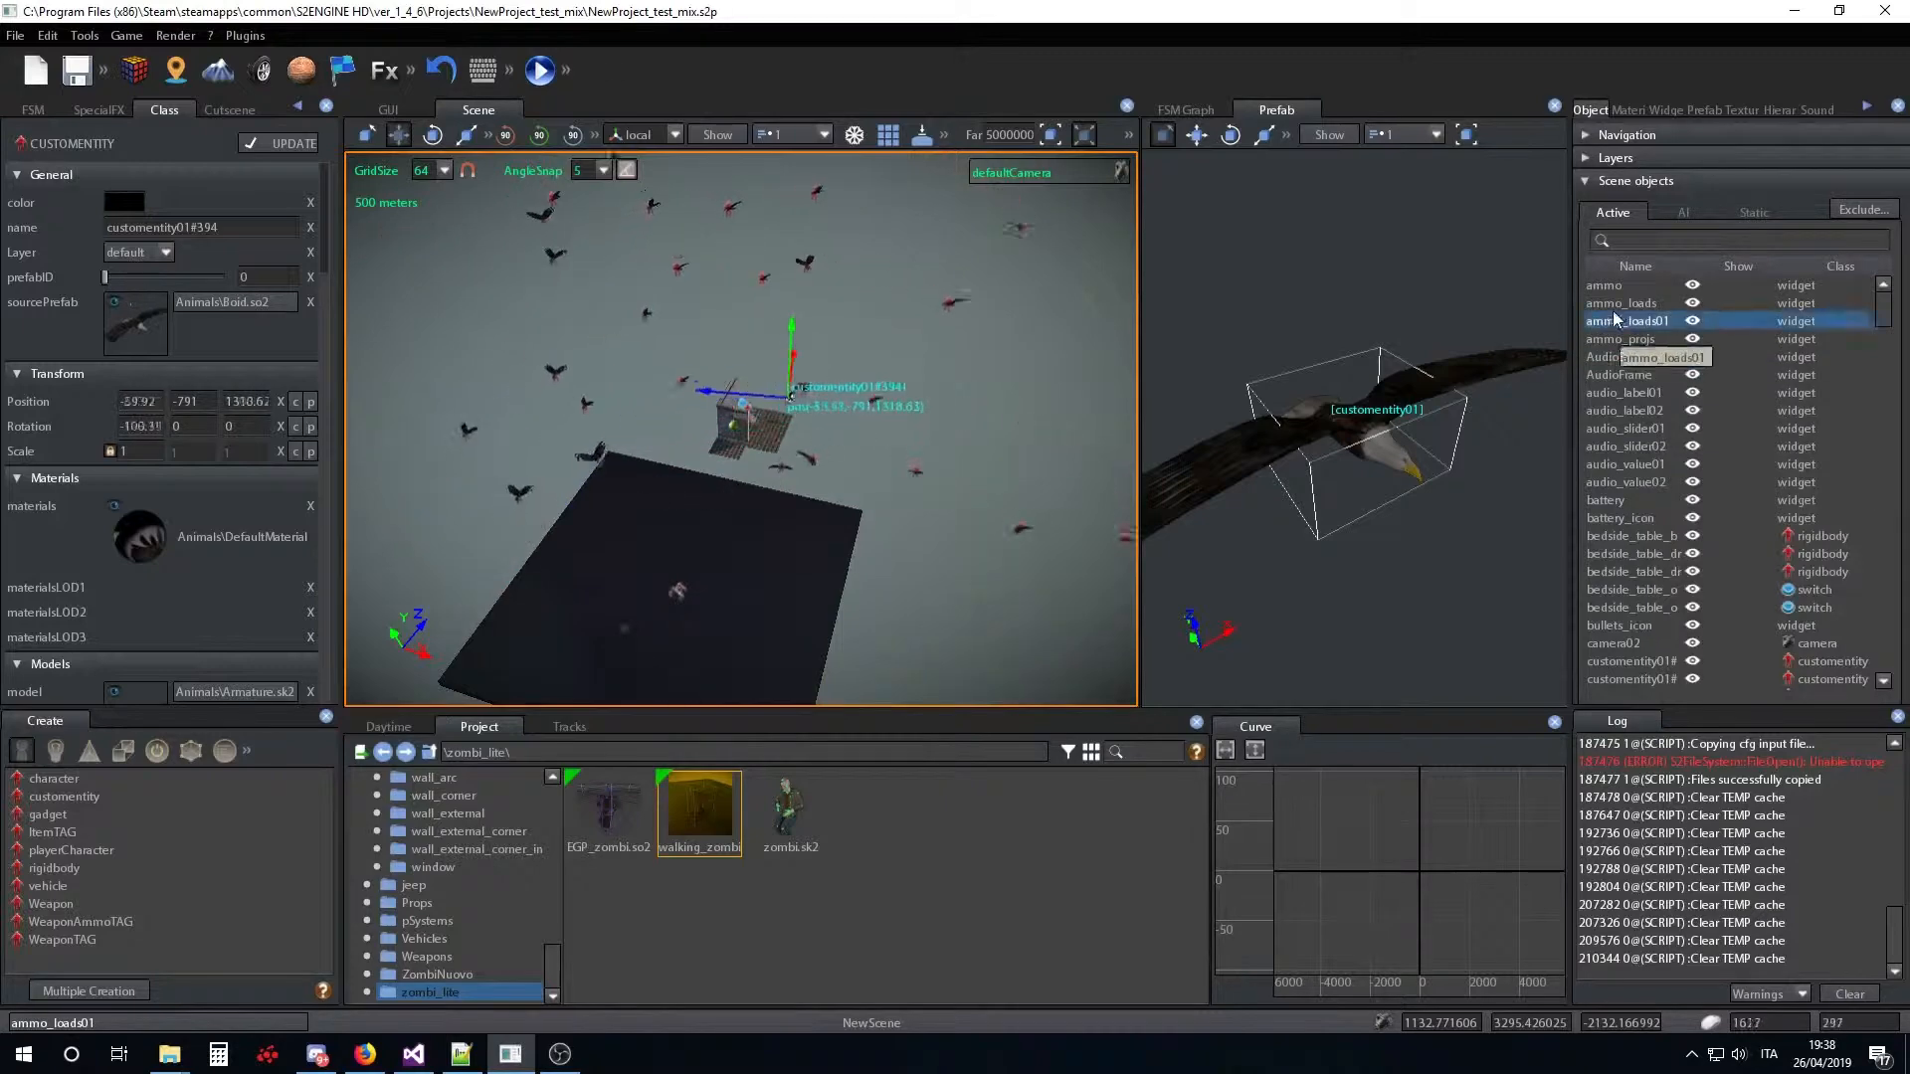
click(1653, 241)
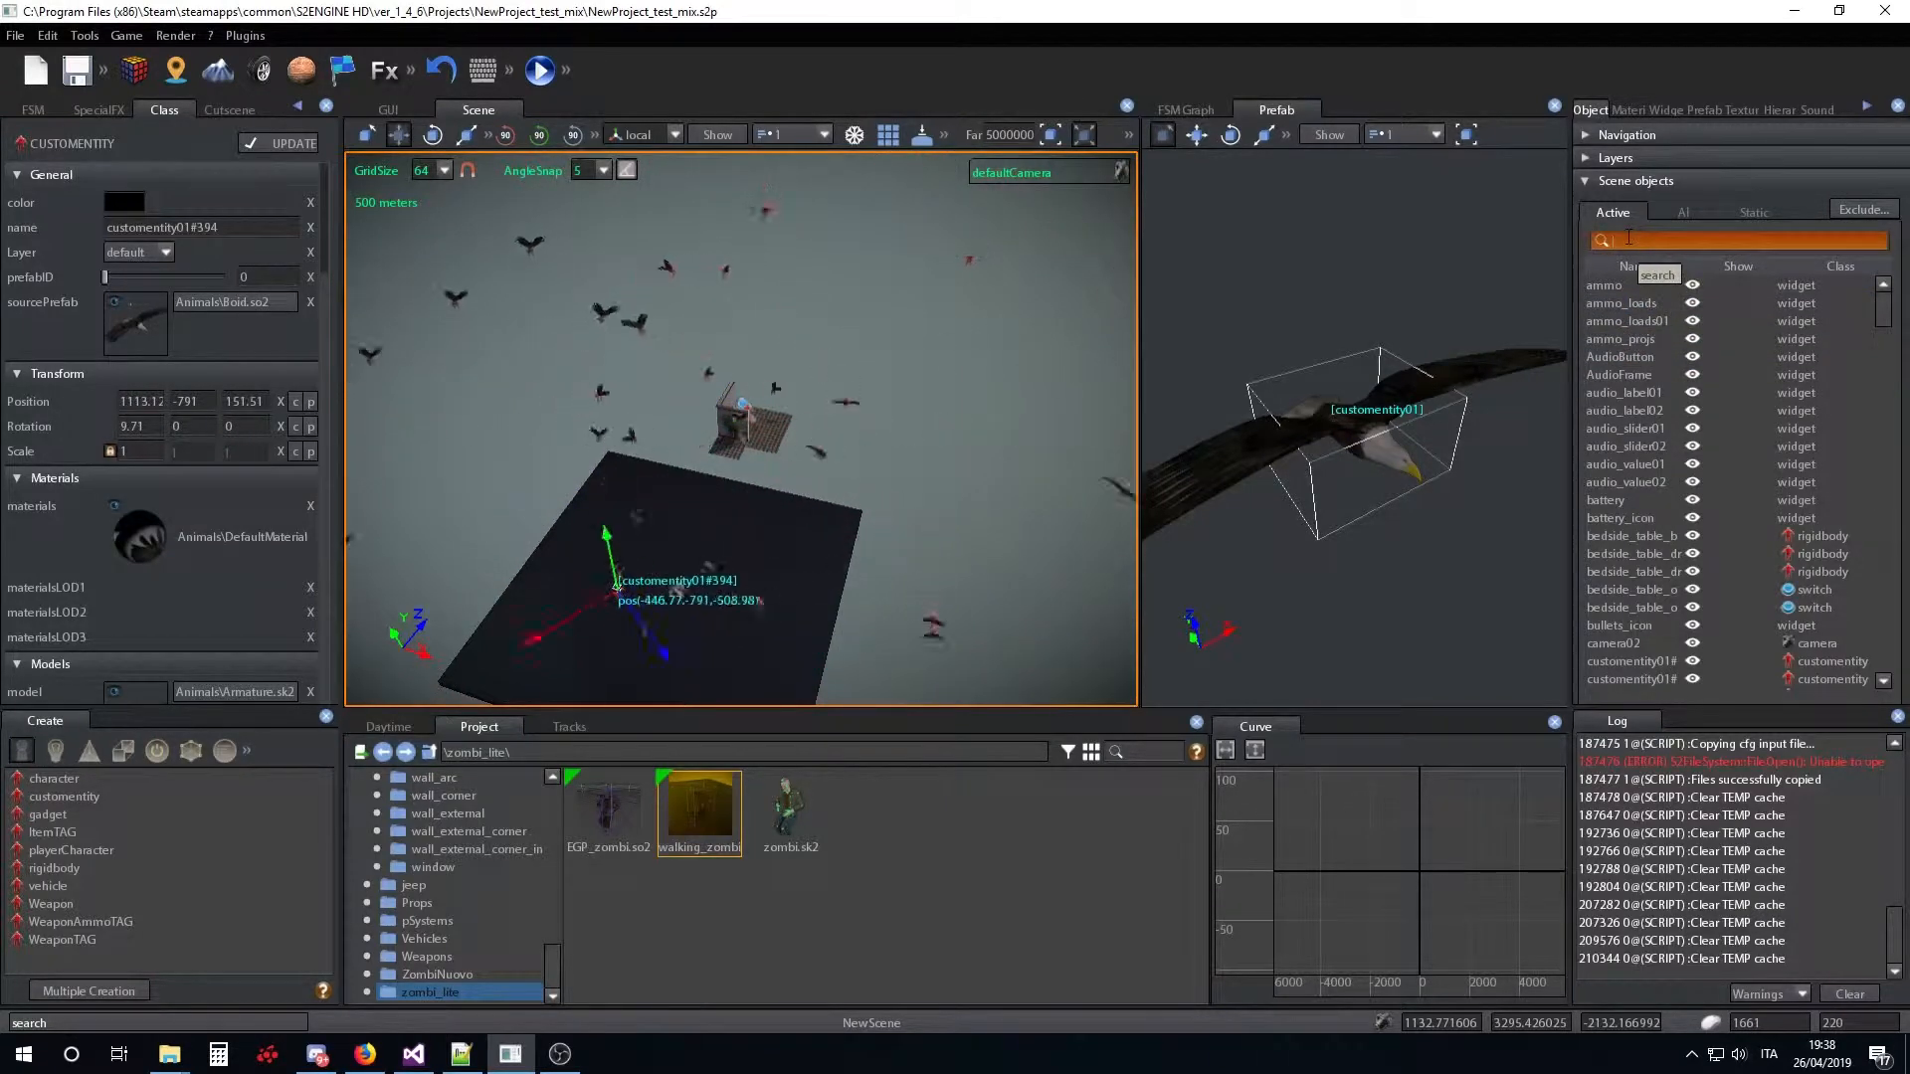
text(flo)
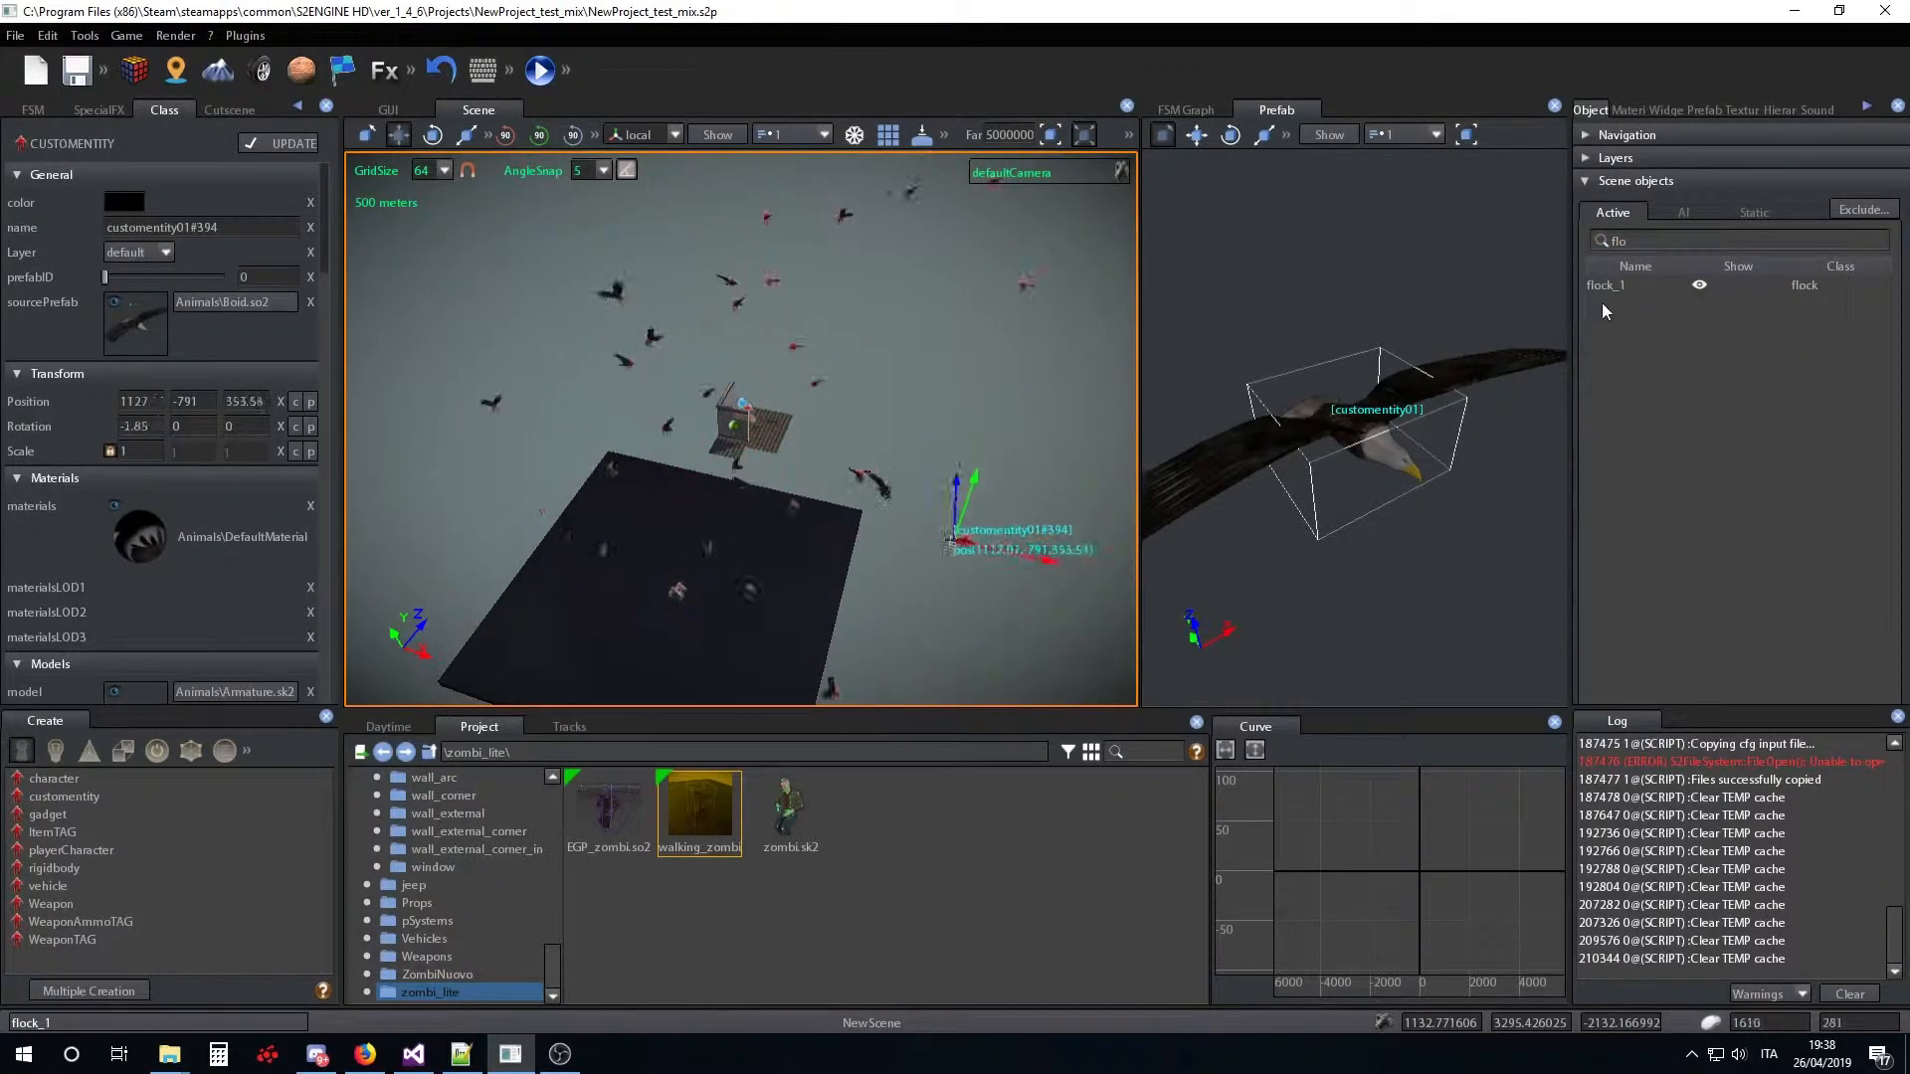
click(1606, 286)
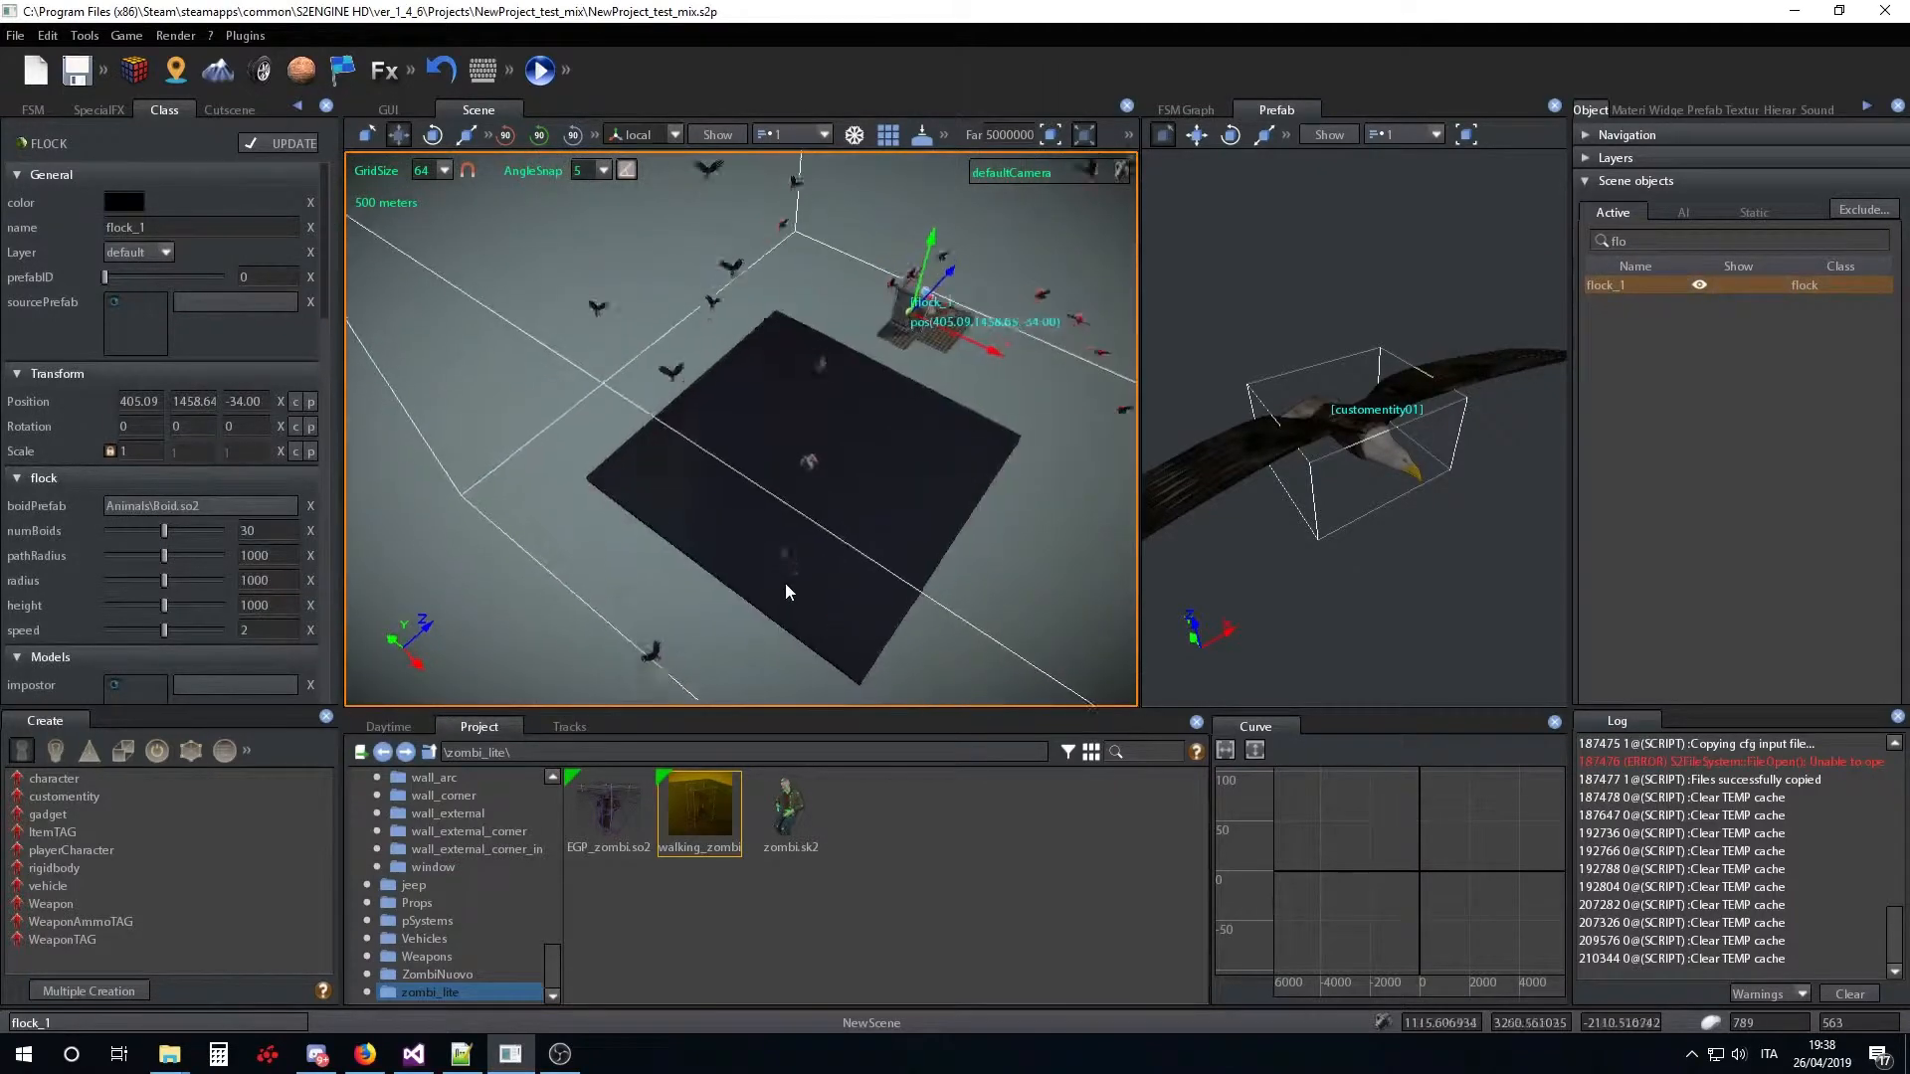
Try to assign the walking_zombi prefab to flock_1 straight from the project files, and delete the stray instance
scroll(785, 583, up, 4)
right_drag(785, 583, 820, 469)
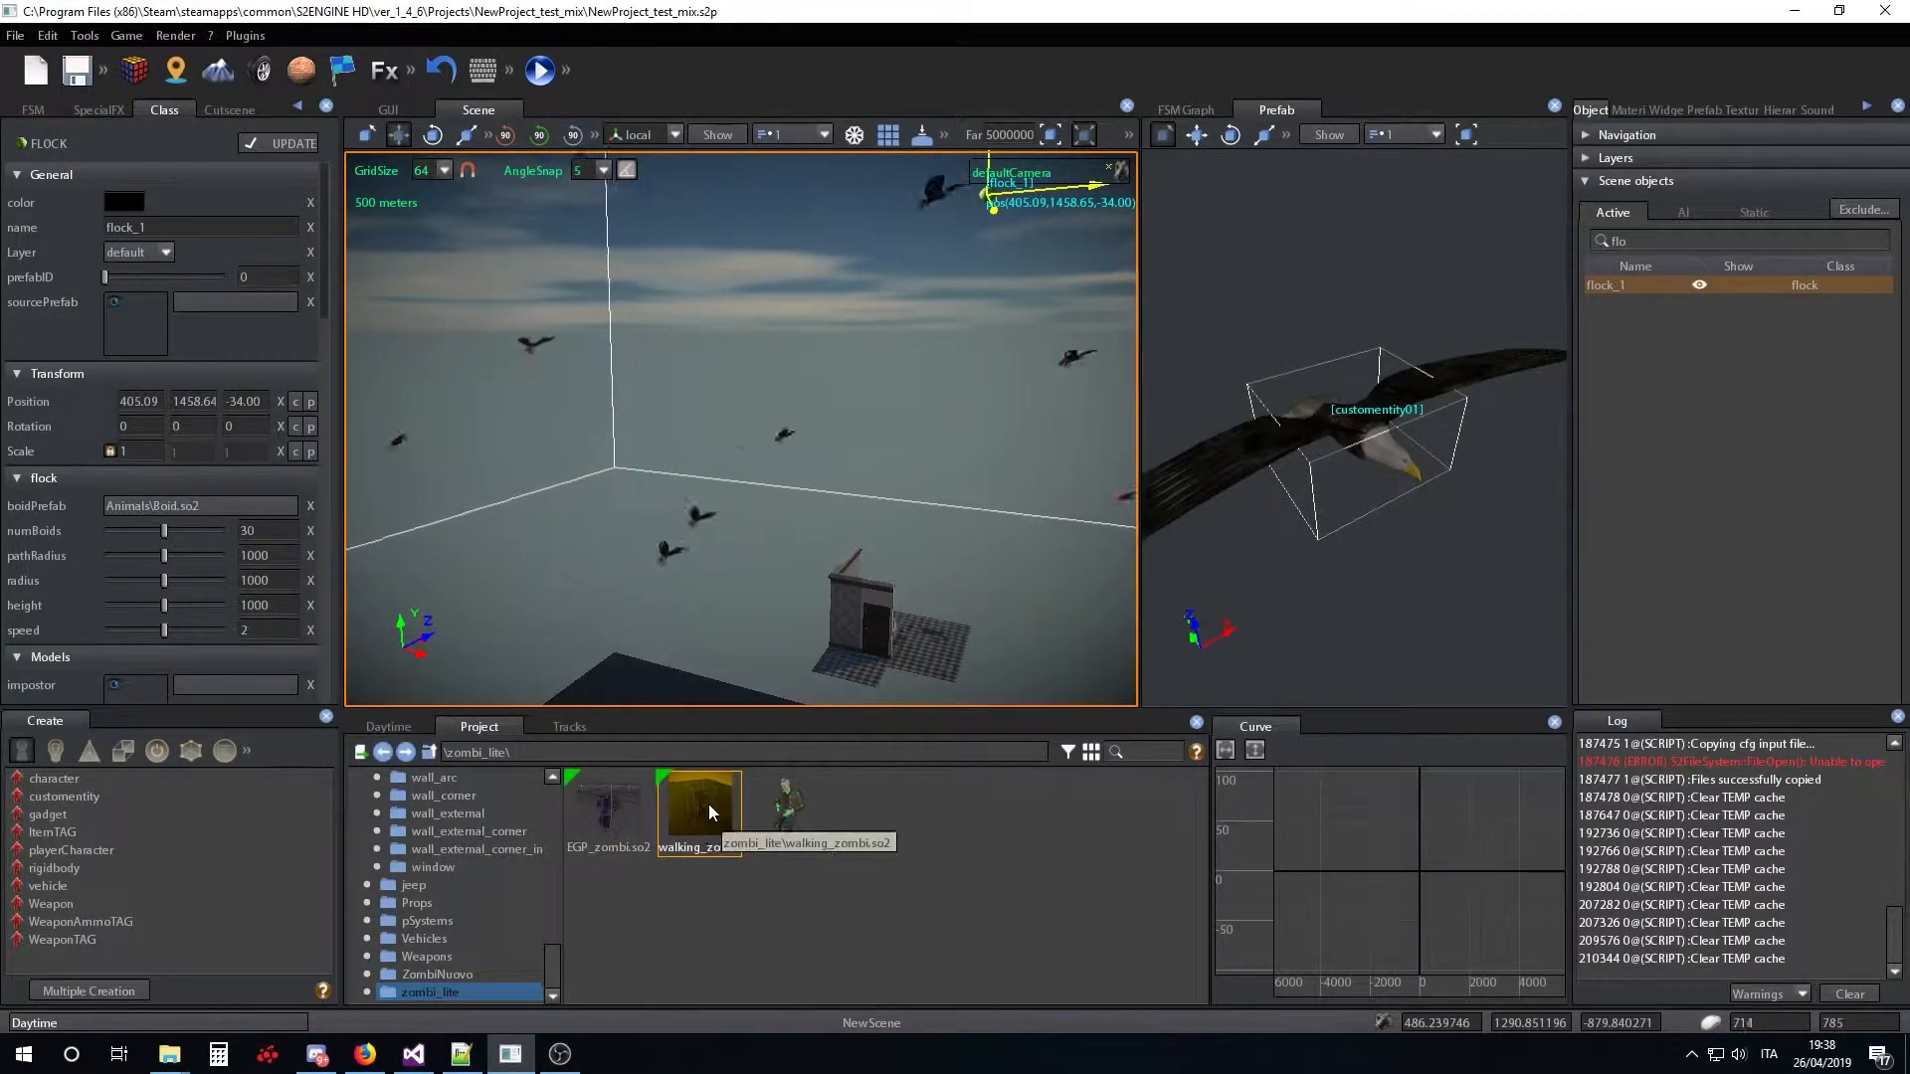
drag(708, 810, 310, 599)
drag(226, 499, 614, 684)
key(Delete)
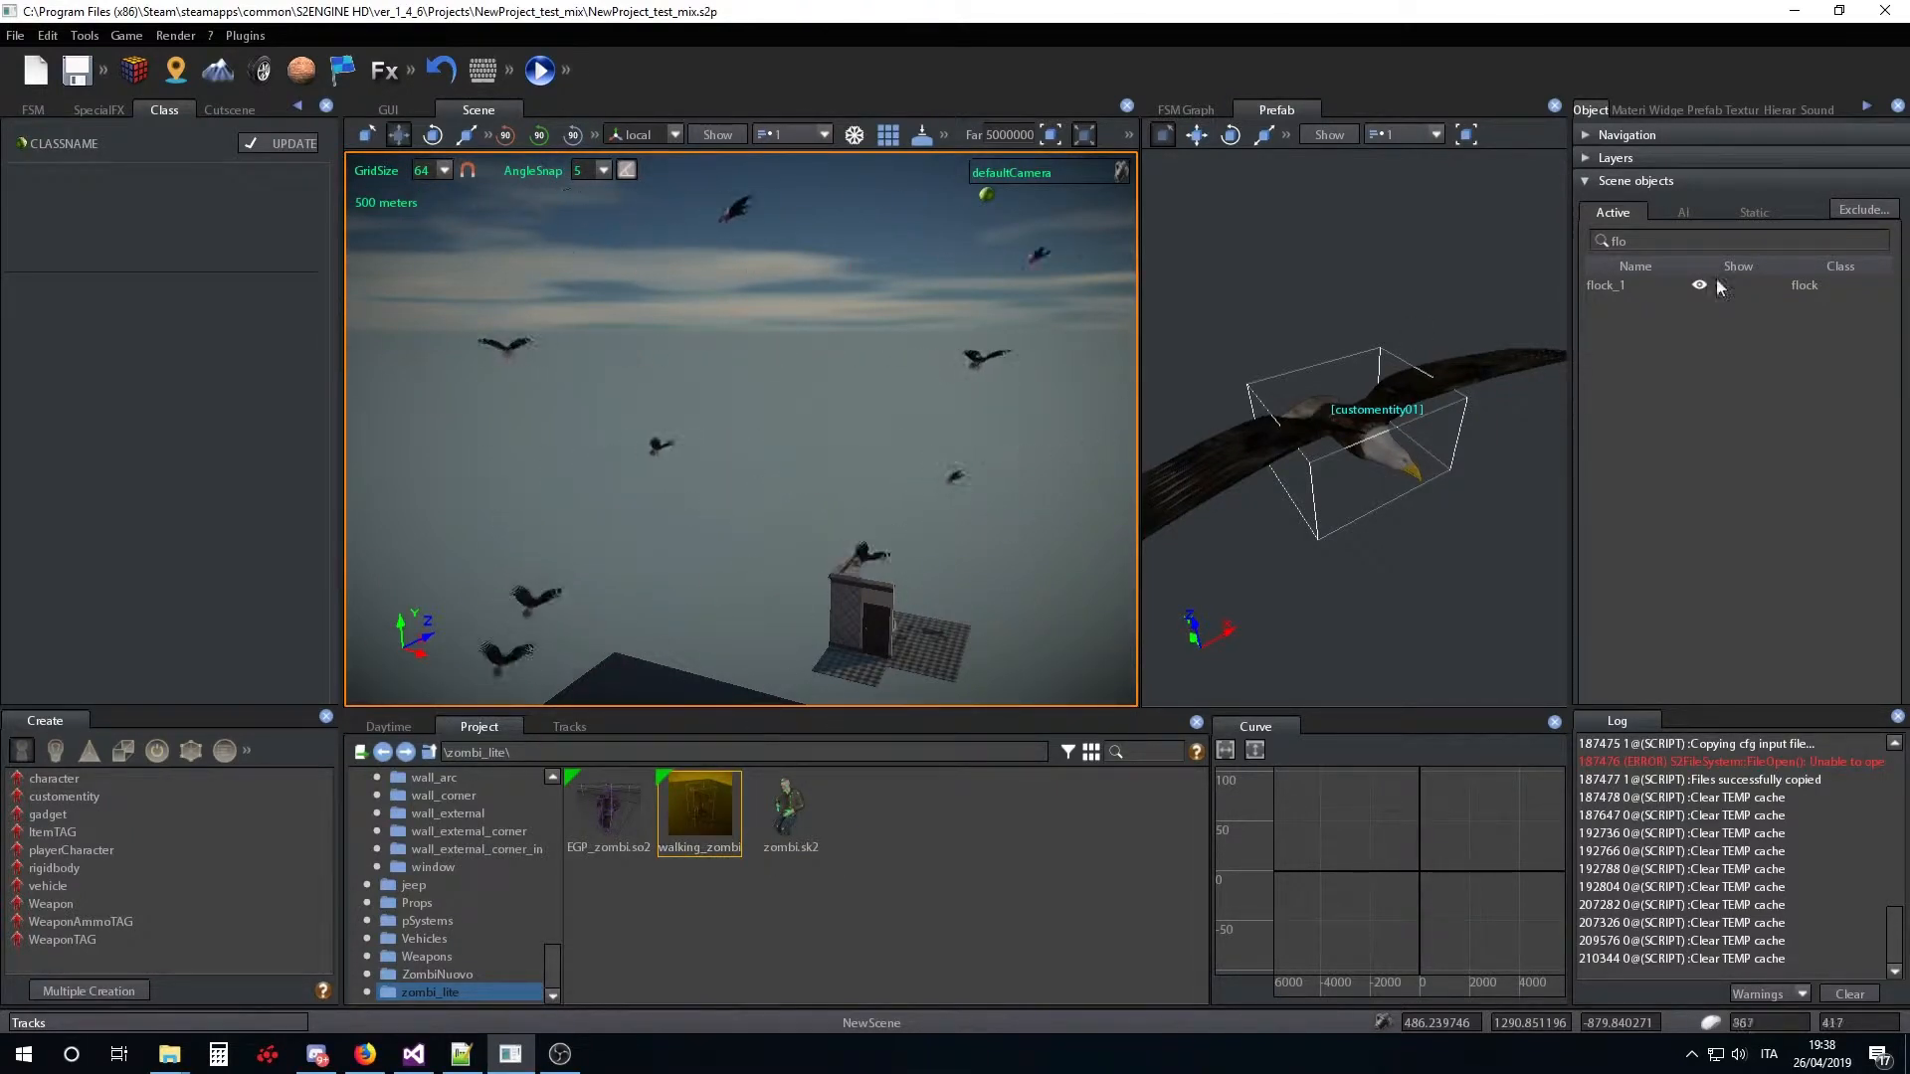
Reselect flock_1 and replace its boidPrefab with walking_zombi.so2 from the zombi_lite folder
click(1603, 286)
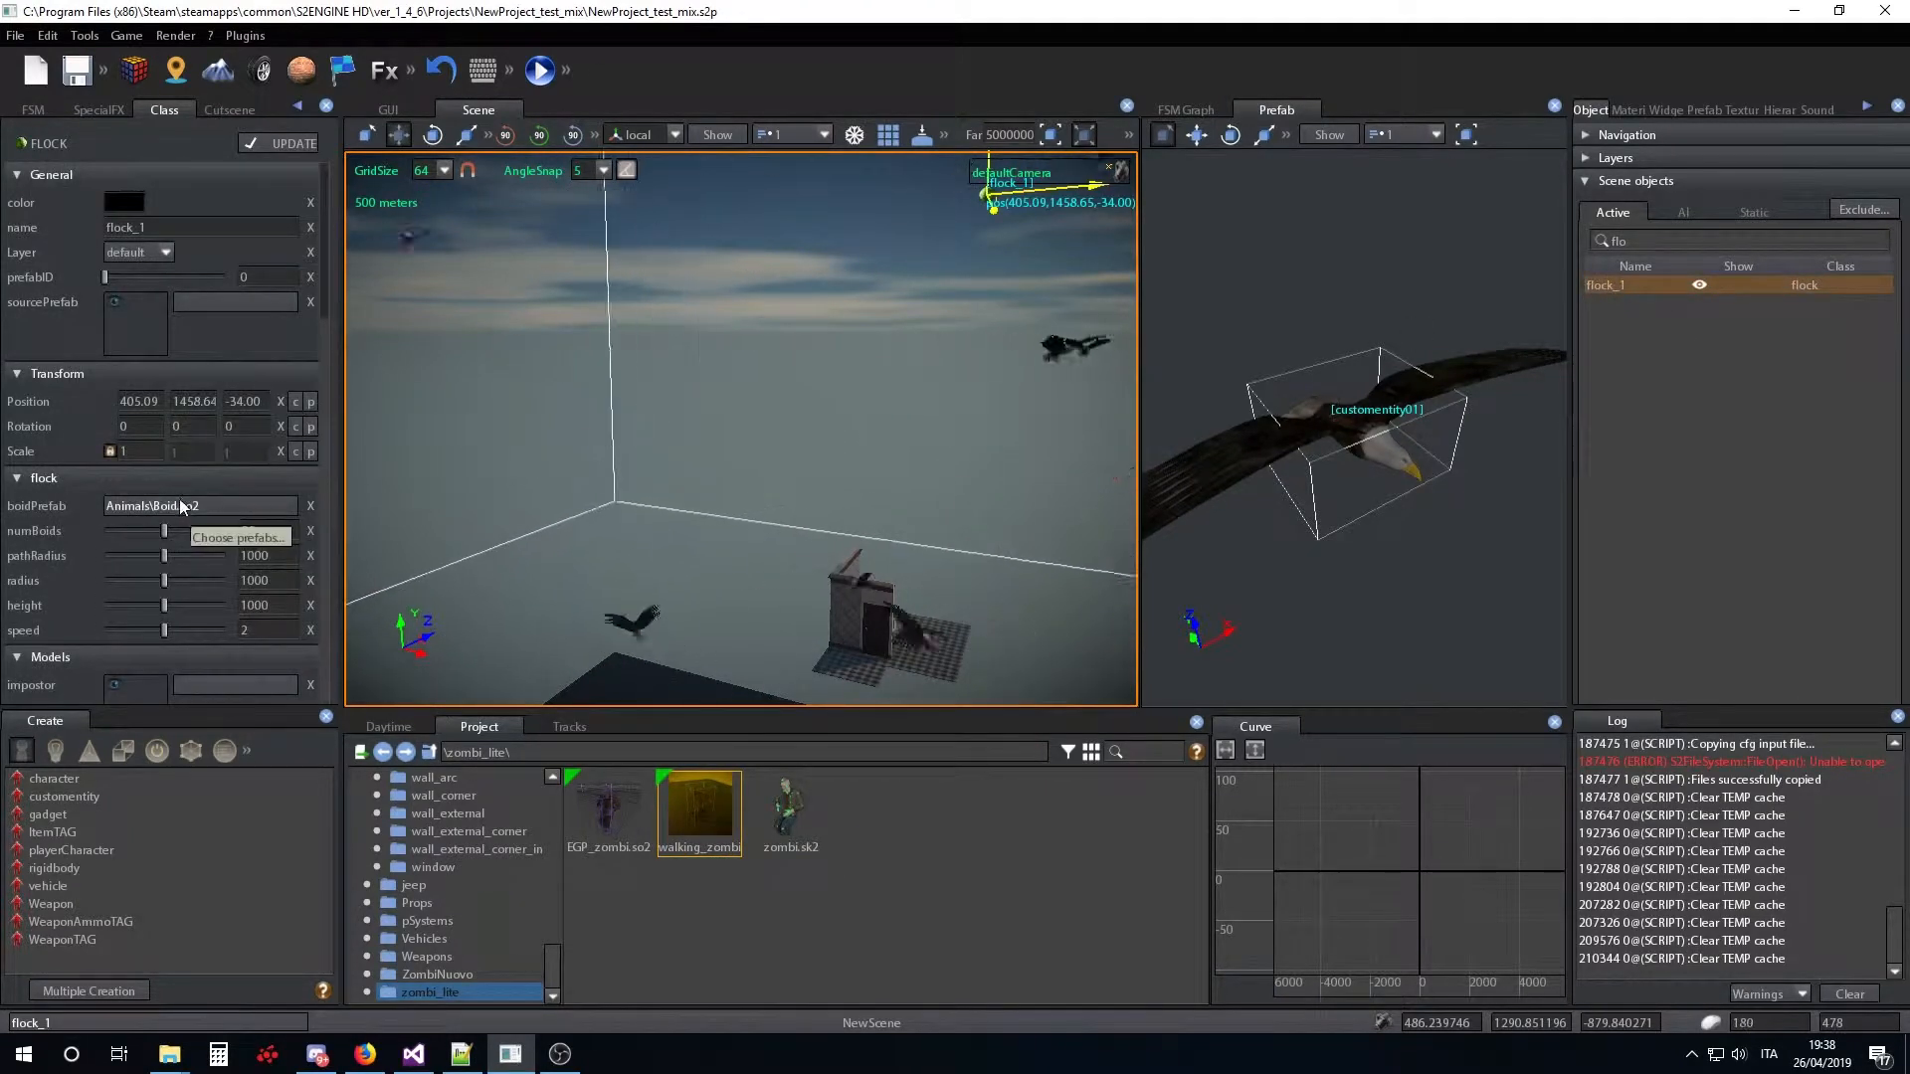
click(179, 506)
double_click(873, 406)
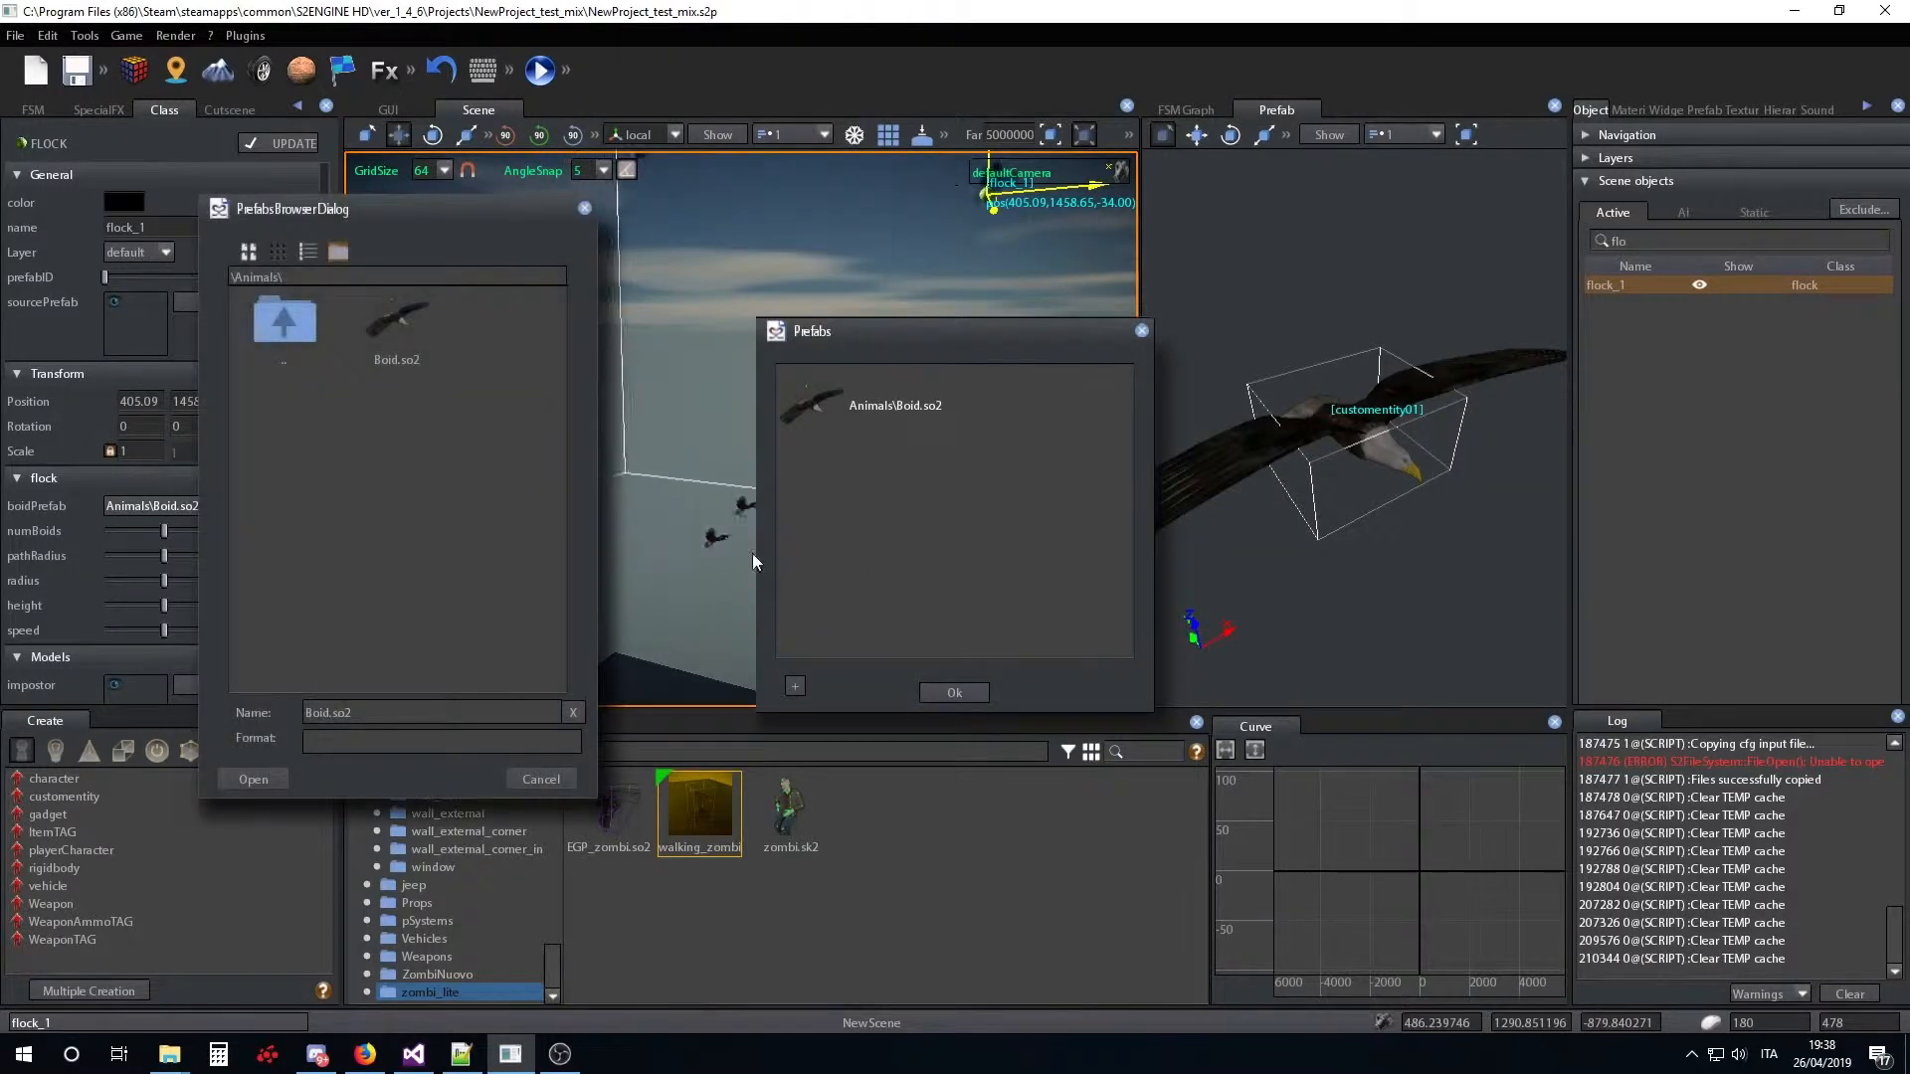
double_click(295, 325)
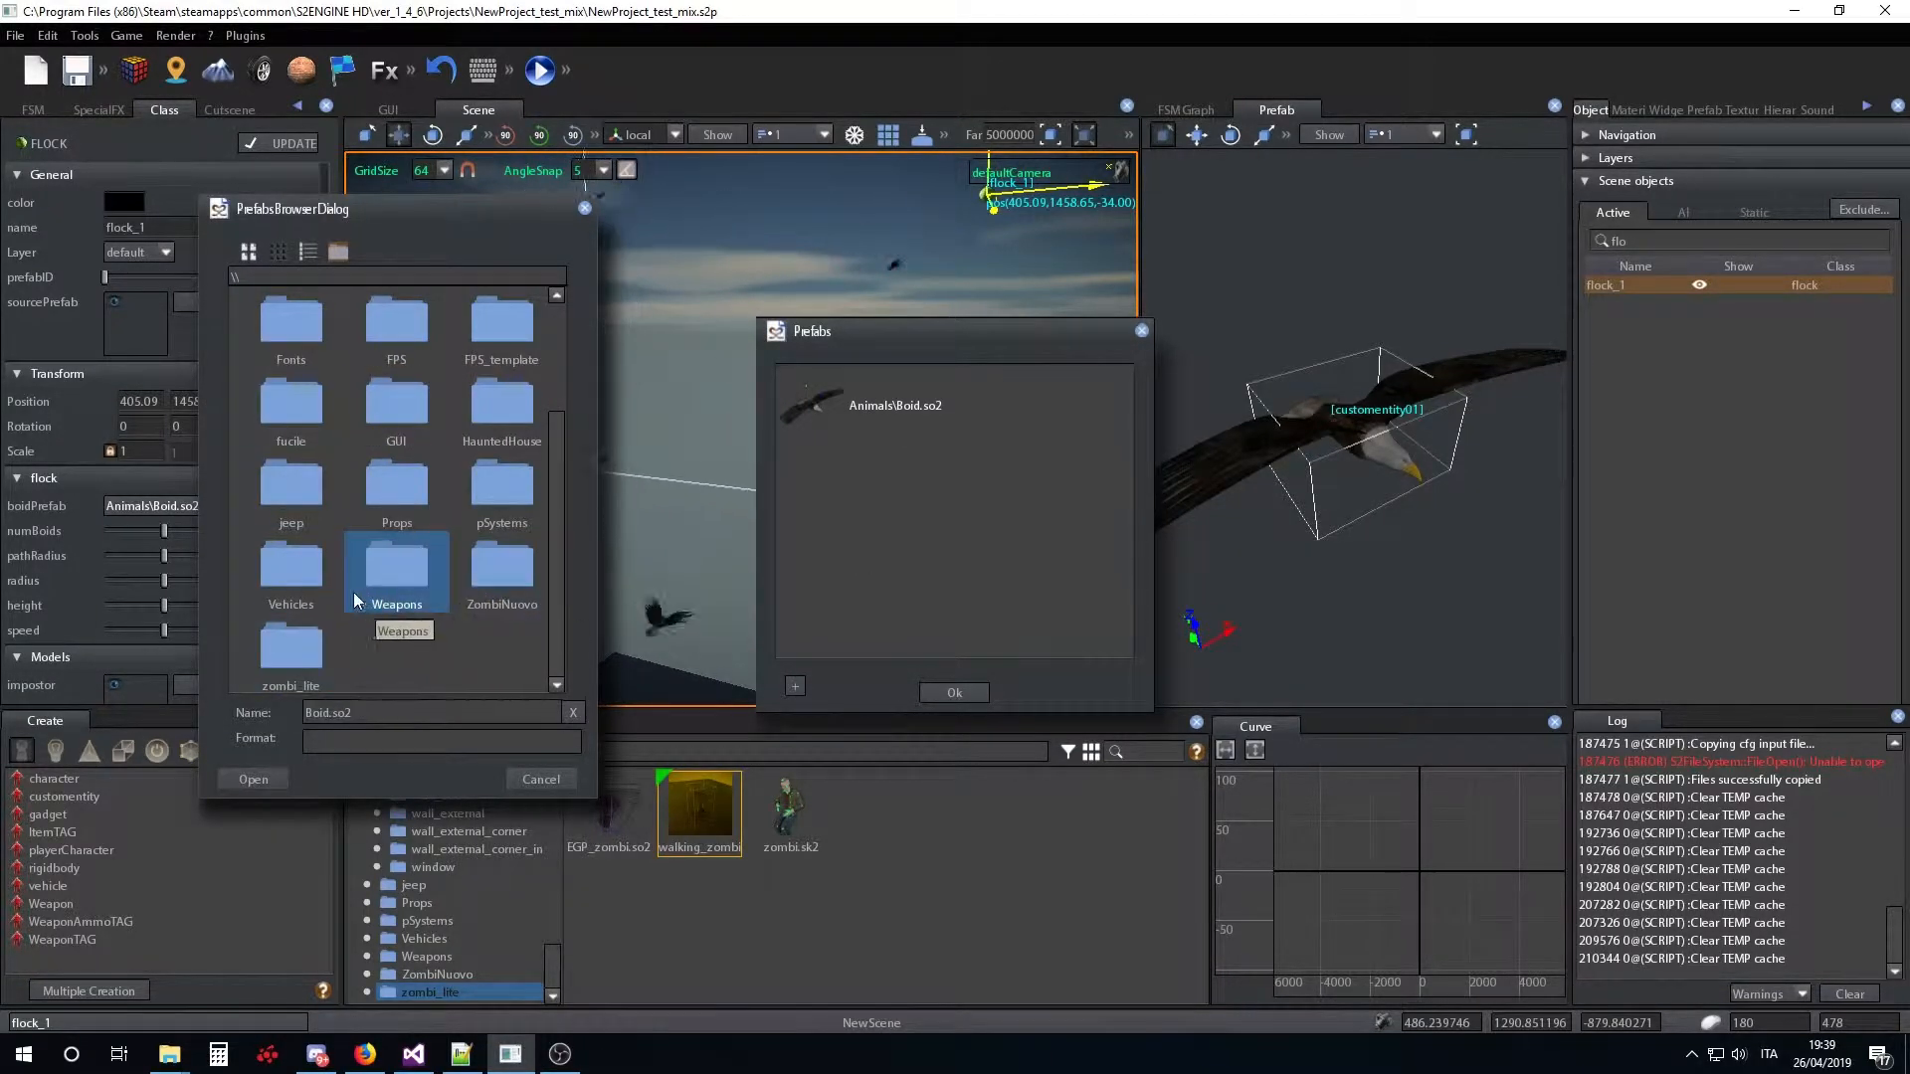
double_click(272, 657)
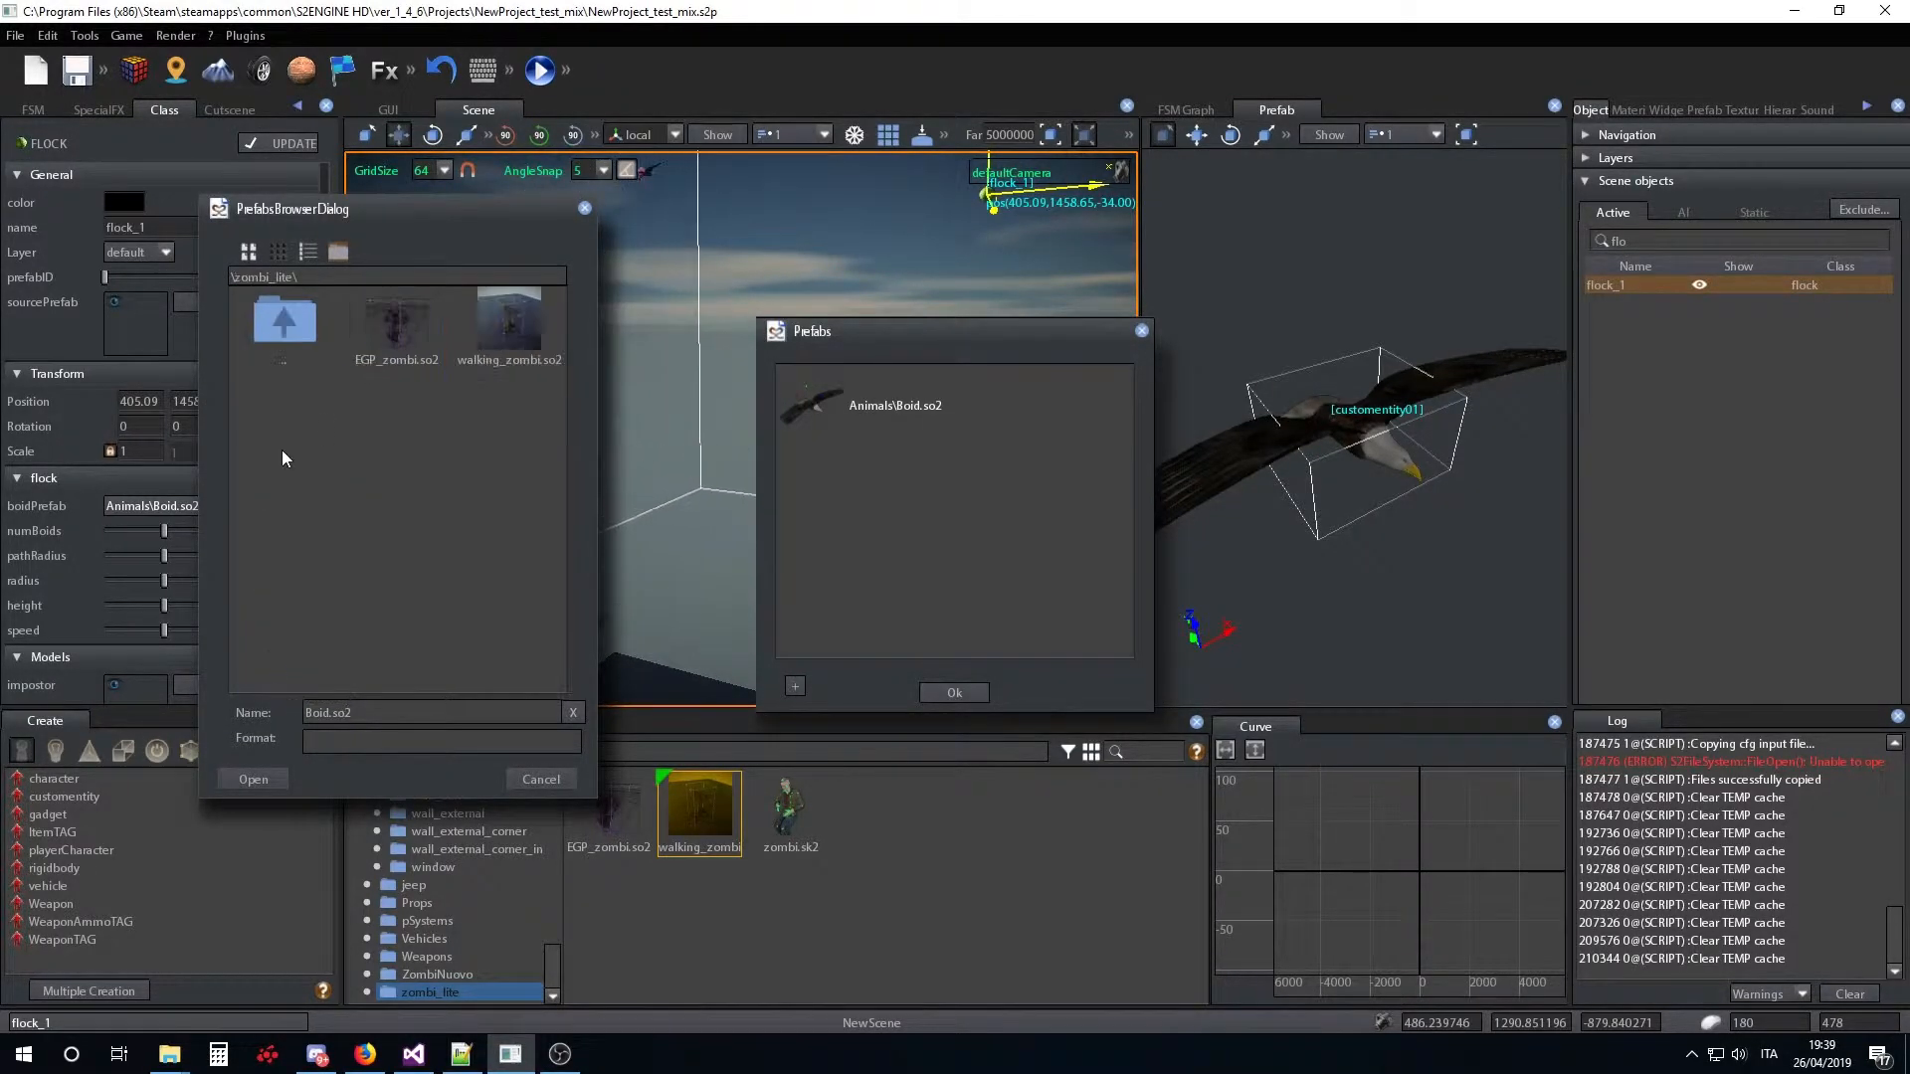
click(500, 326)
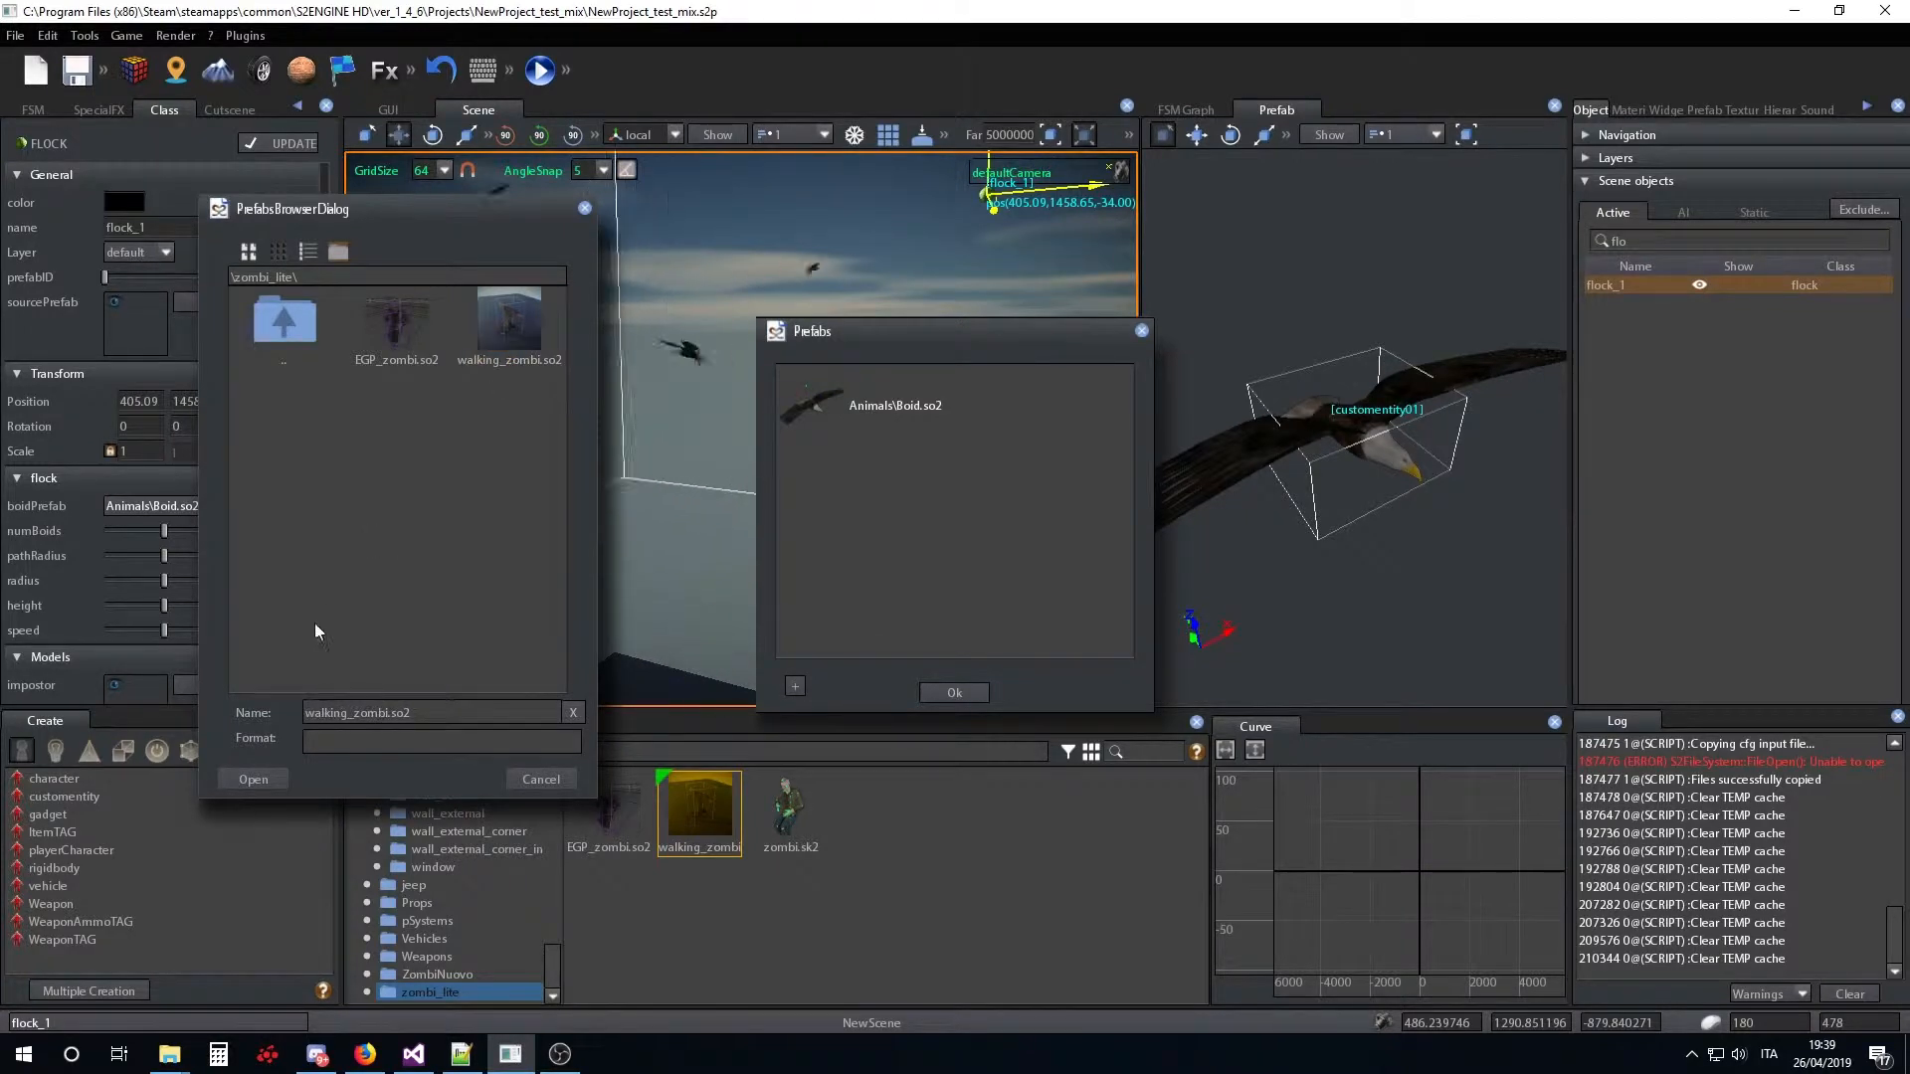
click(276, 778)
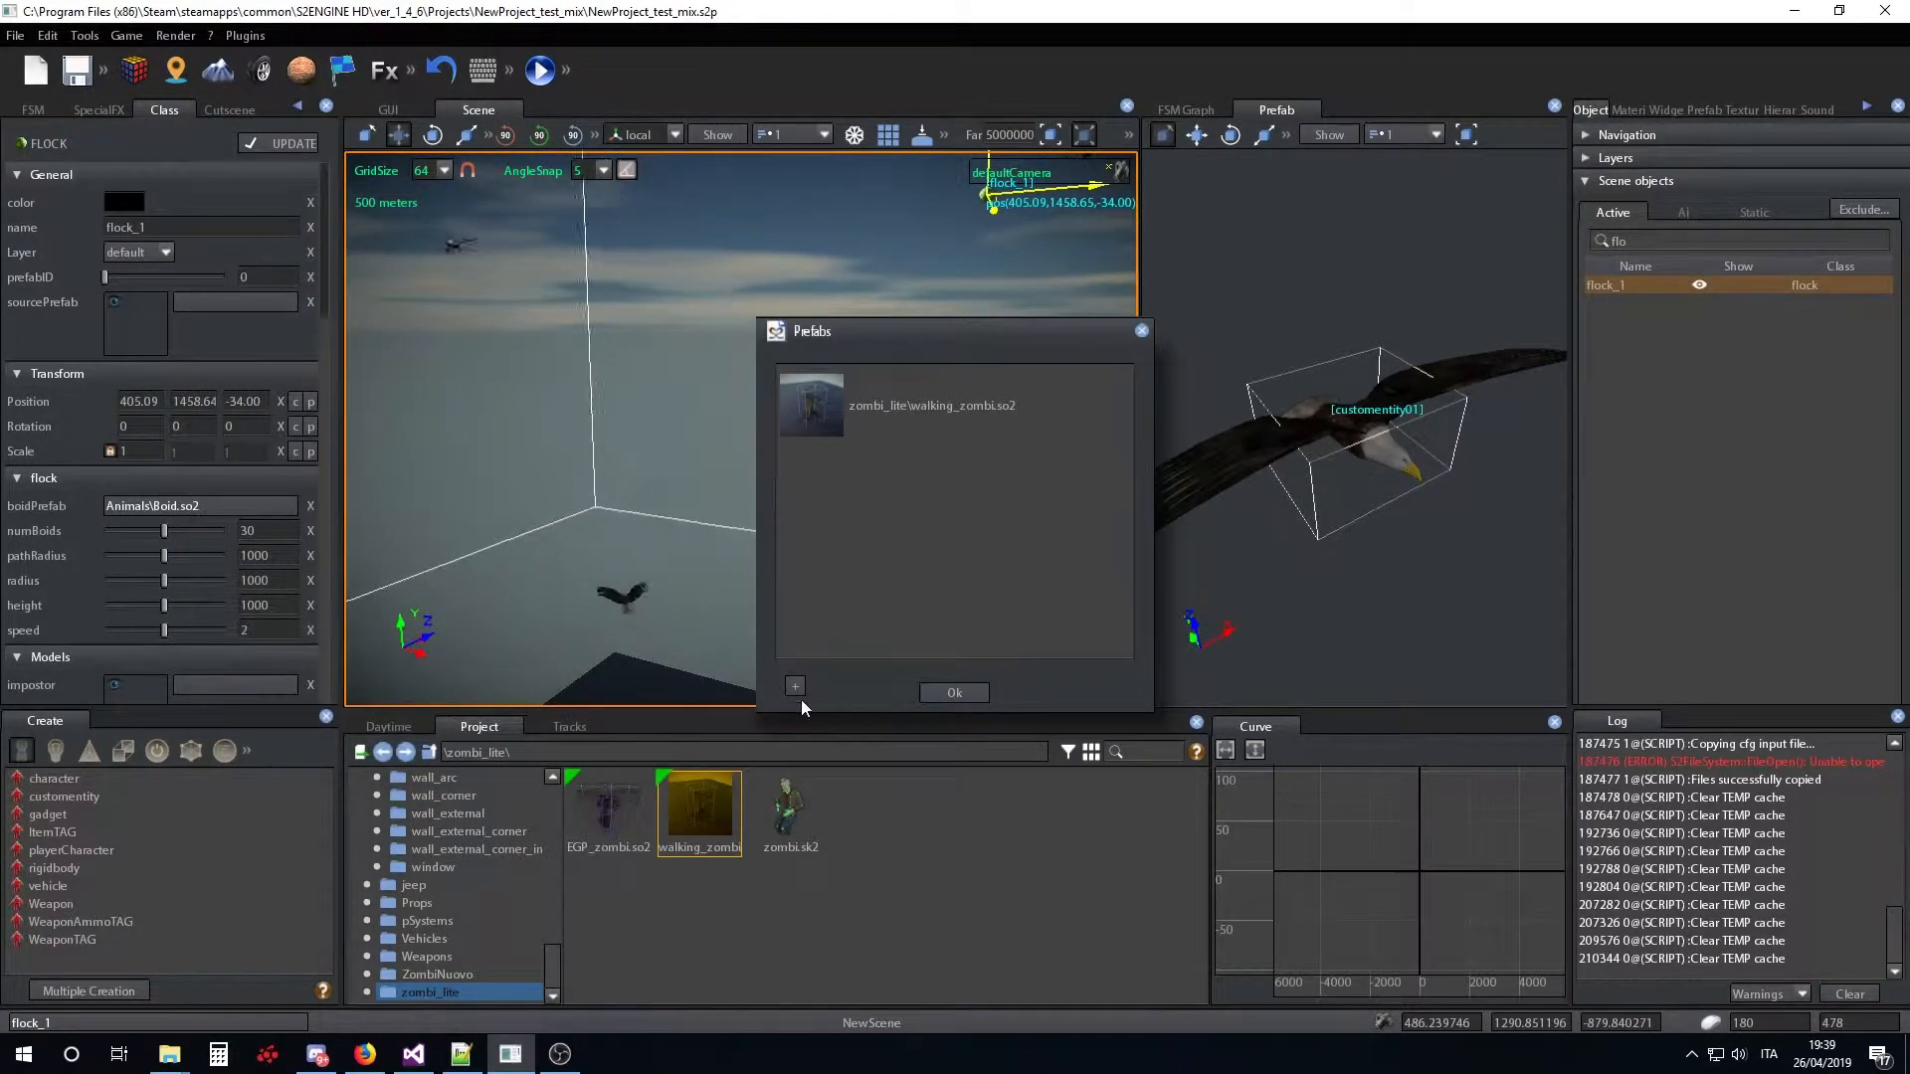
click(954, 693)
Examine the flock of walking zombies in the scene and the eagle in the prefab preview from several angles and distances
right_drag(866, 512, 916, 413)
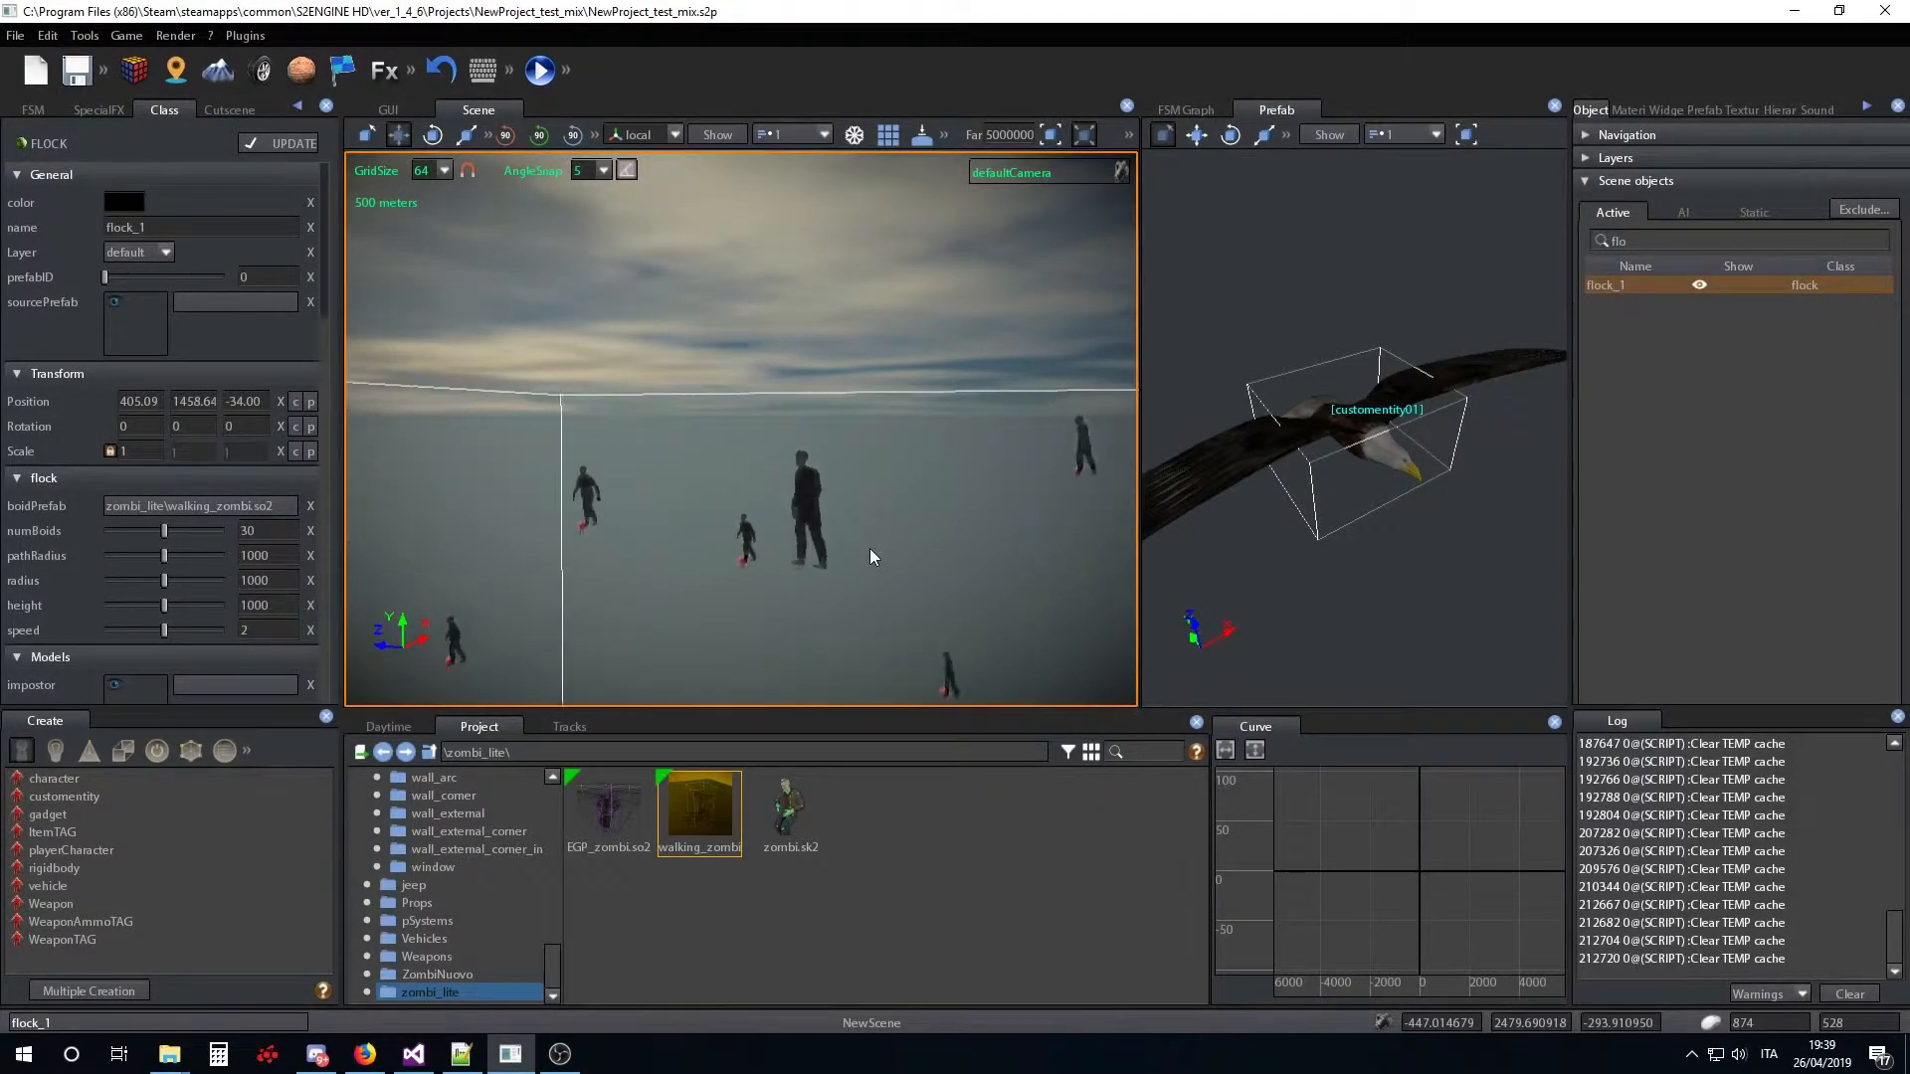
right_drag(822, 485, 758, 408)
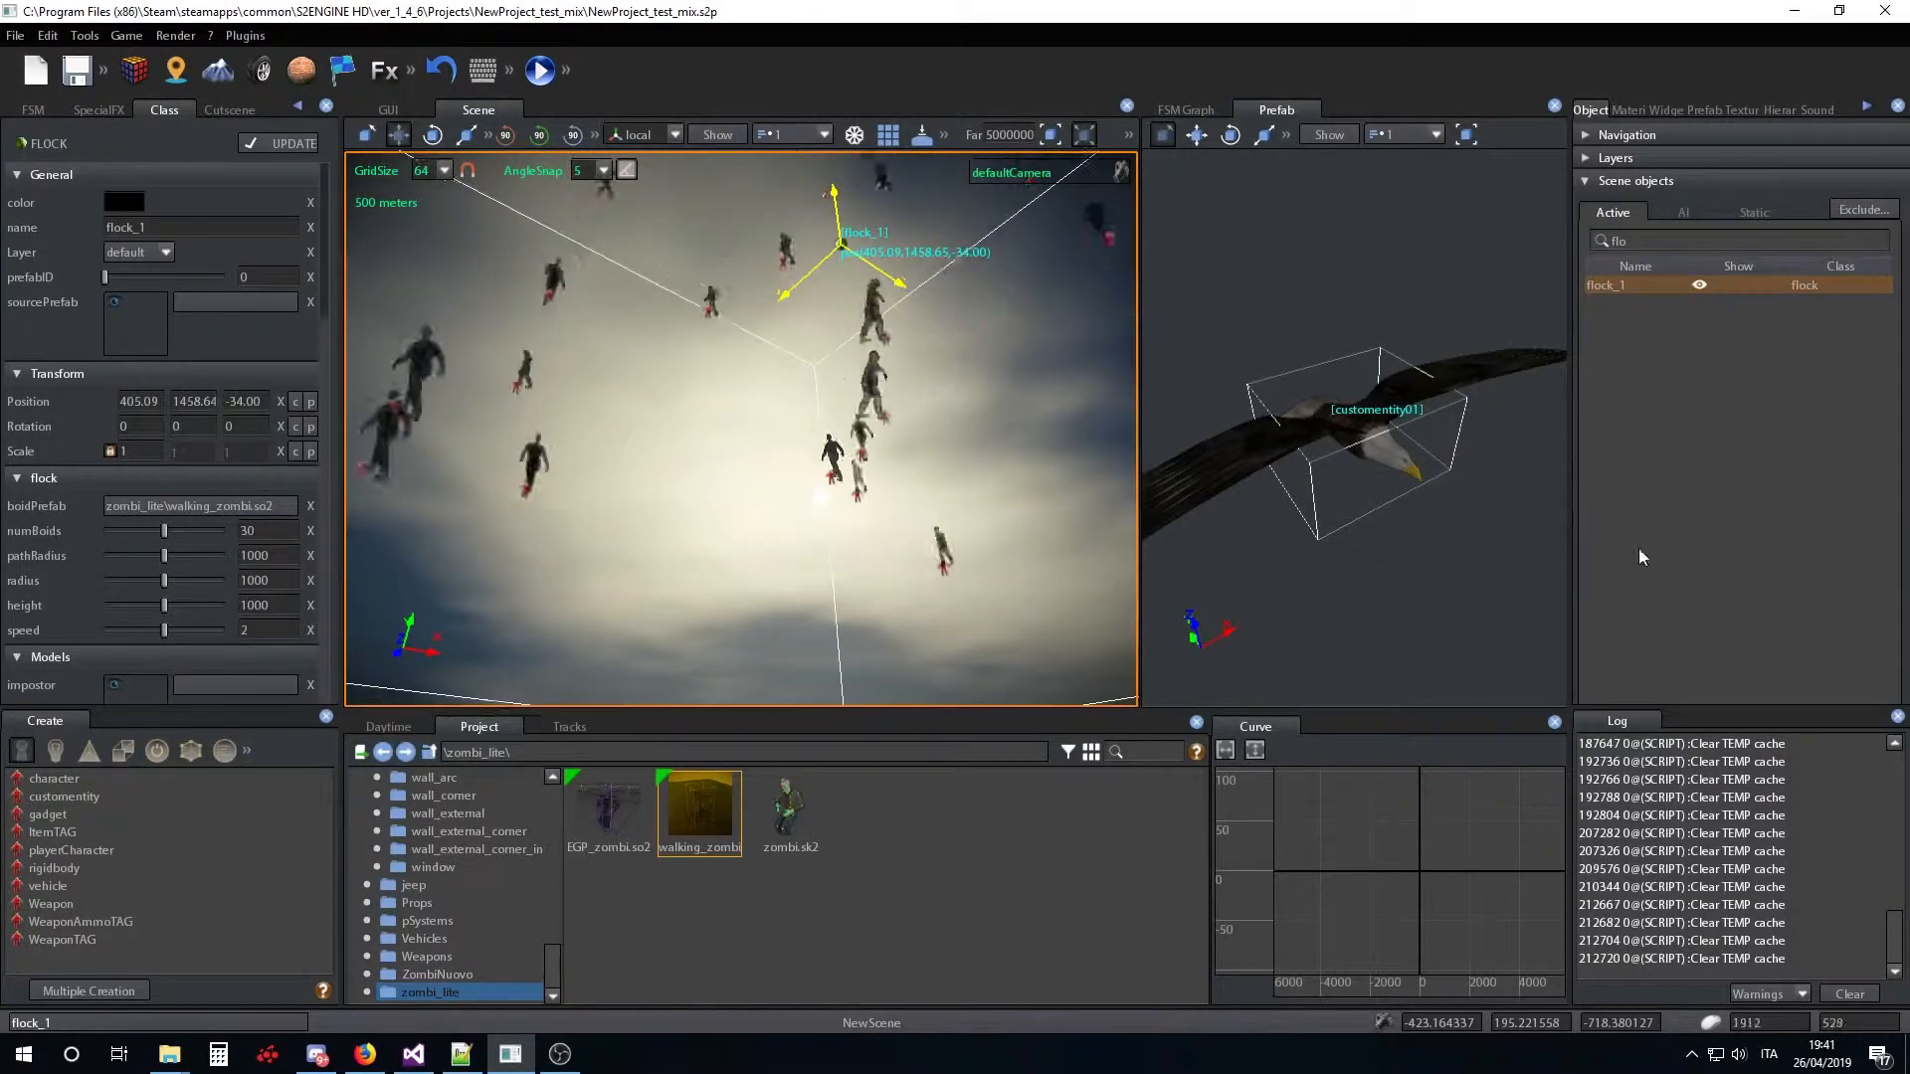
right_drag(1335, 564, 1387, 534)
scroll(1387, 533, down, 6)
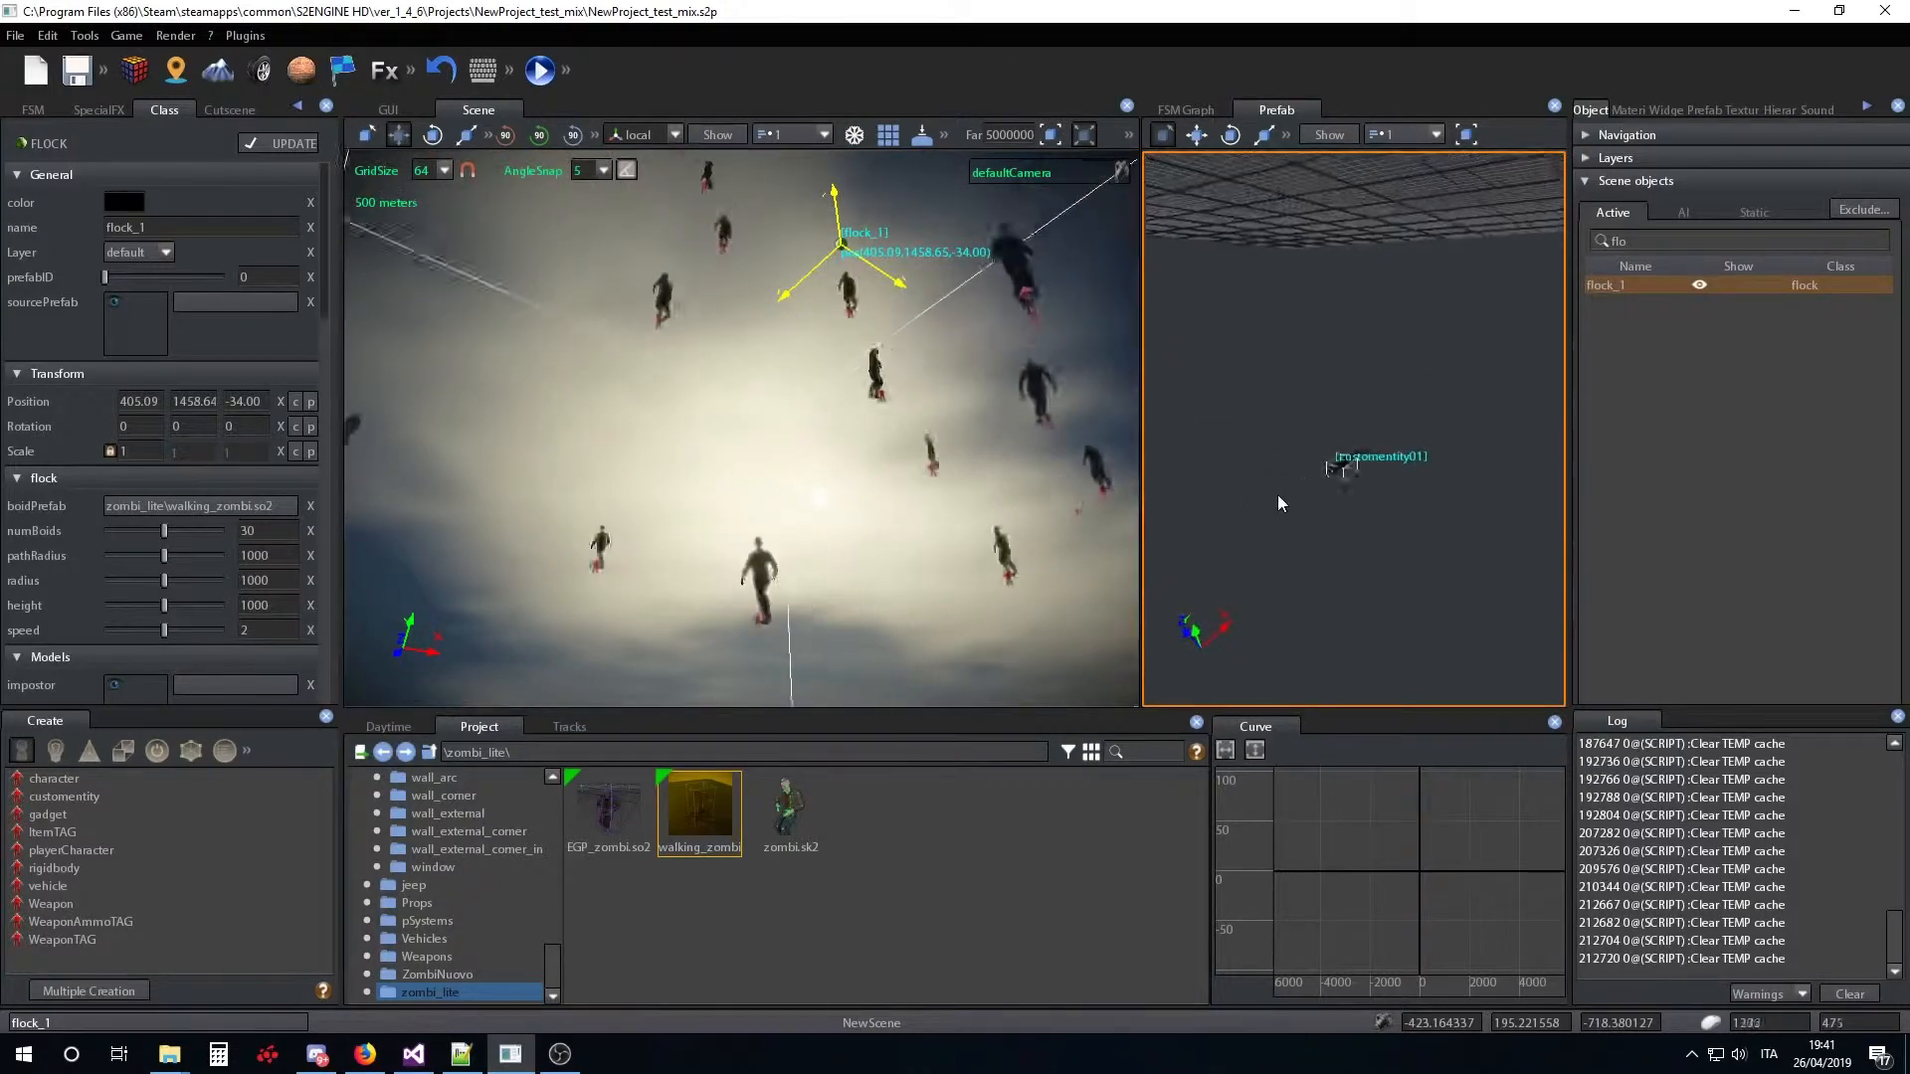
scroll(1277, 493, up, 5)
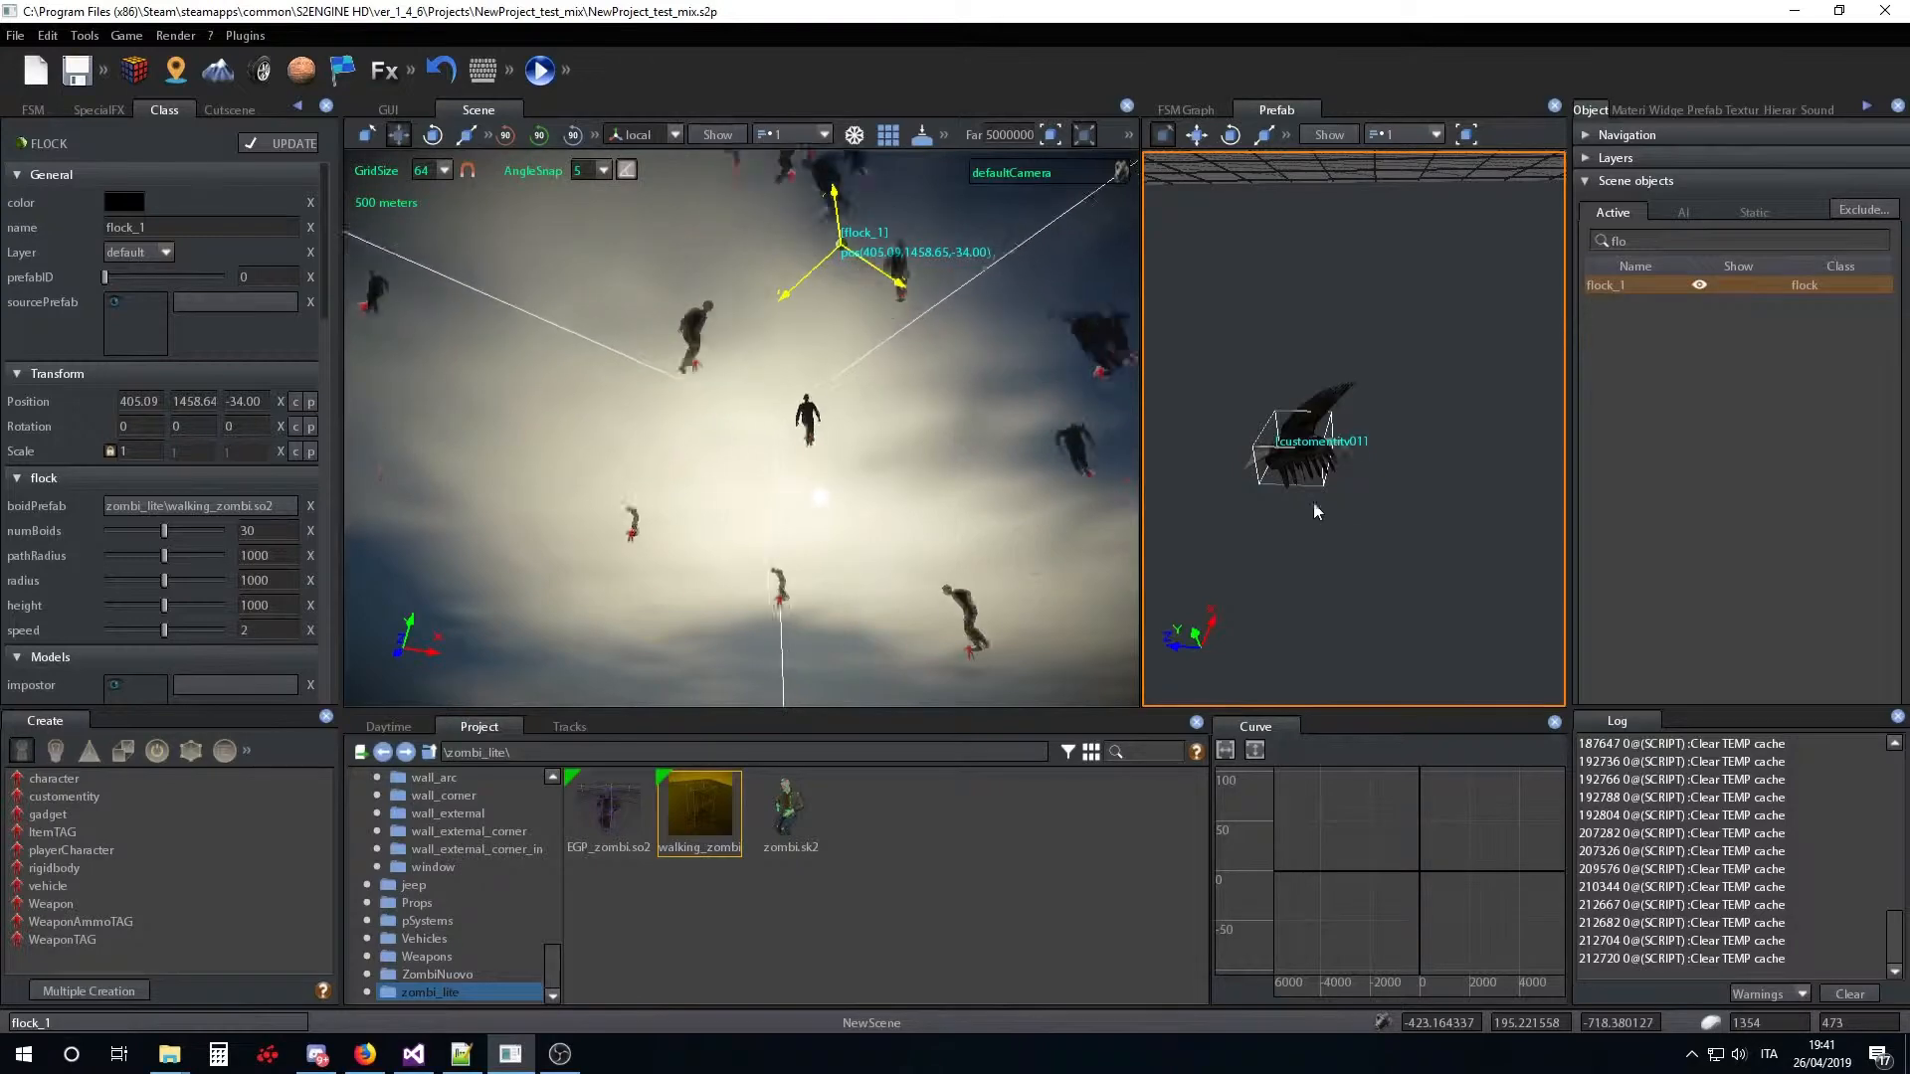
right_drag(1331, 491, 1289, 503)
scroll(1347, 477, down, 3)
scroll(1343, 475, up, 3)
scroll(1280, 507, down, 2)
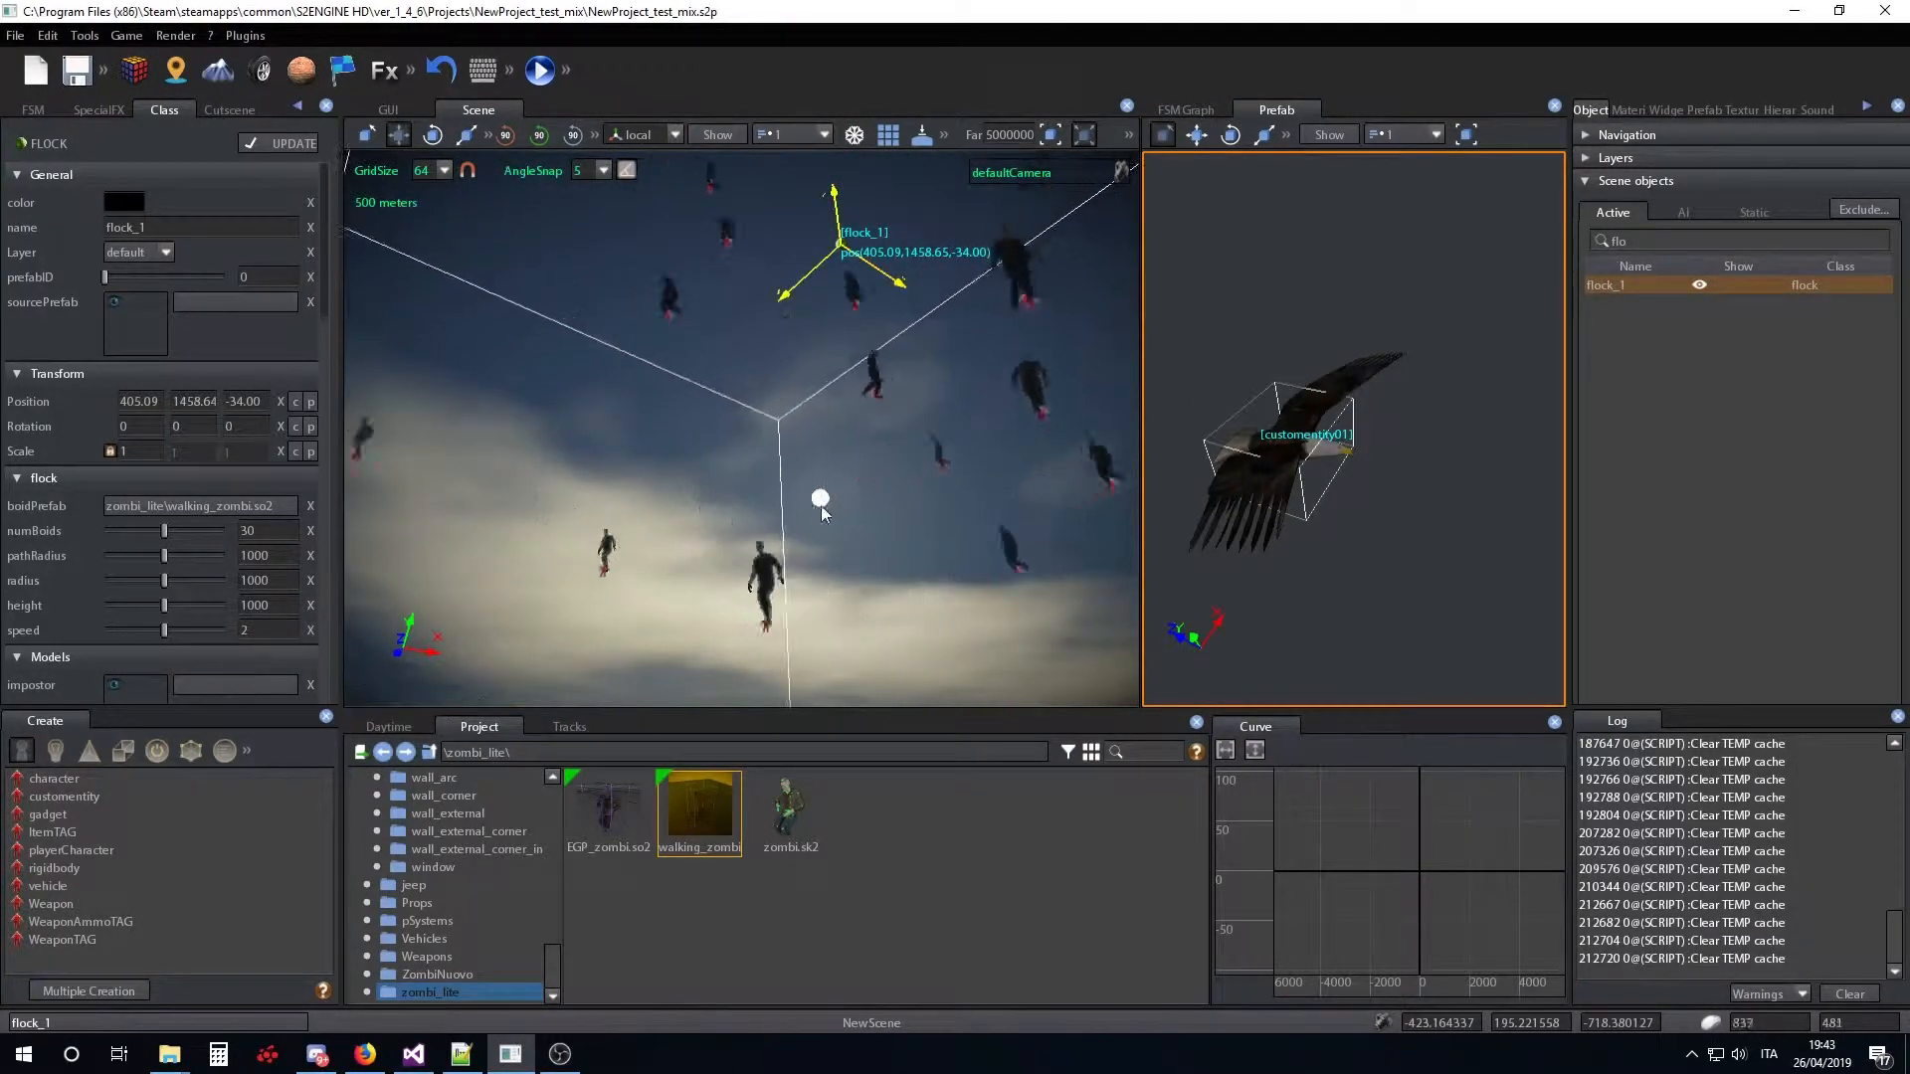
right_drag(820, 505, 794, 533)
key(e)
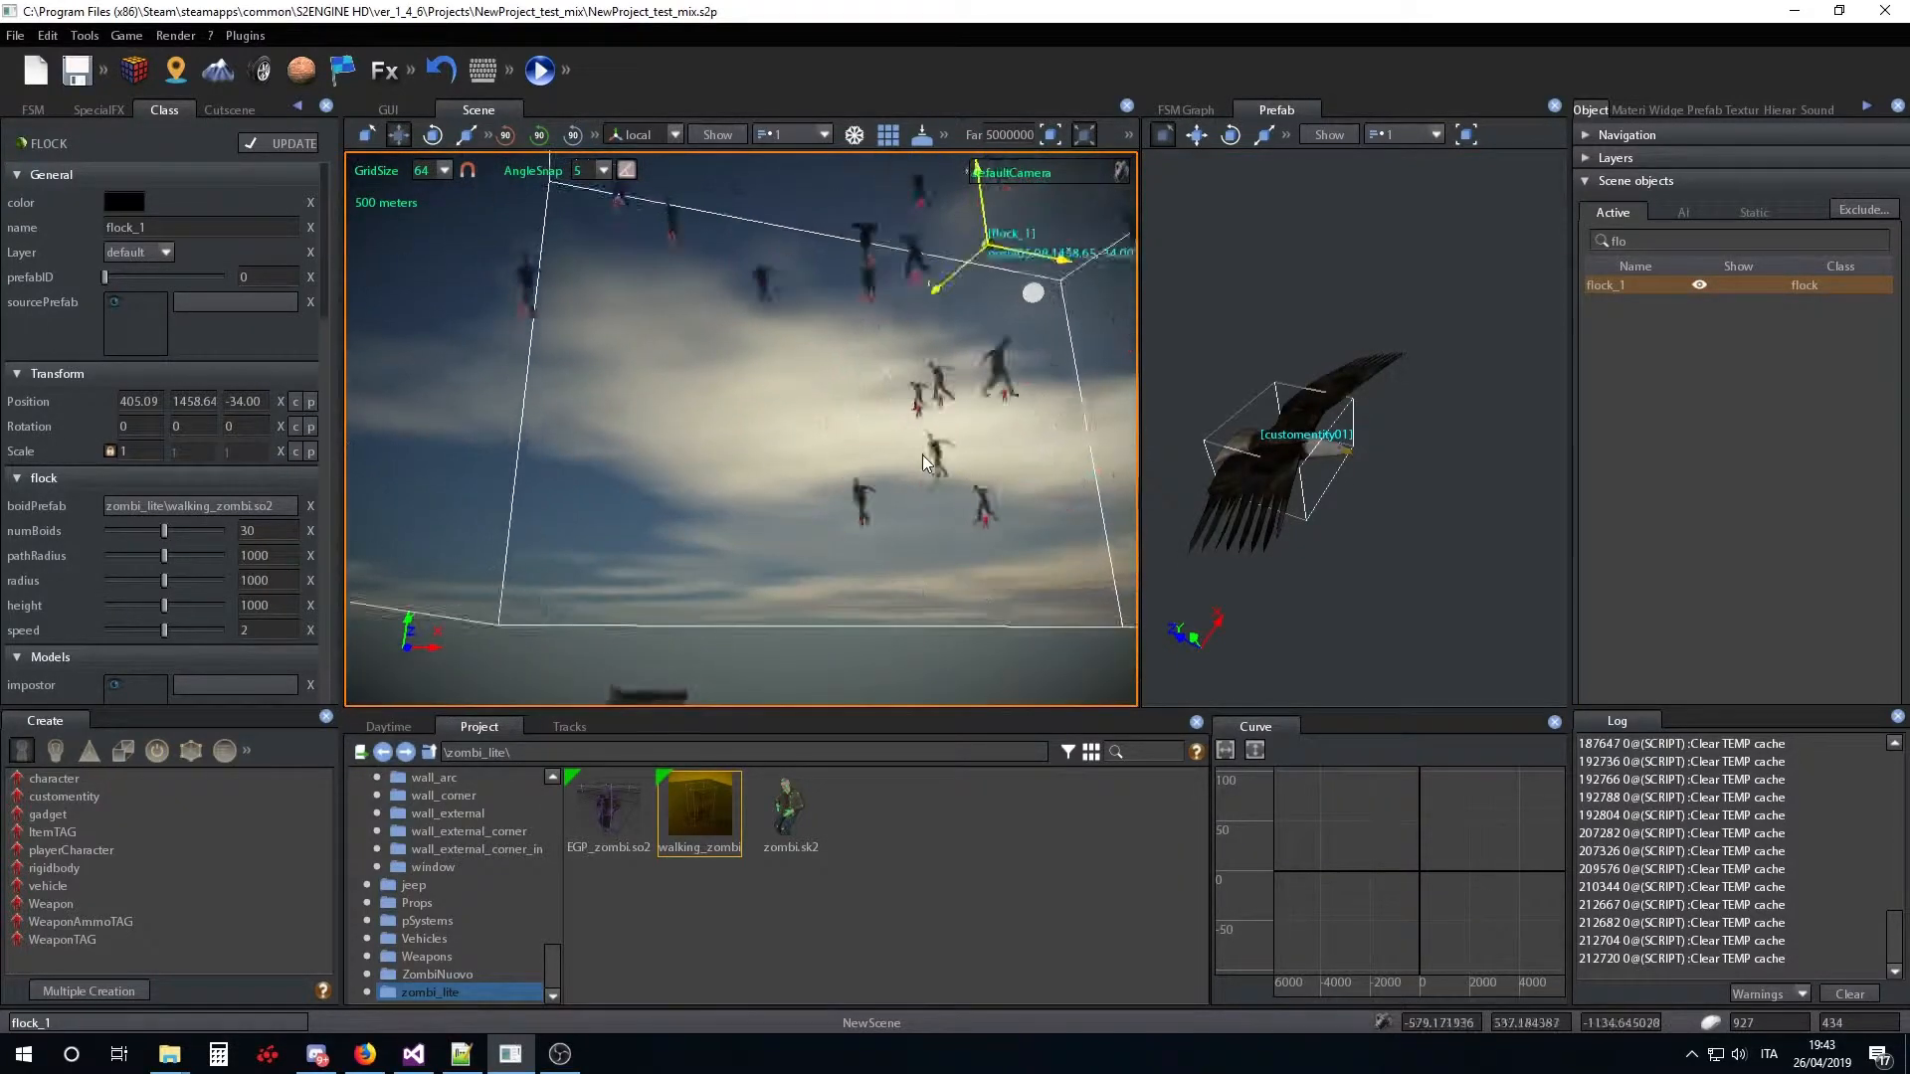
right_drag(925, 438, 935, 380)
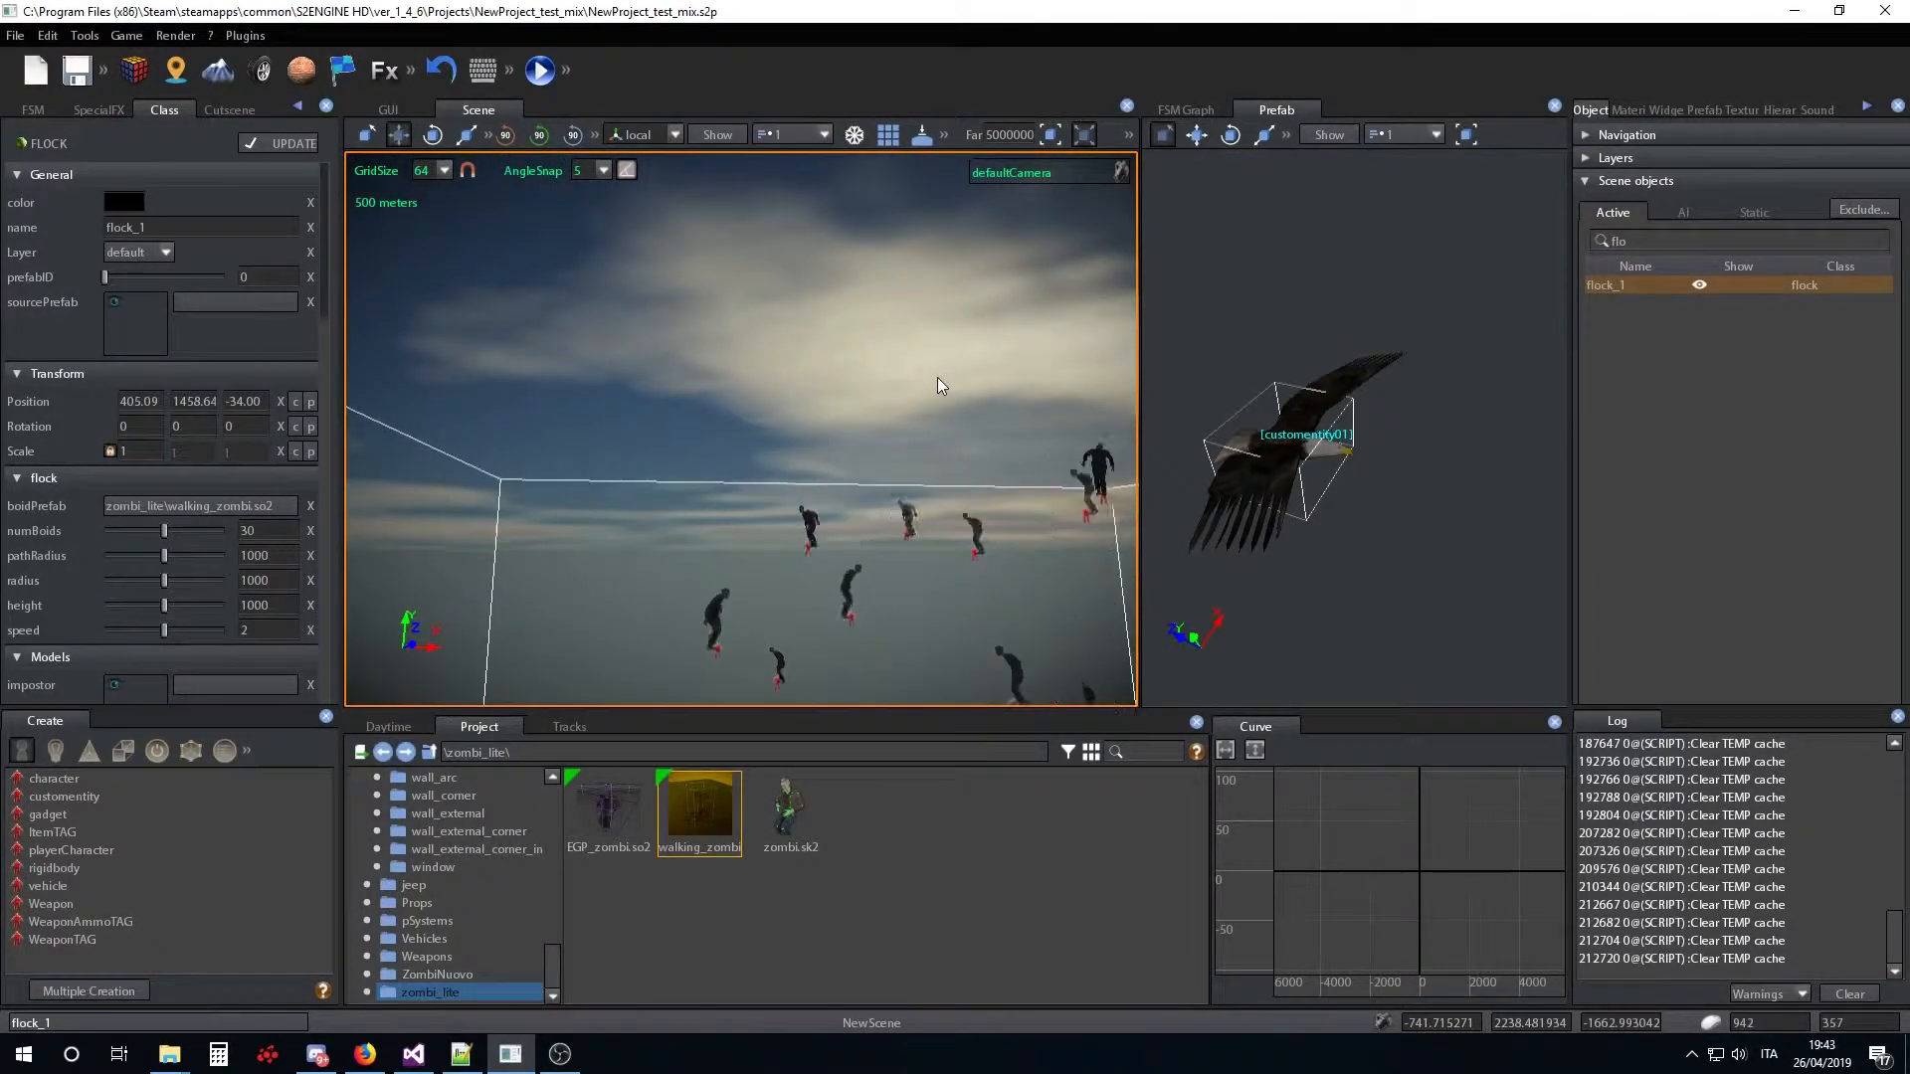
right_drag(979, 297, 851, 545)
key(s)
key(s)
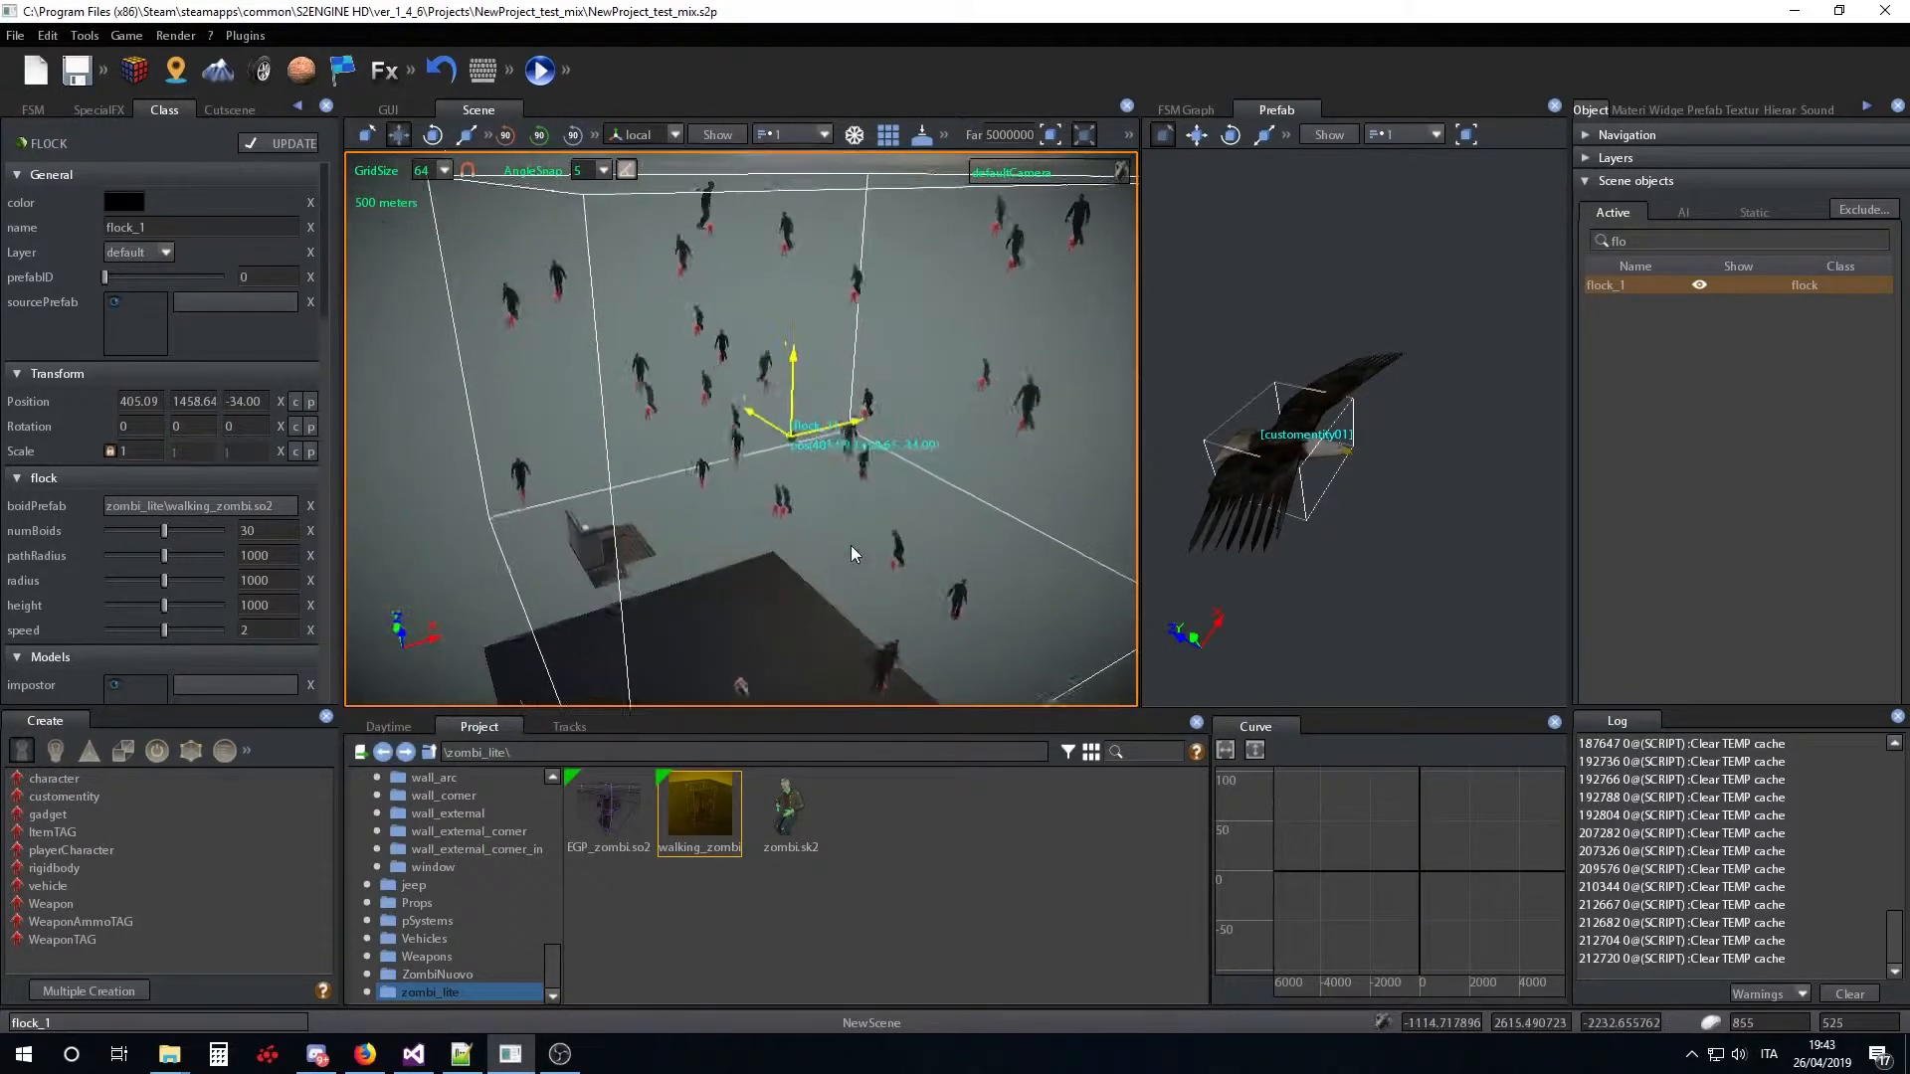